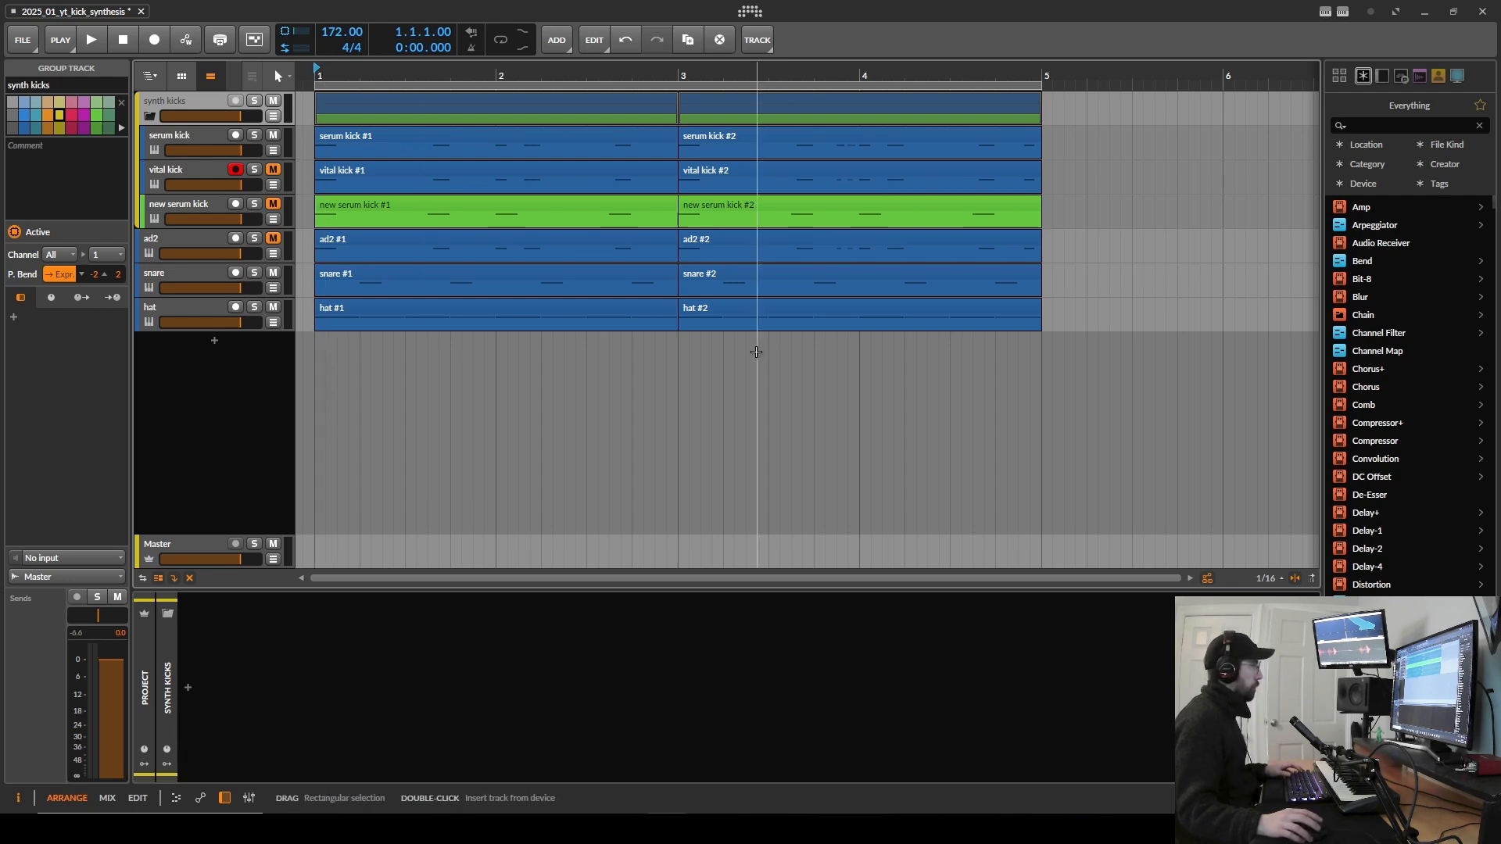
Step: Play the beat with the serum kick track, and again from bar 1 with it muted and the vital kick track unmuted instead
{"action": "key", "text": "space"}
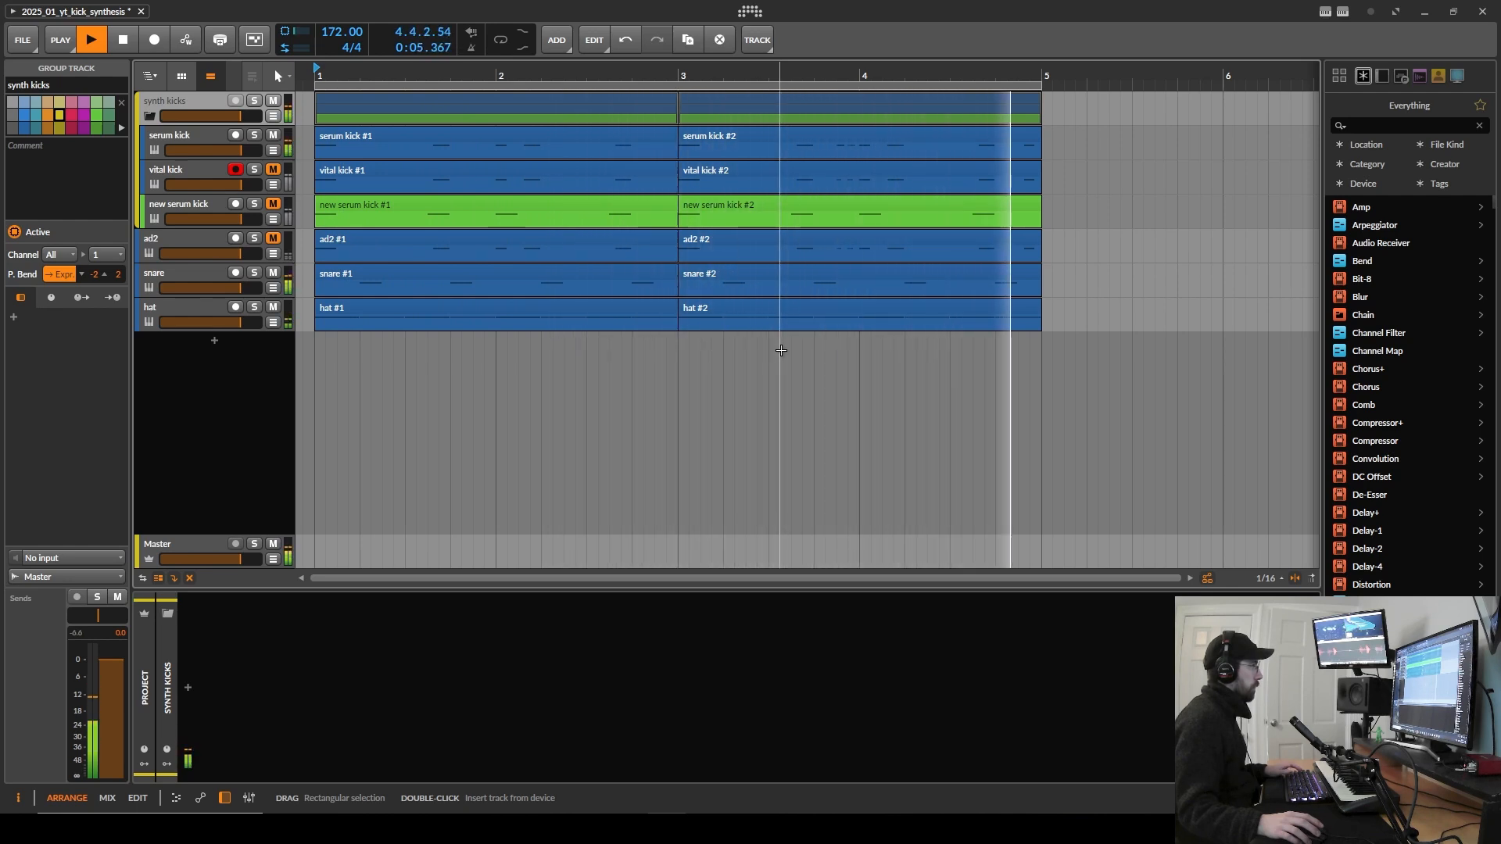
{"action": "key", "text": "space"}
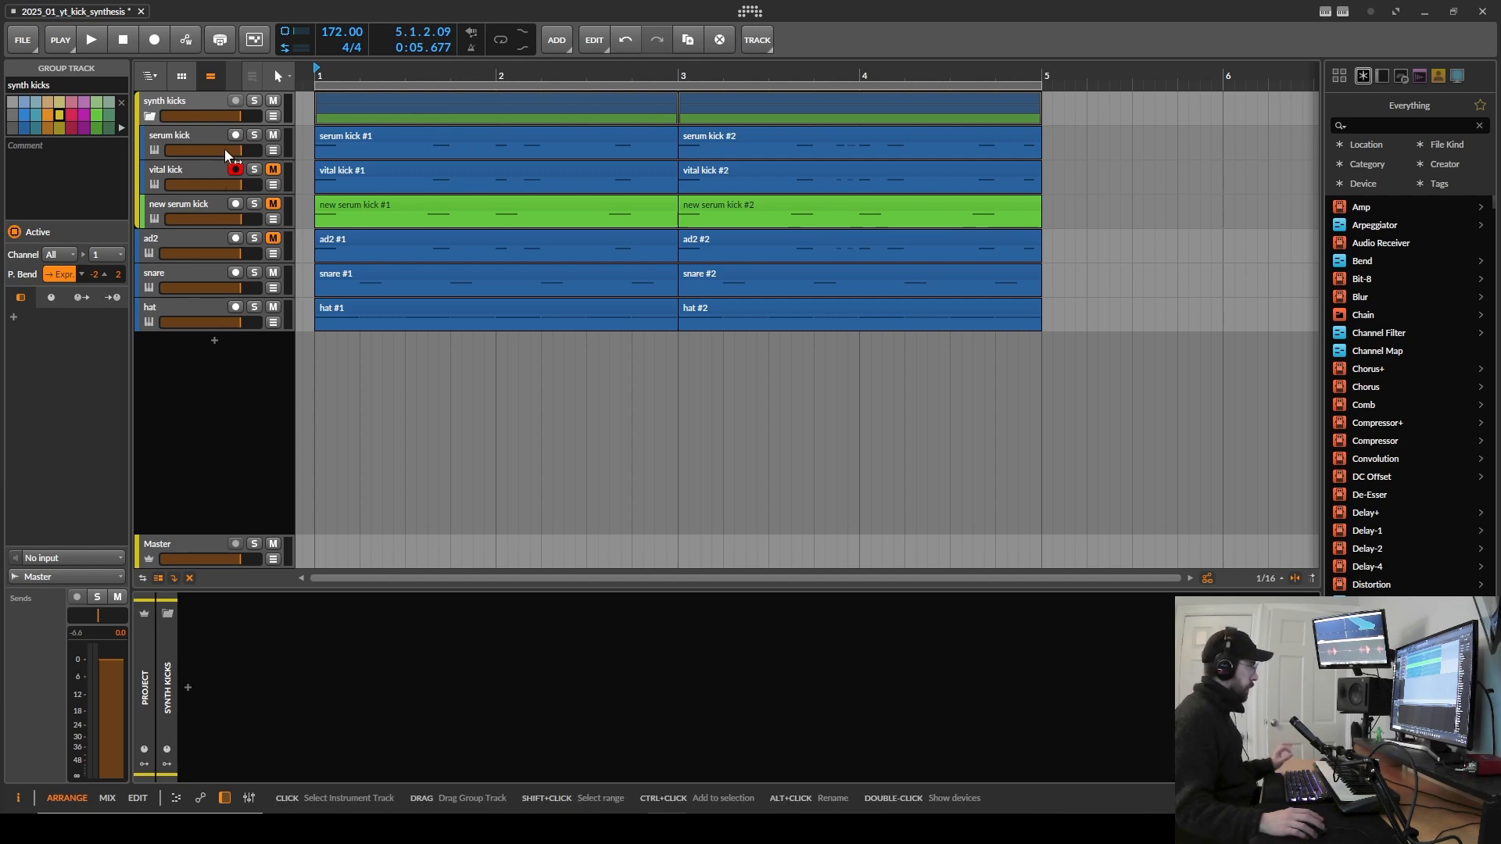
{"action": "left_click", "coordinate": [272, 135]}
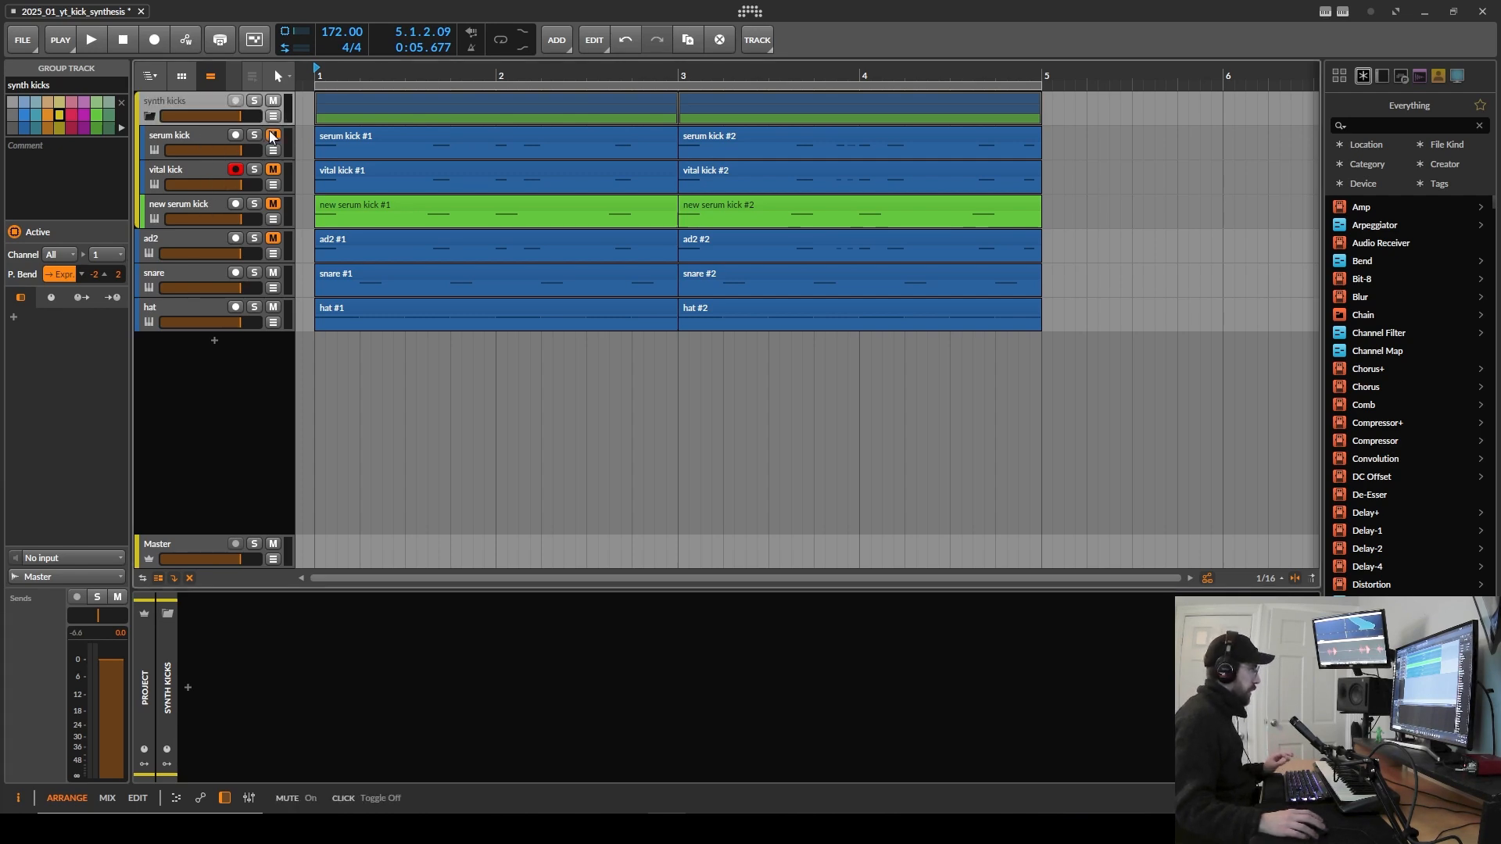
{"action": "left_click", "coordinate": [273, 169]}
{"action": "left_click", "coordinate": [320, 73]}
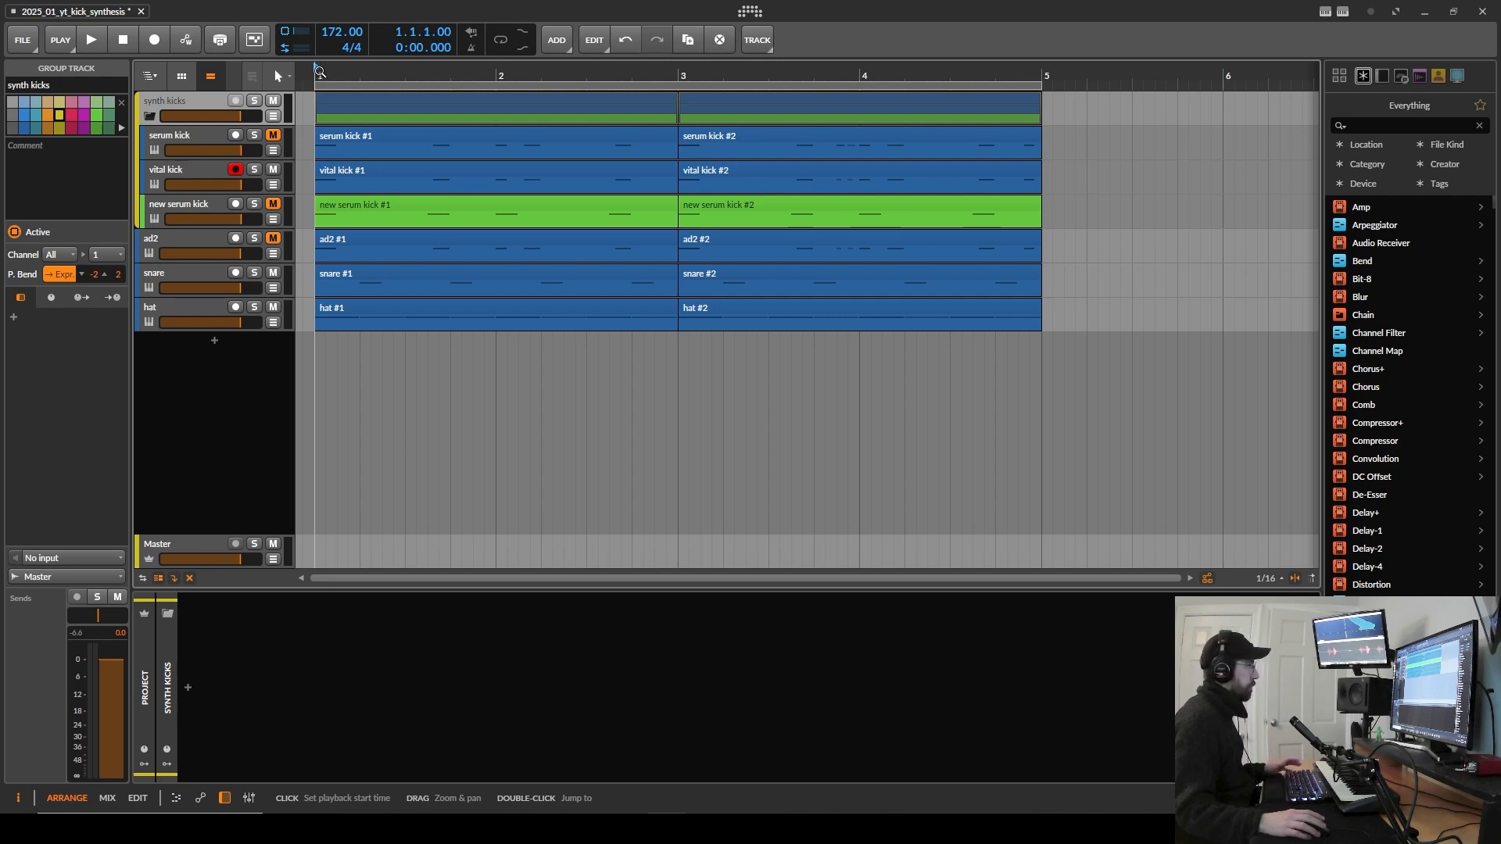
{"action": "key", "text": "space"}
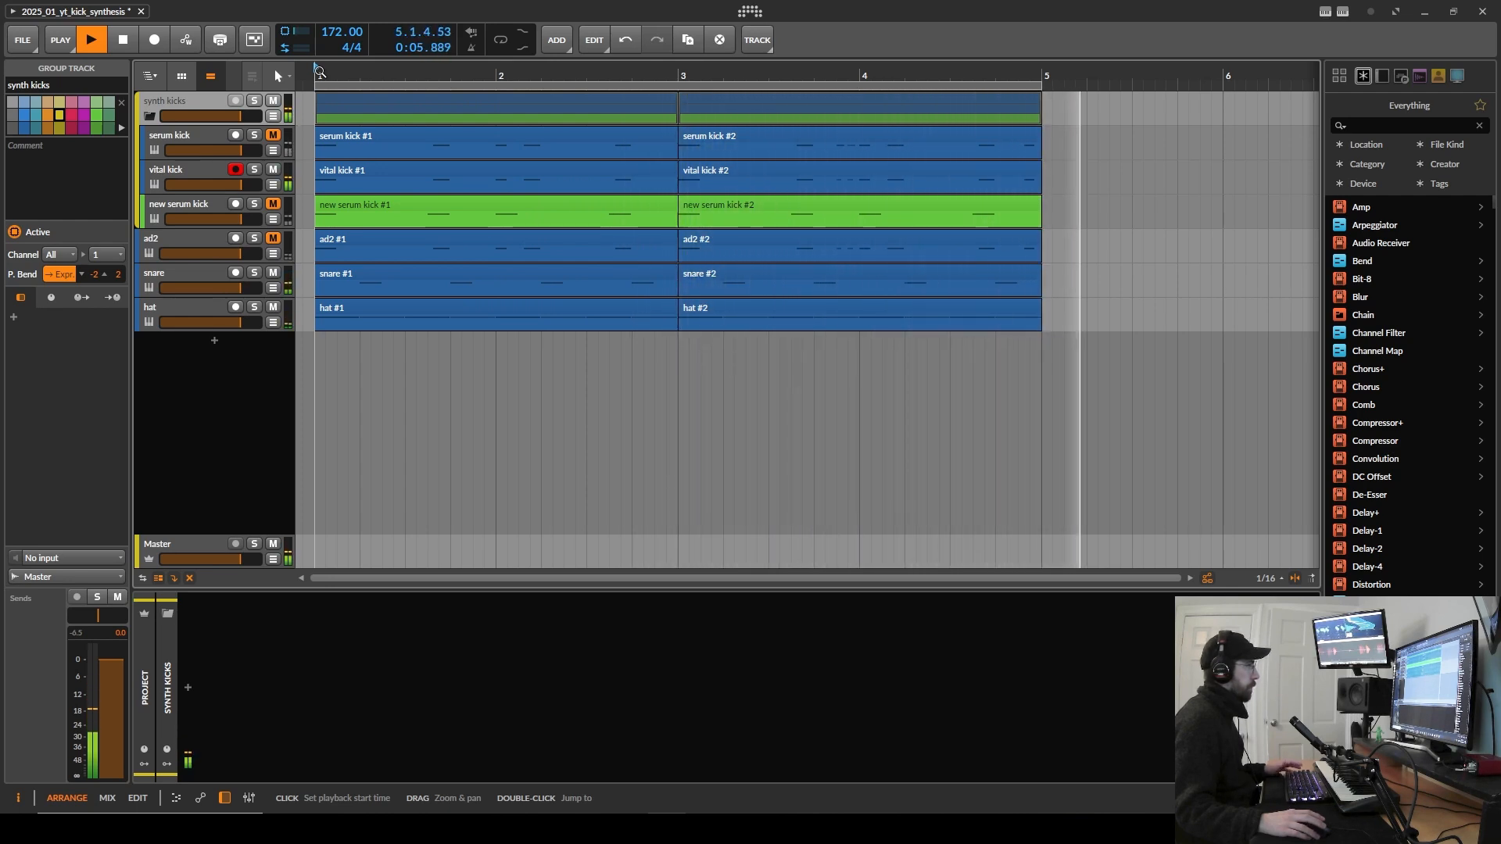
{"action": "key", "text": "space"}
Step: Mute the vital kick track, and unmute and solo the new serum kick track with playback set to bar 1
{"action": "left_click", "coordinate": [273, 169]}
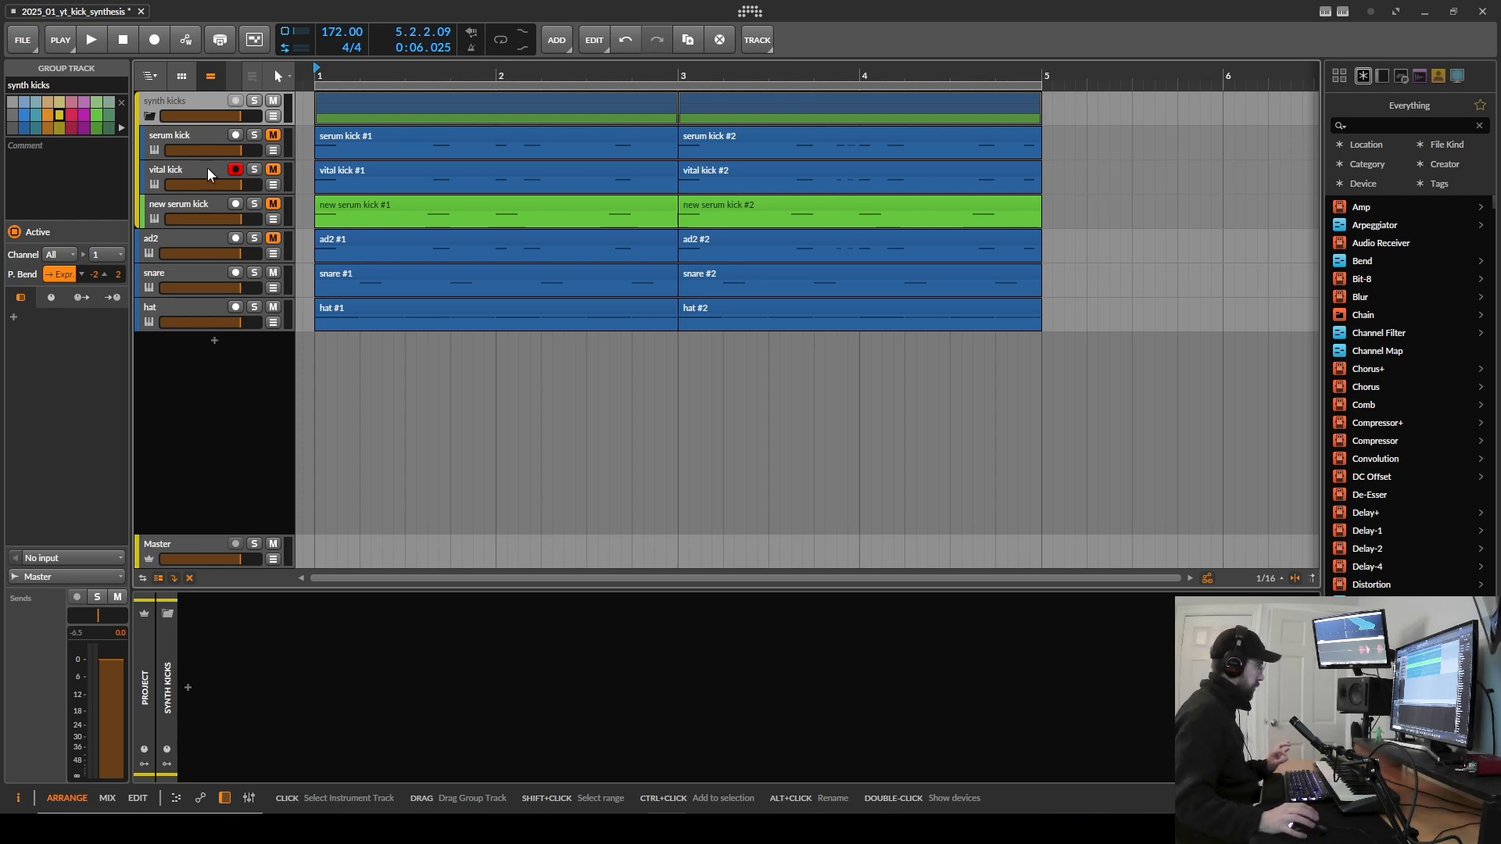
{"action": "key", "text": "Down"}
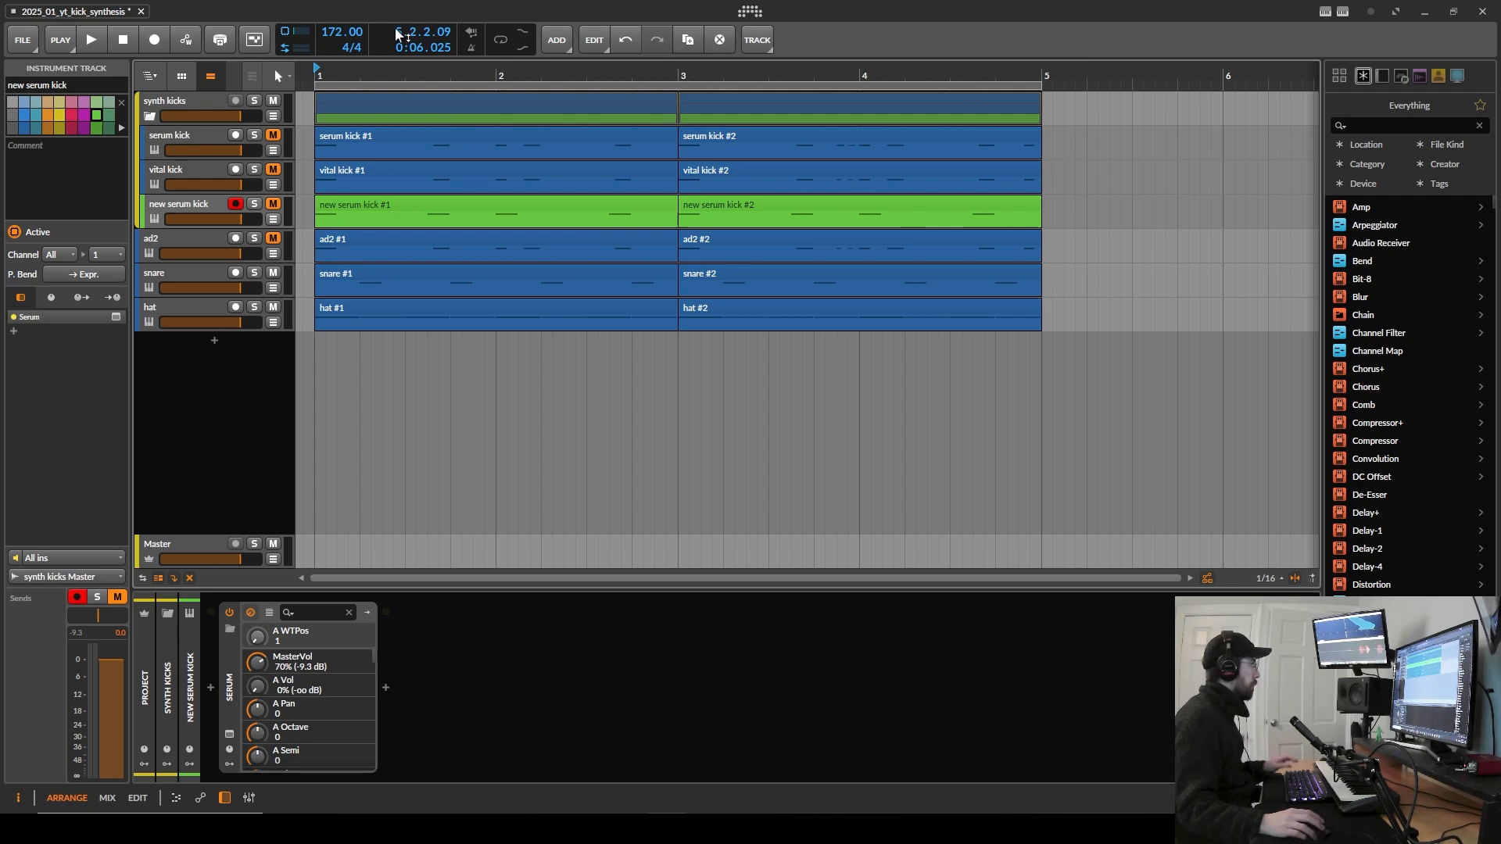
{"action": "left_click", "coordinate": [323, 71]}
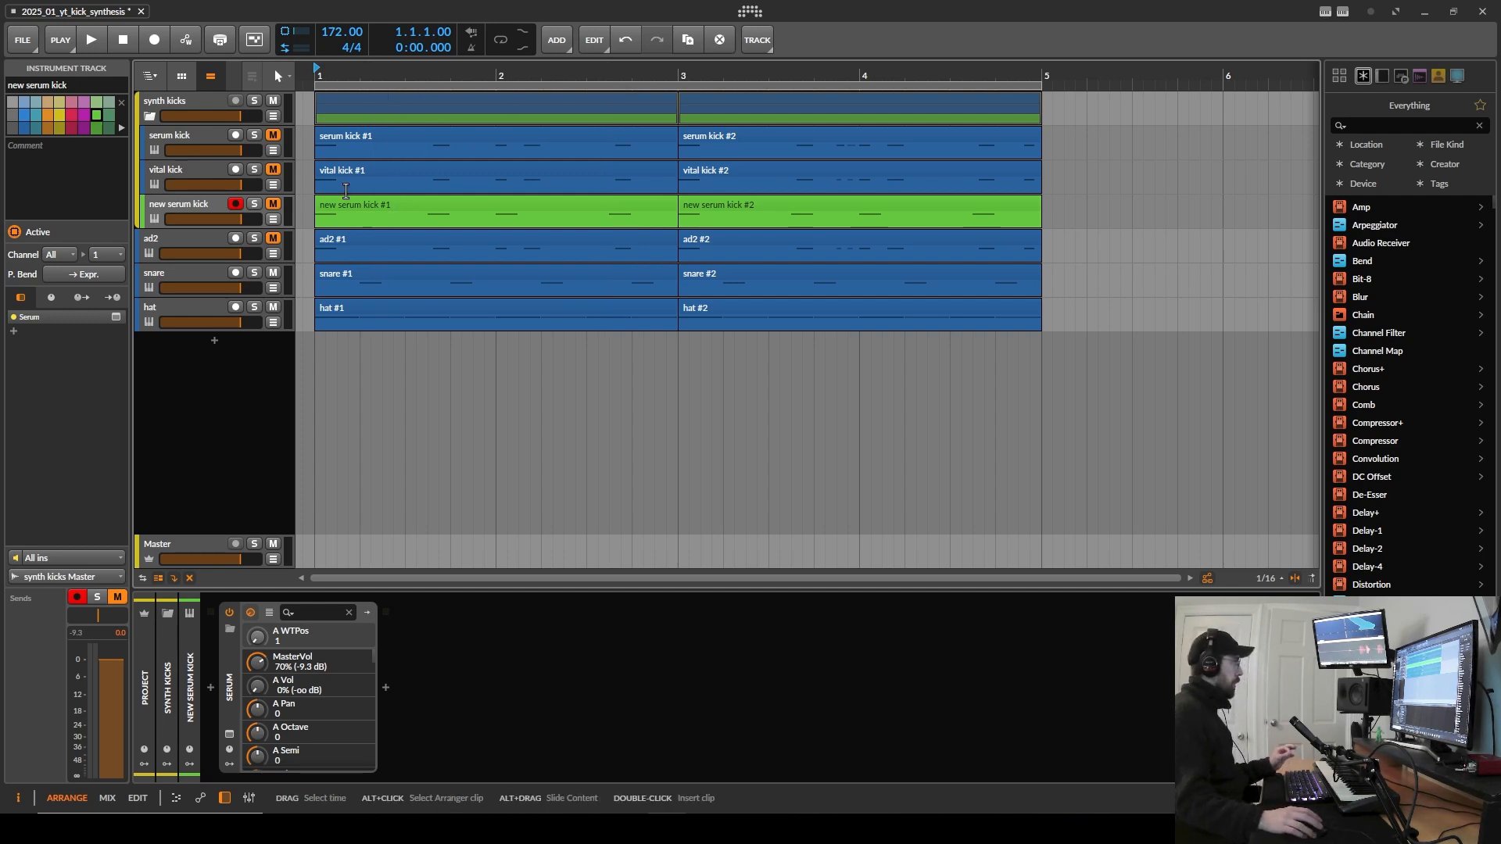
{"action": "left_click", "coordinate": [270, 206]}
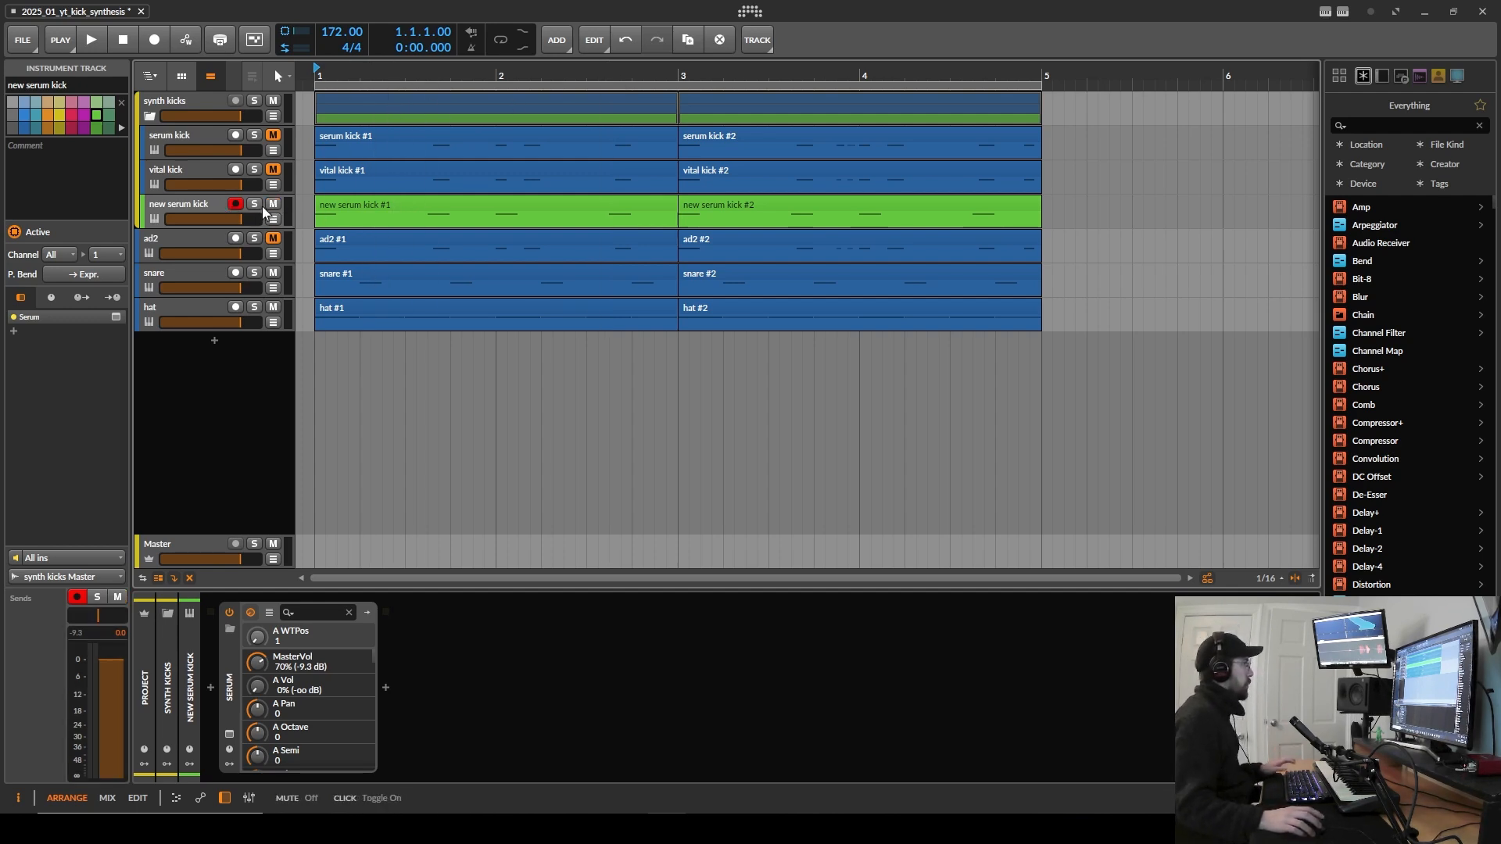
{"action": "left_click", "coordinate": [252, 204]}
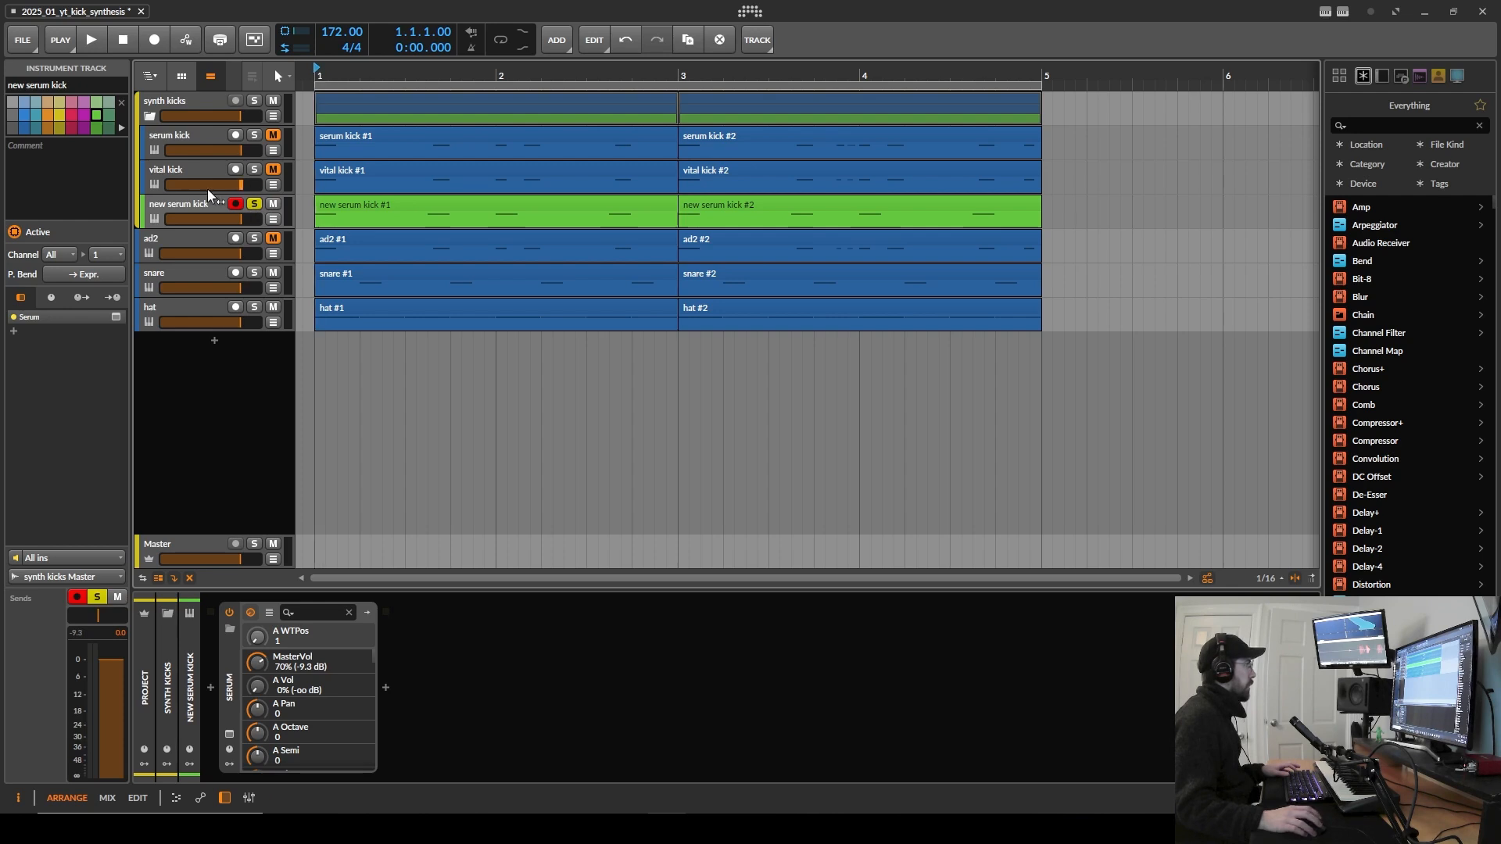
Step: Open the Serum plug-in on the new serum kick track and initialise its preset
{"action": "left_click", "coordinate": [246, 741]}
{"action": "left_click", "coordinate": [229, 734]}
{"action": "left_click", "coordinate": [995, 119]}
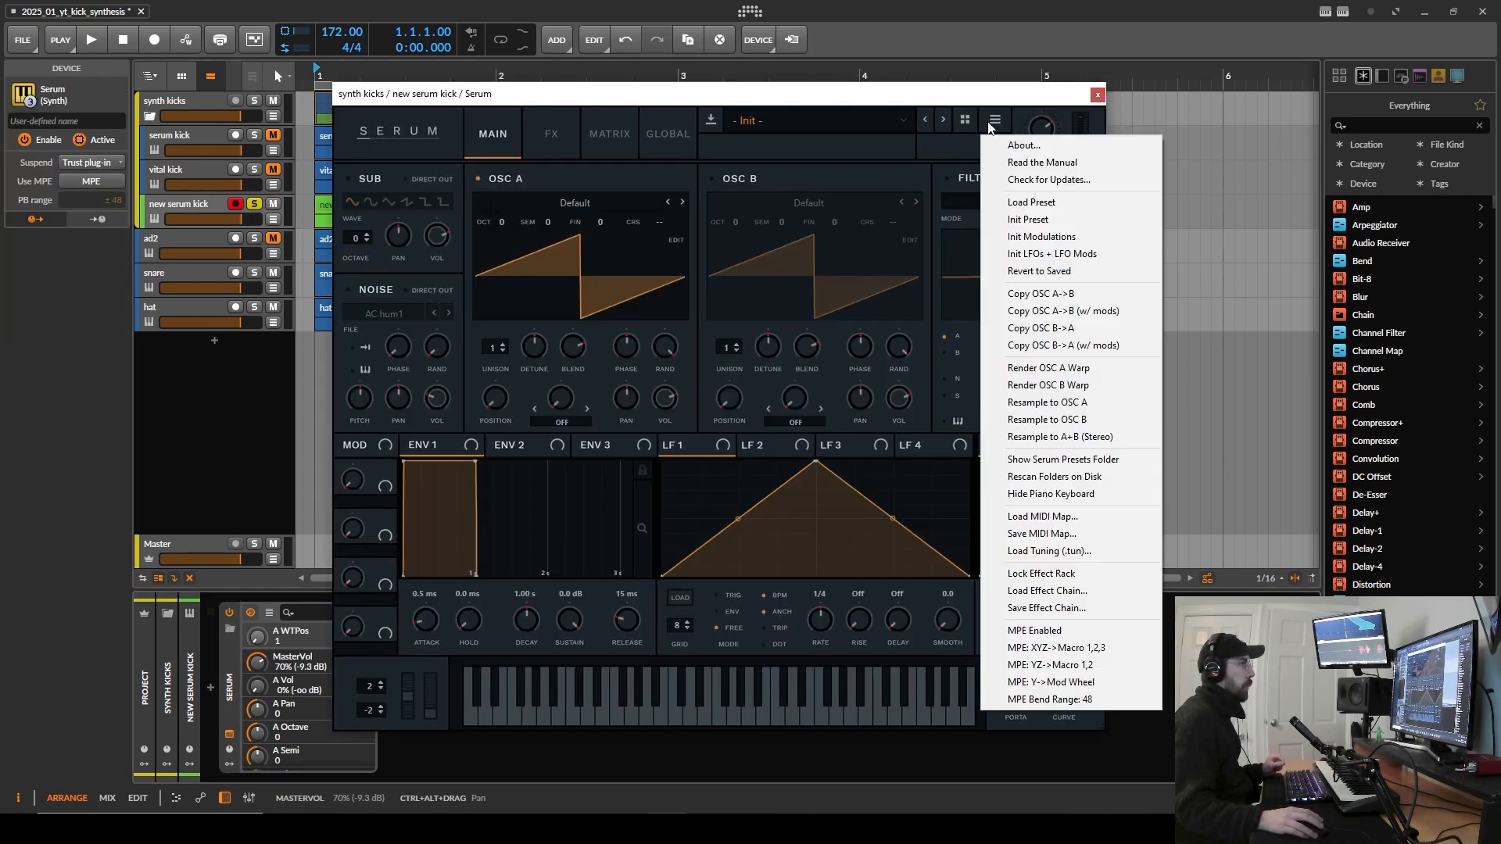
{"action": "left_click", "coordinate": [1029, 220]}
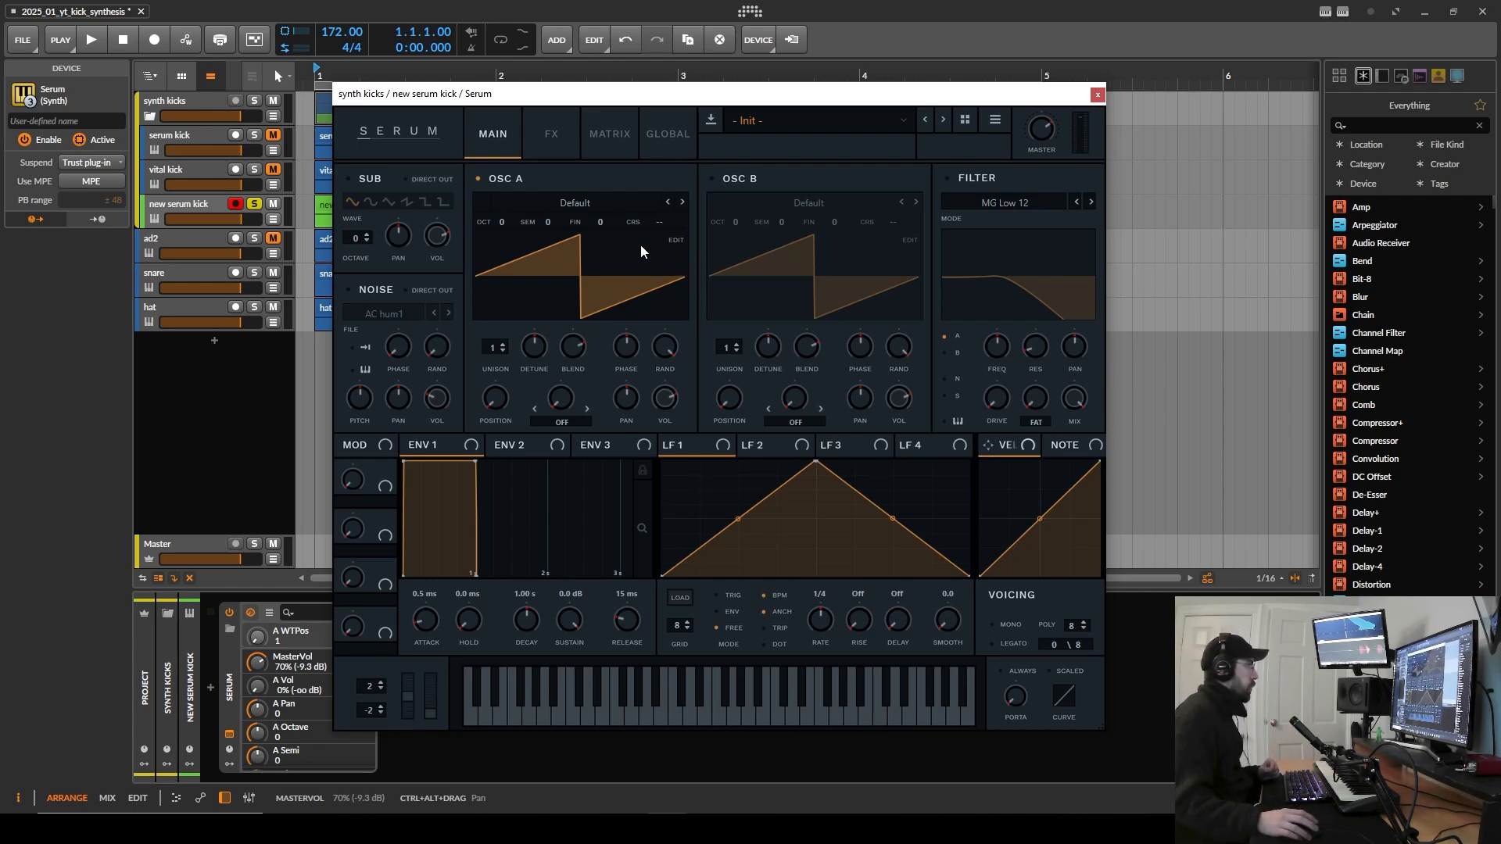
Step: Load the Analog wavetable Basic Shapes into oscillator A
{"action": "left_click", "coordinate": [603, 204]}
{"action": "mouse_move", "coordinate": [575, 222]}
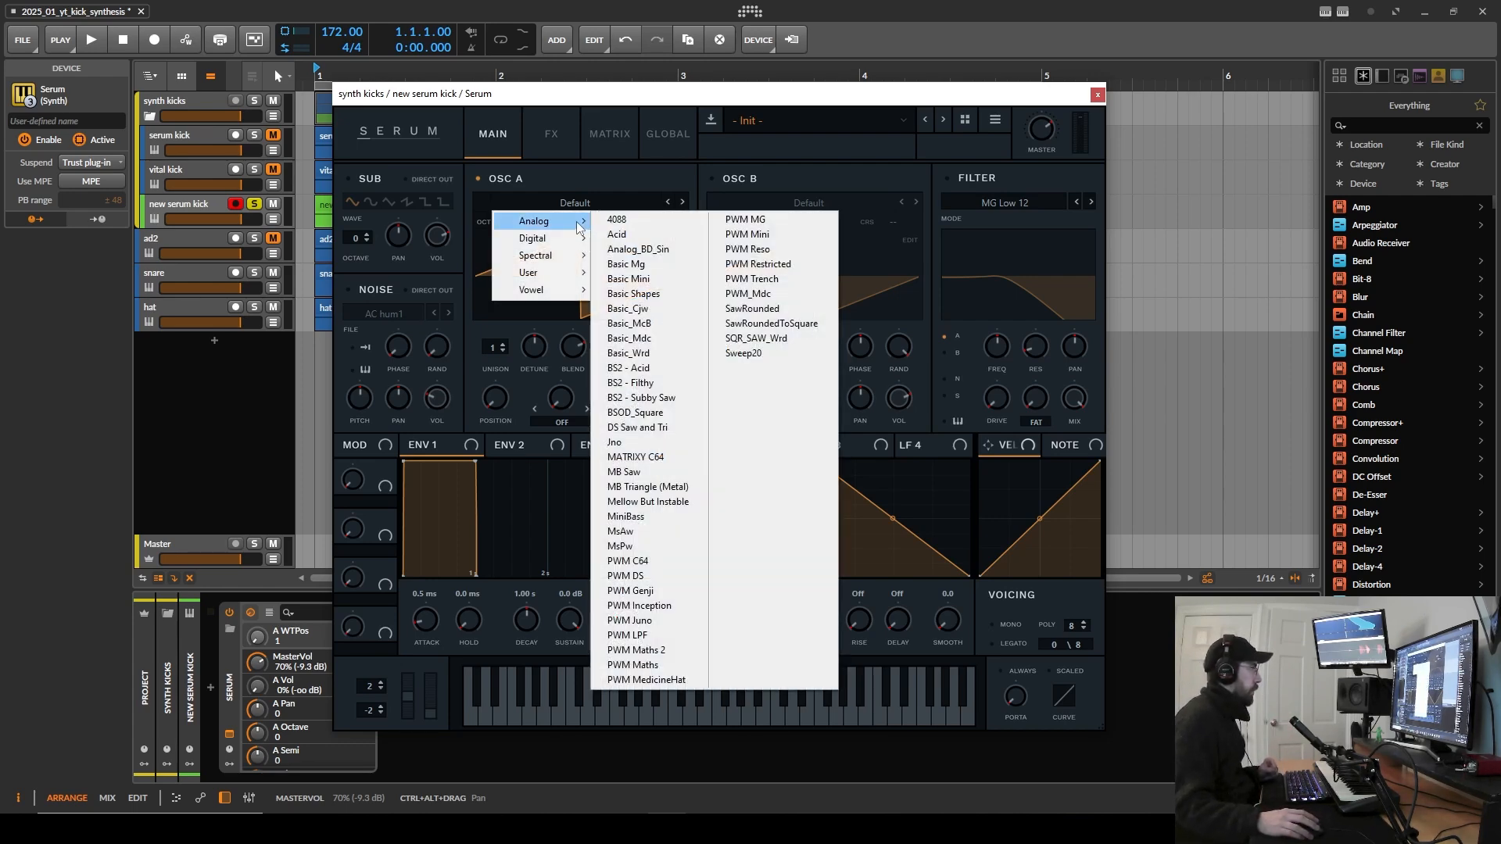
{"action": "left_click", "coordinate": [649, 295]}
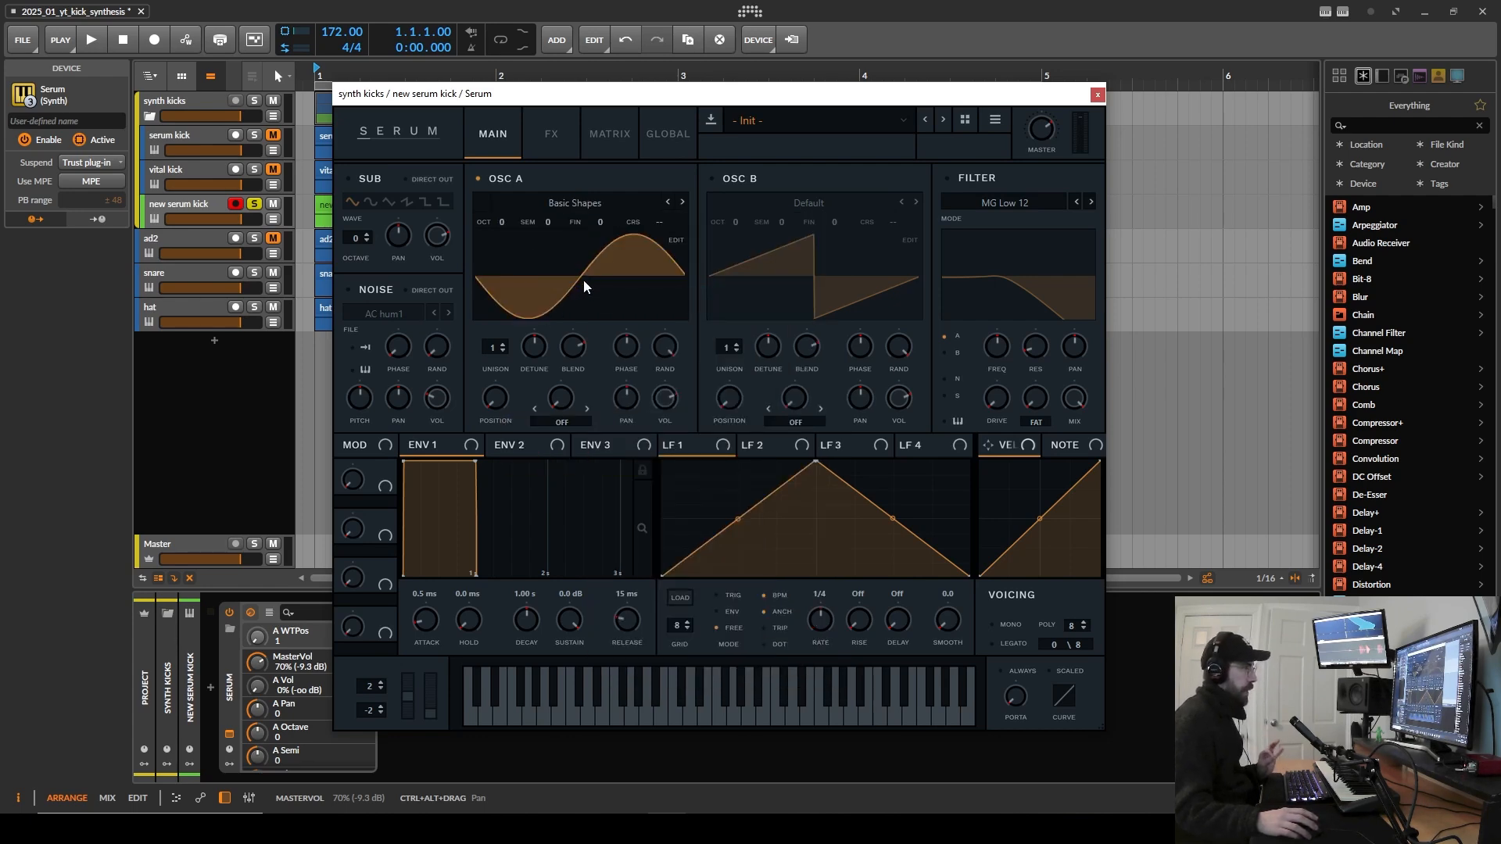
Step: Examine the sine waveform and its harmonic content in oscillator A's wavetable editor
{"action": "left_click", "coordinate": [673, 239]}
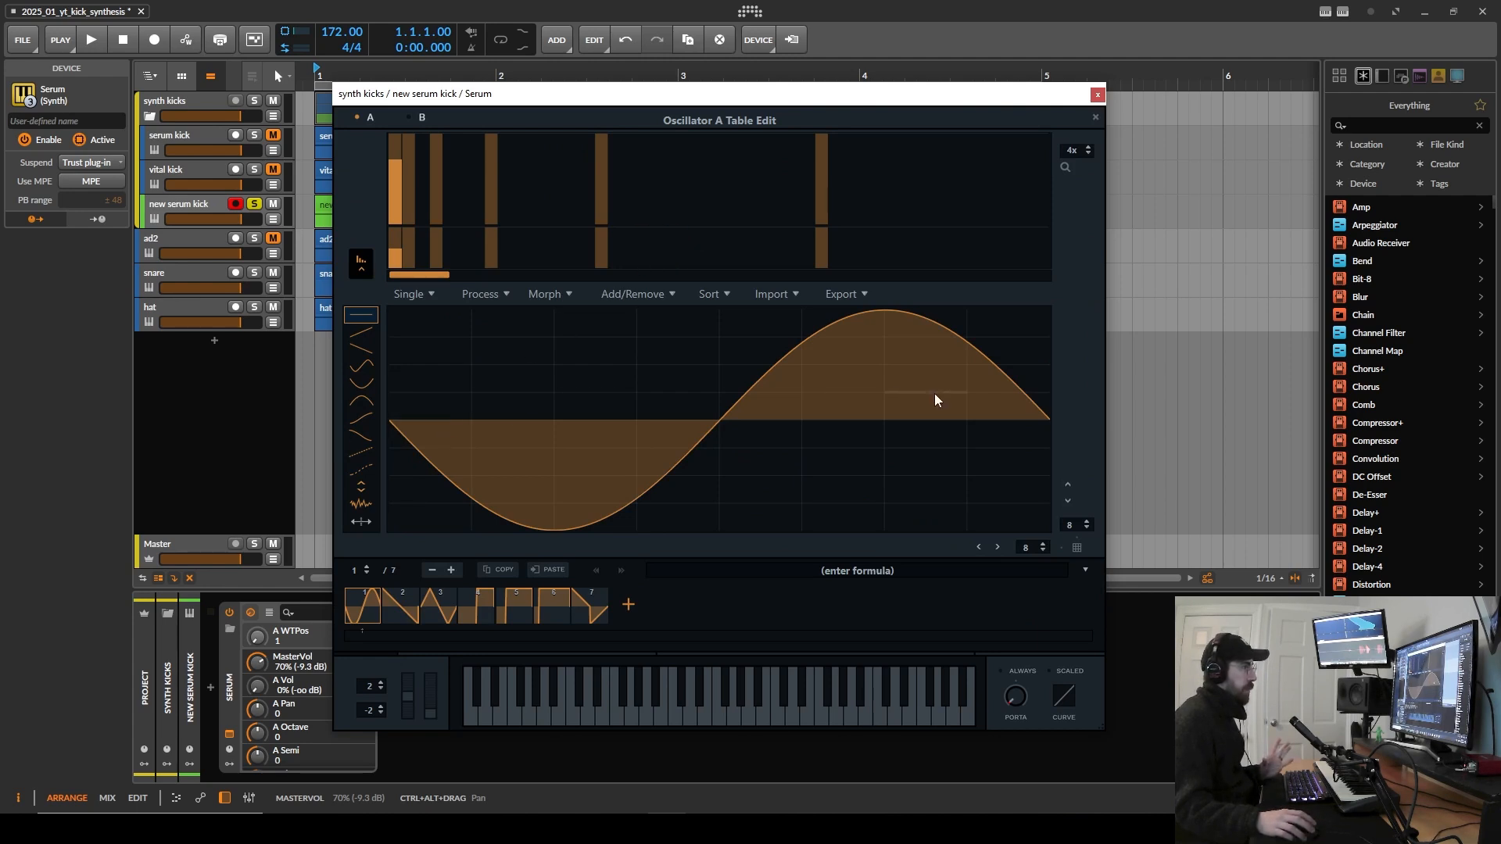
{"action": "left_click", "coordinate": [1096, 118]}
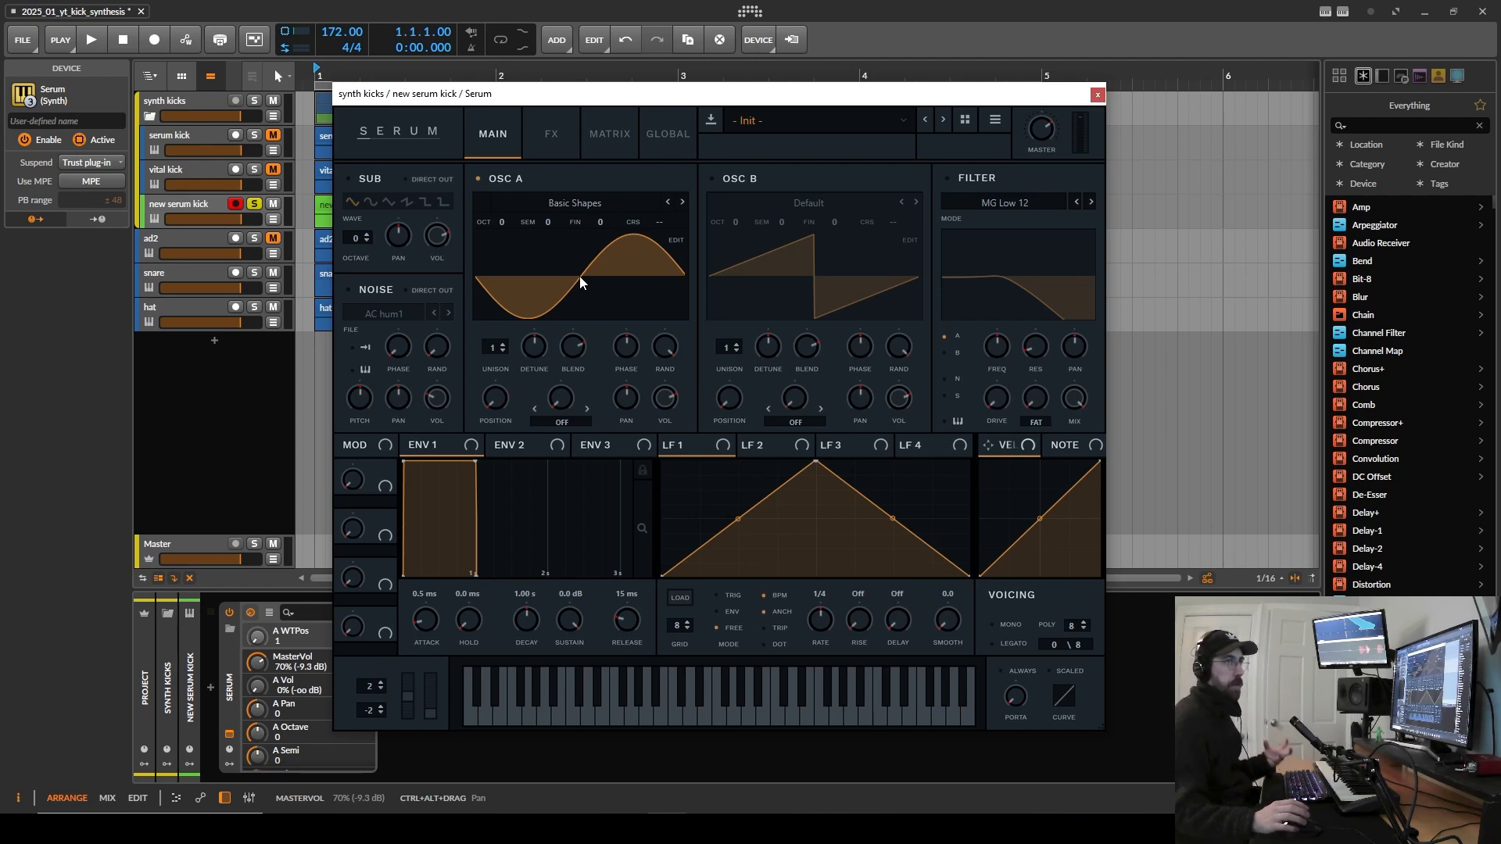
{"action": "left_click", "coordinate": [675, 240]}
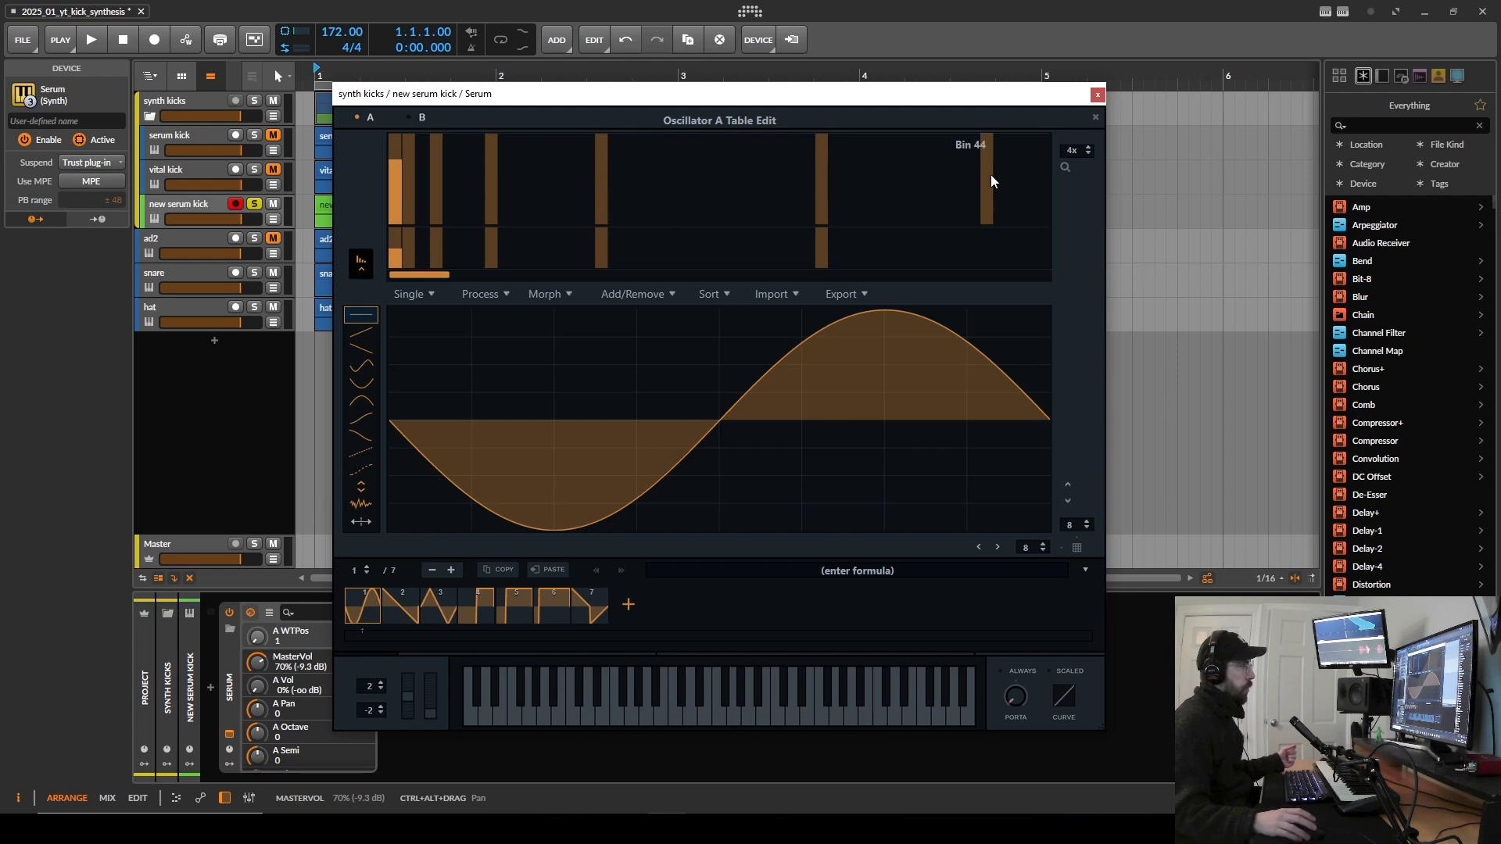
{"action": "left_click", "coordinate": [1096, 117]}
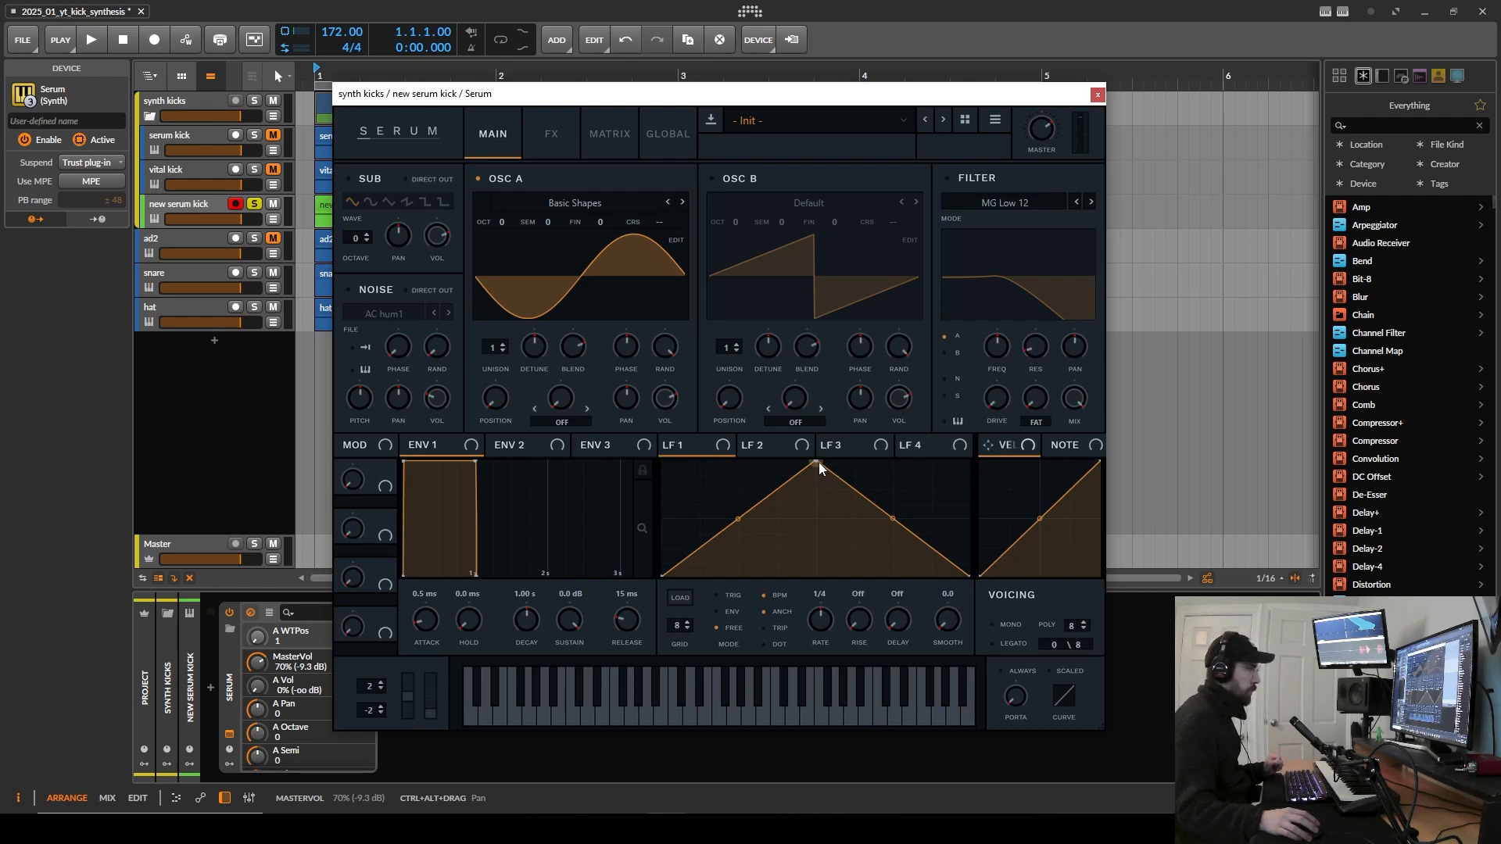
Step: Reshape LFO 1 to start at its peak and fall, adding two breakpoints and bending the segments around the second one
{"action": "left_click_drag", "start_coordinate": [816, 462], "coordinate": [663, 463]}
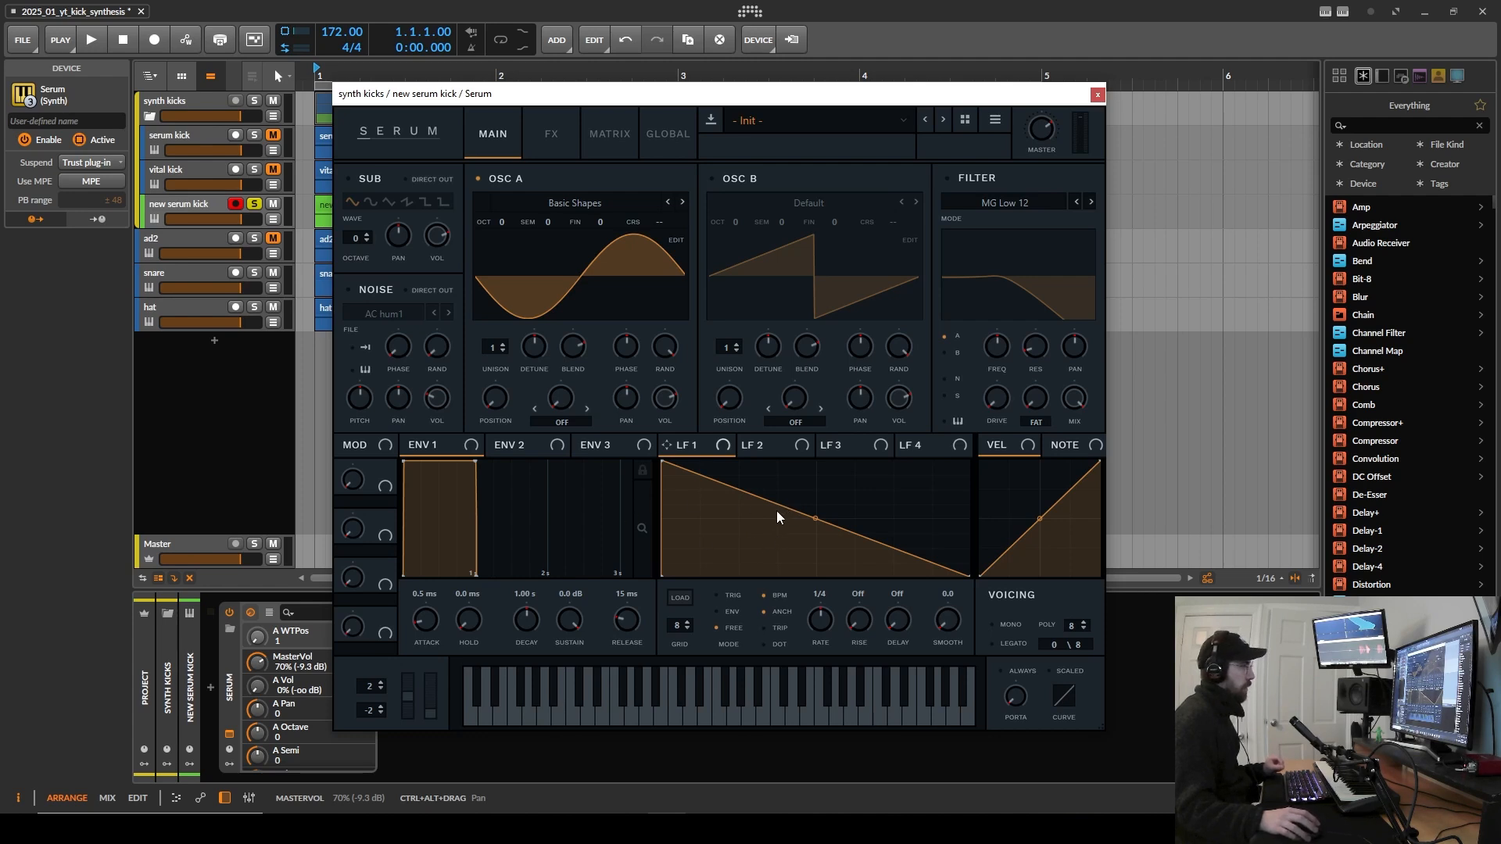
{"action": "double_click", "coordinate": [727, 544]}
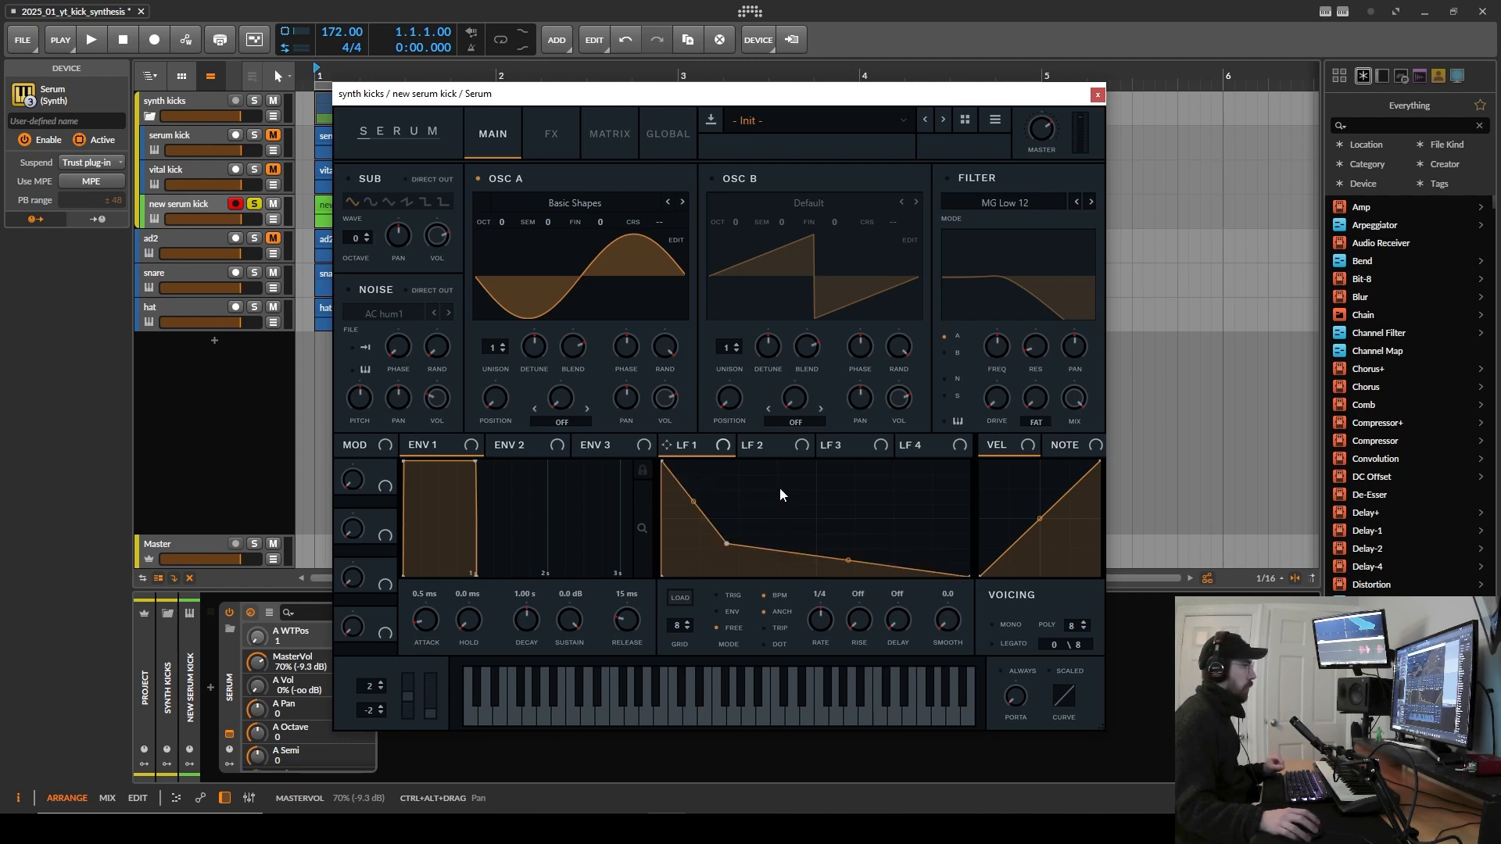
{"action": "double_click", "coordinate": [820, 515]}
{"action": "left_click_drag", "start_coordinate": [896, 545], "coordinate": [895, 572]}
{"action": "left_click_drag", "start_coordinate": [776, 525], "coordinate": [754, 538]}
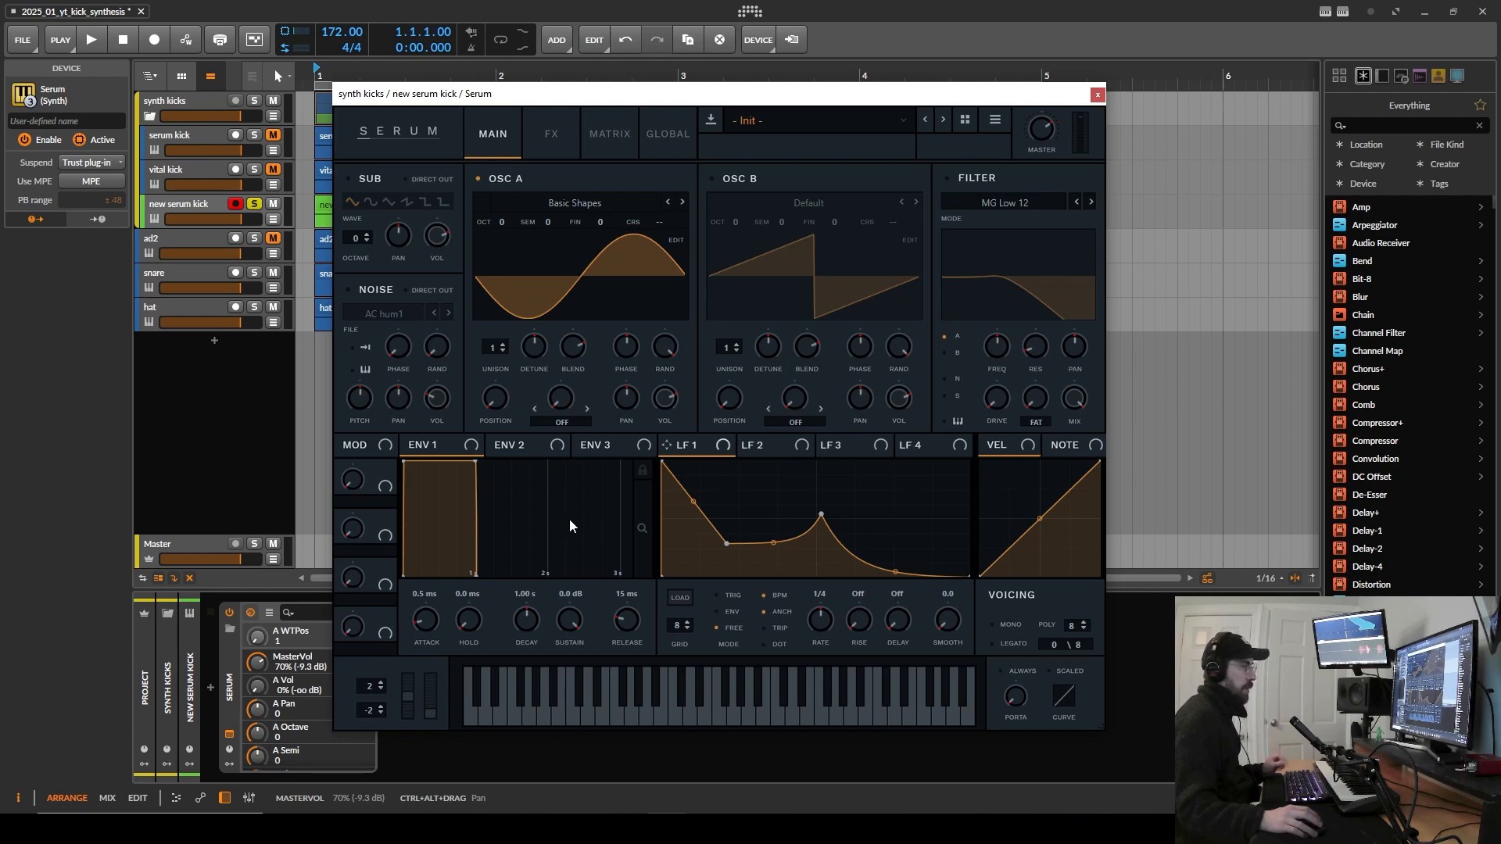
Step: Set Env 1's attack to 0.0 ms and simplify LFO 1 to a straight fall reaching zero about a quarter through its cycle
{"action": "left_click", "coordinate": [433, 621]}
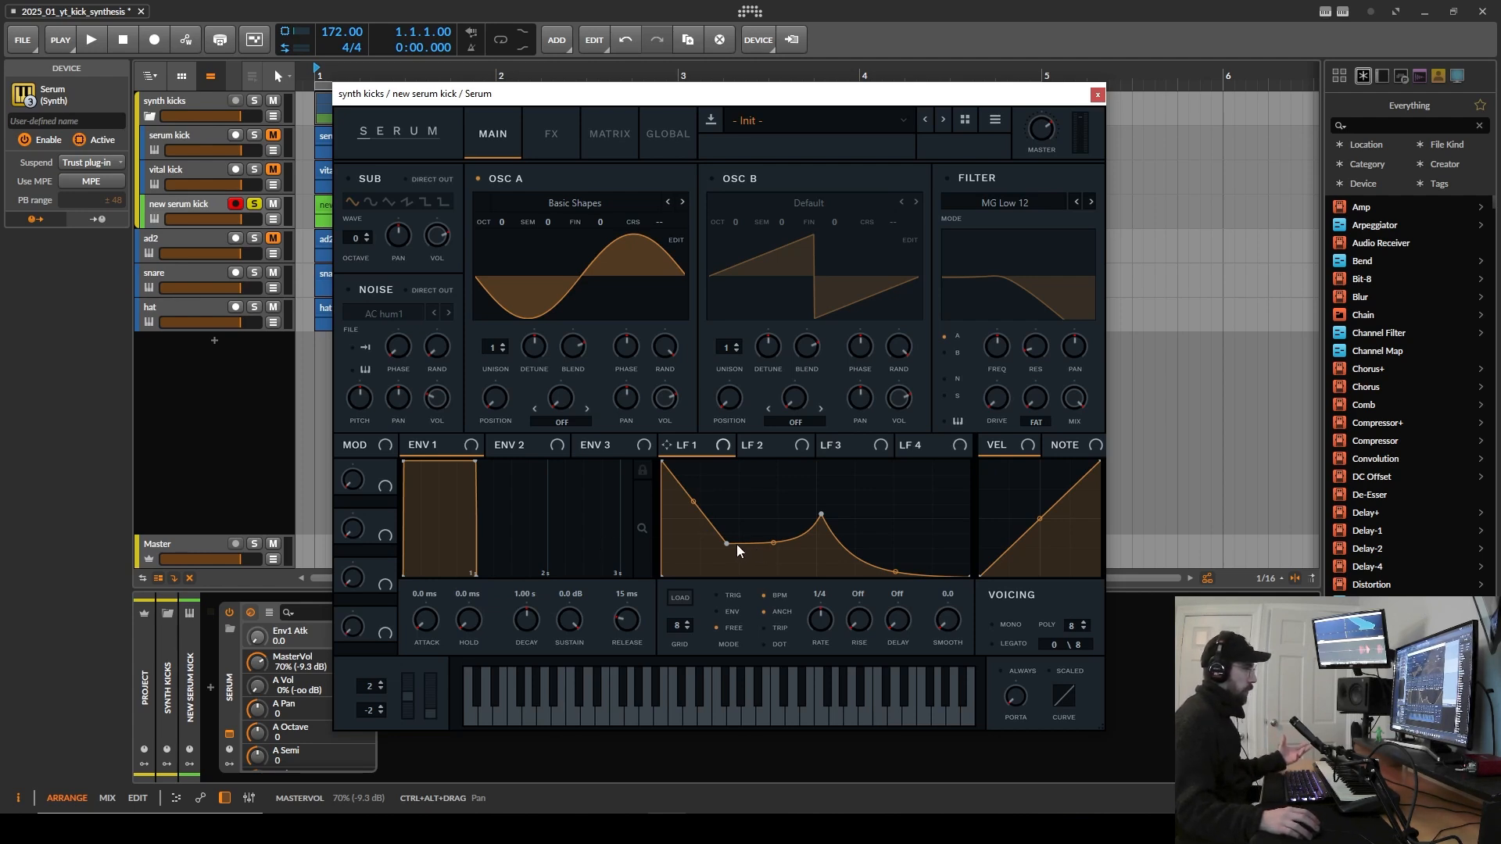
{"action": "double_click", "coordinate": [821, 515]}
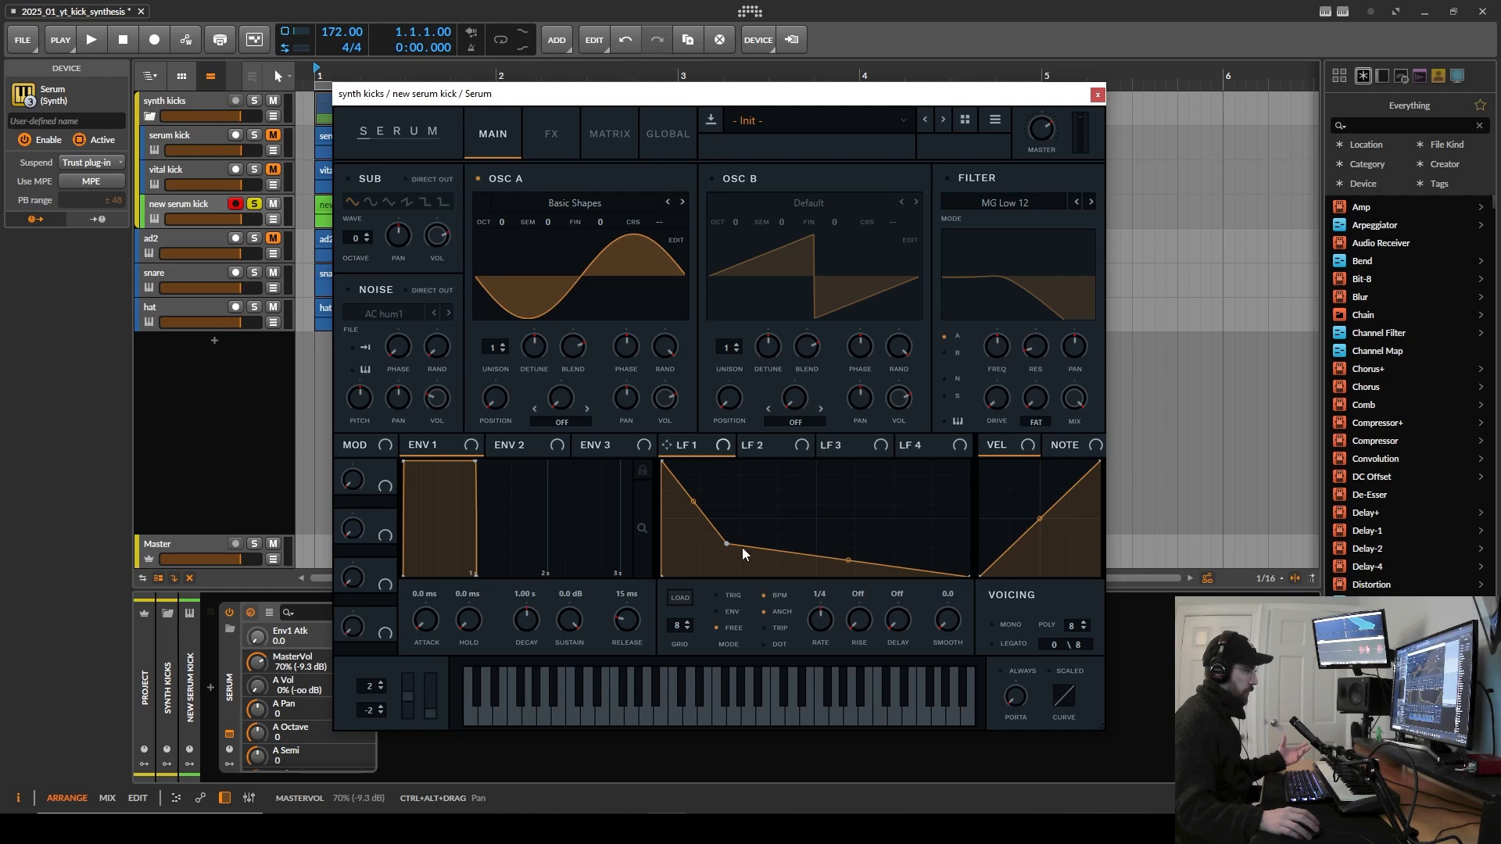
{"action": "left_click_drag", "start_coordinate": [727, 544], "coordinate": [744, 603]}
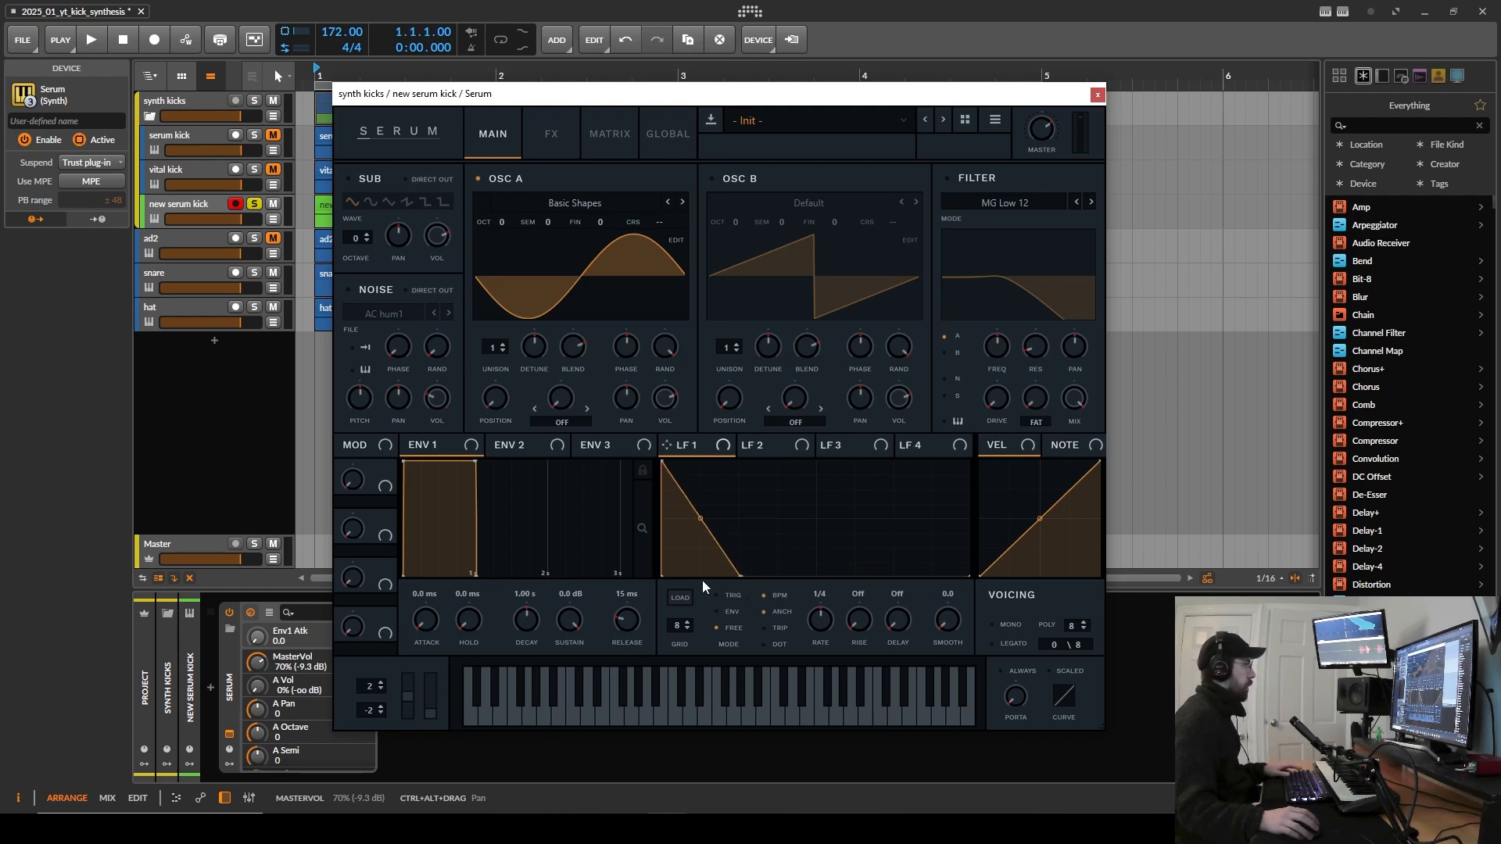
Step: Play test notes to audition the sine sound with Env 1's attack held at 0.0 ms
{"action": "key", "text": "a"}
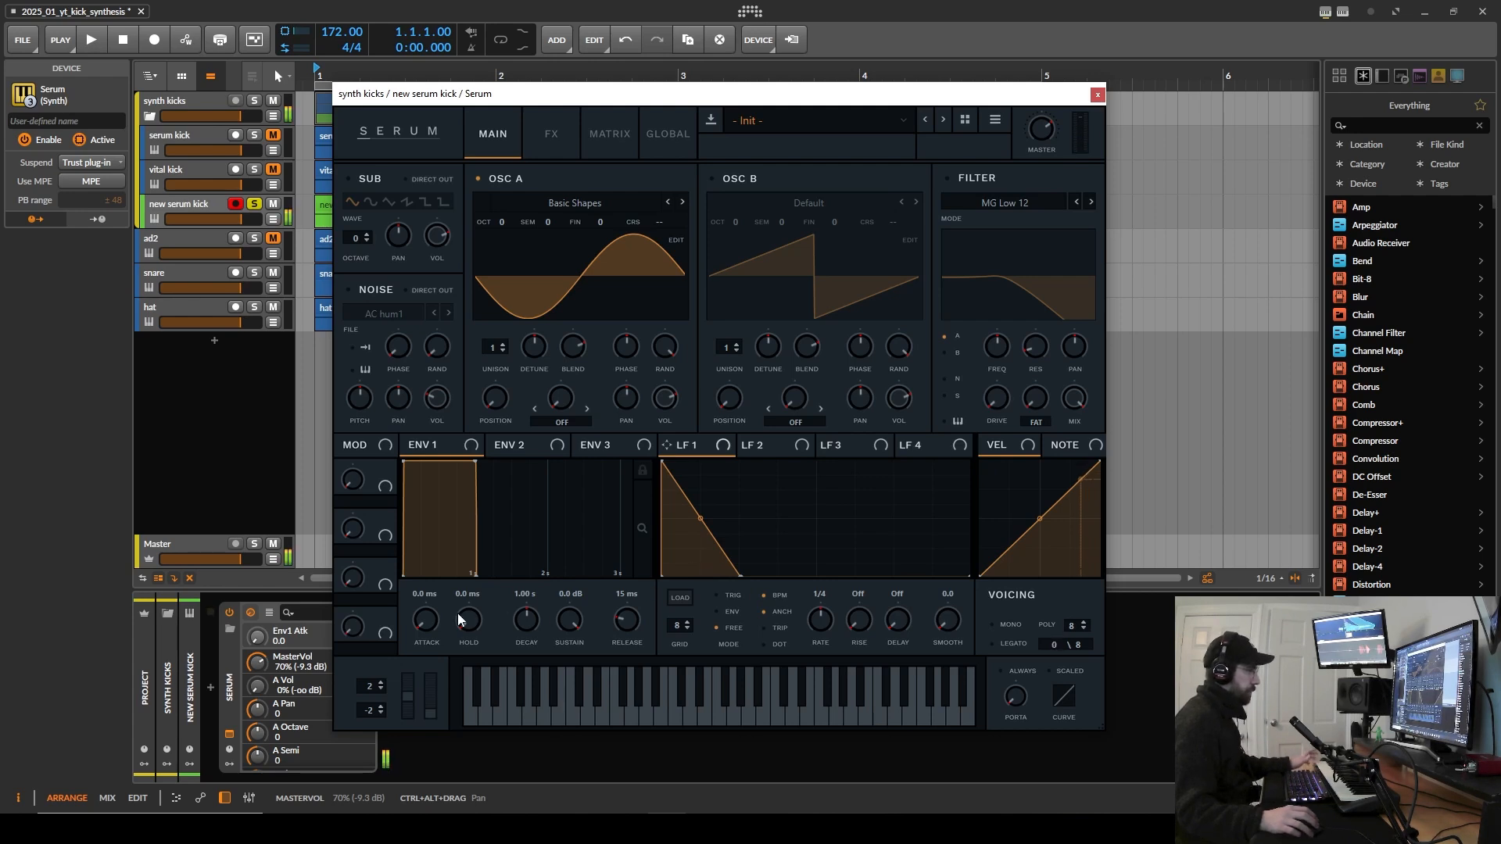
{"action": "left_click_drag", "start_coordinate": [426, 620], "coordinate": [396, 687]}
{"action": "key", "text": "a"}
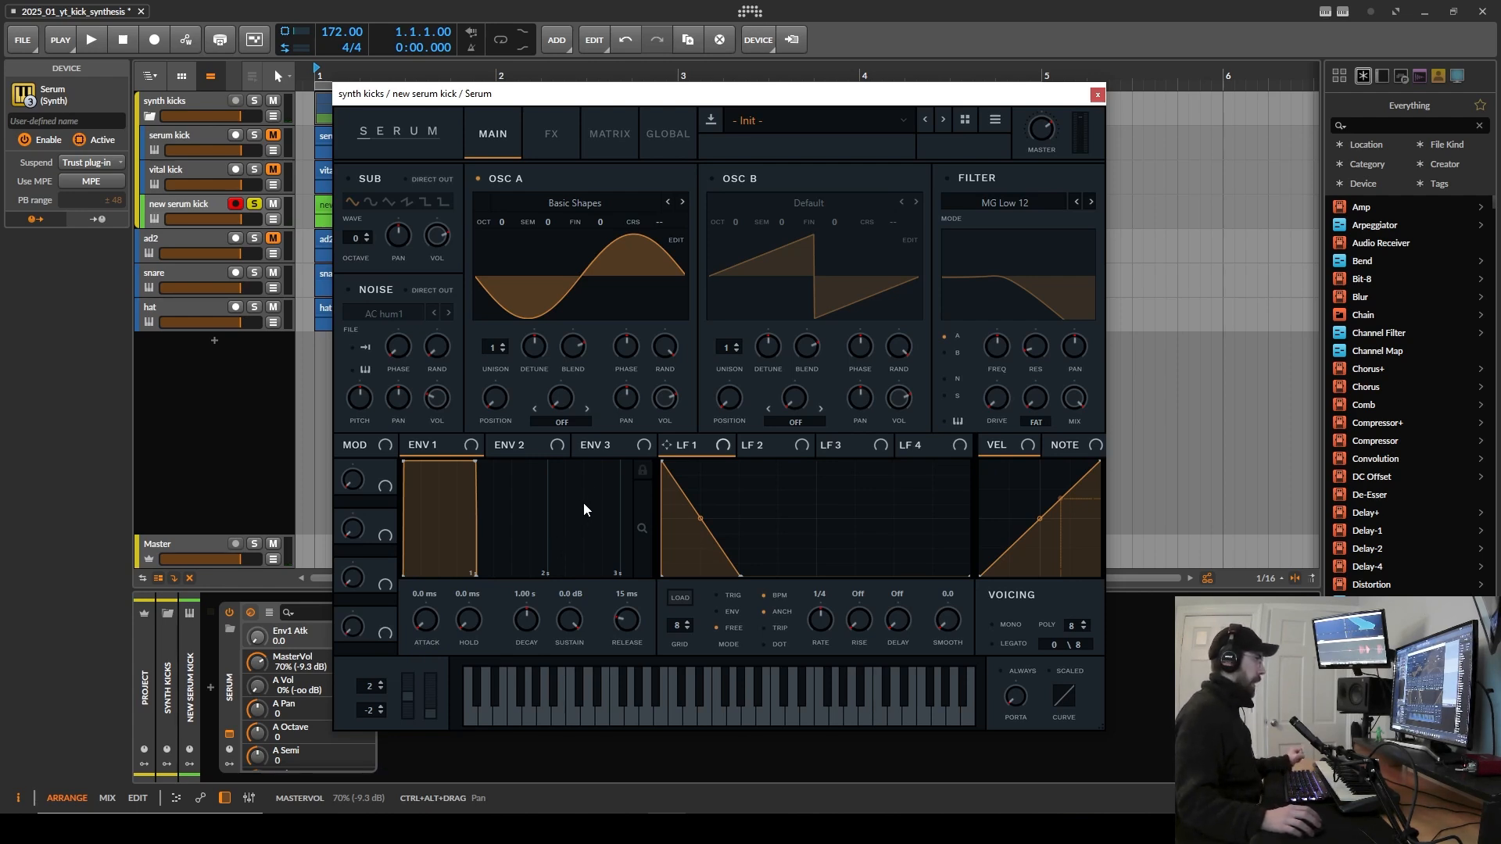
Step: Set Env 1's release to 26 ms and run LFO 1 in envelope mode with BPM sync off at 100.0 Hz
{"action": "scroll", "coordinate": [629, 596], "scroll_direction": "up", "scroll_amount": 3}
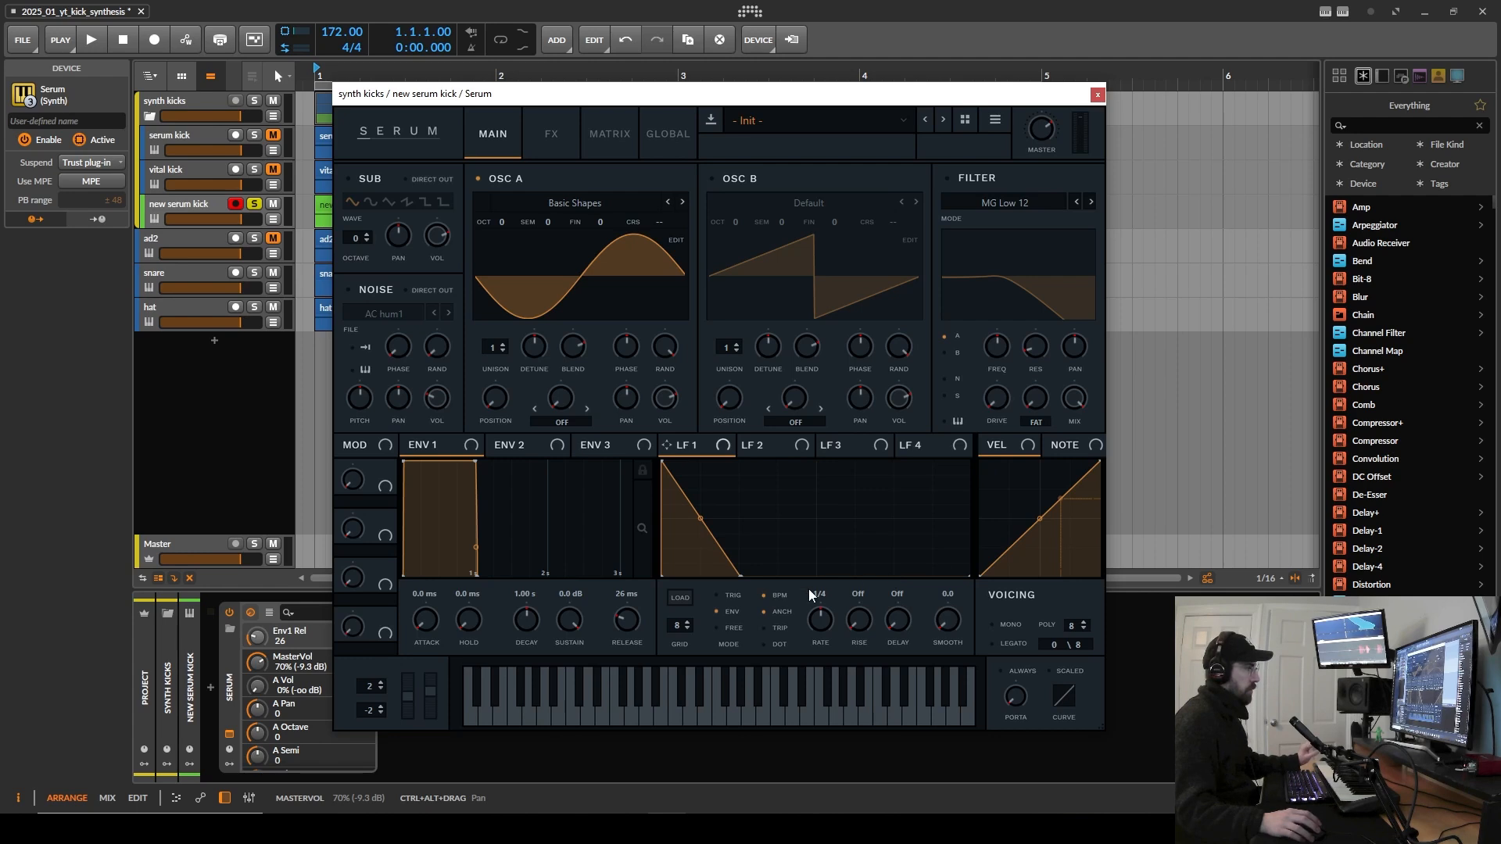
{"action": "left_click", "coordinate": [782, 595]}
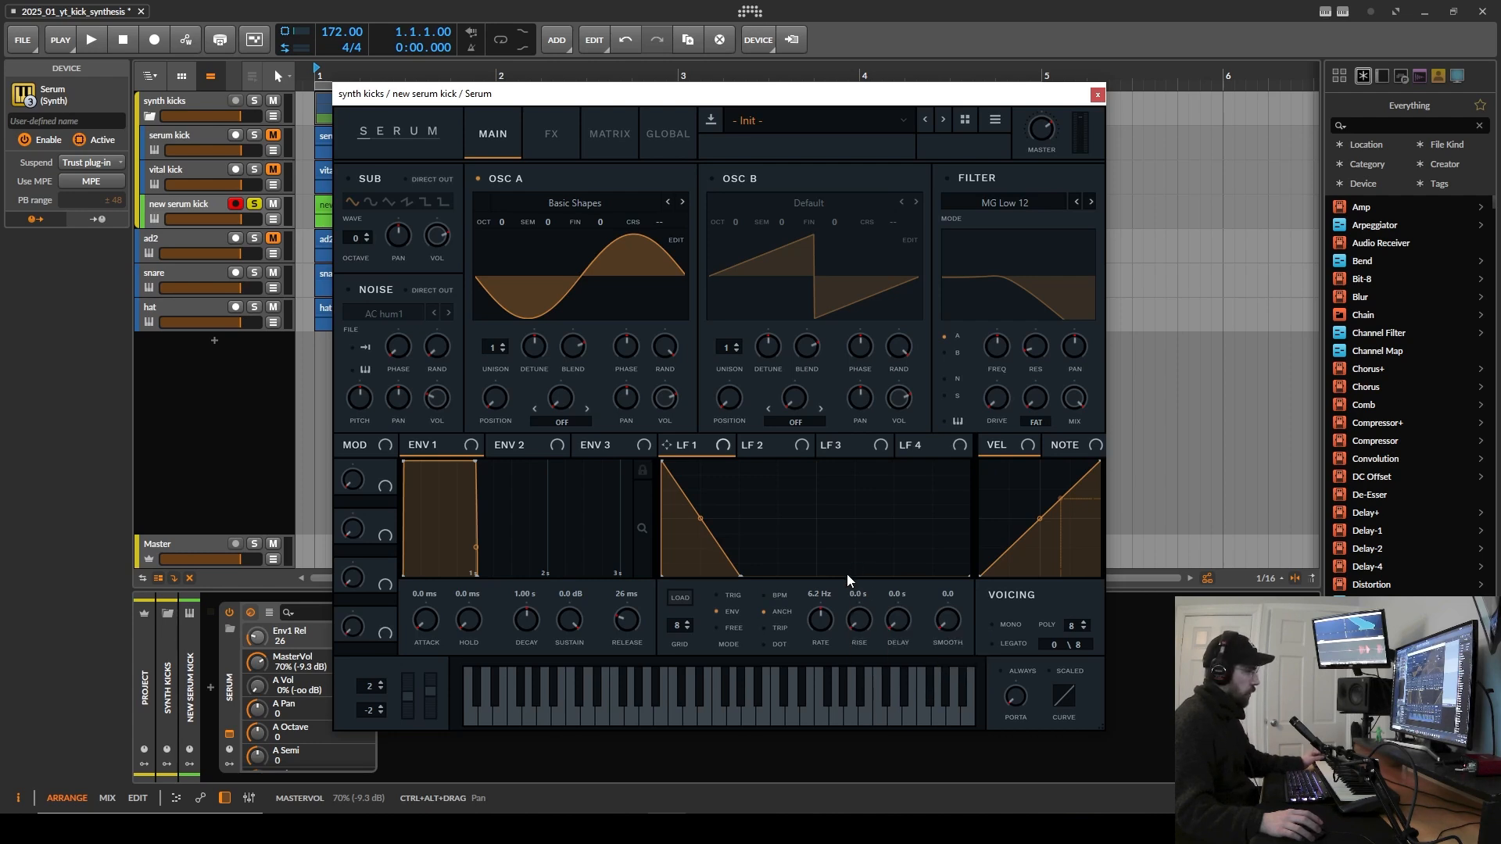
{"action": "left_click_drag", "start_coordinate": [821, 618], "coordinate": [855, 447]}
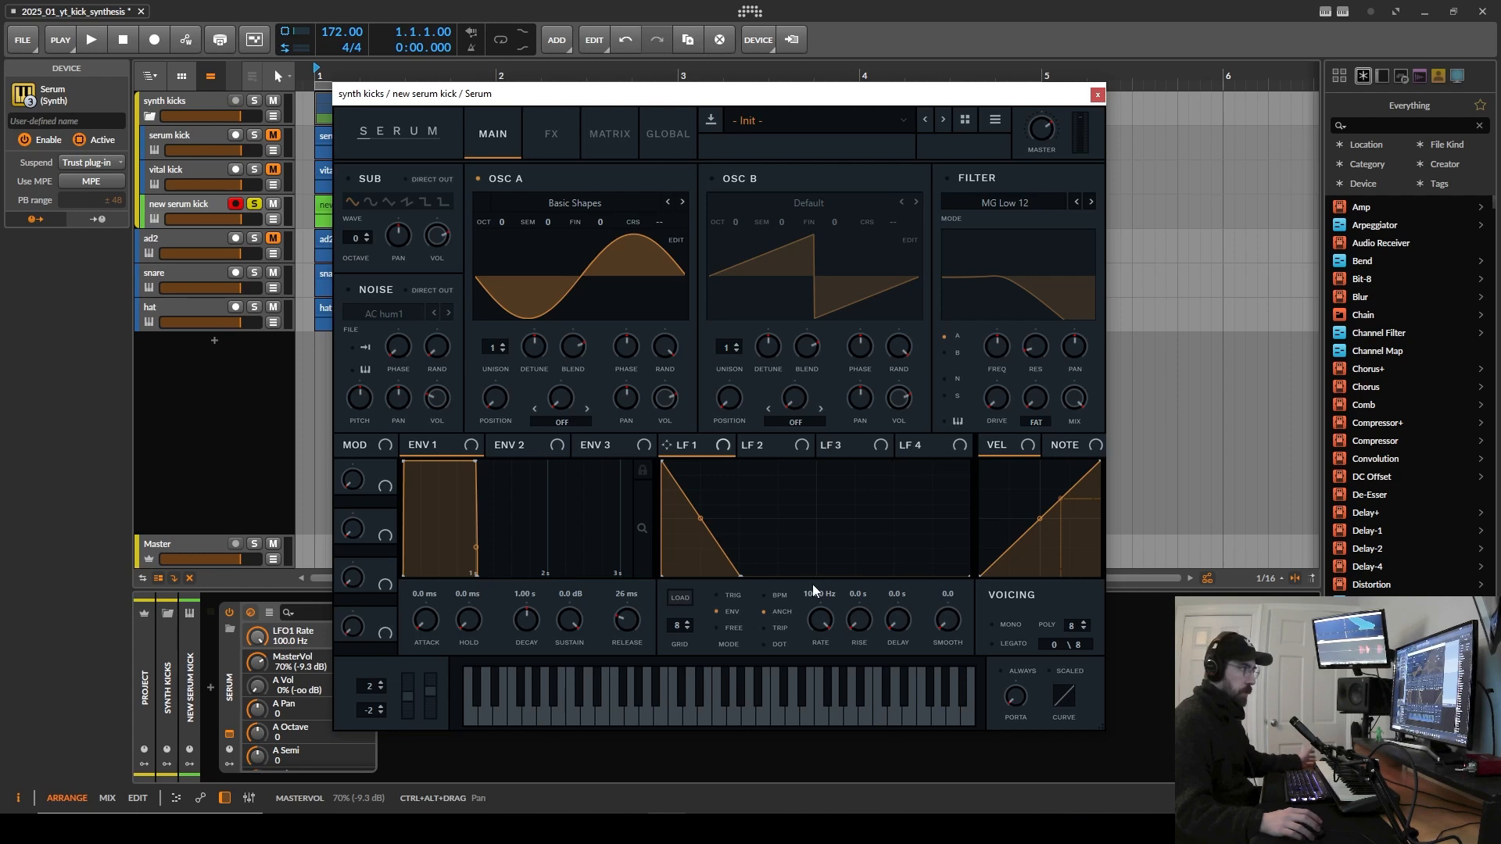
Step: Route LFO 1 to the global master tuning in the modulation matrix with an amount of 100 and a unipolar type
{"action": "left_click", "coordinate": [595, 132]}
{"action": "left_click", "coordinate": [374, 200]}
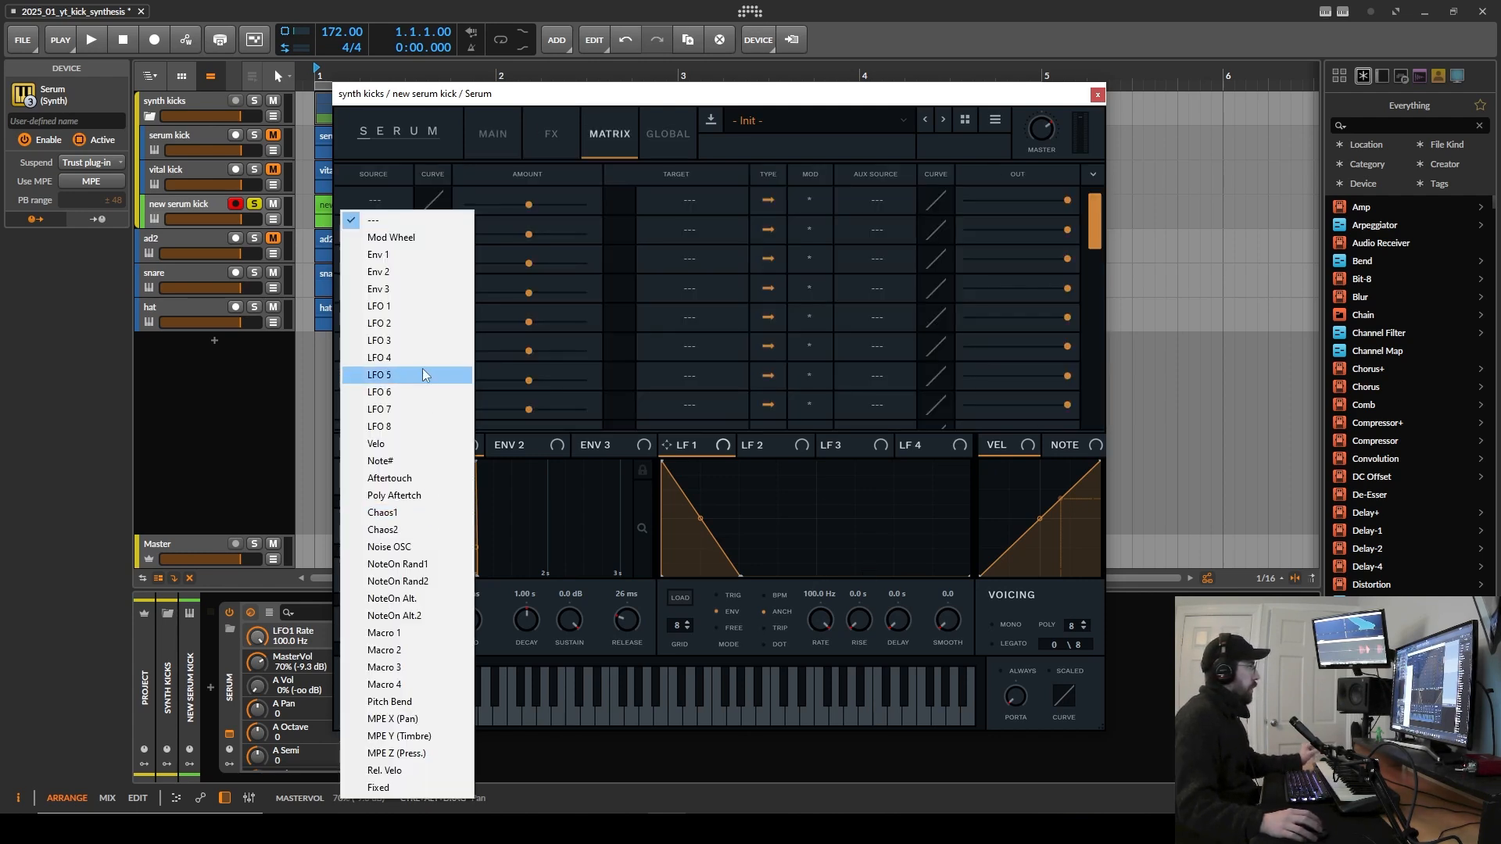
{"action": "left_click", "coordinate": [419, 309]}
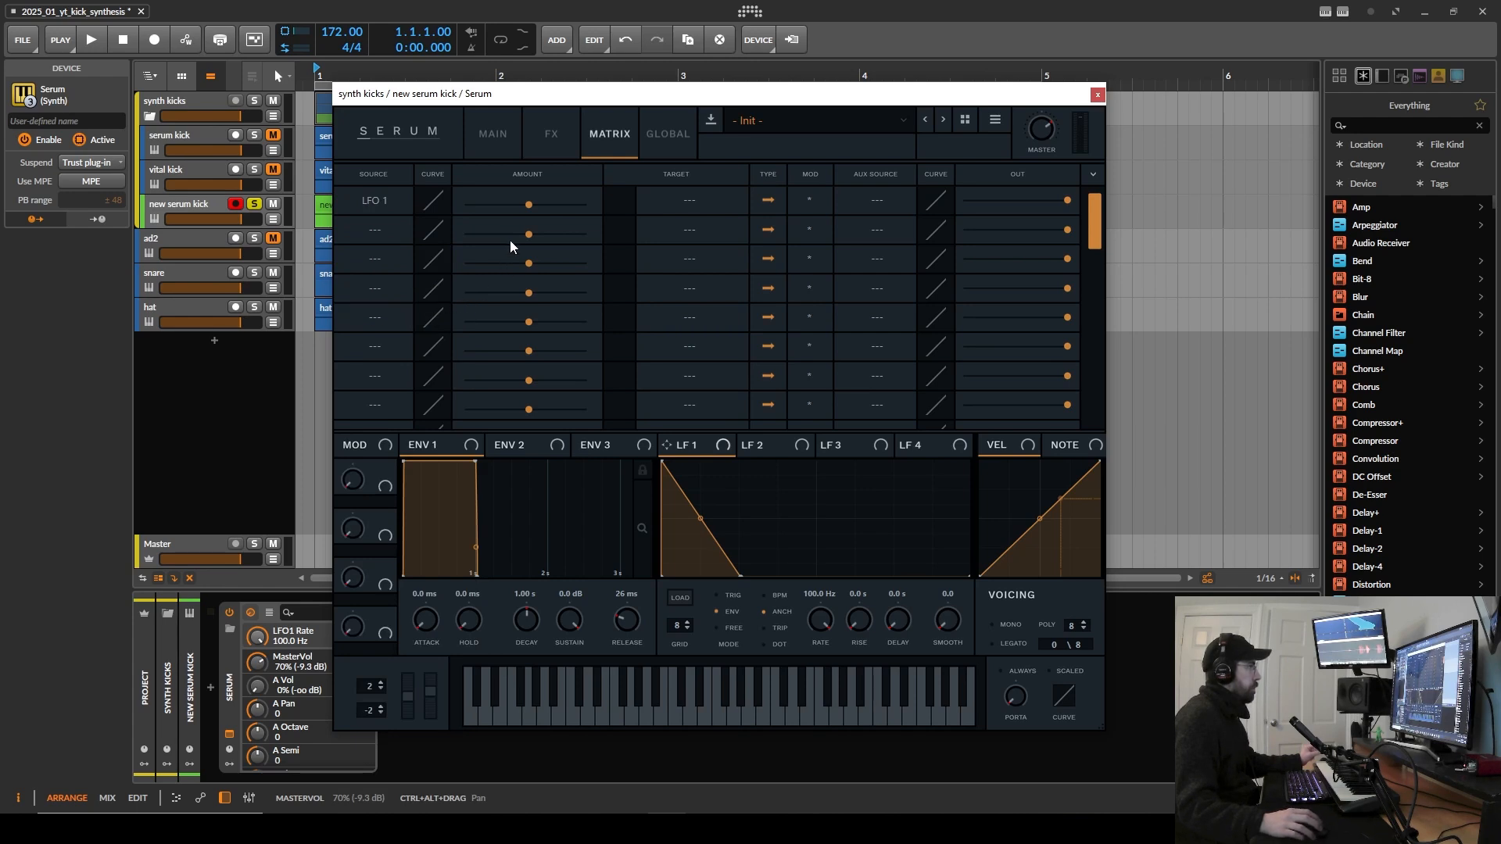
{"action": "left_click", "coordinate": [710, 200]}
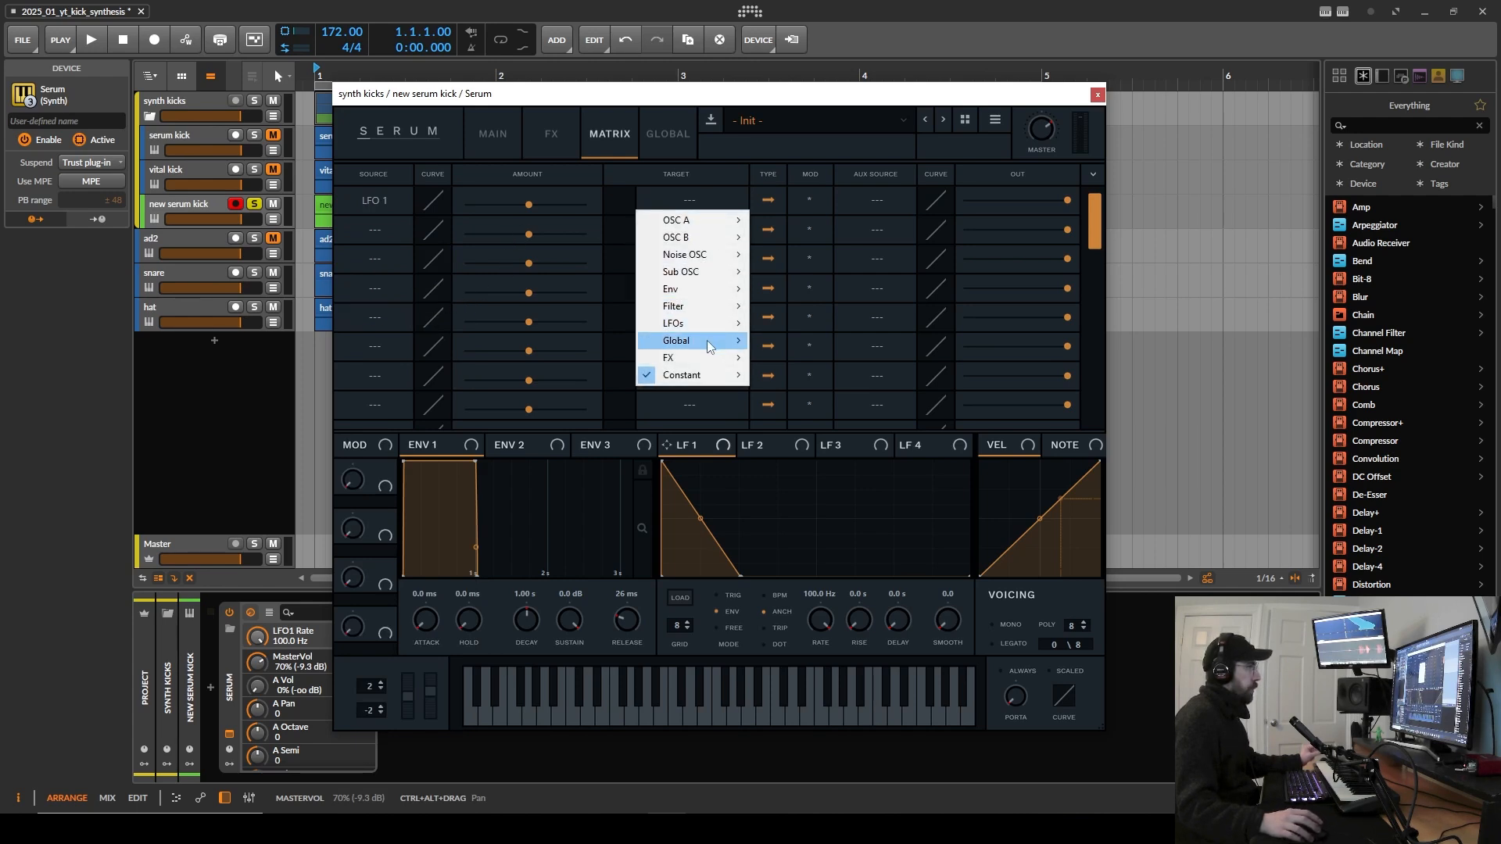
{"action": "mouse_move", "coordinate": [732, 345]}
{"action": "left_click", "coordinate": [790, 340]}
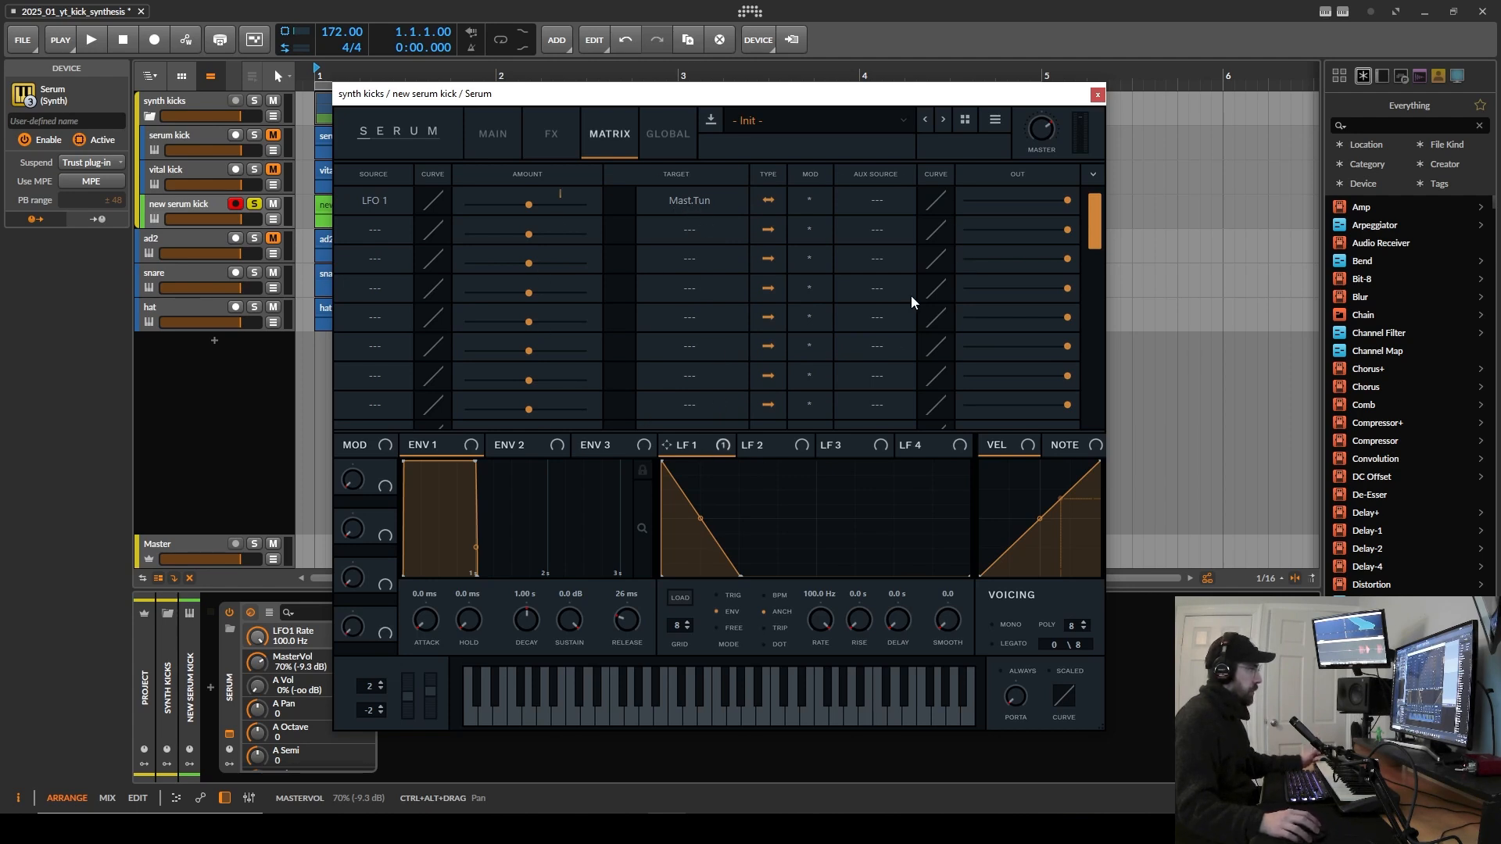
{"action": "left_click_drag", "start_coordinate": [532, 205], "coordinate": [743, 217]}
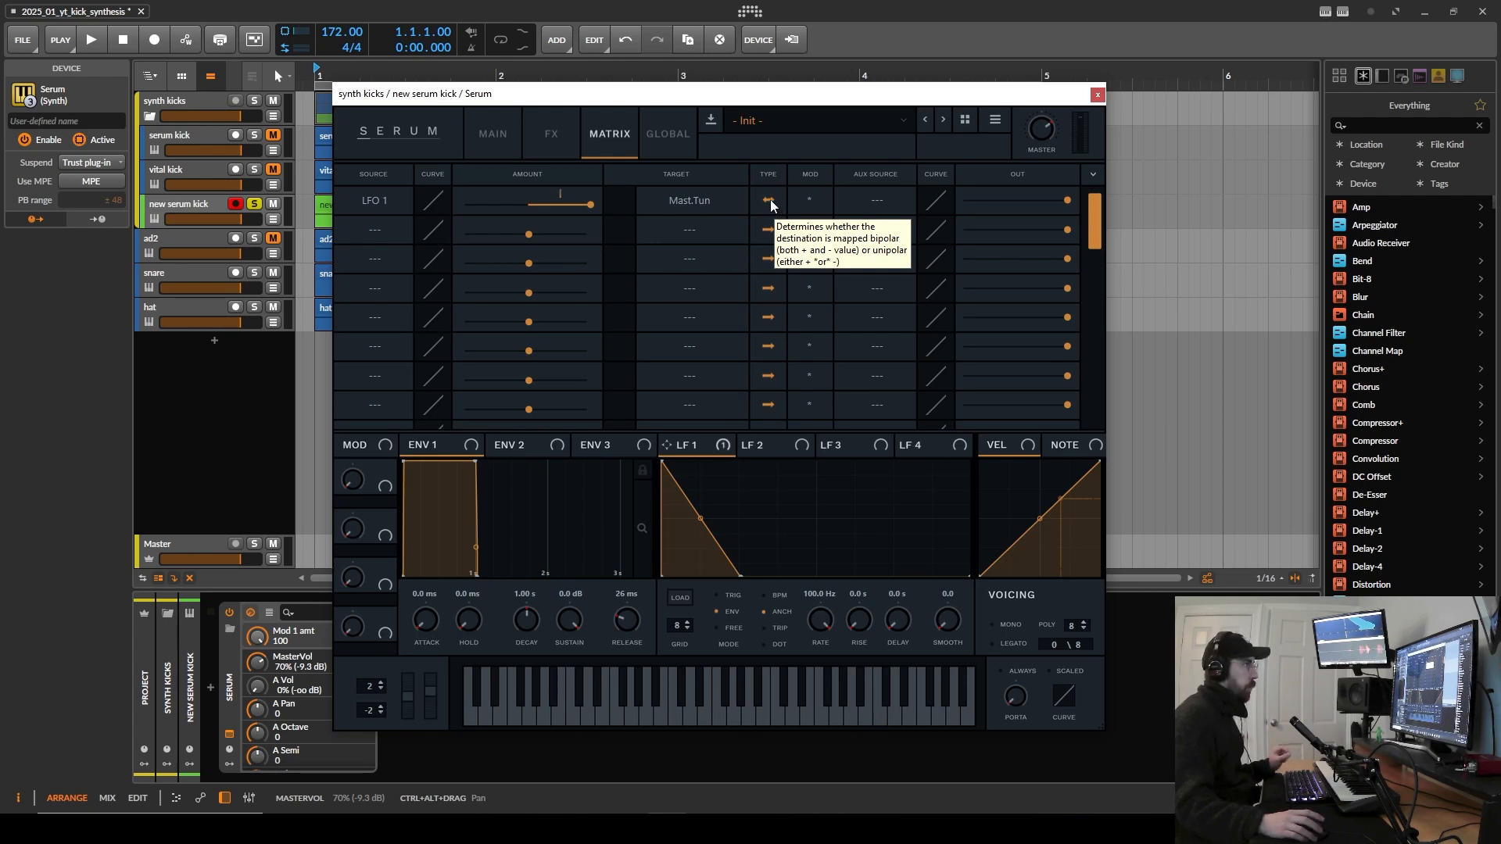
{"action": "left_click", "coordinate": [771, 199]}
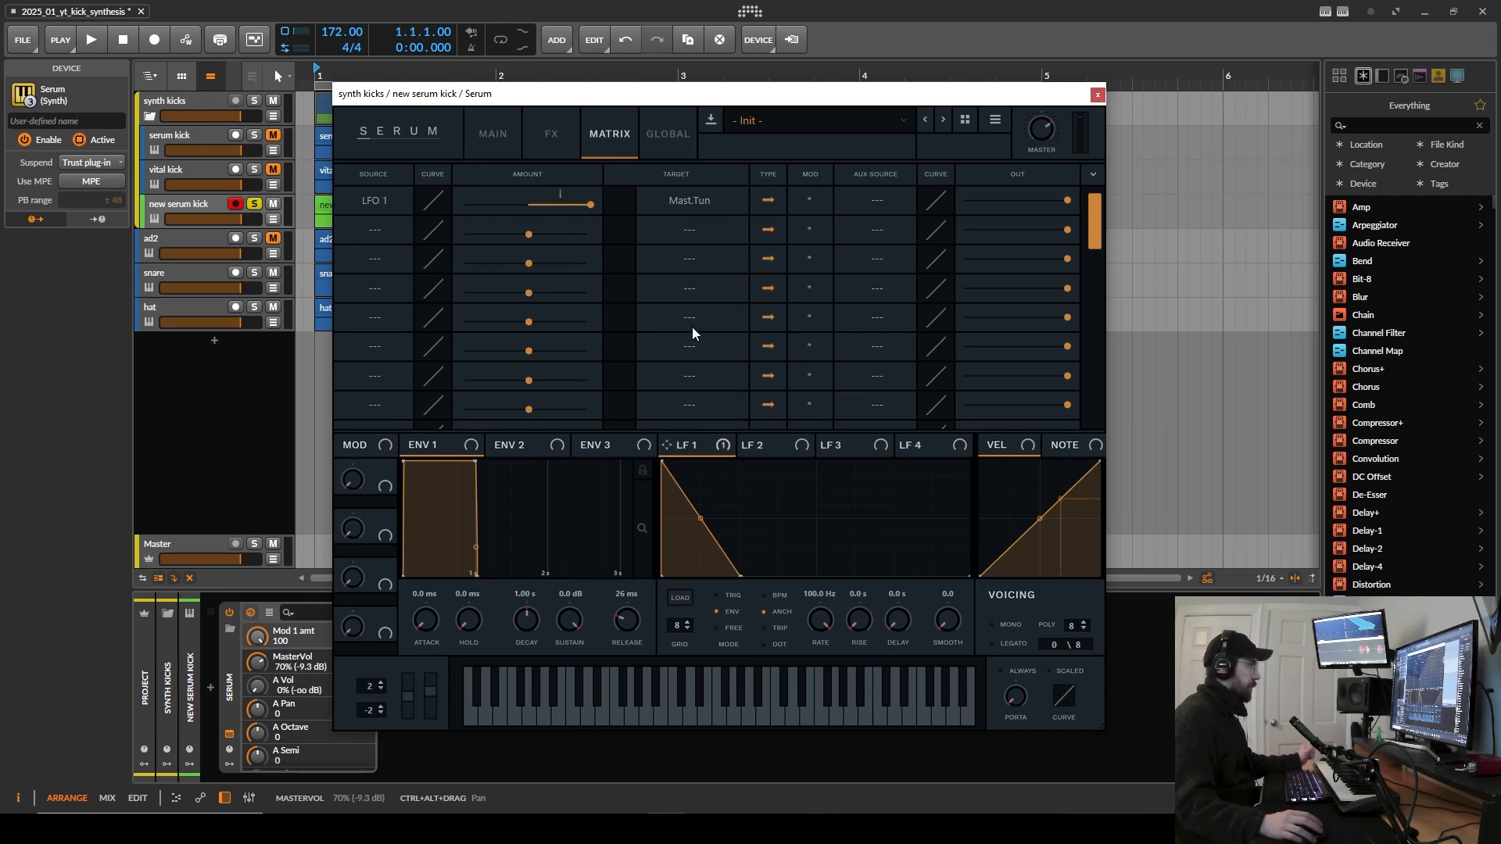
Step: Audition LFO 1's pitch fall at full length and 24.9 Hz, and settle on 100.0 Hz with the fall ending about a tenth through the cycle
{"action": "left_click", "coordinate": [489, 133]}
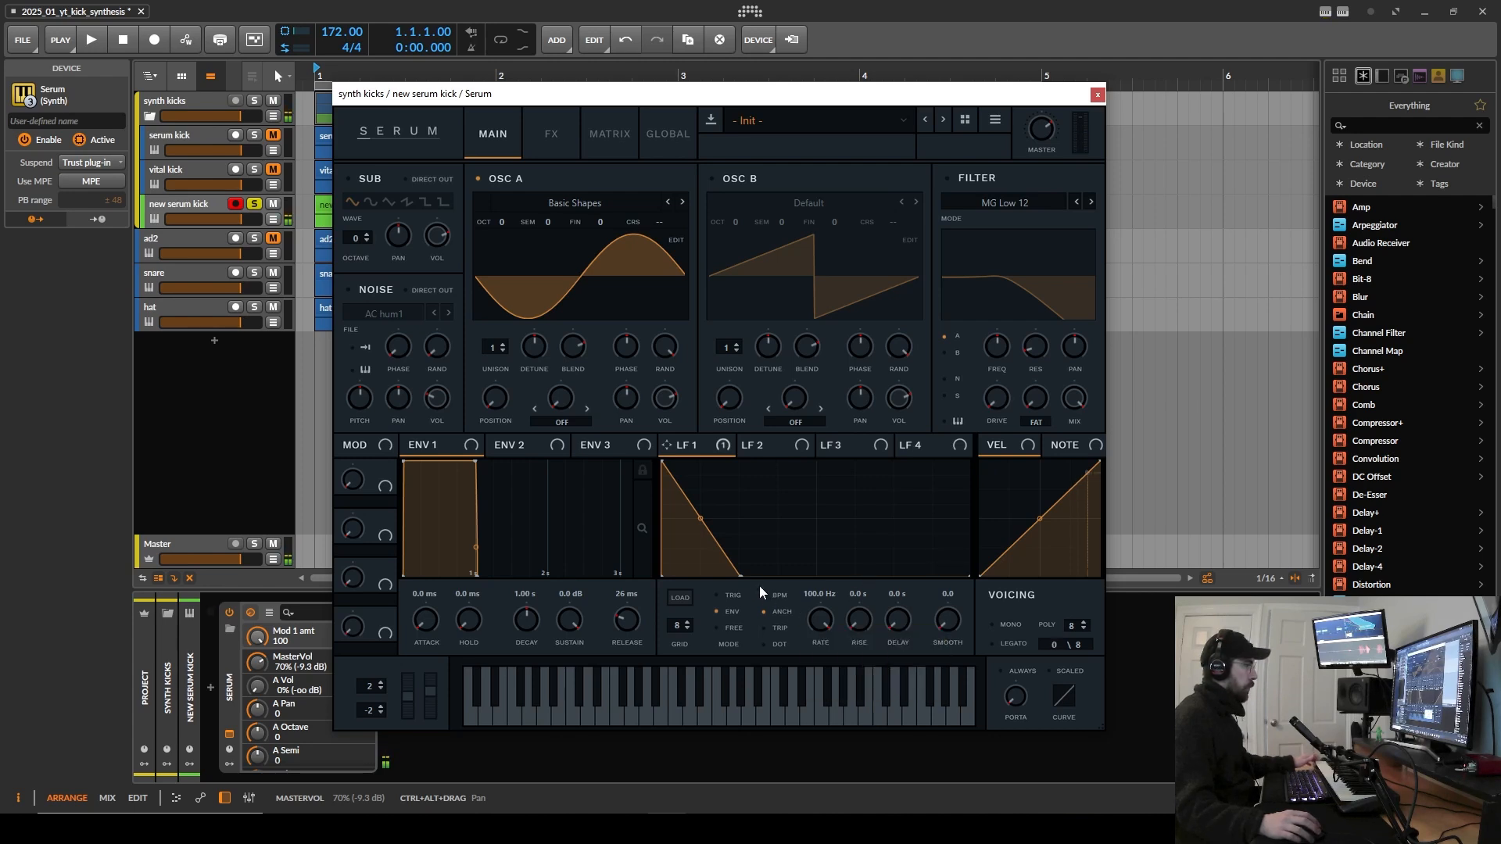
{"action": "left_click_drag", "start_coordinate": [741, 576], "coordinate": [991, 670]}
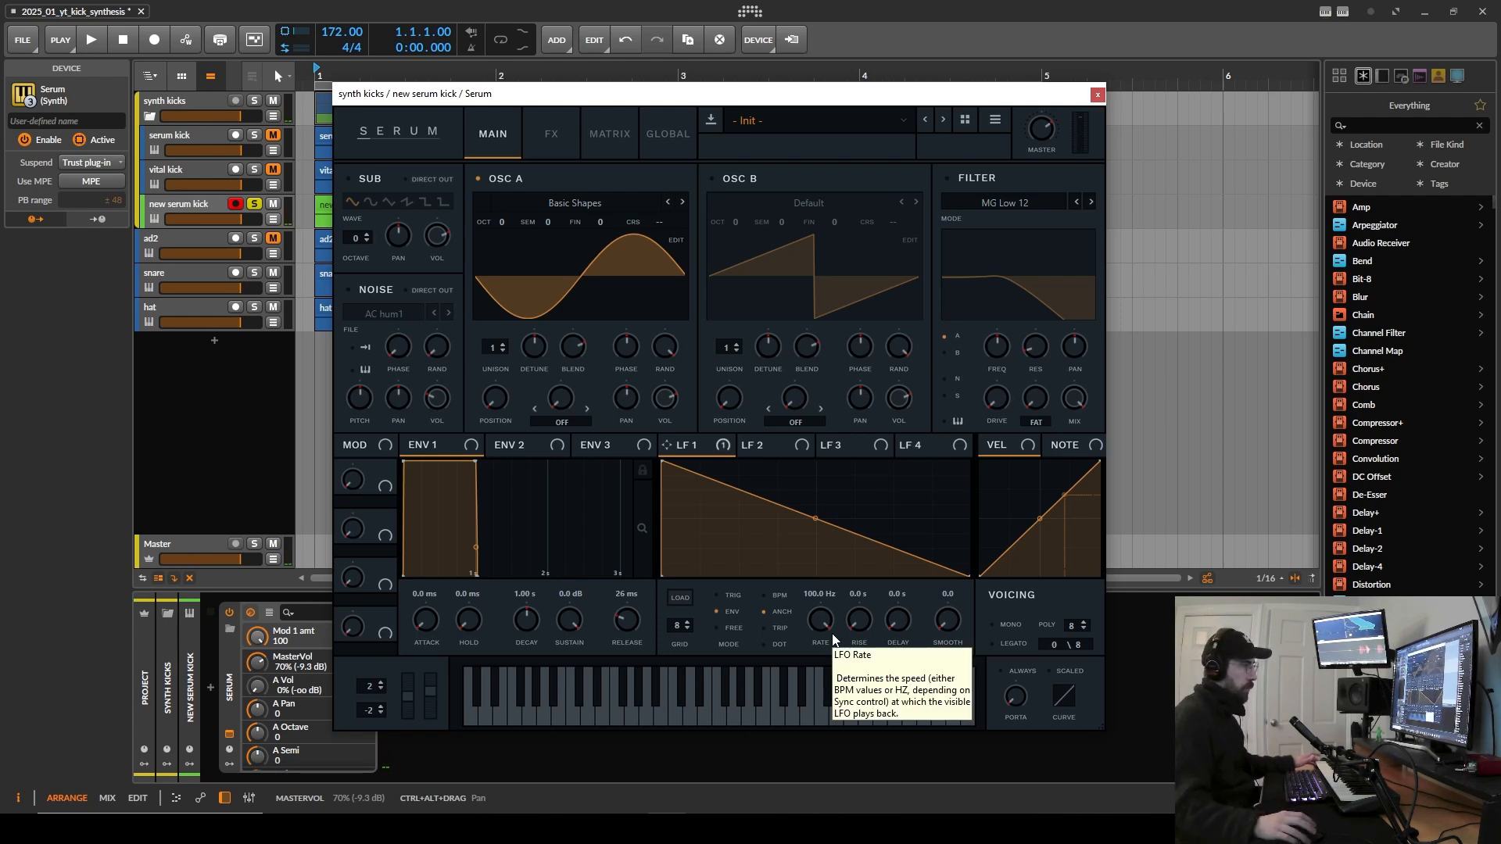
{"action": "left_click_drag", "start_coordinate": [822, 626], "coordinate": [826, 678]}
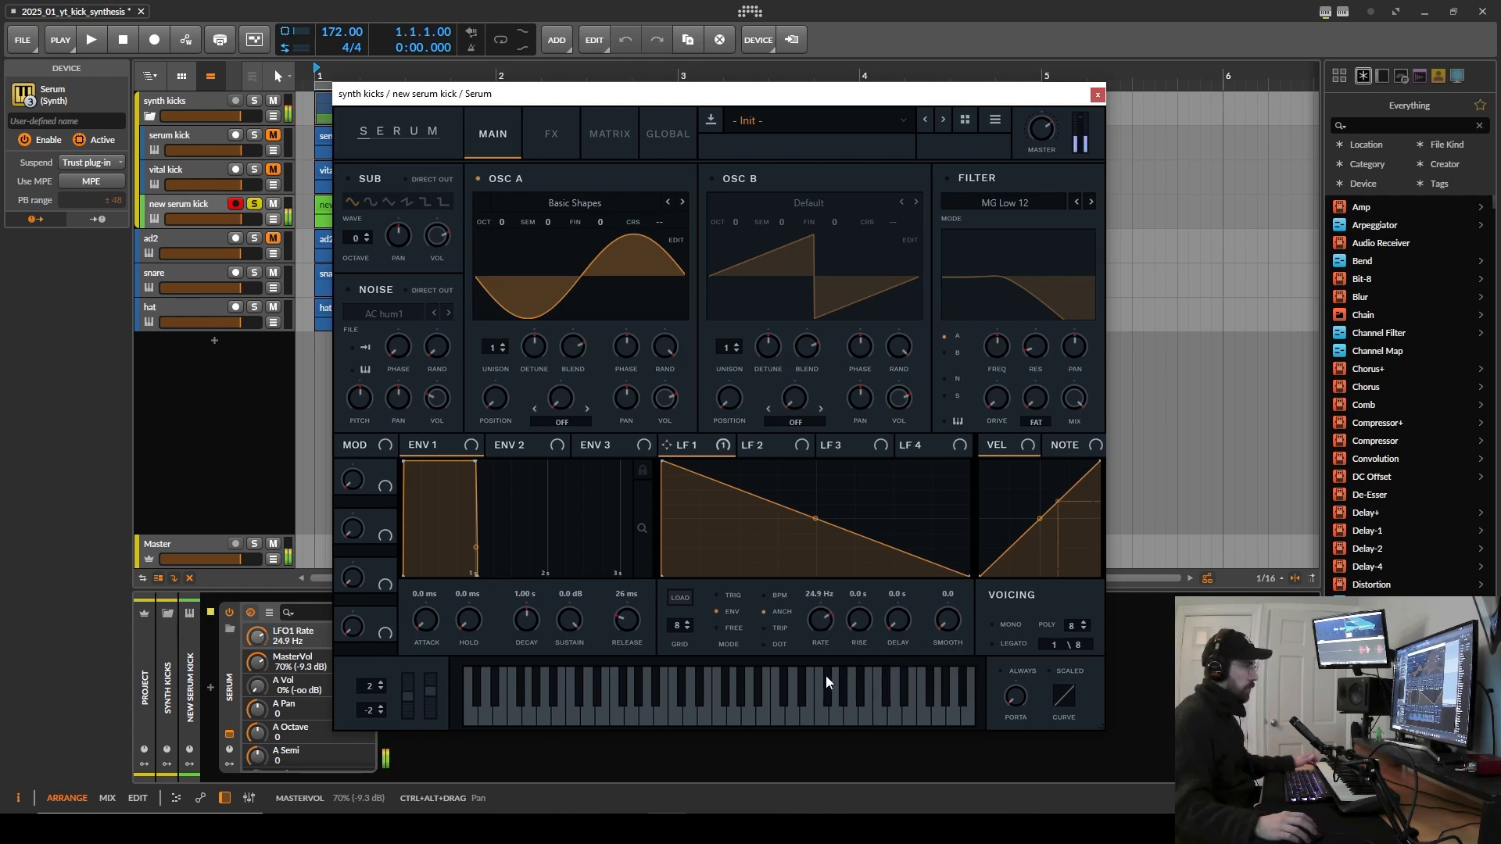
{"action": "key", "text": "ctrl+z"}
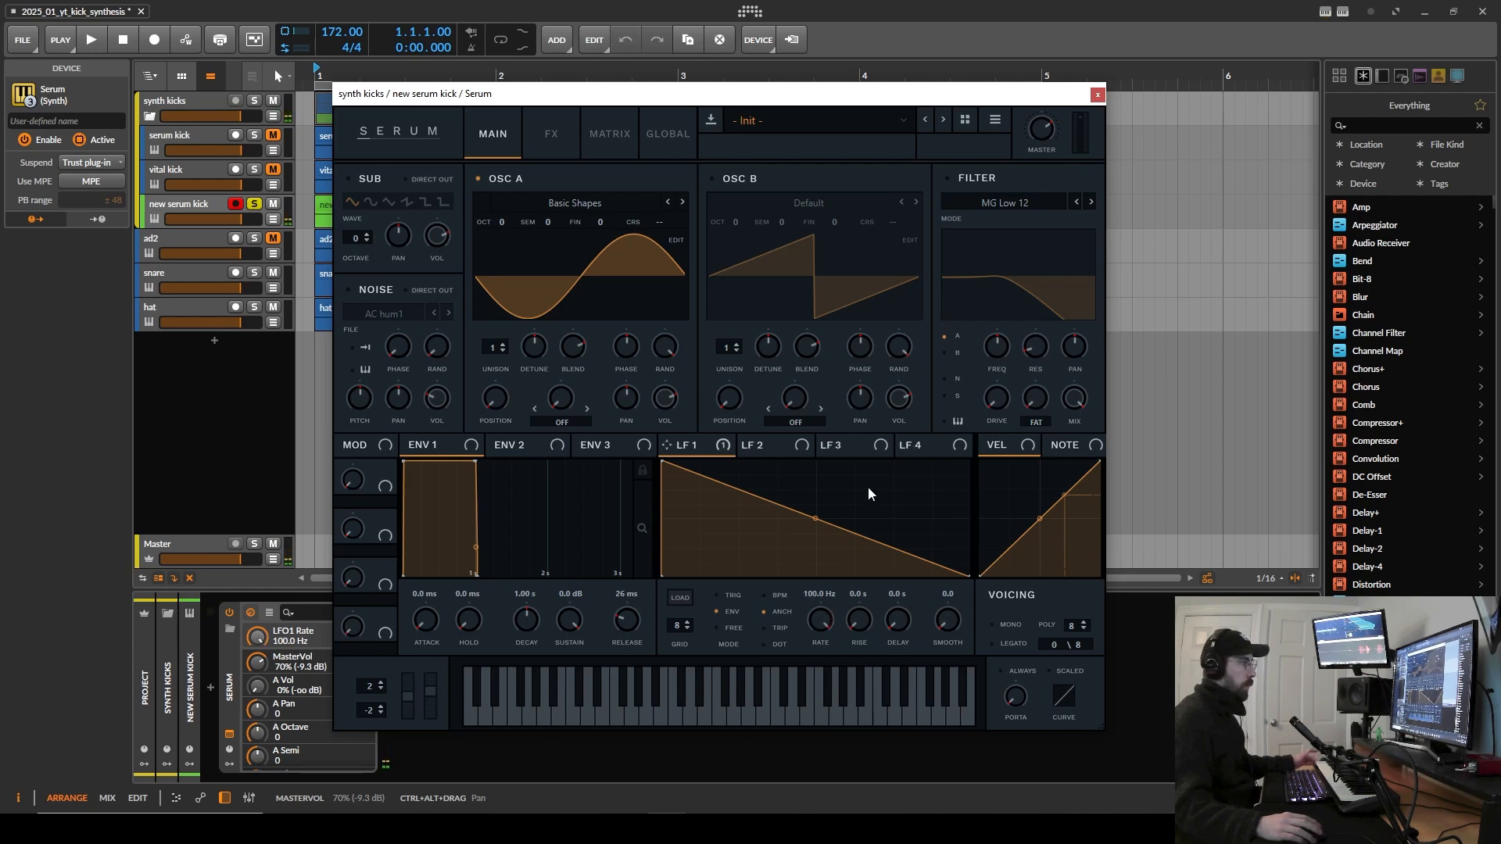
{"action": "left_click_drag", "start_coordinate": [967, 576], "coordinate": [686, 615]}
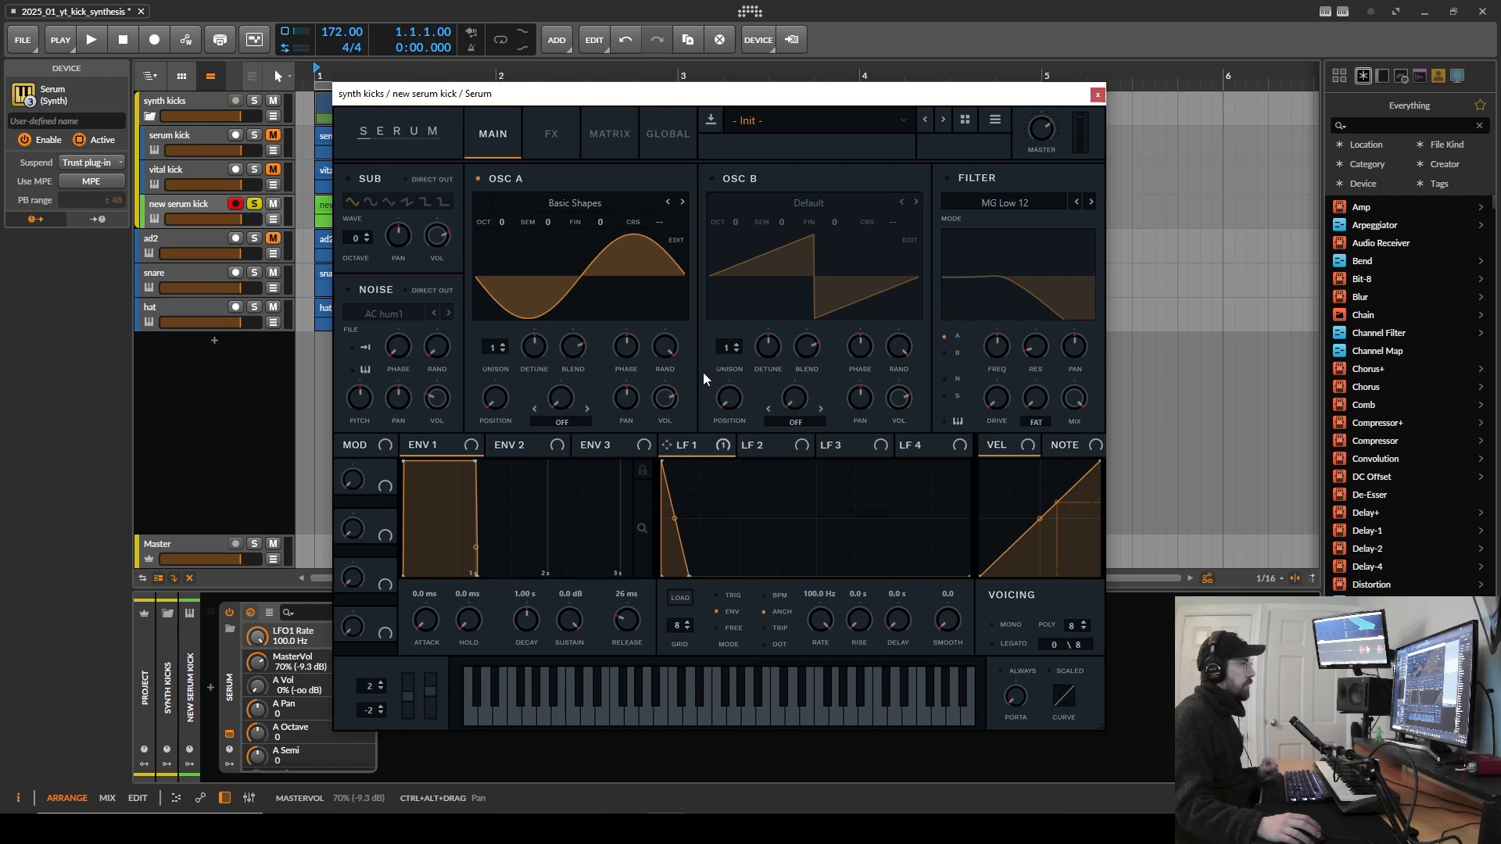
Step: Bypass LFO 1's master tuning destination to hear Osc A alone with its phase at 180
{"action": "right_click", "coordinate": [712, 444]}
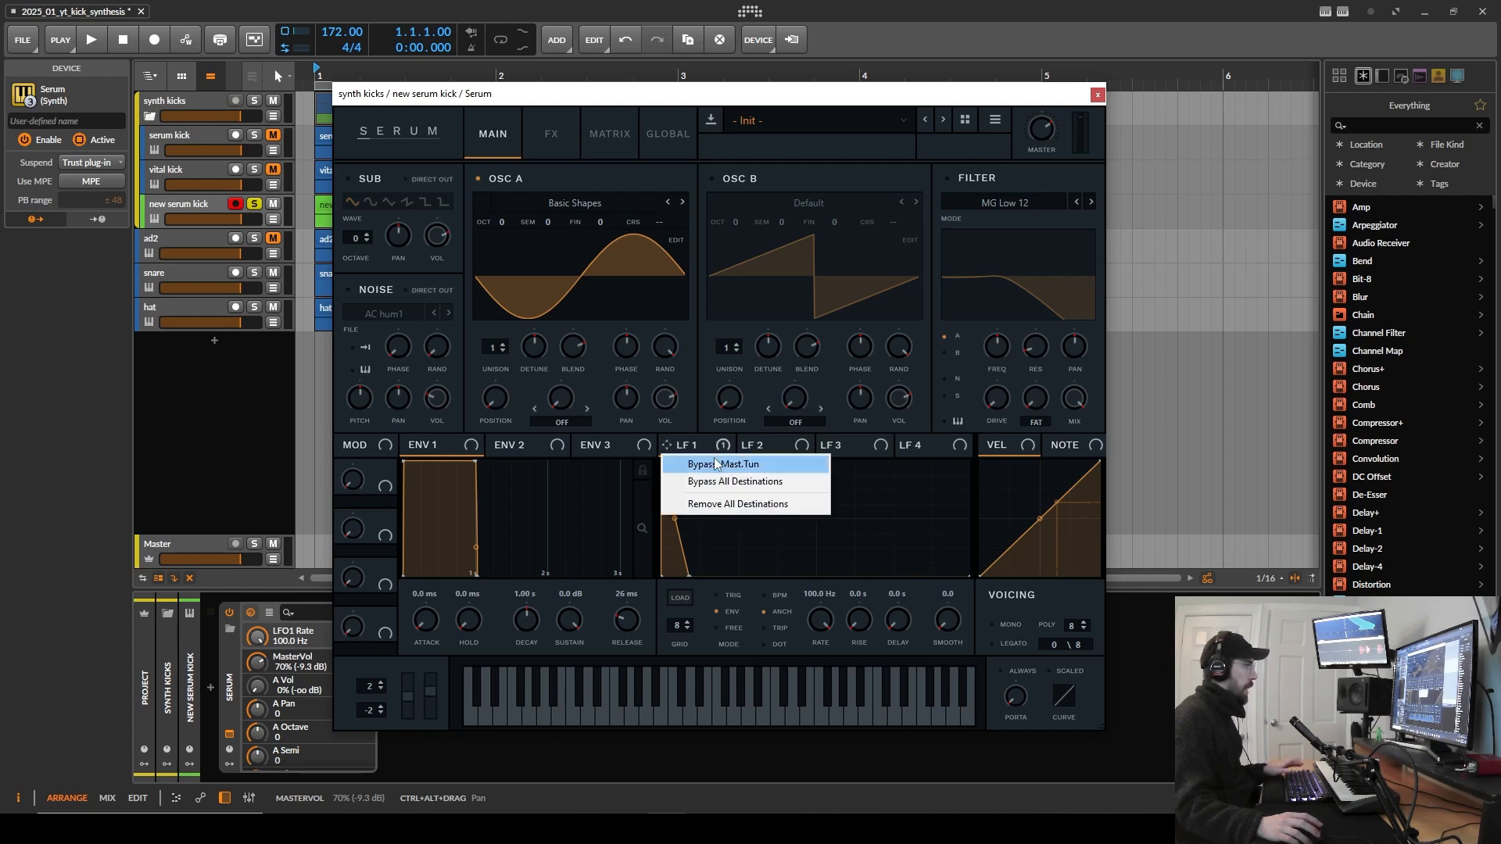
{"action": "left_click", "coordinate": [716, 464]}
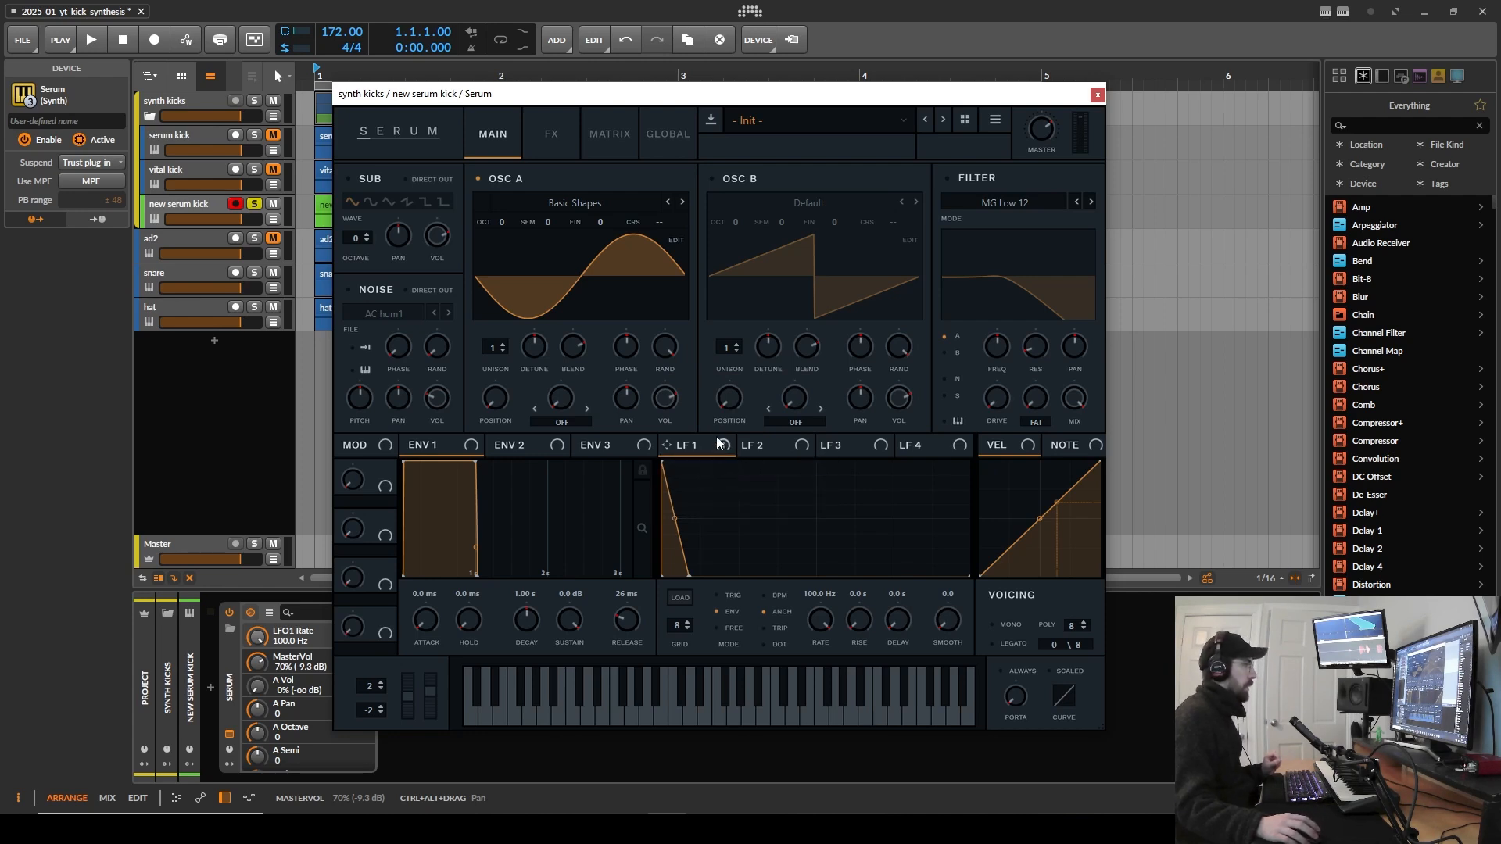
{"action": "left_click", "coordinate": [626, 348]}
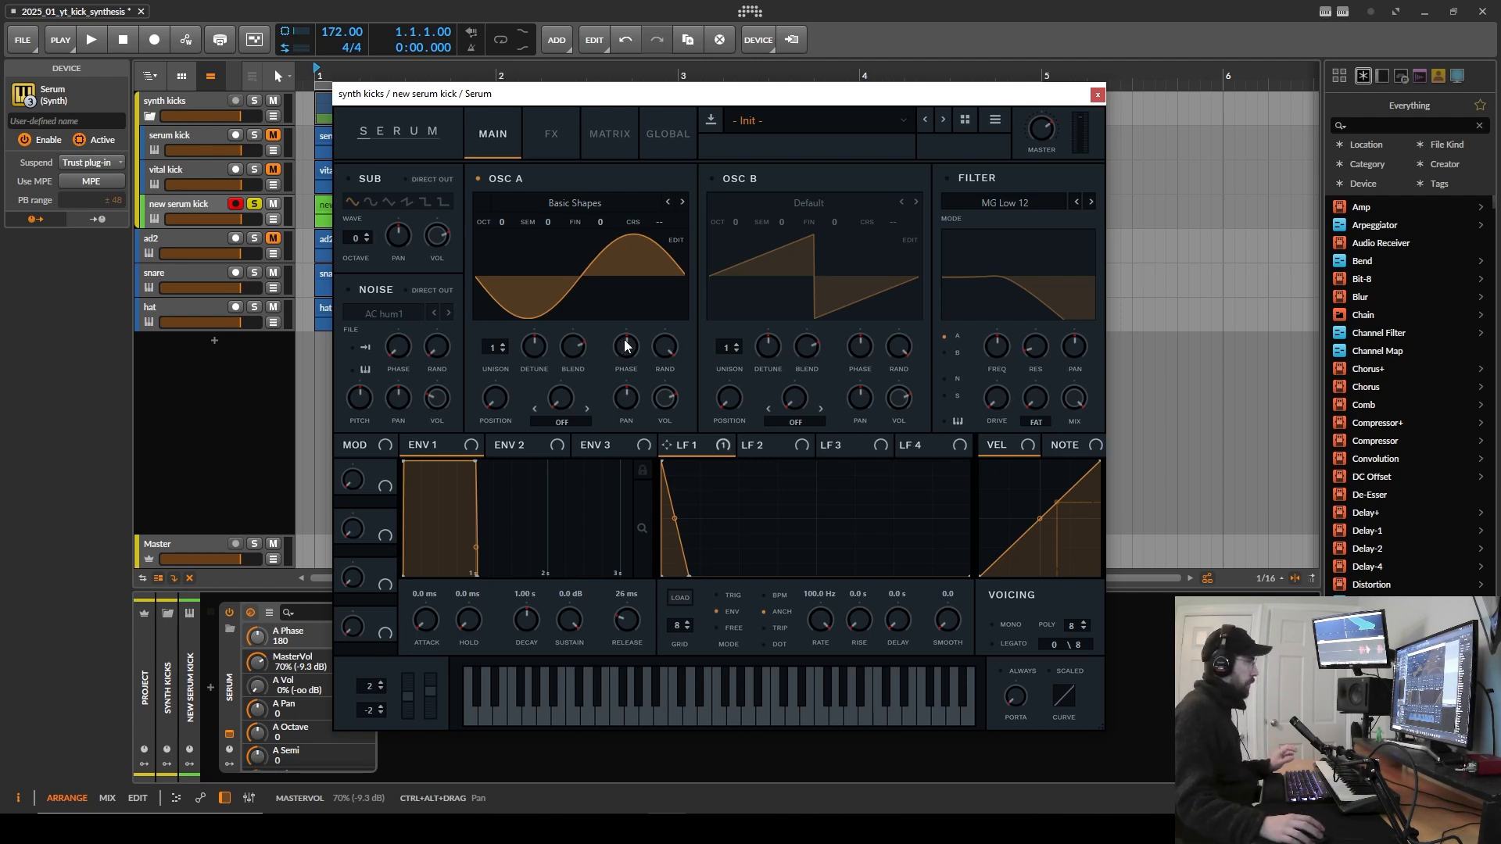
{"action": "mouse_move", "coordinate": [625, 346]}
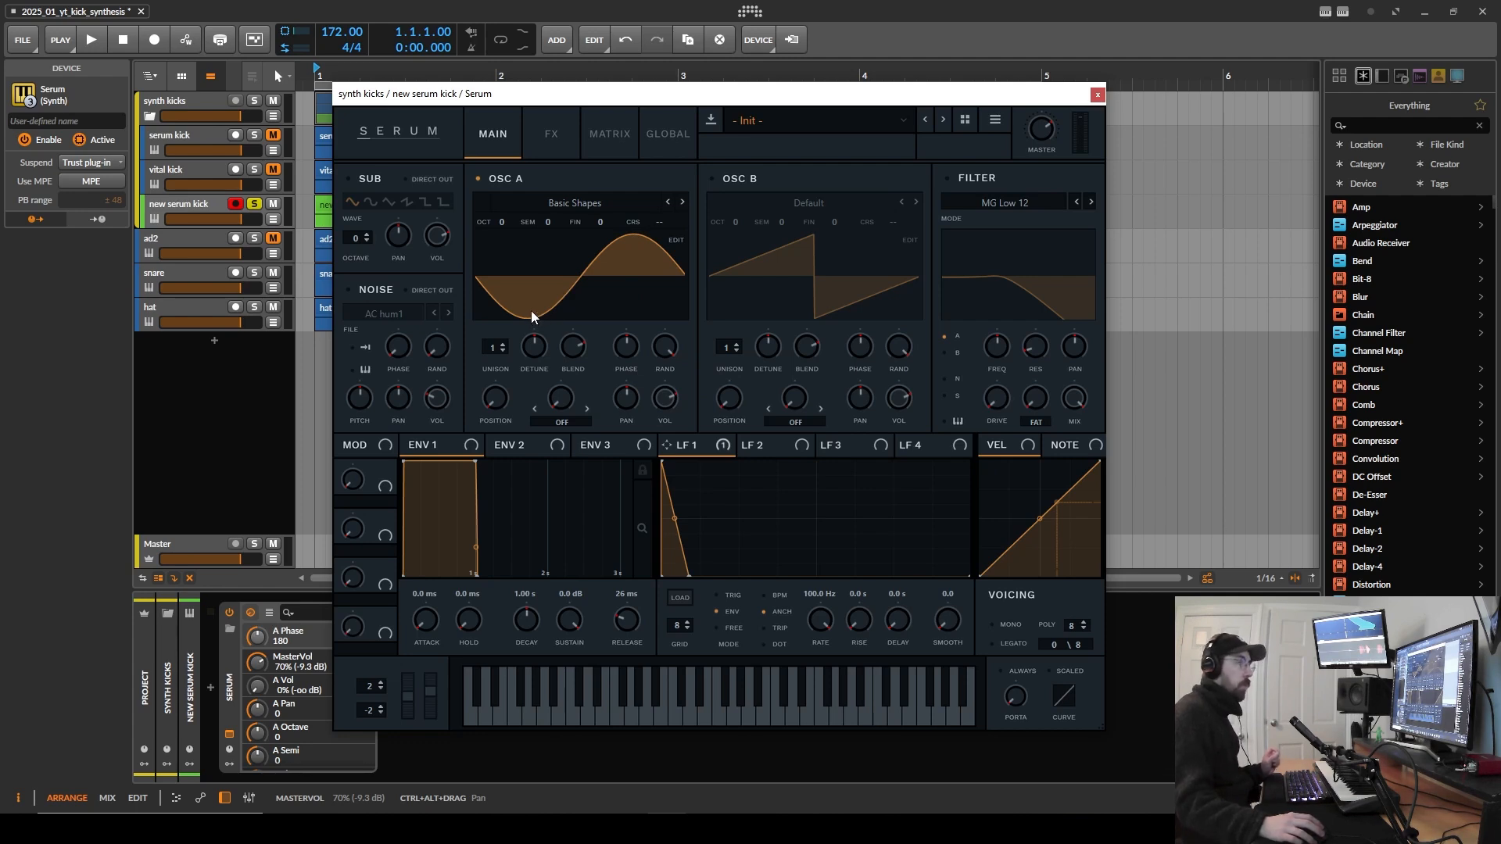
Step: Try different start phases for Osc A, entering 90 and 270
{"action": "left_click_drag", "start_coordinate": [632, 344], "coordinate": [646, 316]}
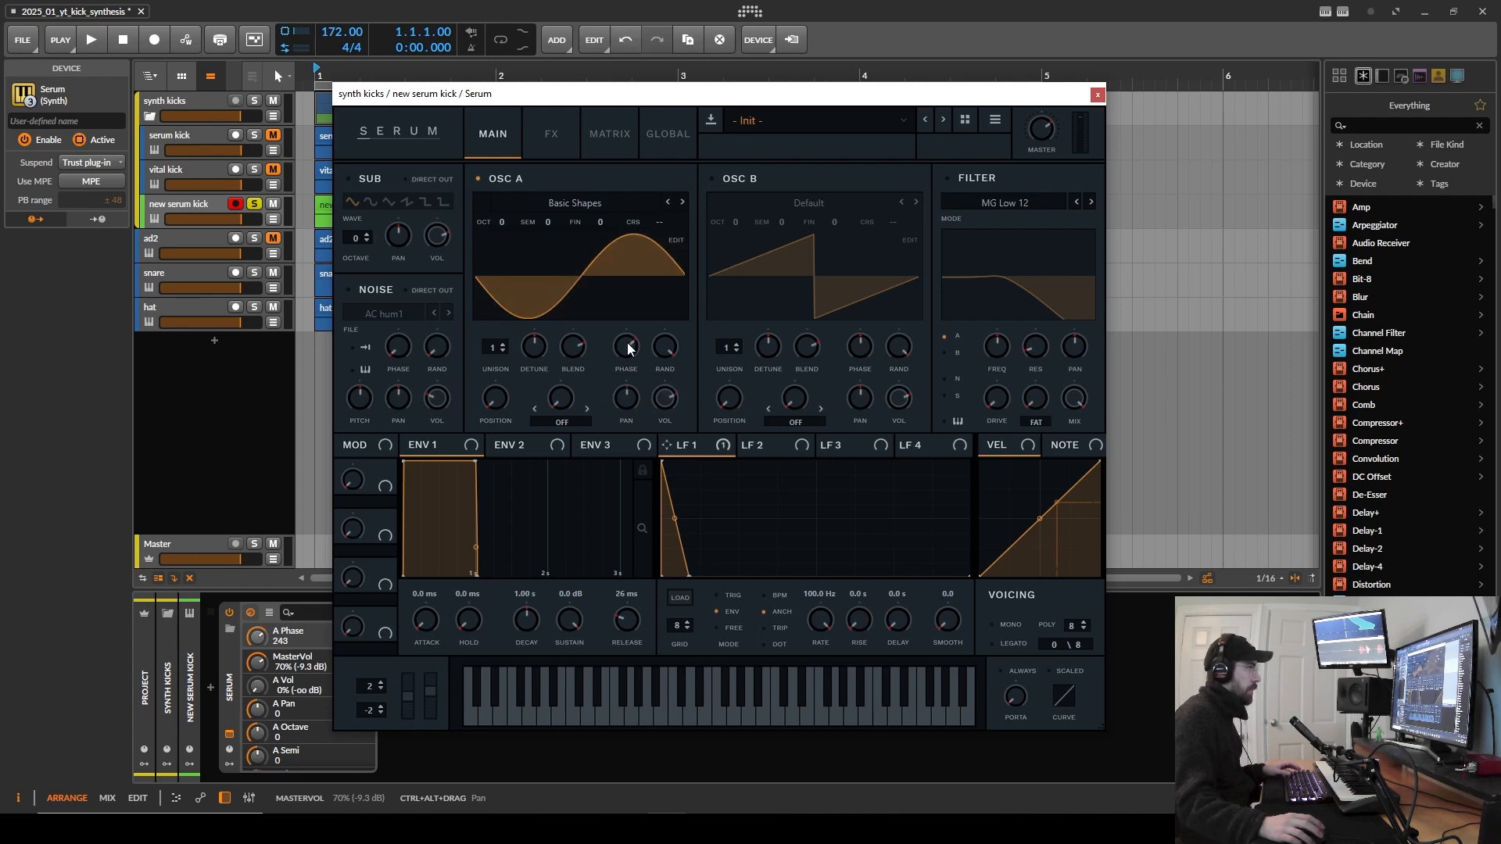
{"action": "double_click", "coordinate": [626, 342]}
{"action": "type", "text": "90"}
{"action": "key", "text": "Return"}
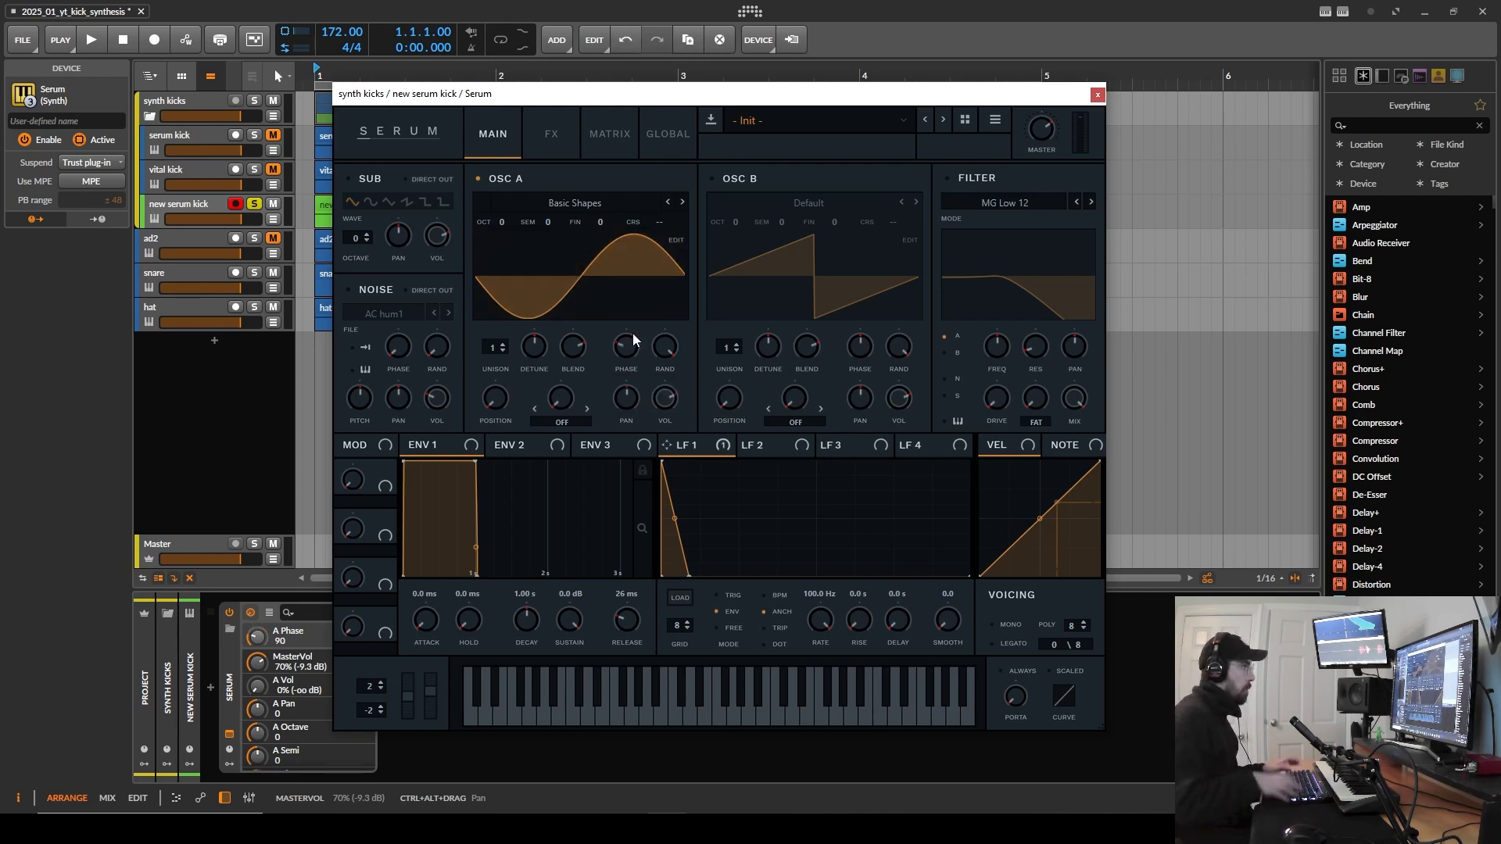
{"action": "left_click", "coordinate": [629, 345]}
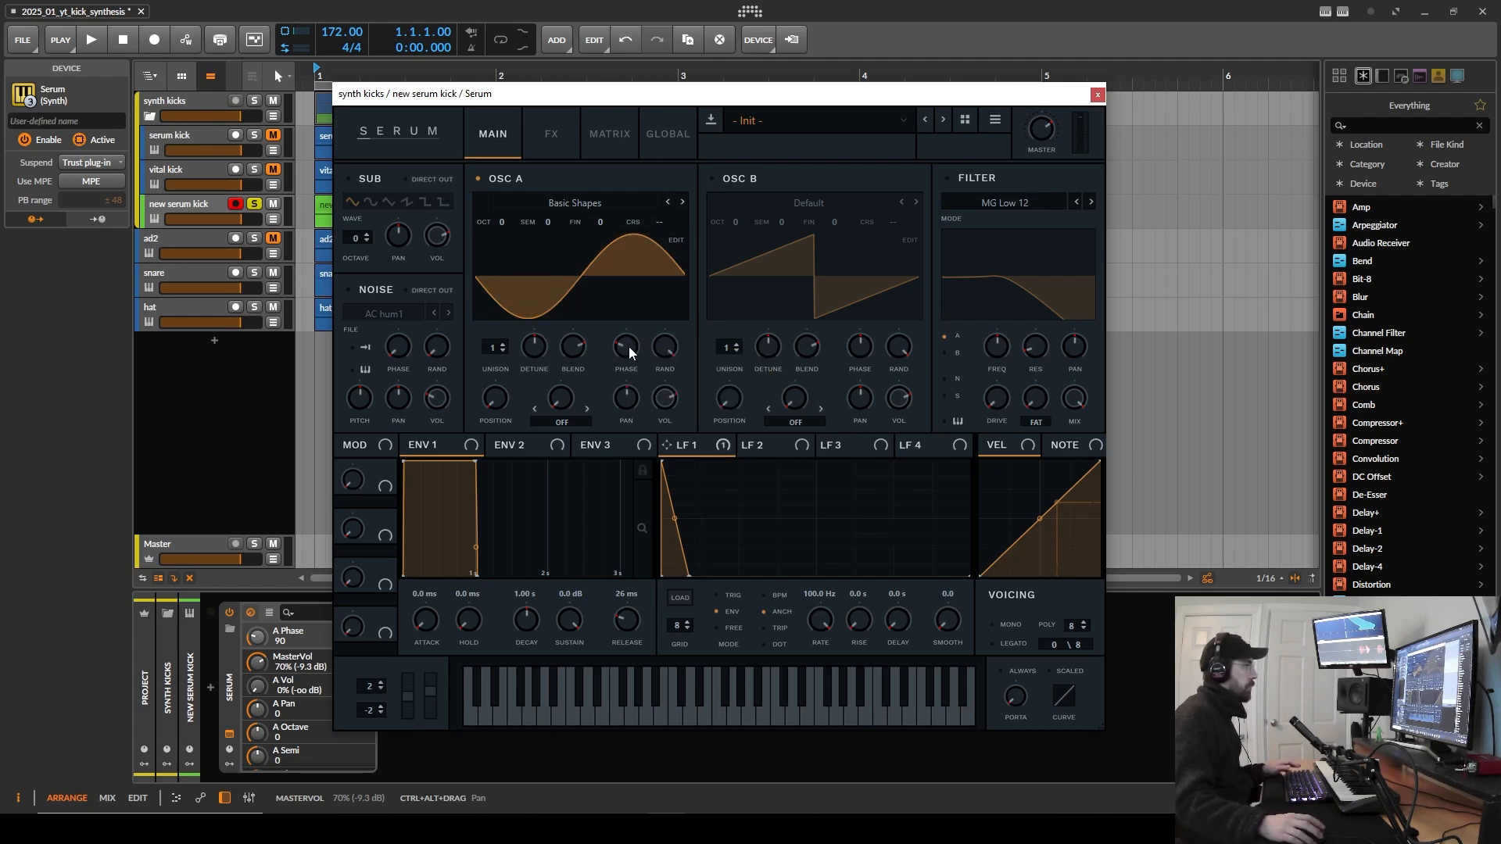
{"action": "double_click", "coordinate": [630, 345]}
{"action": "type", "text": "270"}
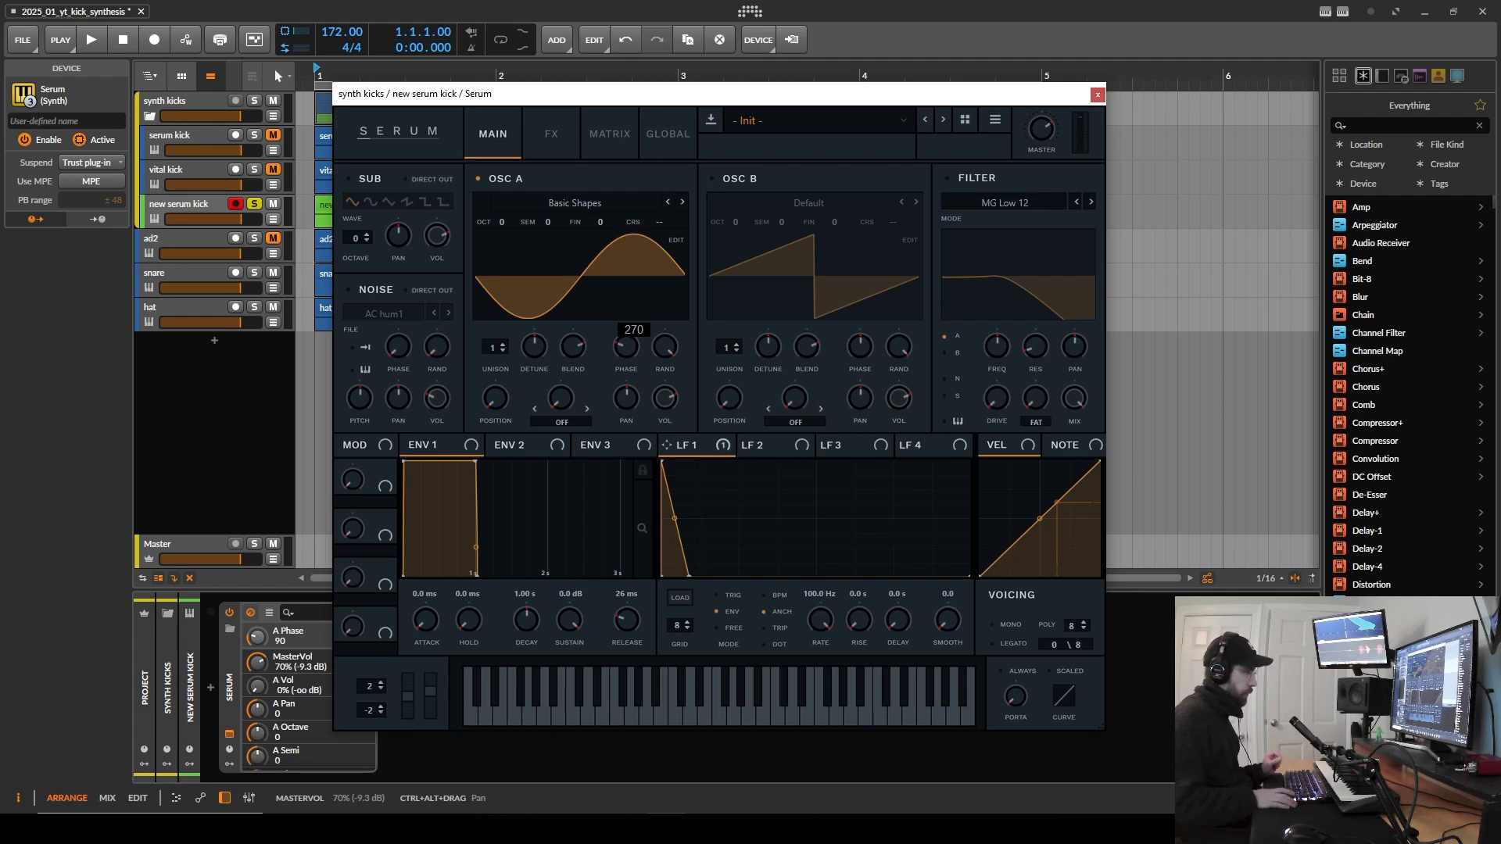
{"action": "key", "text": "Return"}
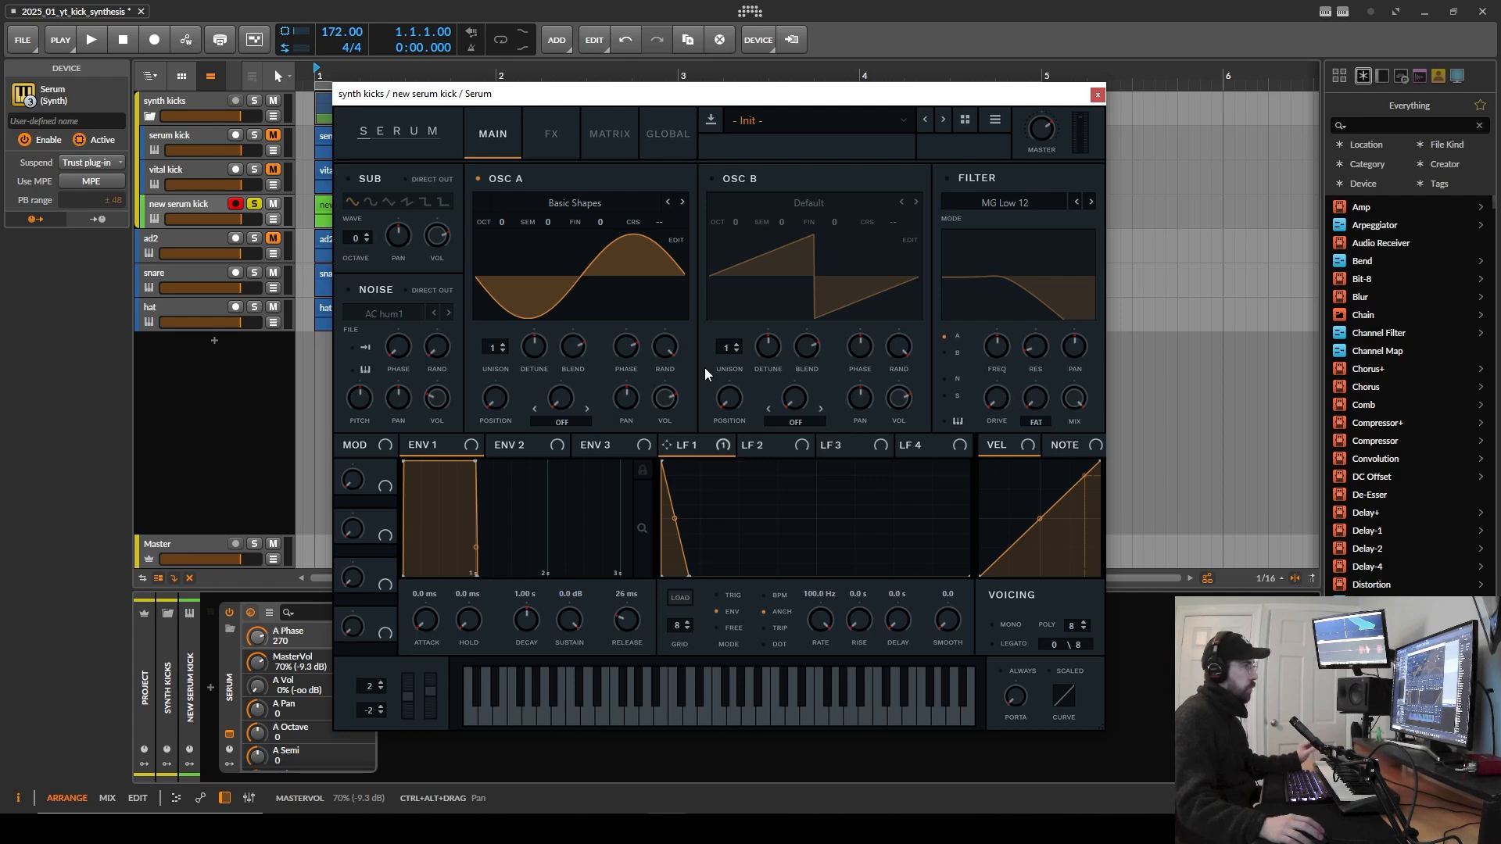
Step: Set Osc A's random phase to 0 and reset its phase to 180
{"action": "left_click", "coordinate": [668, 346]}
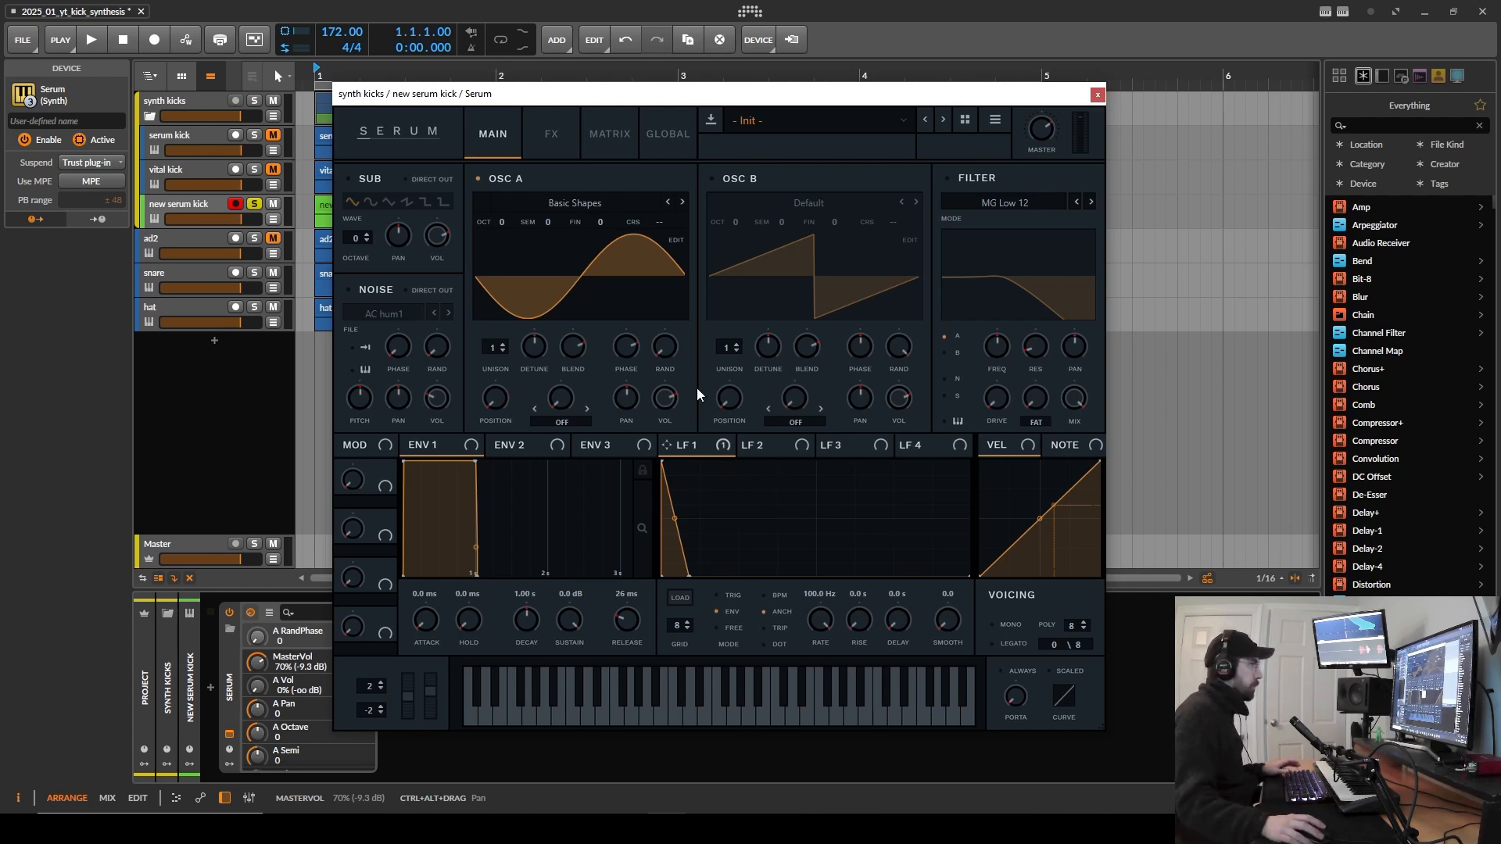
{"action": "double_click", "coordinate": [635, 349]}
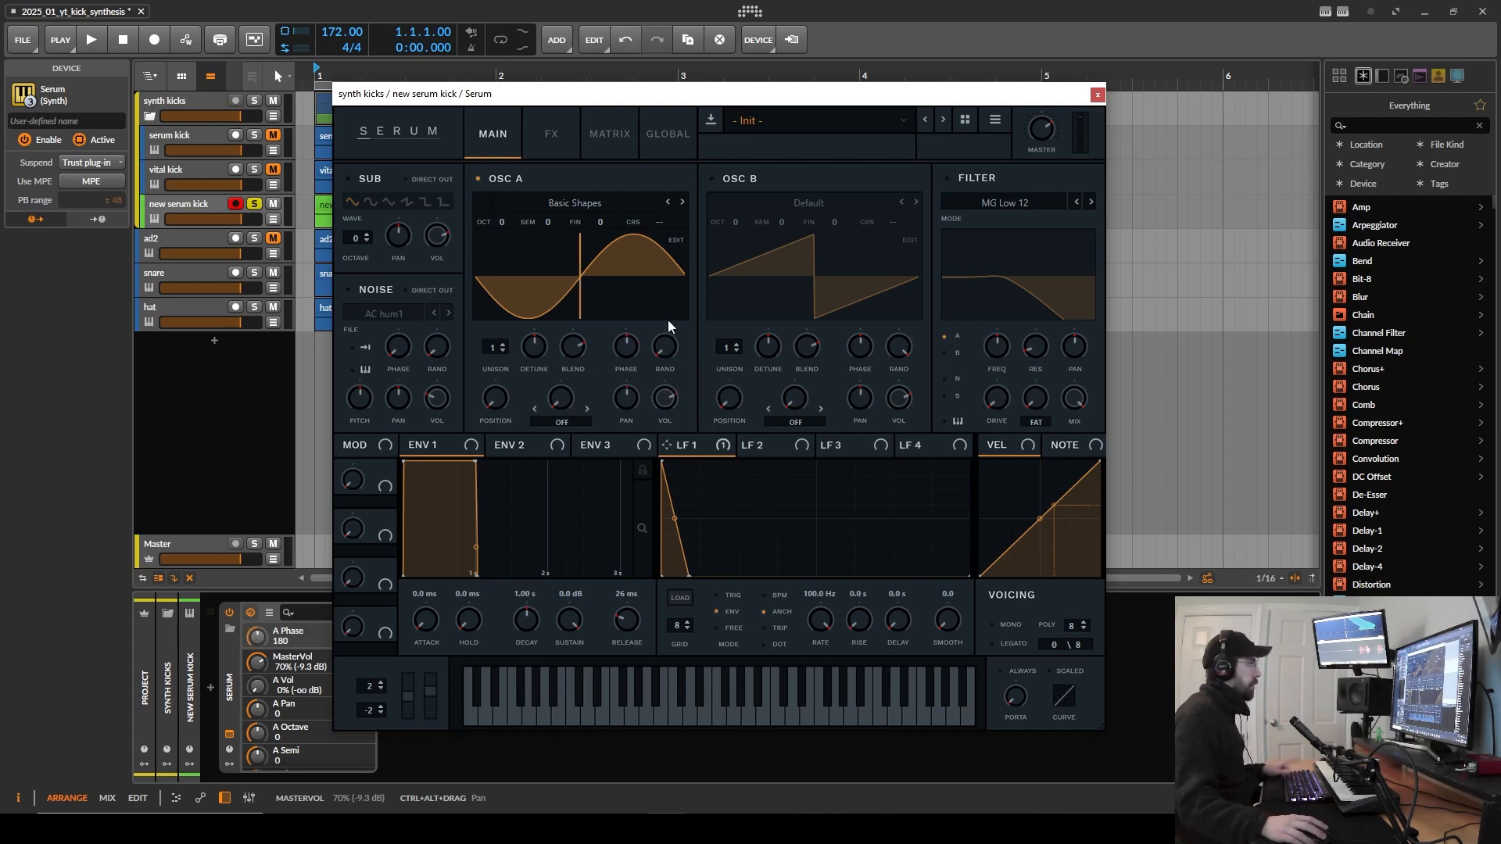
Step: Reactivate LFO 1's master tuning destination and make its pitch fall slightly shorter
{"action": "right_click", "coordinate": [674, 449]}
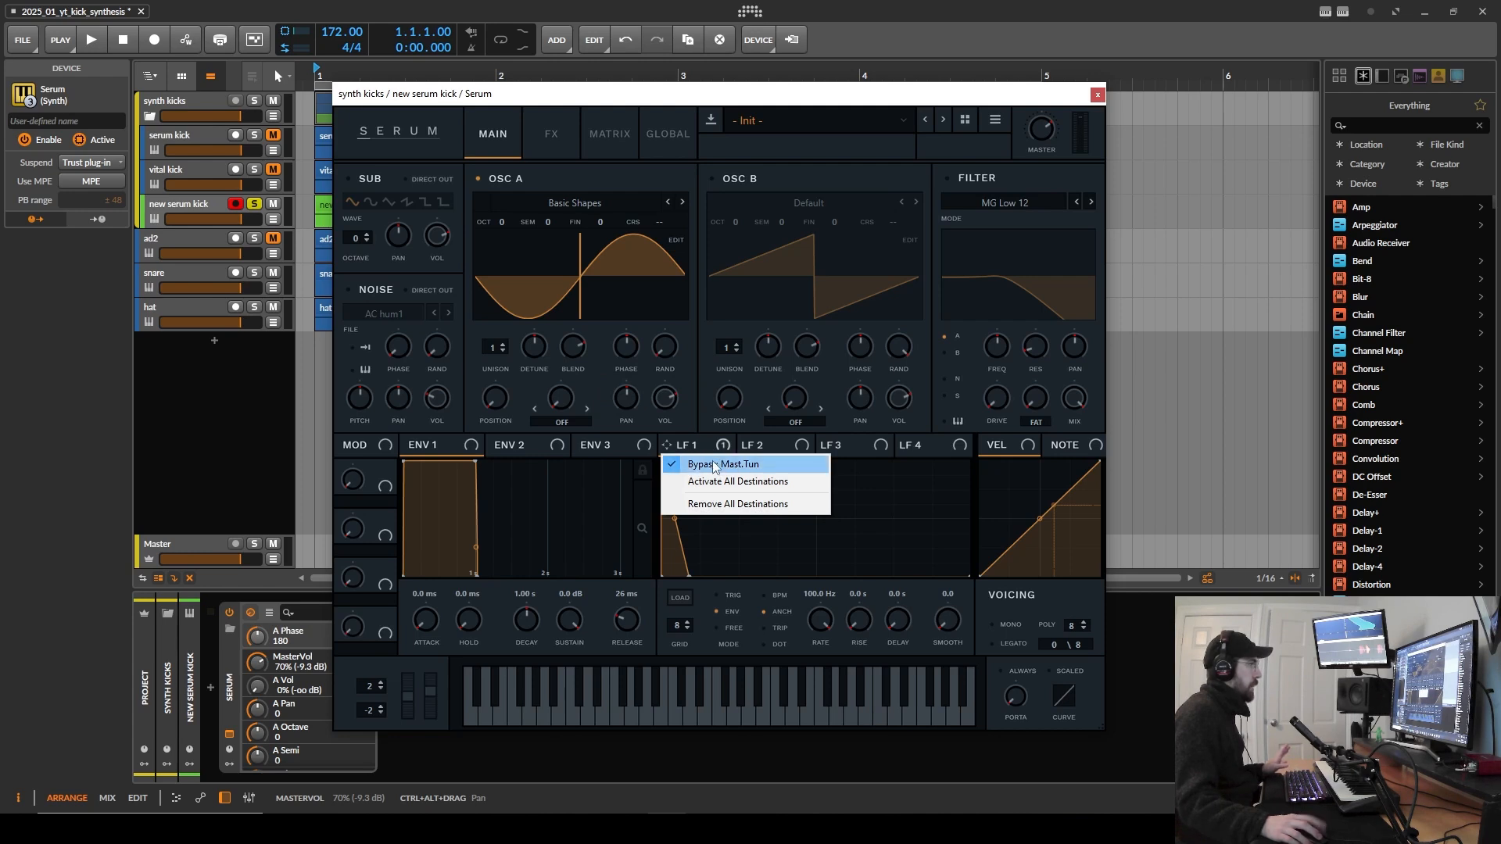
{"action": "left_click", "coordinate": [674, 380]}
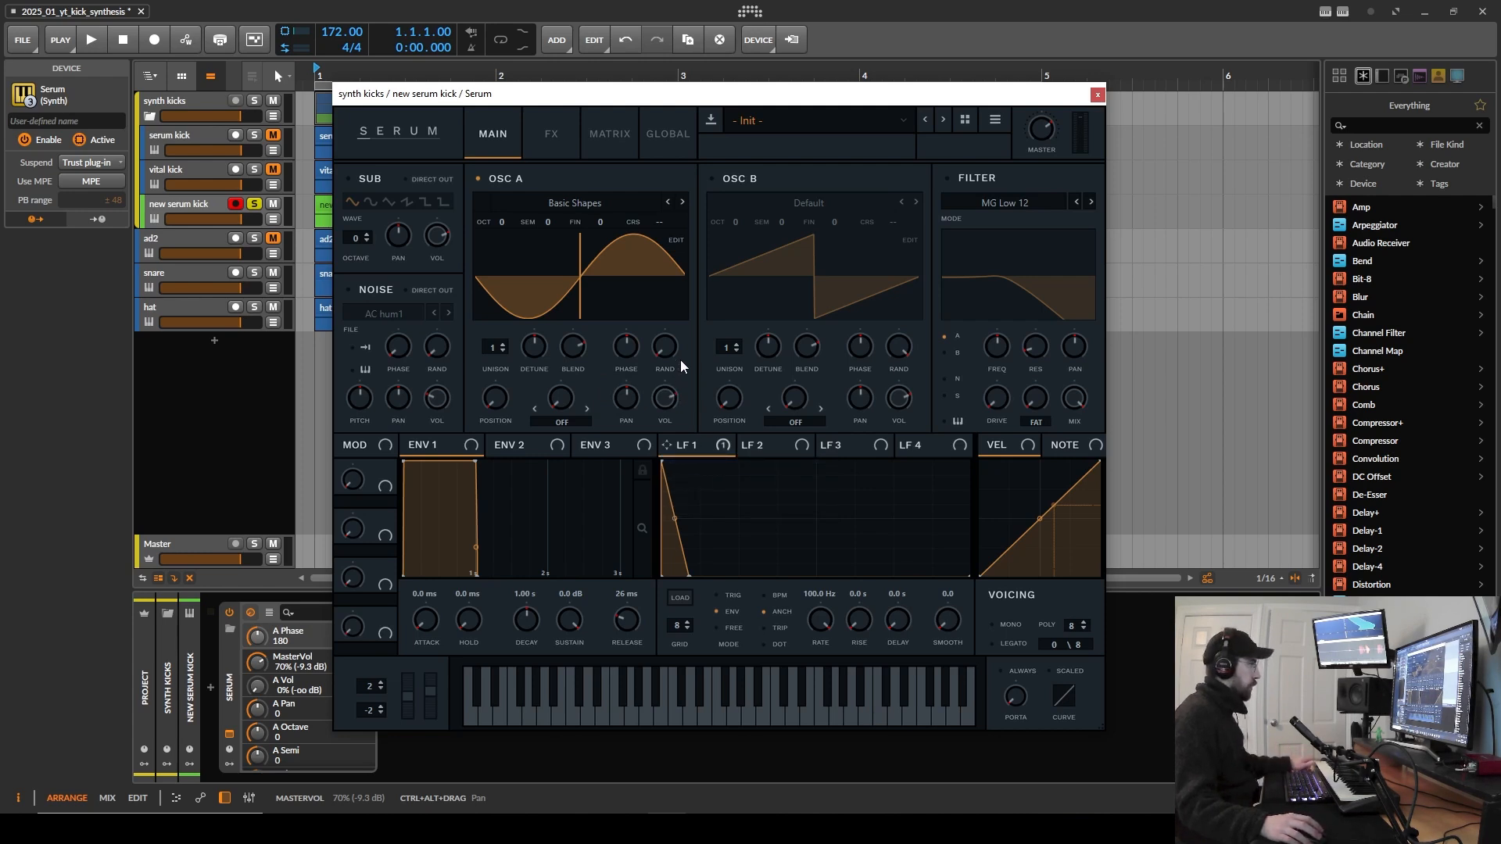
{"action": "left_click_drag", "start_coordinate": [690, 576], "coordinate": [686, 621]}
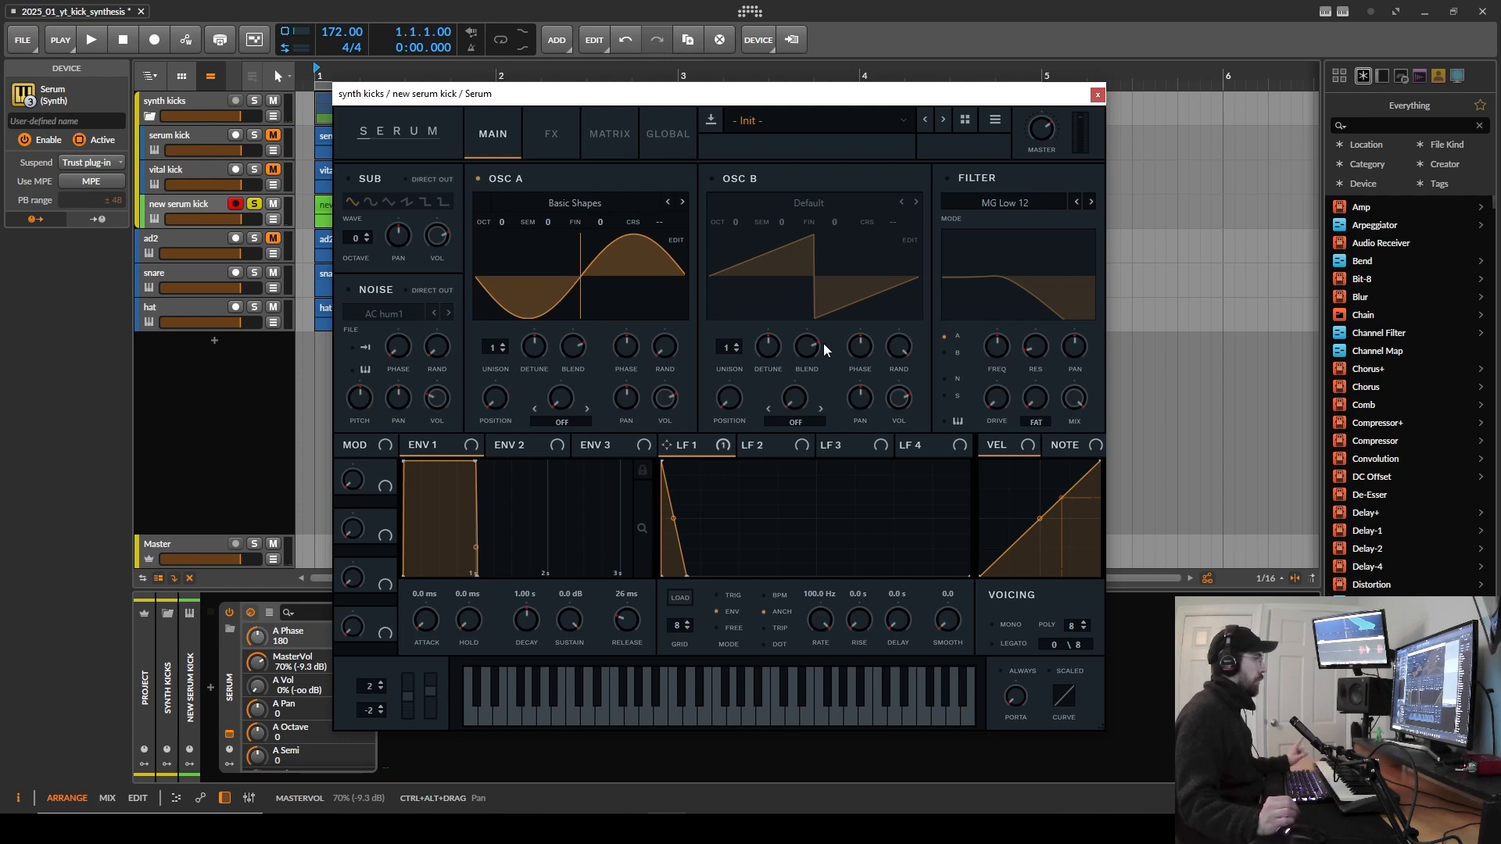
Step: Shape LFO 2 as a steep fall to half level about a seventh through the cycle, followed by a gentler fall to zero at about 60%
{"action": "left_click", "coordinate": [766, 449]}
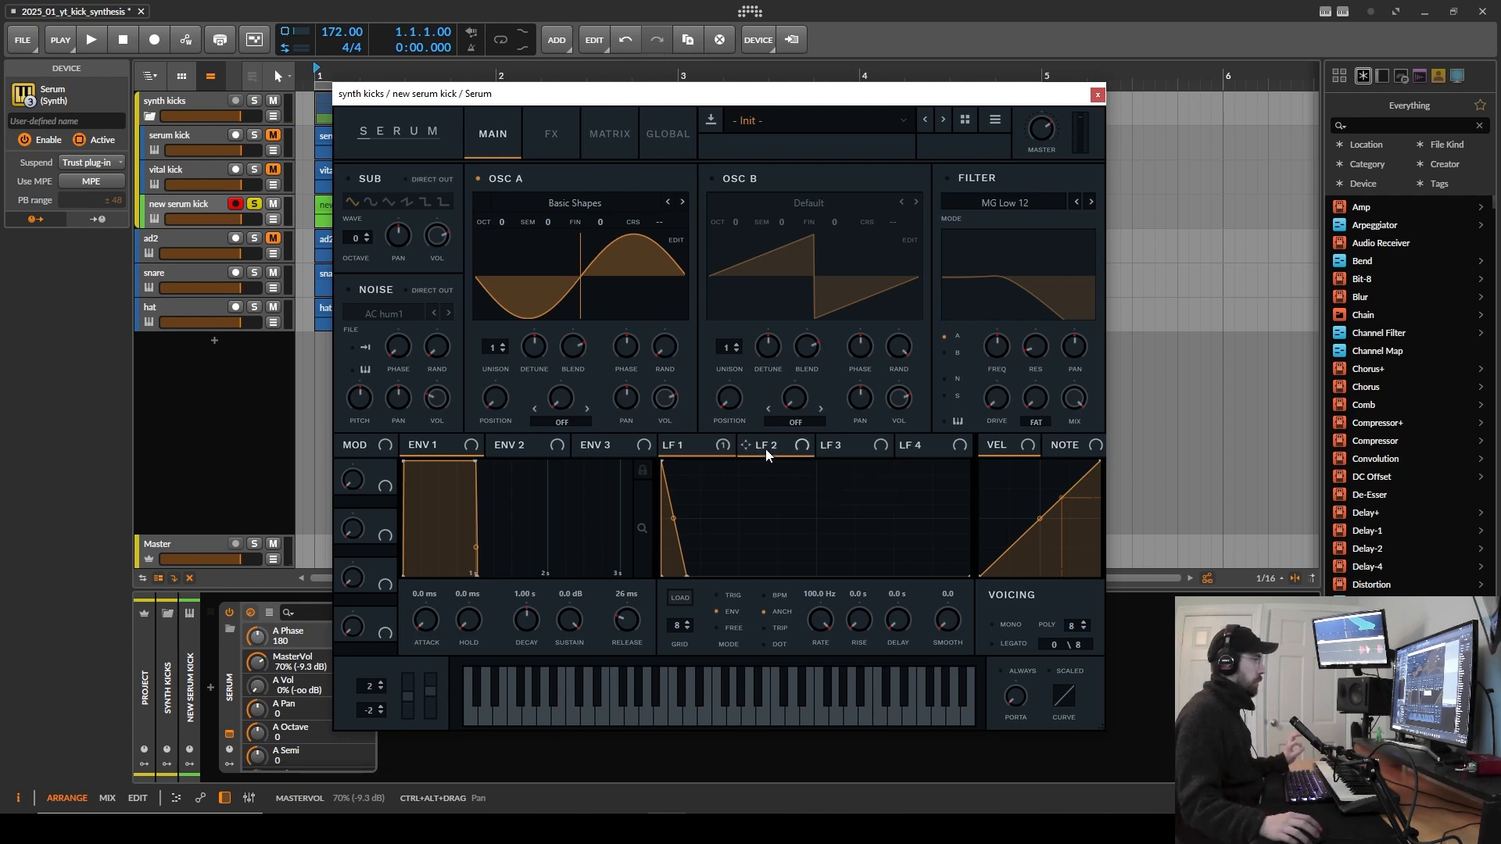
{"action": "left_click_drag", "start_coordinate": [818, 461], "coordinate": [663, 462]}
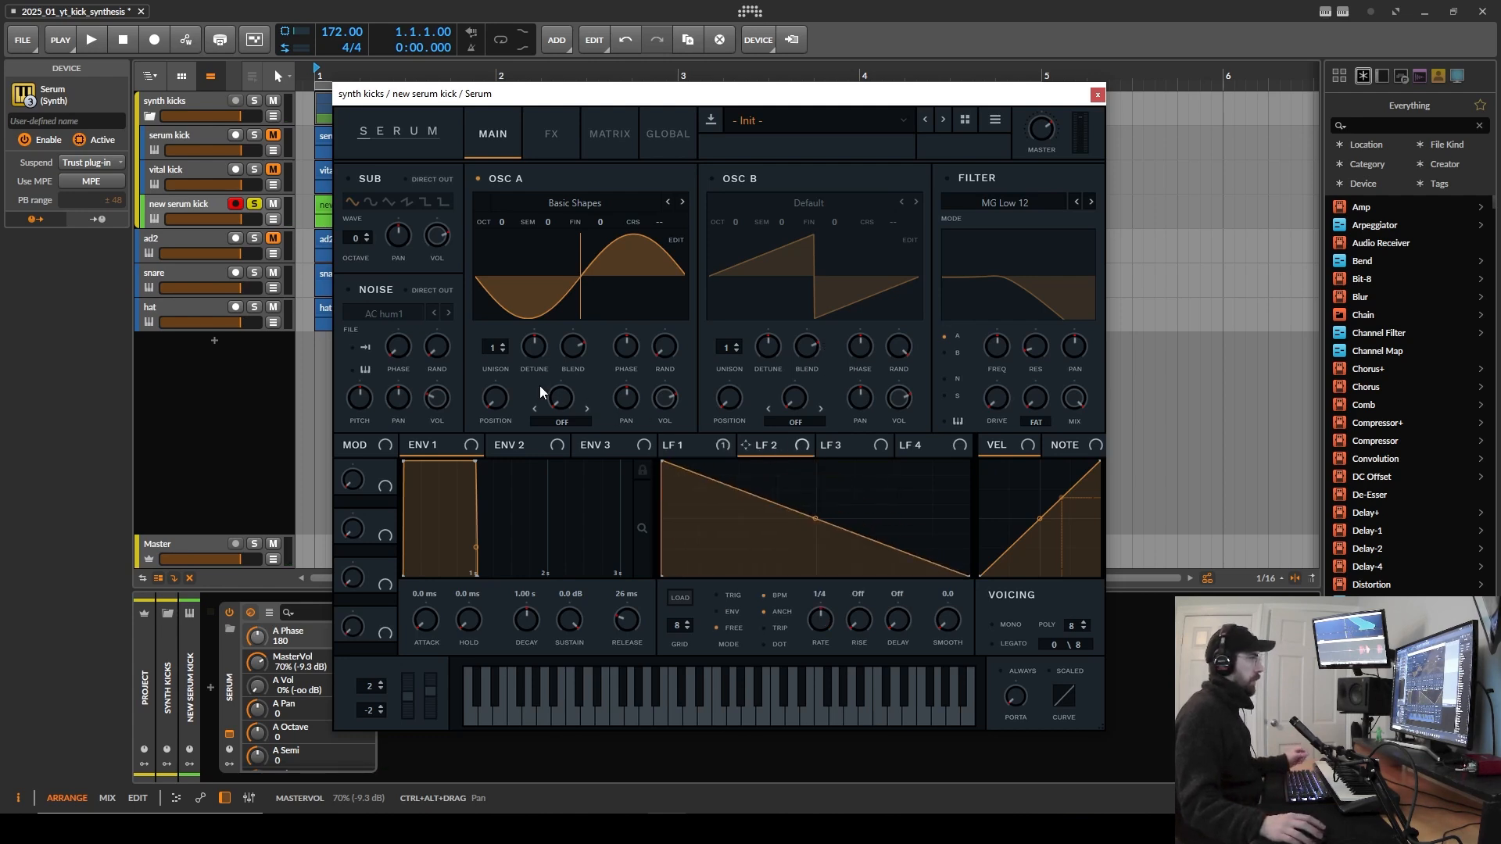
{"action": "double_click", "coordinate": [729, 523]}
{"action": "left_click_drag", "start_coordinate": [729, 524], "coordinate": [688, 518]}
{"action": "double_click", "coordinate": [840, 570]}
{"action": "left_click_drag", "start_coordinate": [840, 569], "coordinate": [853, 577]}
{"action": "left_click_drag", "start_coordinate": [689, 516], "coordinate": [705, 516]}
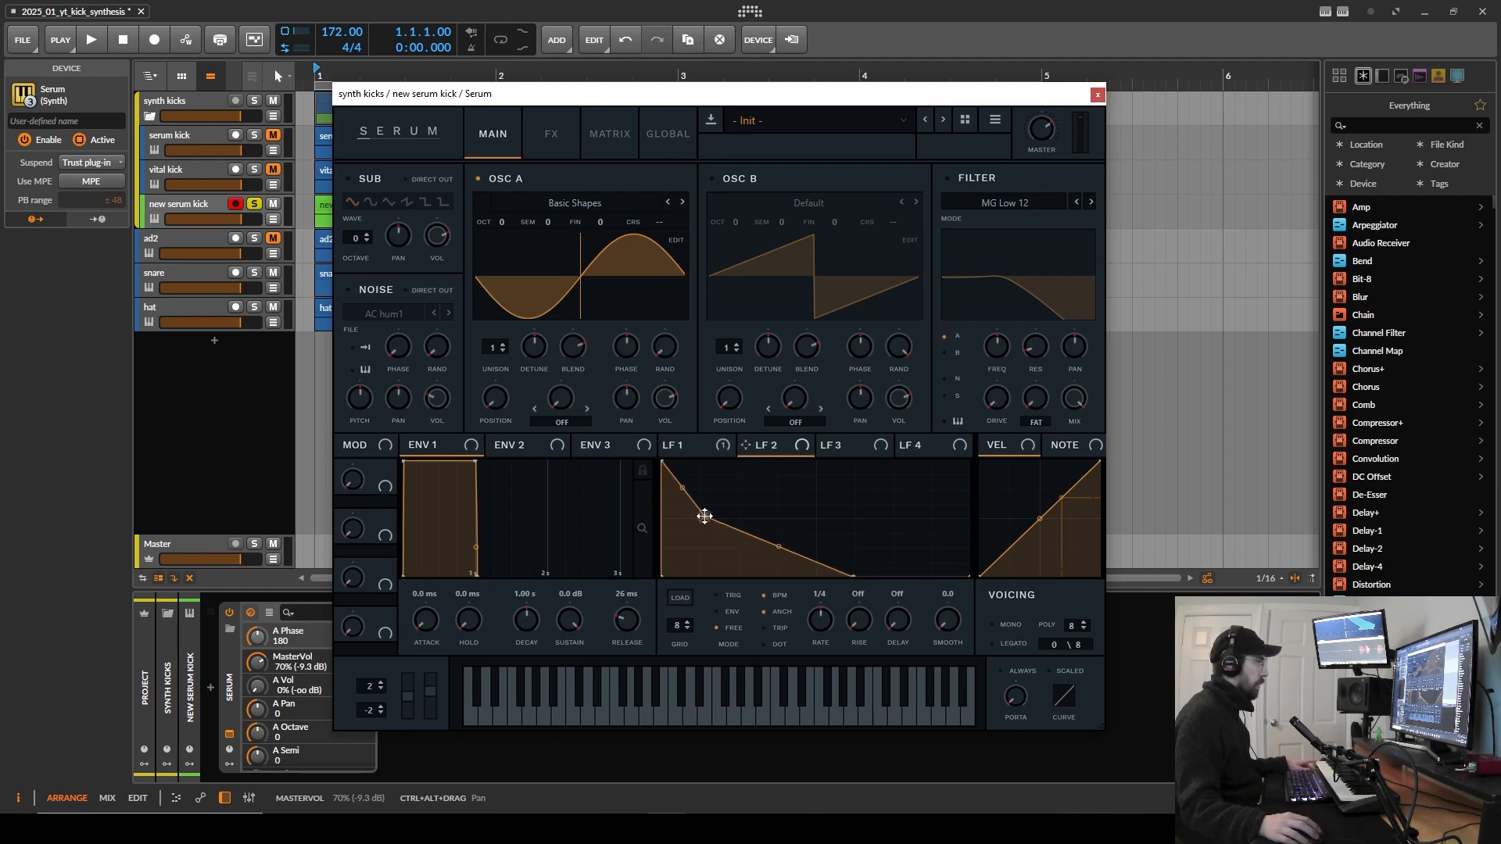
Step: Run LFO 2 in envelope mode with BPM sync off at 5.0 Hz and route it to Osc A's coarse pitch
{"action": "left_click", "coordinate": [780, 594]}
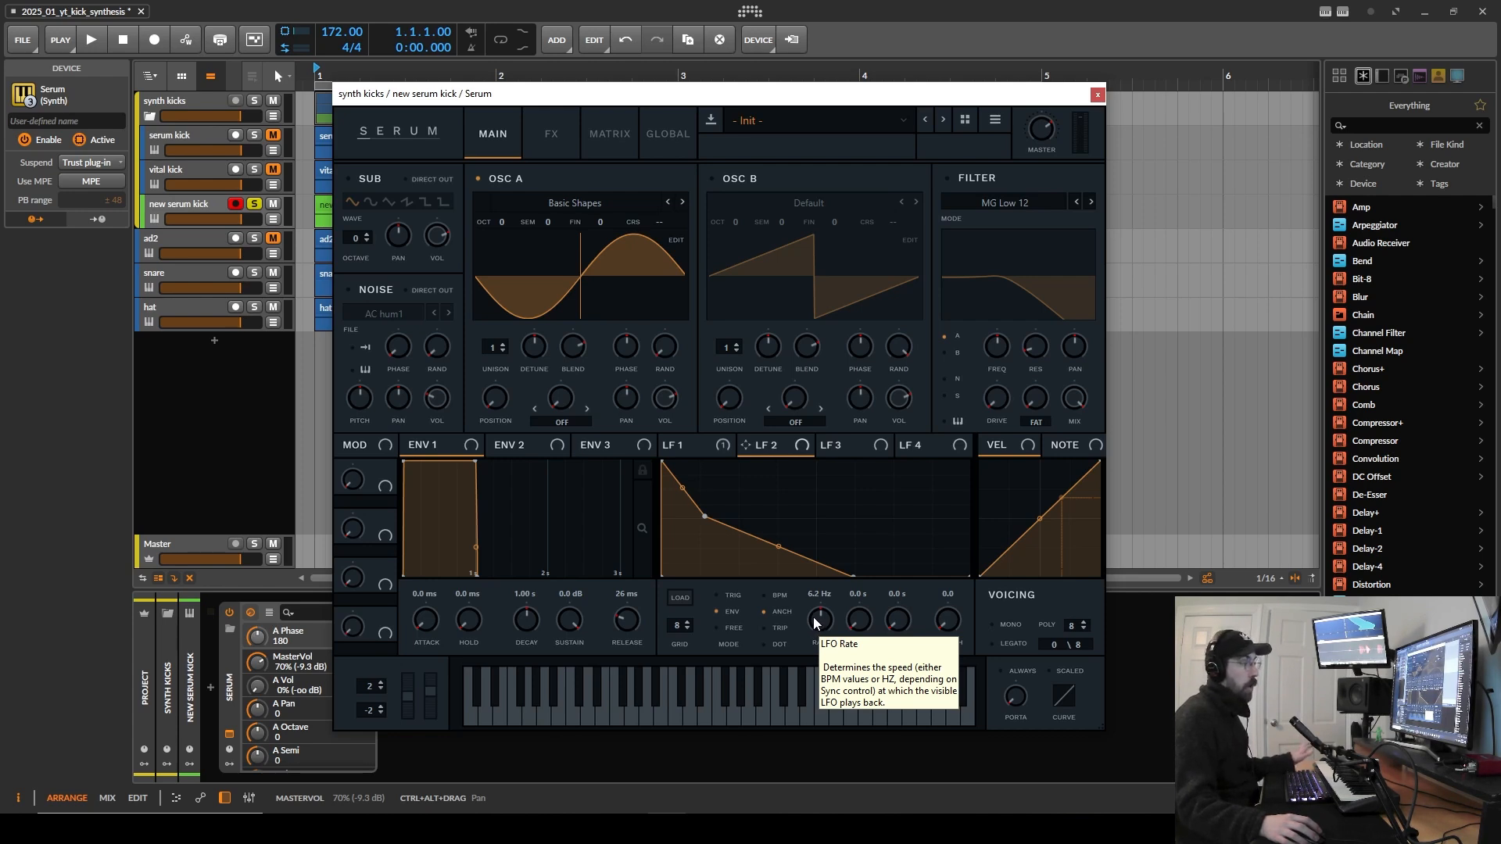
{"action": "scroll", "coordinate": [824, 622], "scroll_direction": "down", "scroll_amount": 2}
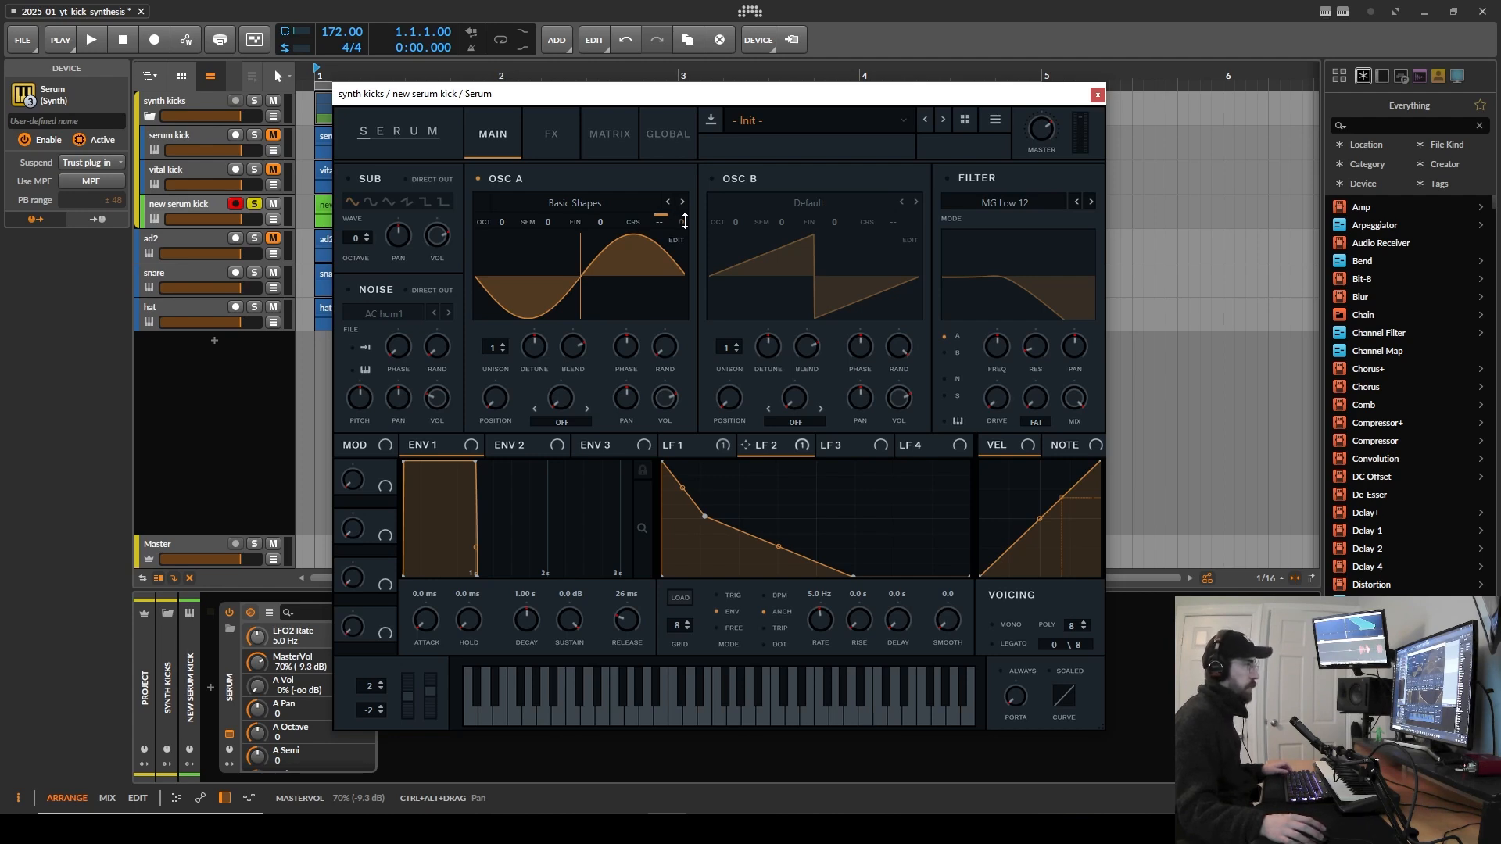
Step: Check LFO 2's coarse pitch routing in the modulation matrix and set its modulation amount on Osc A to 25
{"action": "left_click", "coordinate": [617, 141]}
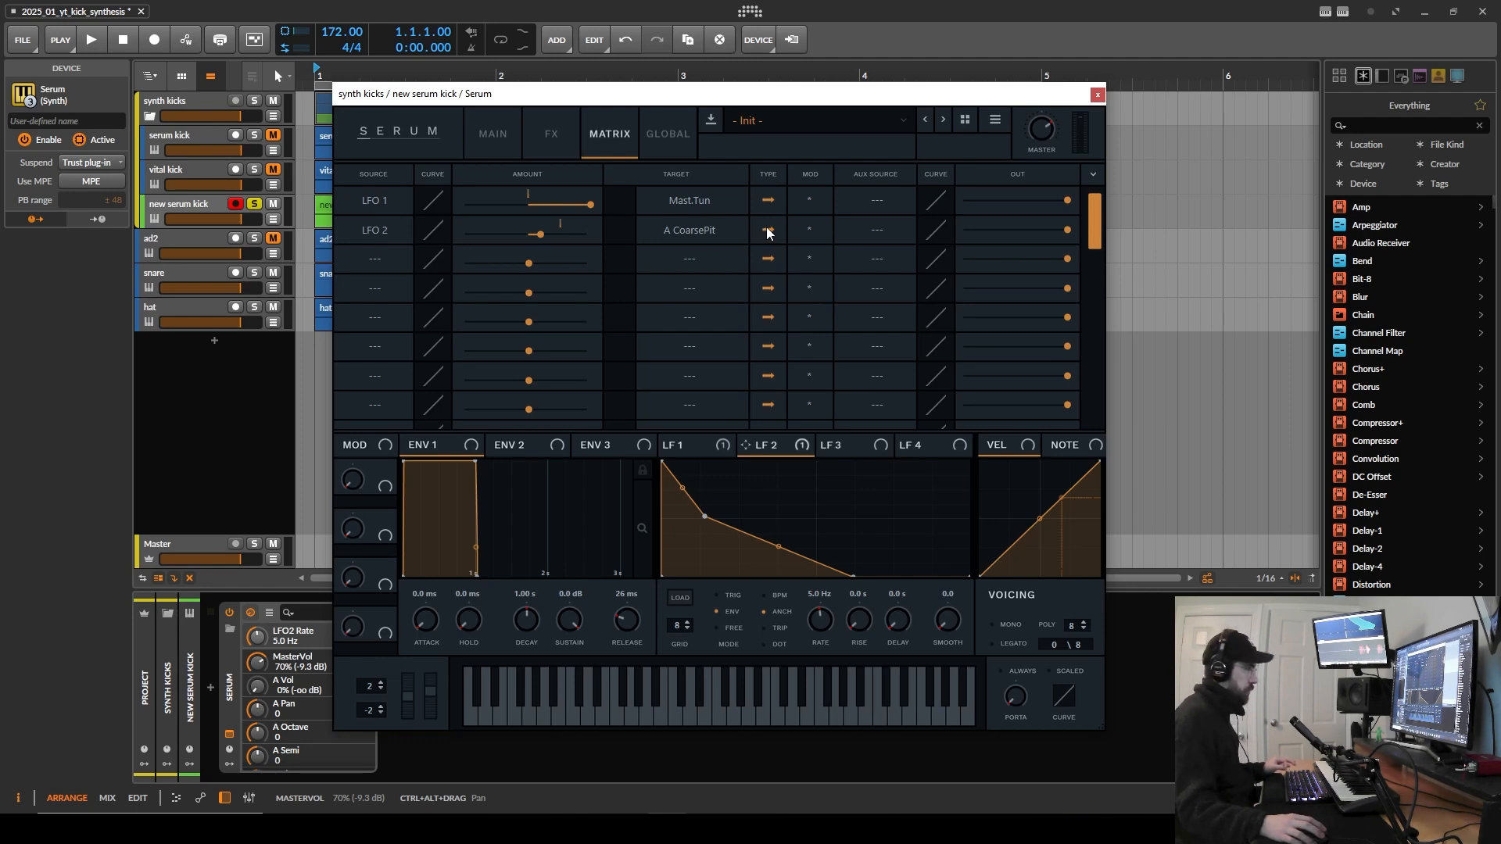
{"action": "left_click", "coordinate": [495, 139]}
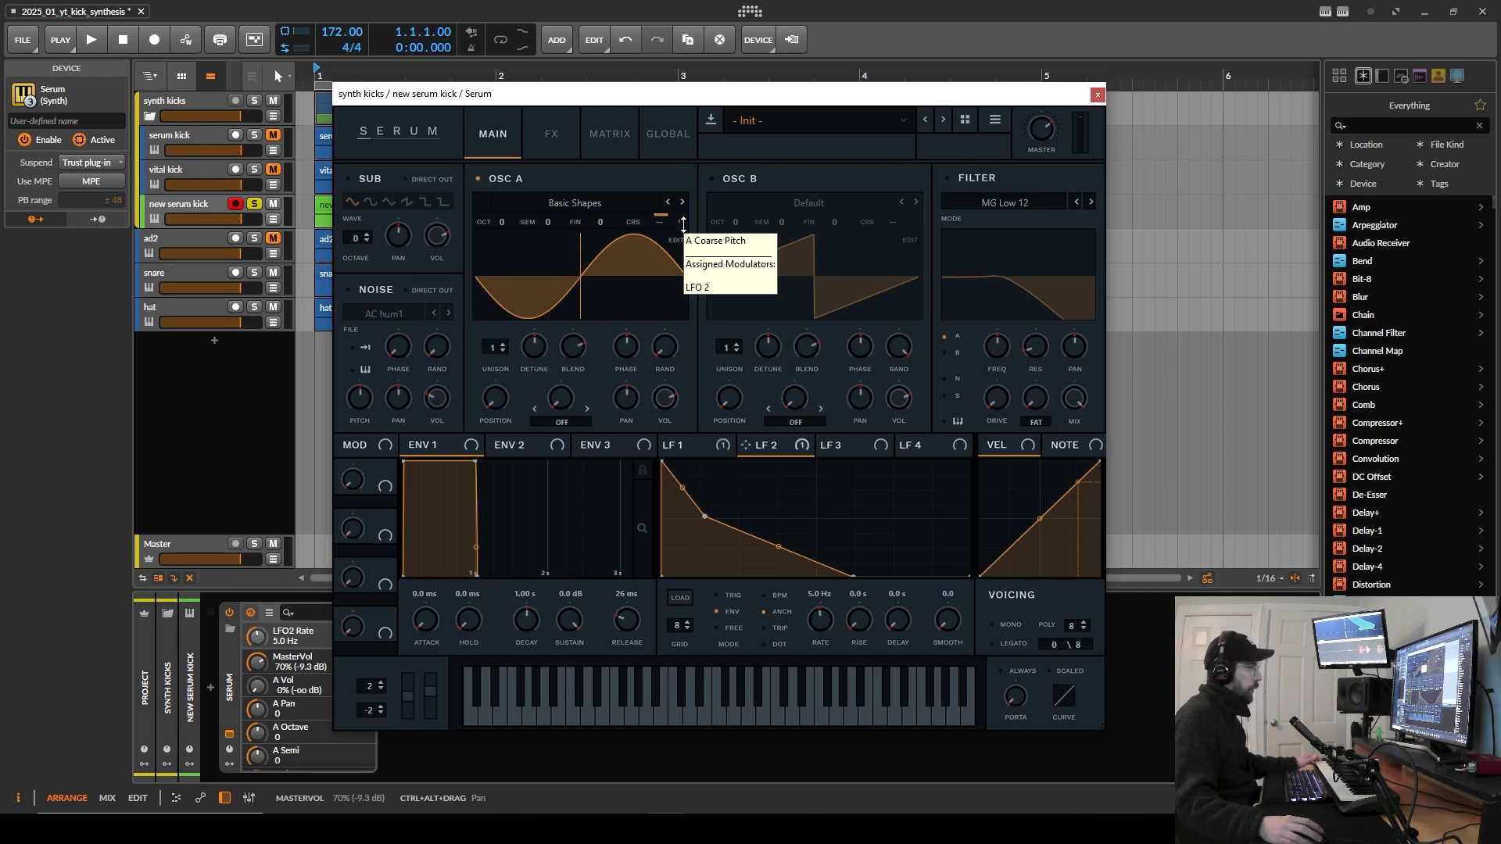
{"action": "left_click_drag", "start_coordinate": [684, 225], "coordinate": [686, 213]}
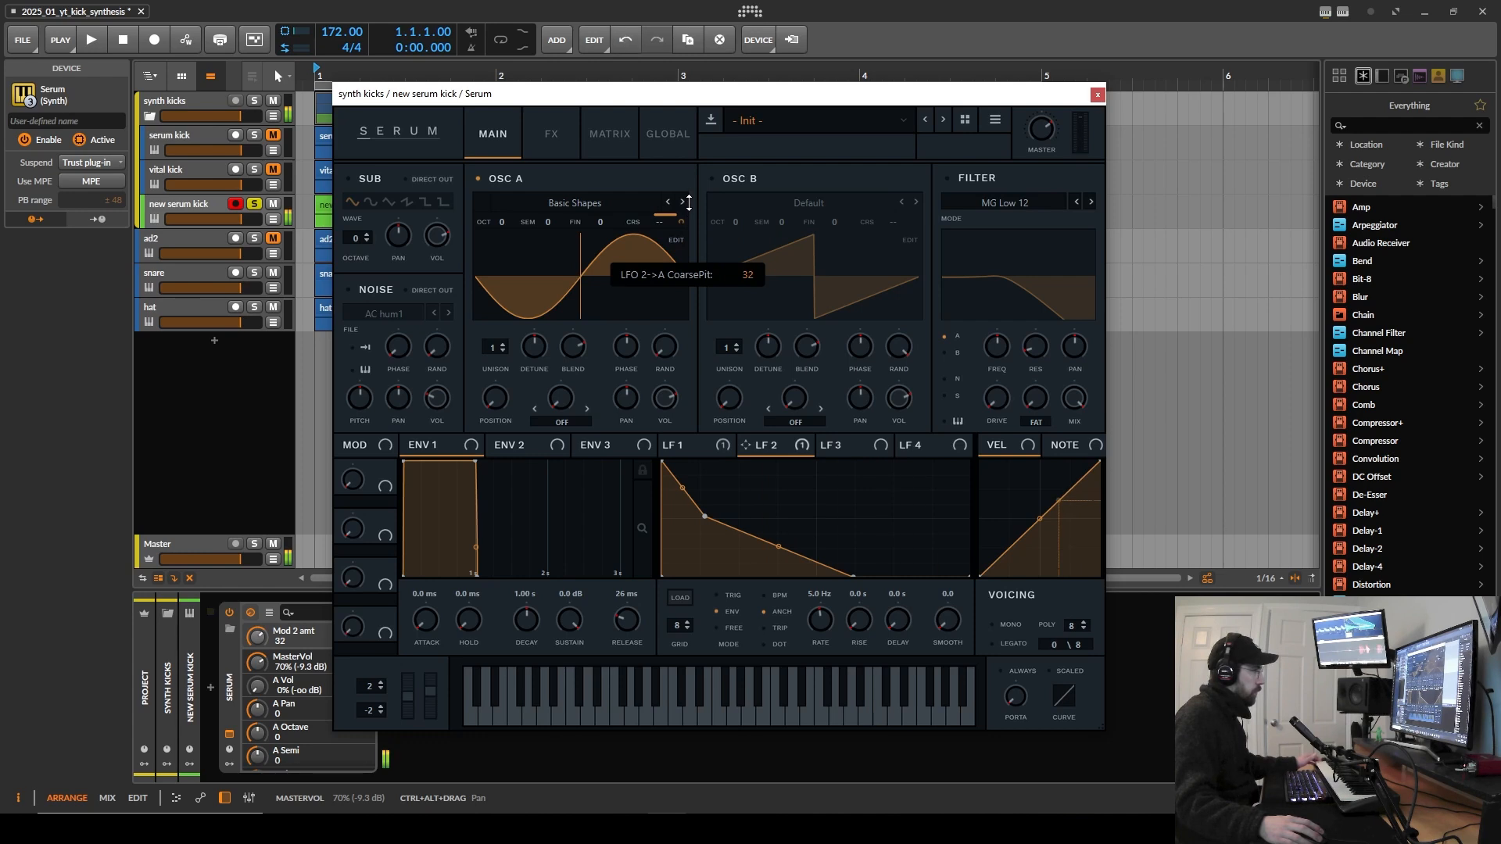
{"action": "left_click_drag", "start_coordinate": [686, 213], "coordinate": [690, 208]}
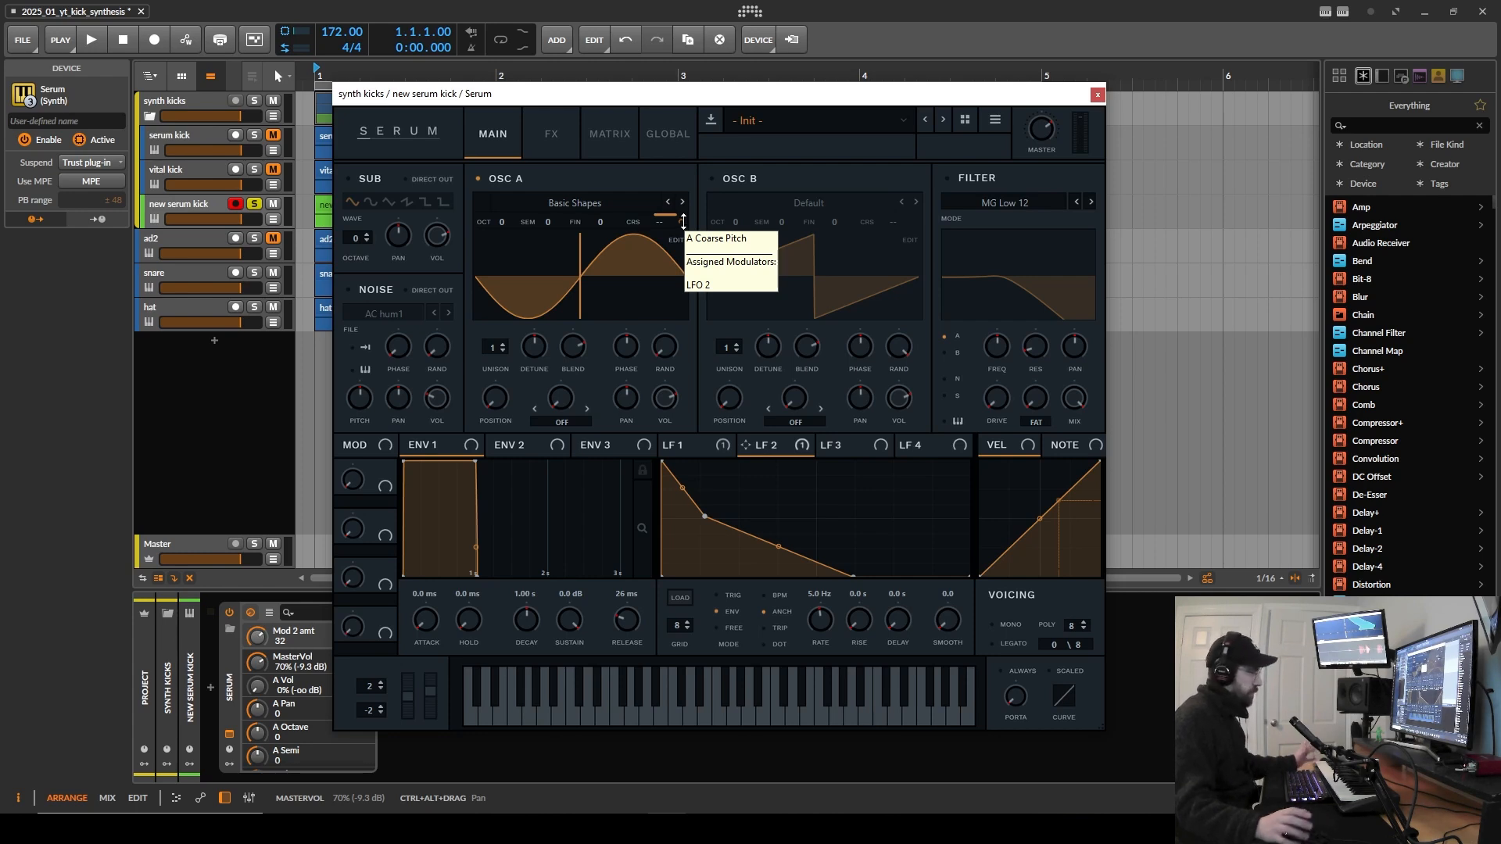
{"action": "mouse_move", "coordinate": [683, 222]}
{"action": "left_mouse_down"}
{"action": "mouse_move", "coordinate": [691, 175]}
{"action": "mouse_move", "coordinate": [696, 237]}
{"action": "left_mouse_up"}
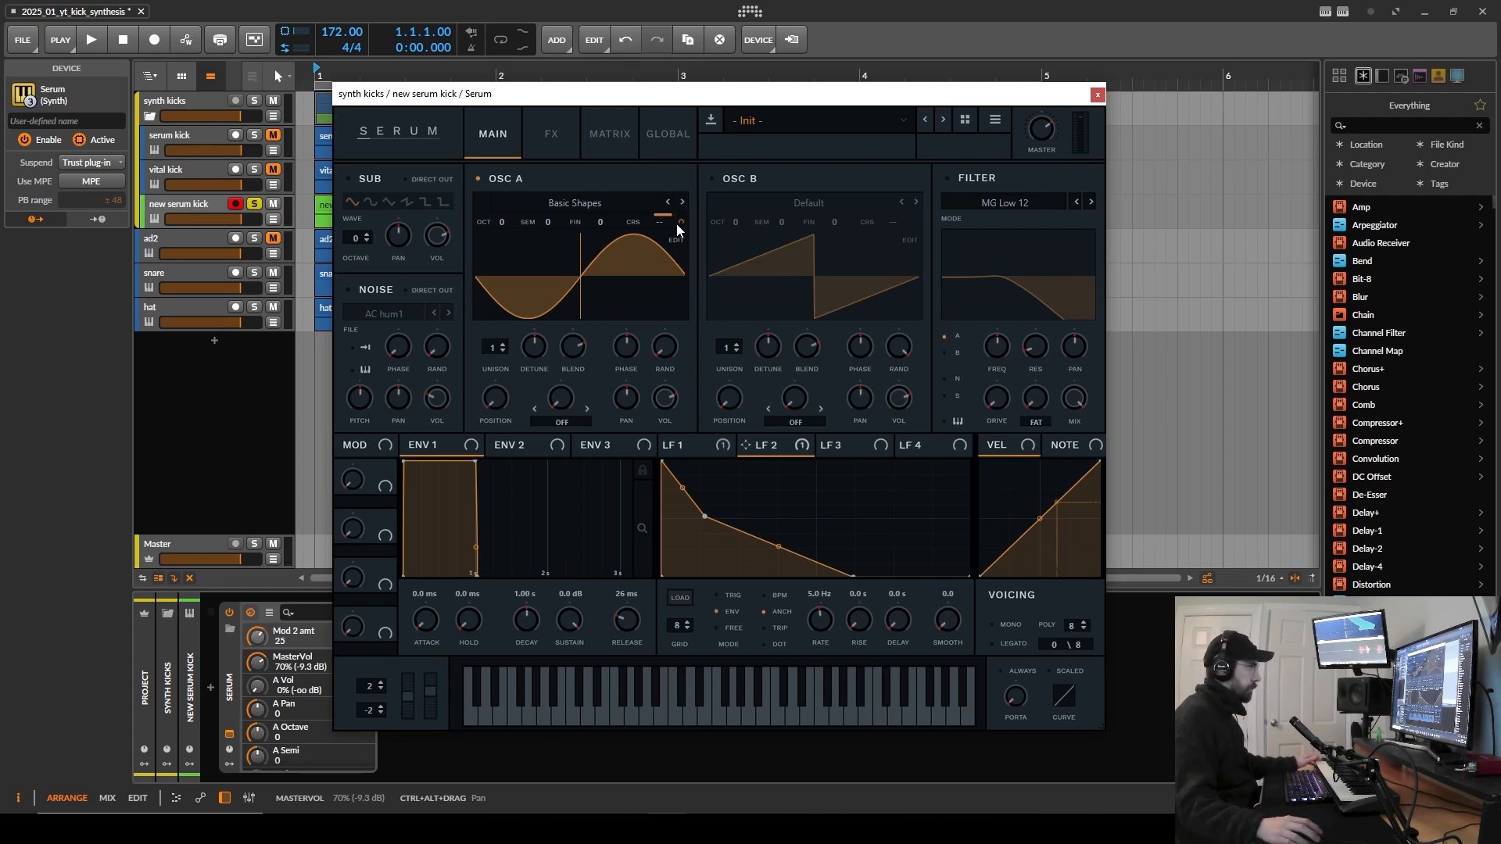
{"action": "left_click_drag", "start_coordinate": [677, 224], "coordinate": [678, 229]}
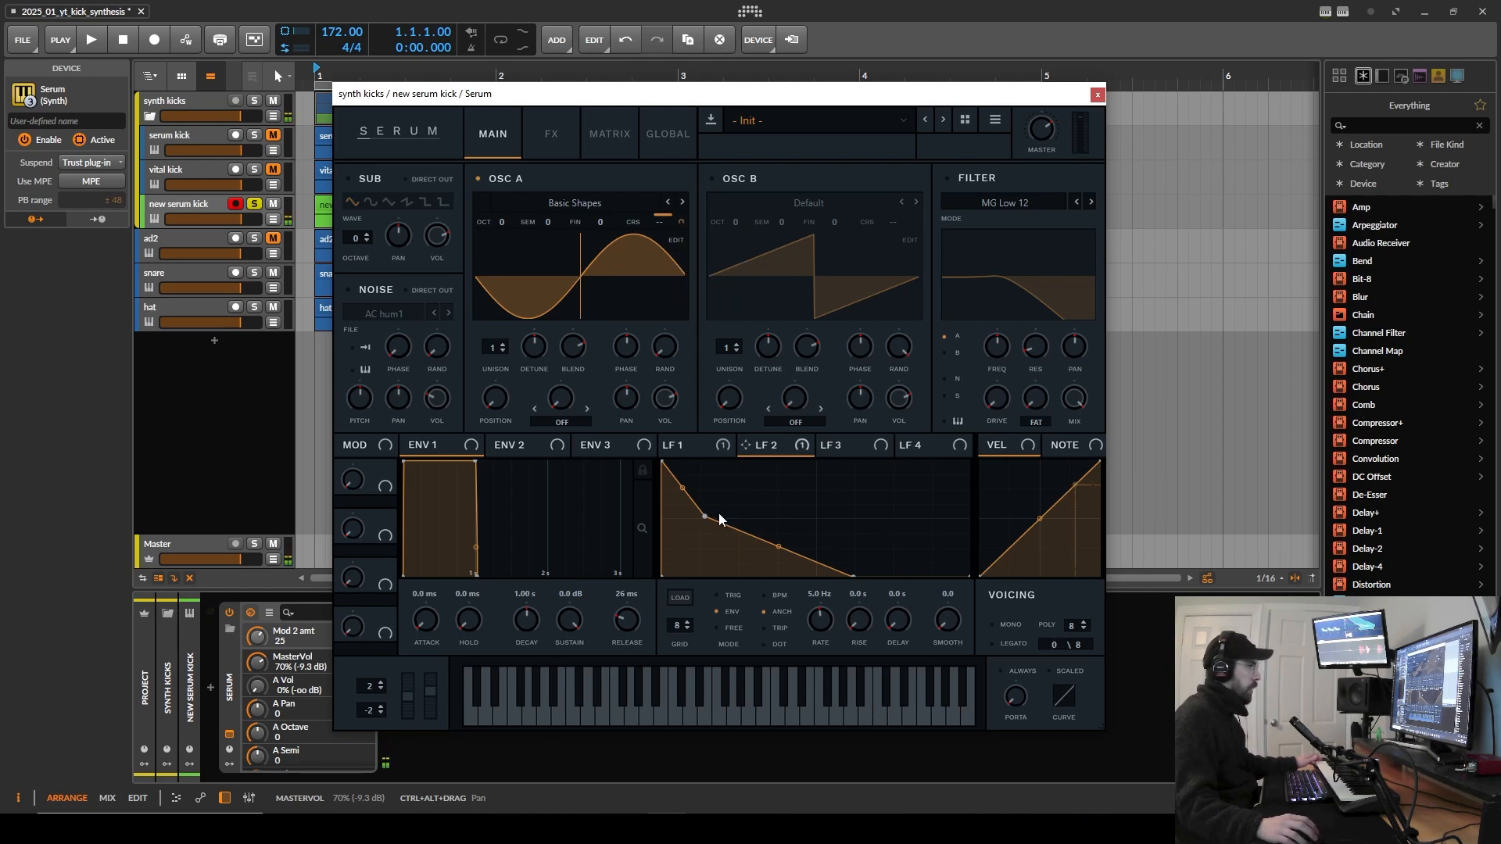
Step: Refine LFO 2's curve with the half-level point at about 18% of the cycle and the zero point at about 60%
{"action": "left_click_drag", "start_coordinate": [855, 574], "coordinate": [817, 603]}
{"action": "mouse_move", "coordinate": [702, 518]}
{"action": "left_mouse_down"}
{"action": "mouse_move", "coordinate": [684, 518]}
{"action": "mouse_move", "coordinate": [718, 519]}
{"action": "left_mouse_up"}
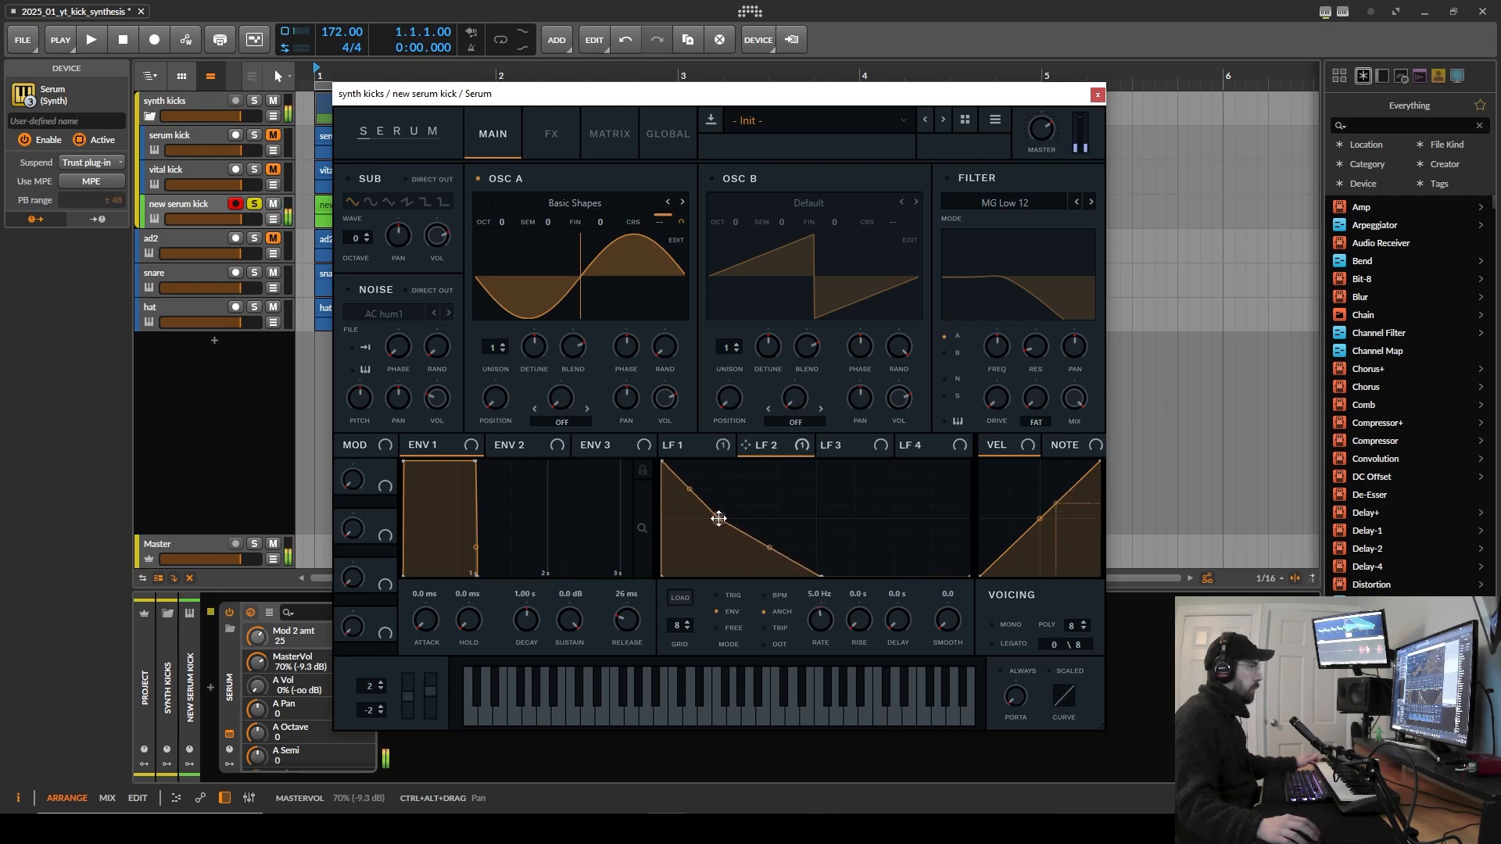
{"action": "left_click_drag", "start_coordinate": [821, 577], "coordinate": [847, 581]}
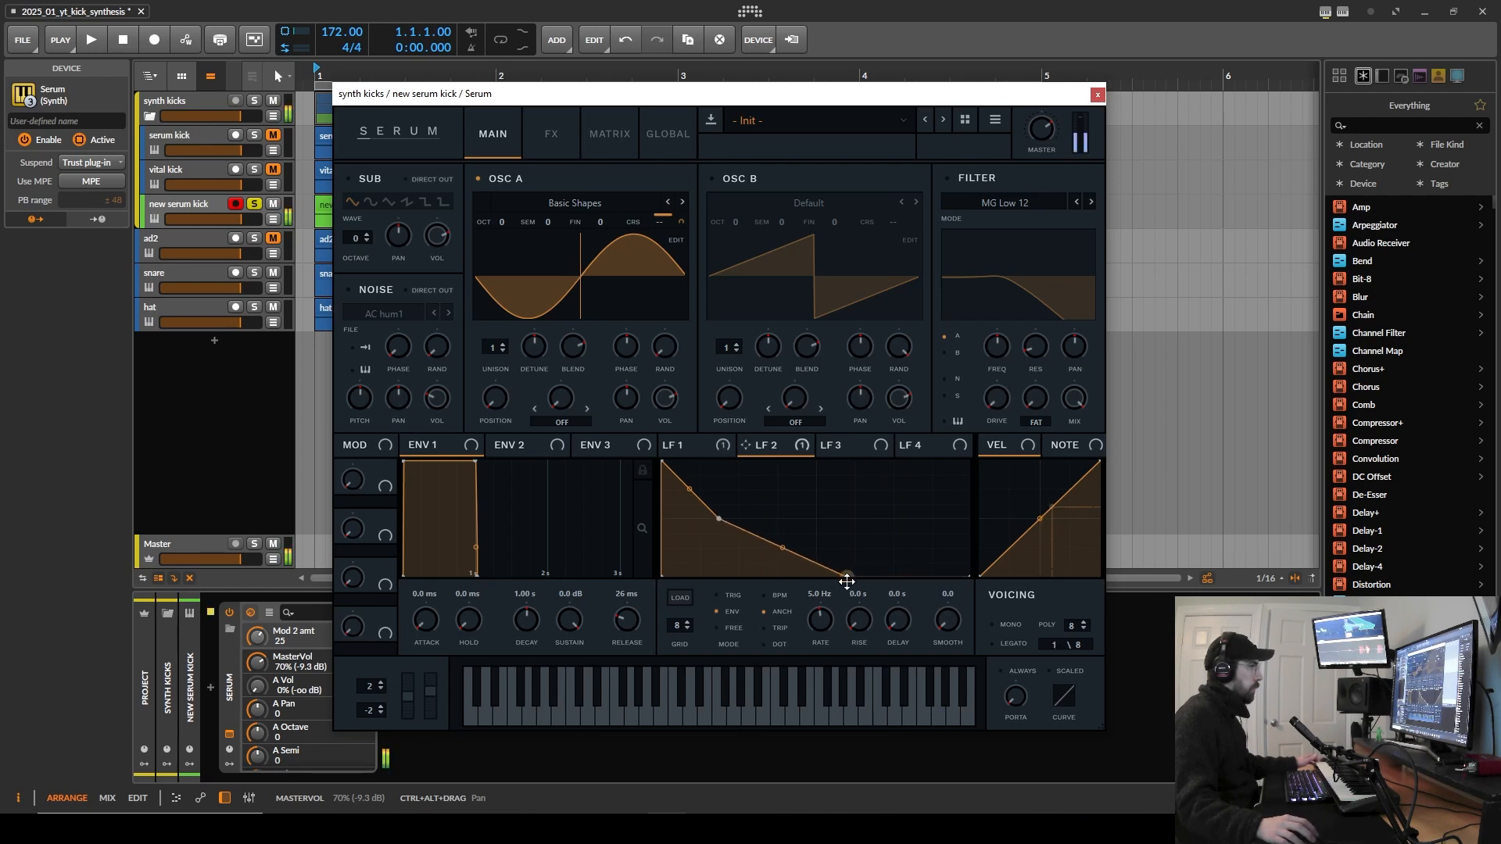
{"action": "left_click_drag", "start_coordinate": [690, 491], "coordinate": [691, 495]}
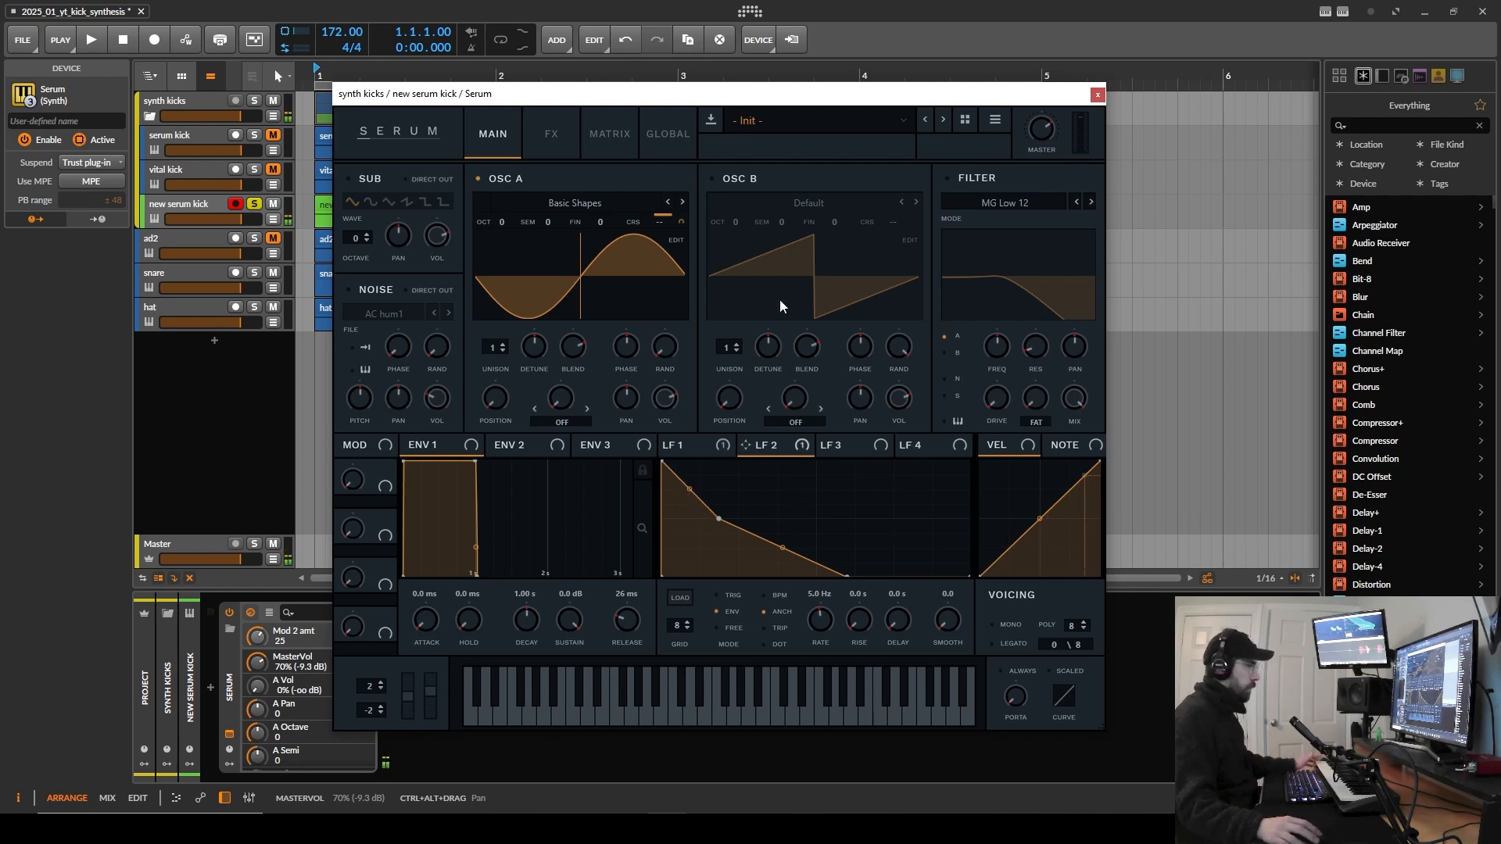
Step: Shape LFO 3 to hold full level until about 70% of the cycle and fall to zero at about 93%
{"action": "left_click", "coordinate": [856, 447]}
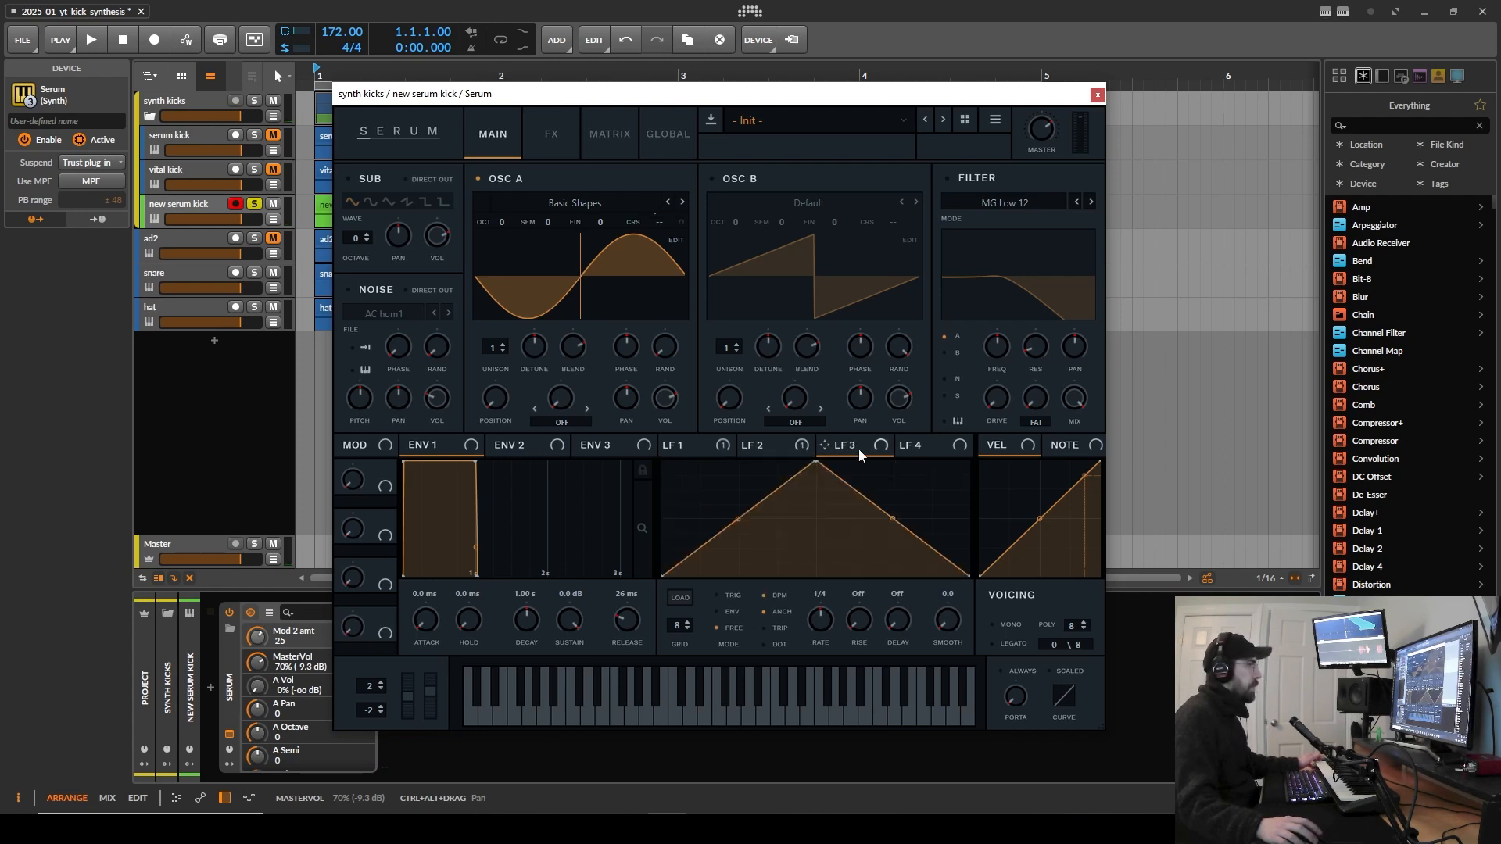
{"action": "left_click_drag", "start_coordinate": [814, 462], "coordinate": [520, 391]}
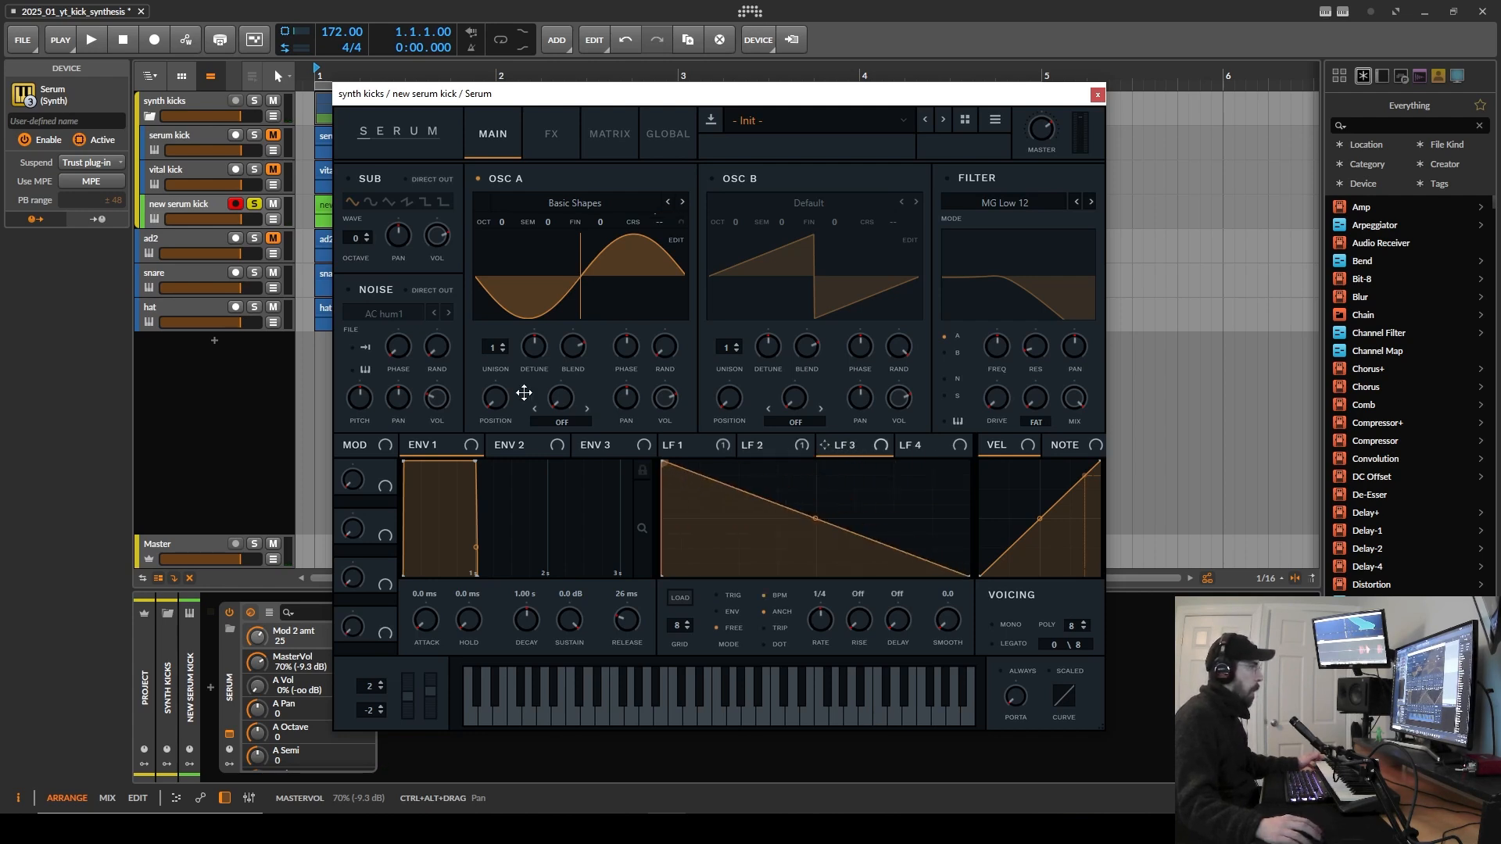
{"action": "double_click", "coordinate": [863, 484]}
{"action": "left_click_drag", "start_coordinate": [863, 484], "coordinate": [880, 462]}
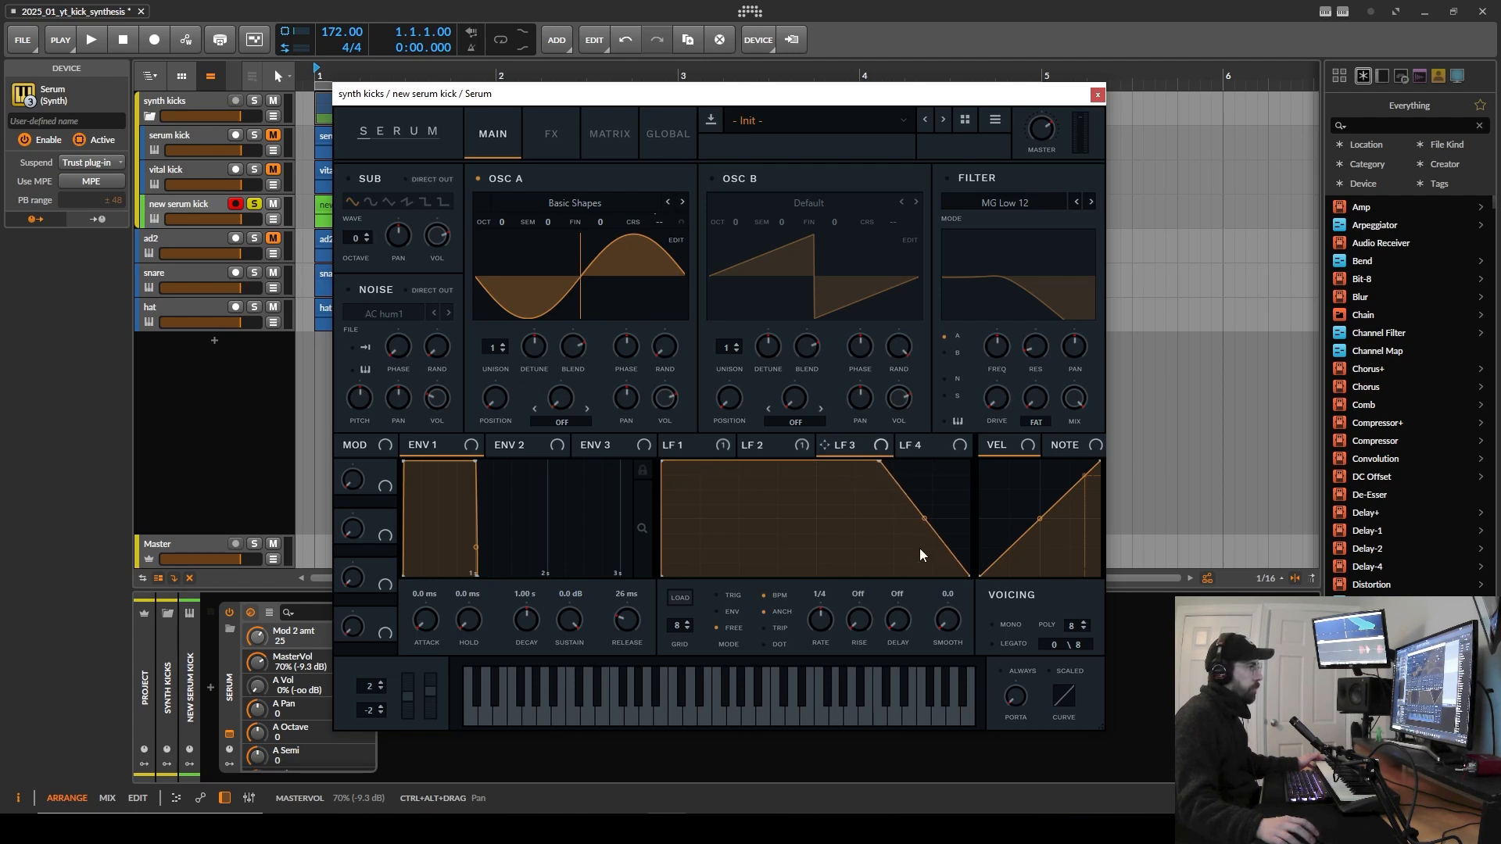
{"action": "double_click", "coordinate": [946, 567]}
{"action": "left_click_drag", "start_coordinate": [946, 566], "coordinate": [950, 579]}
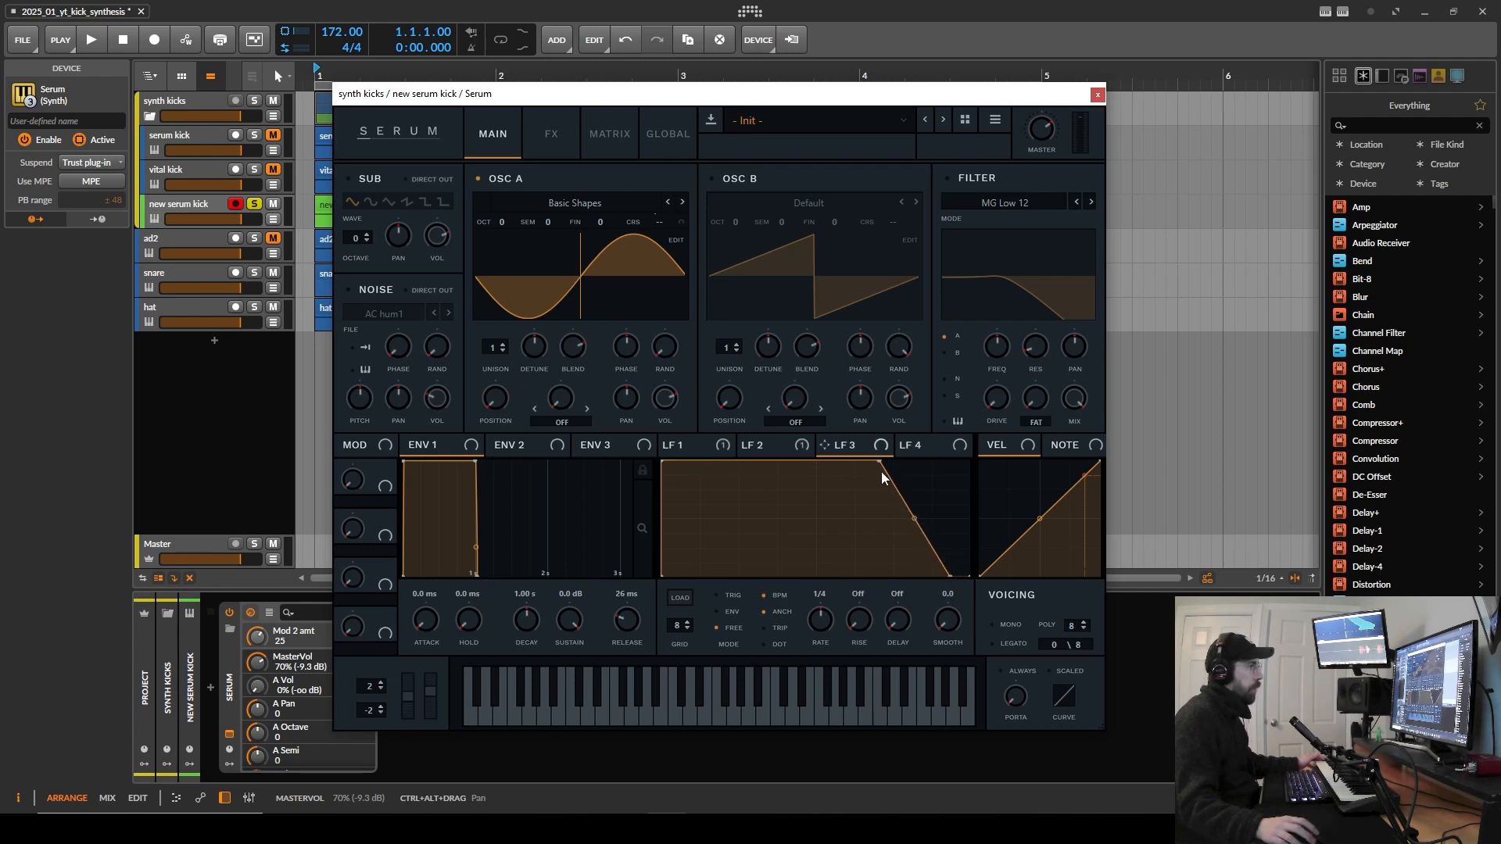
Step: Turn Osc A's volume down to 0% and modulate it with LFO 3 in envelope mode, BPM sync off, at 5.6 Hz
{"action": "left_click", "coordinate": [663, 401]}
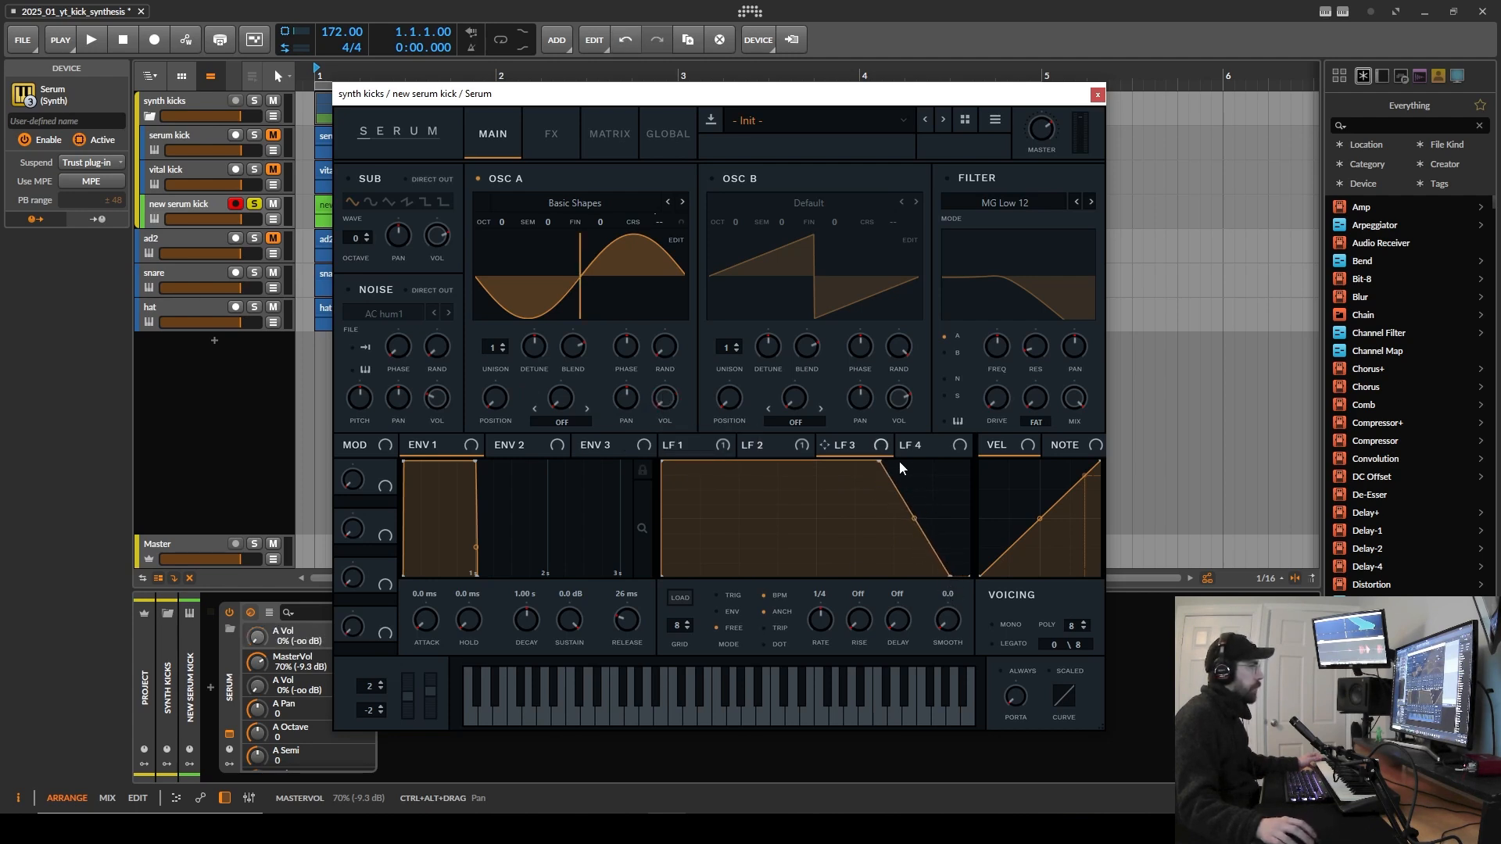
{"action": "left_click_drag", "start_coordinate": [824, 445], "coordinate": [665, 399]}
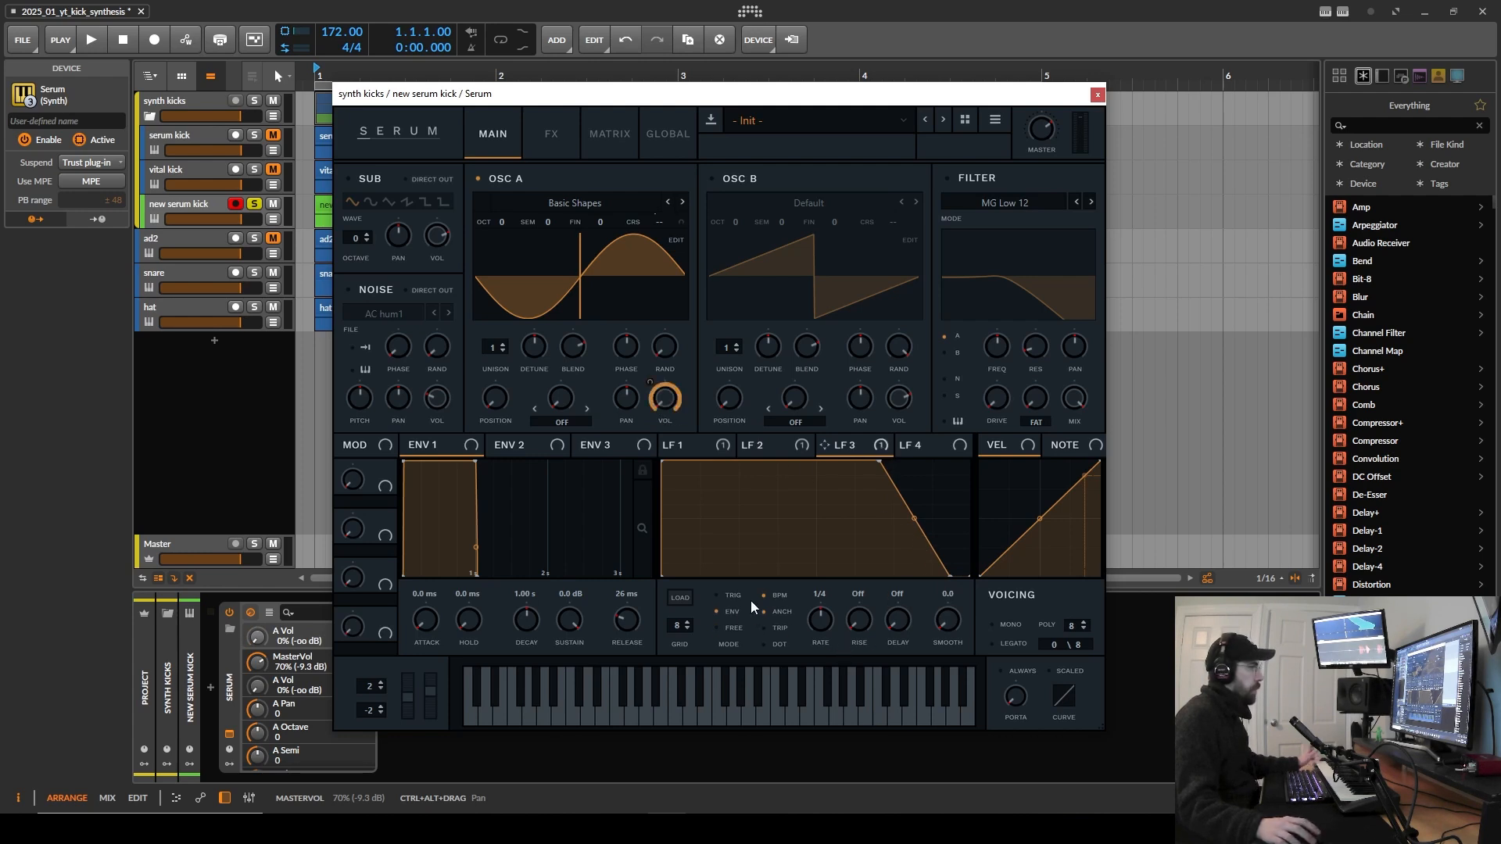
{"action": "left_click", "coordinate": [785, 598]}
{"action": "left_click", "coordinate": [822, 621]}
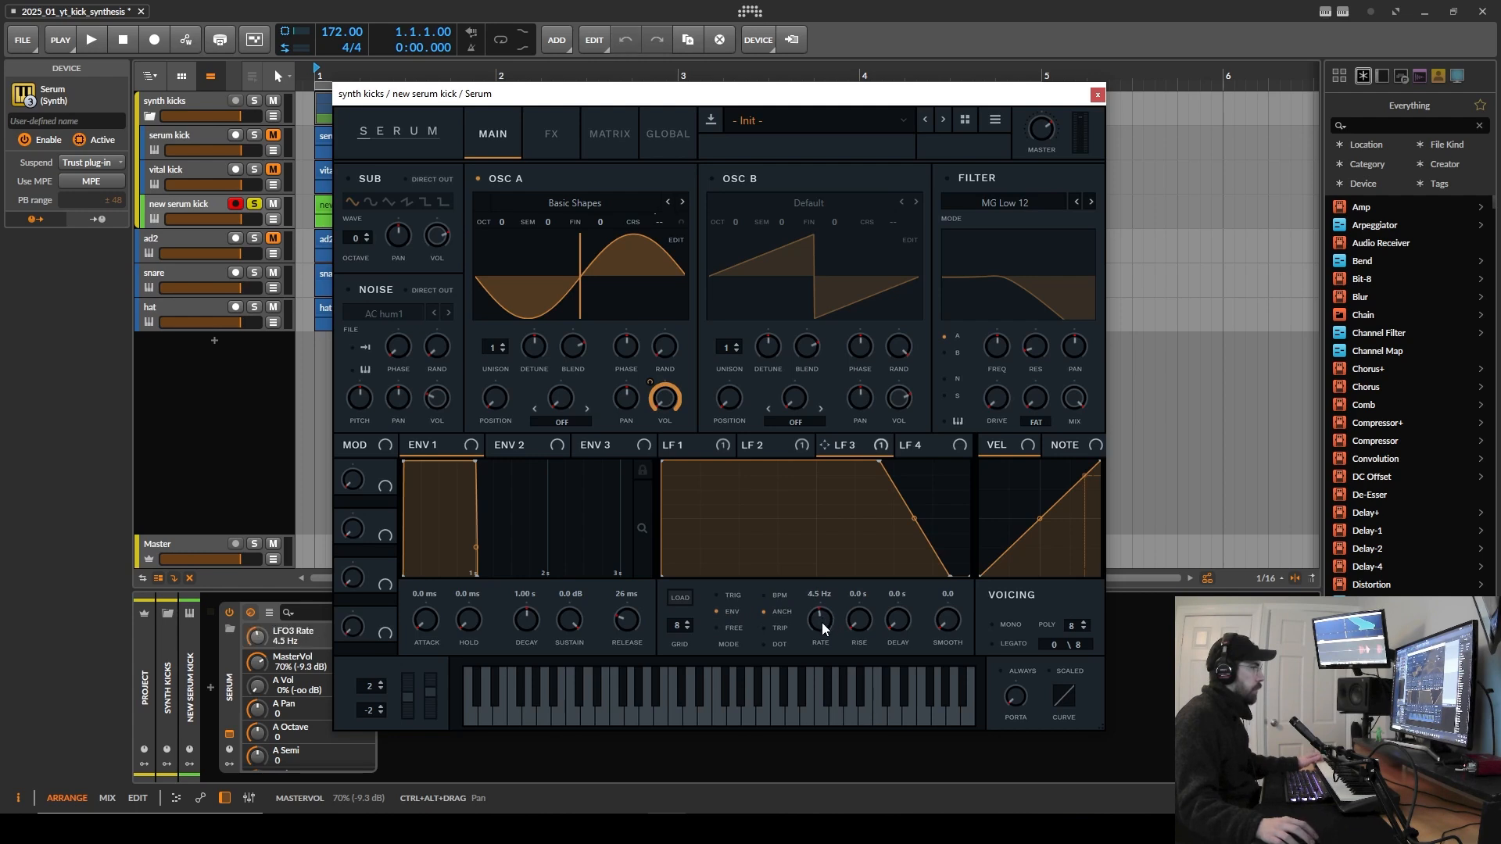
{"action": "left_click_drag", "start_coordinate": [822, 621], "coordinate": [851, 563]}
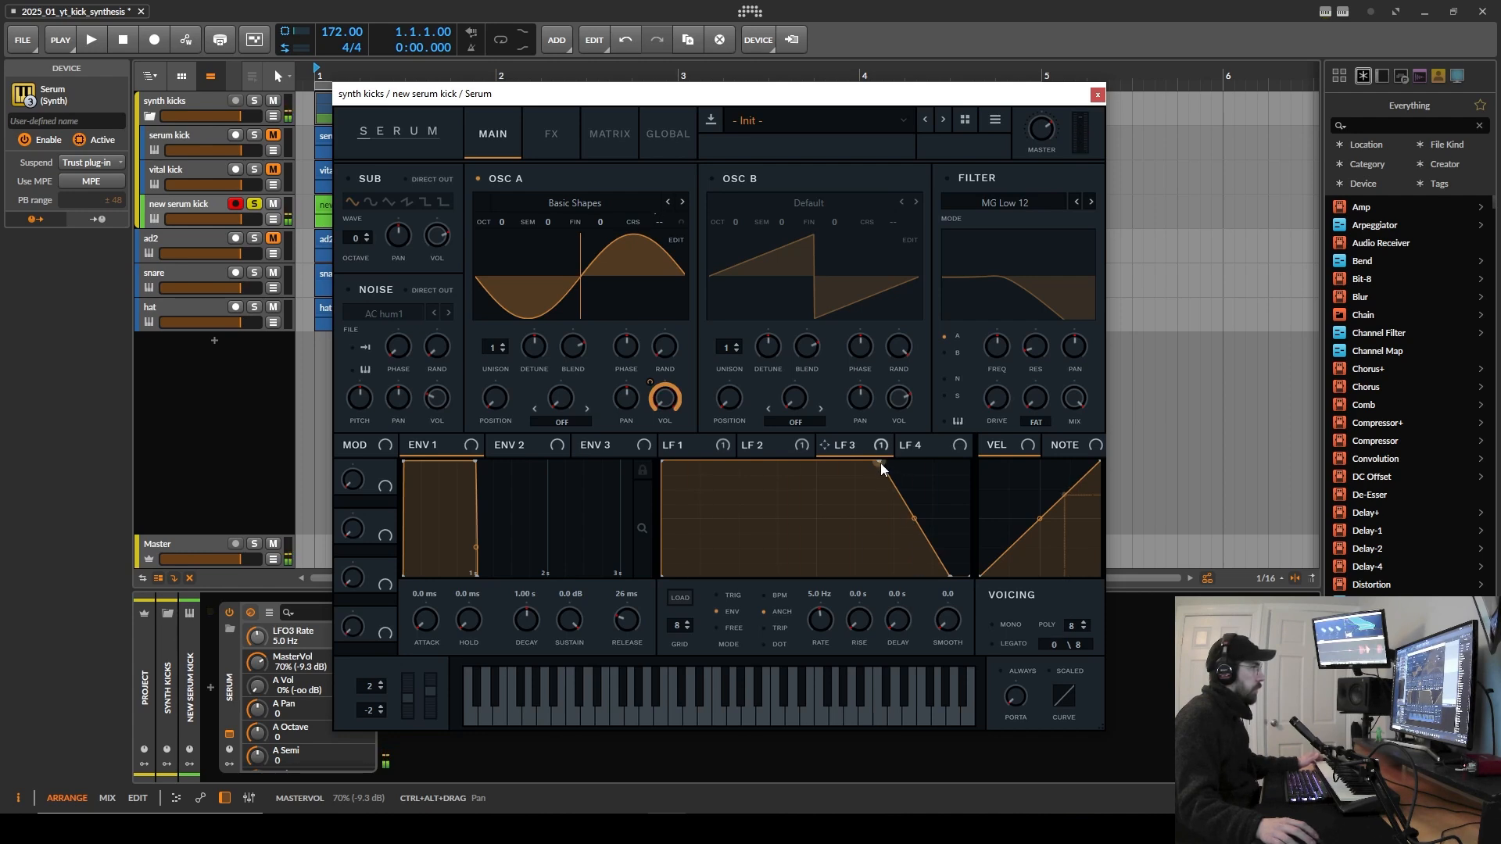
{"action": "left_click_drag", "start_coordinate": [828, 621], "coordinate": [829, 617]}
Step: Tighten LFO 3's curve so full level holds until about 60% of the cycle and reaches zero at about 76%
{"action": "left_click_drag", "start_coordinate": [877, 462], "coordinate": [832, 438]}
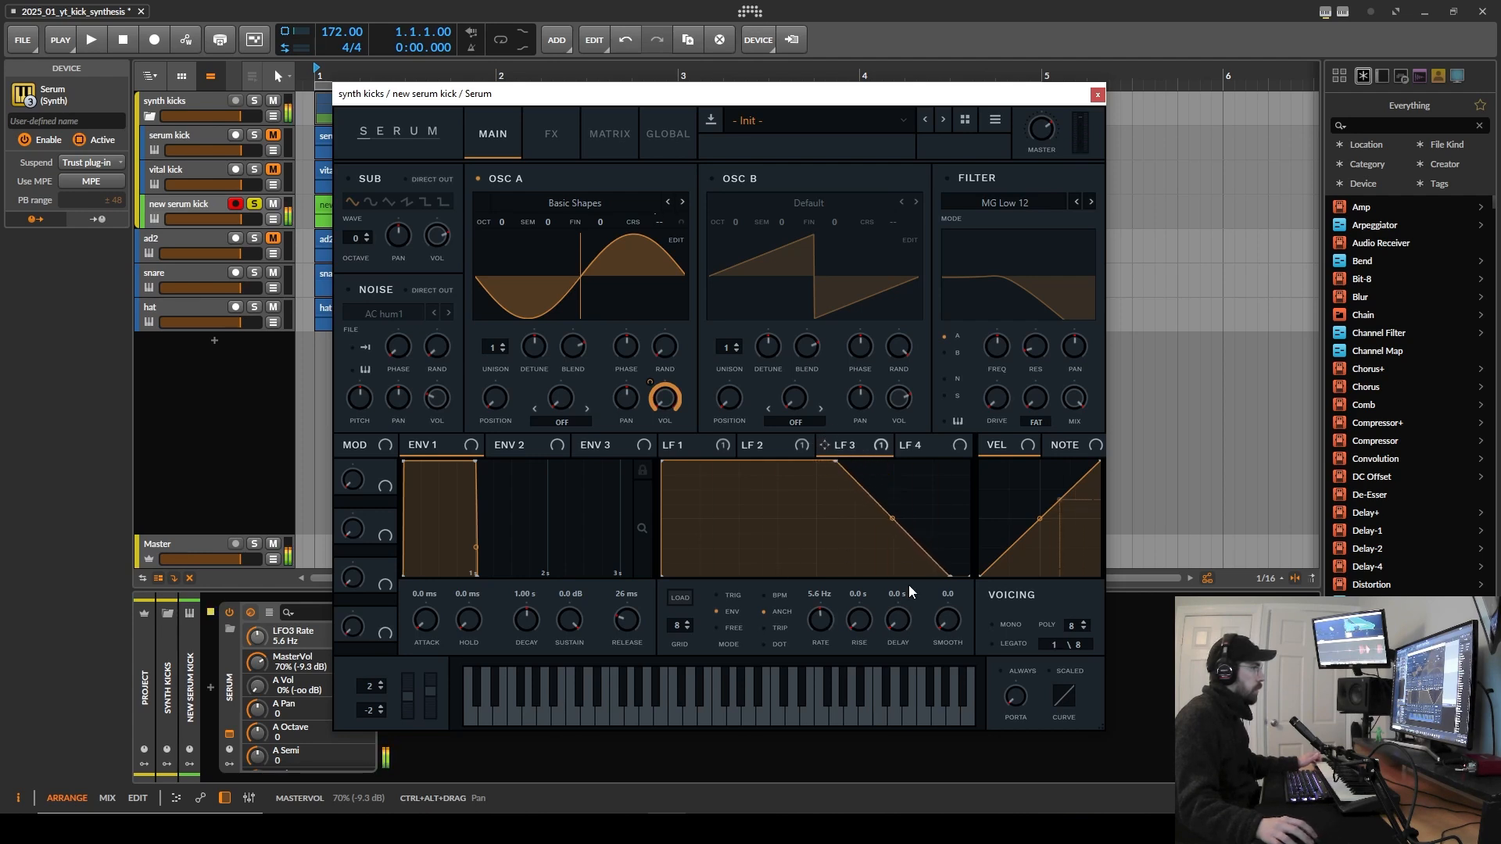
{"action": "left_click_drag", "start_coordinate": [947, 576], "coordinate": [864, 602]}
{"action": "mouse_move", "coordinate": [838, 470]}
{"action": "left_mouse_down"}
{"action": "mouse_move", "coordinate": [798, 438]}
{"action": "mouse_move", "coordinate": [845, 443]}
{"action": "left_mouse_up"}
{"action": "left_click_drag", "start_coordinate": [876, 577], "coordinate": [896, 595]}
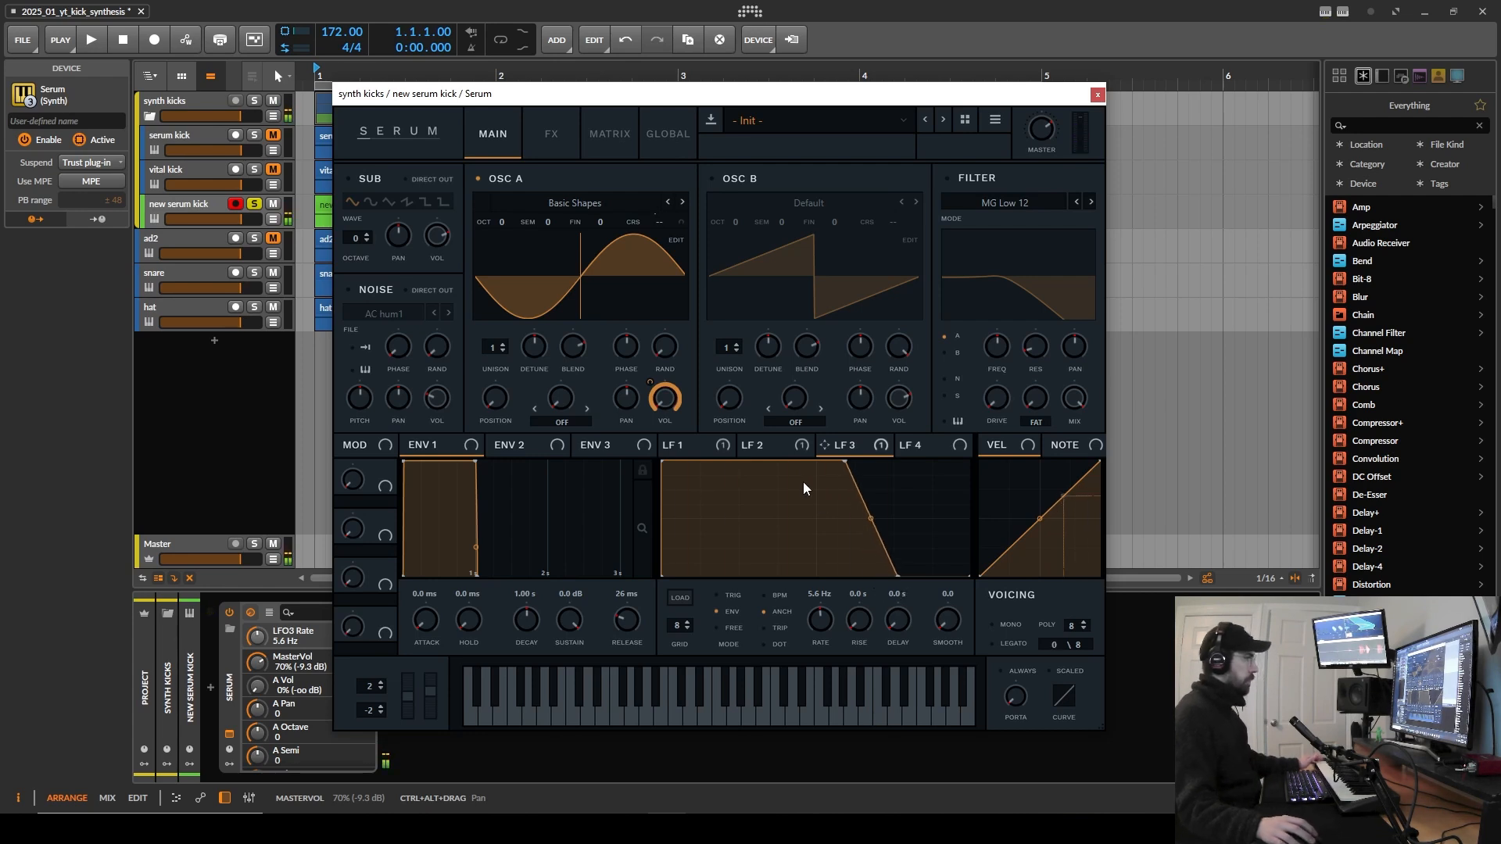
Step: Compare LFO 2's pitch drop with LFO 3's volume curve to see how their end points line up
{"action": "left_click", "coordinate": [774, 442]}
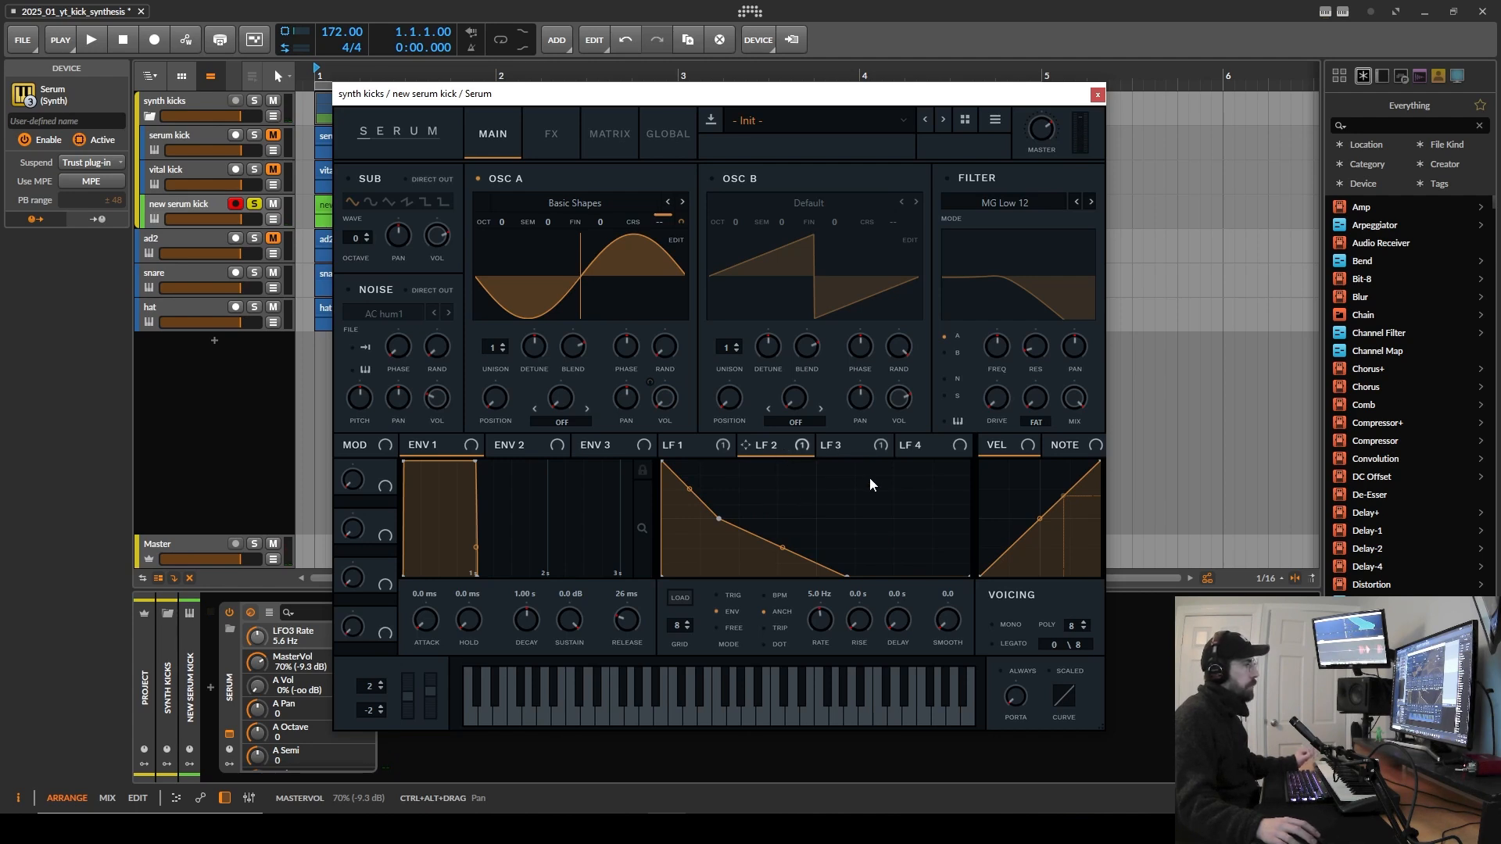
{"action": "left_click", "coordinate": [847, 446]}
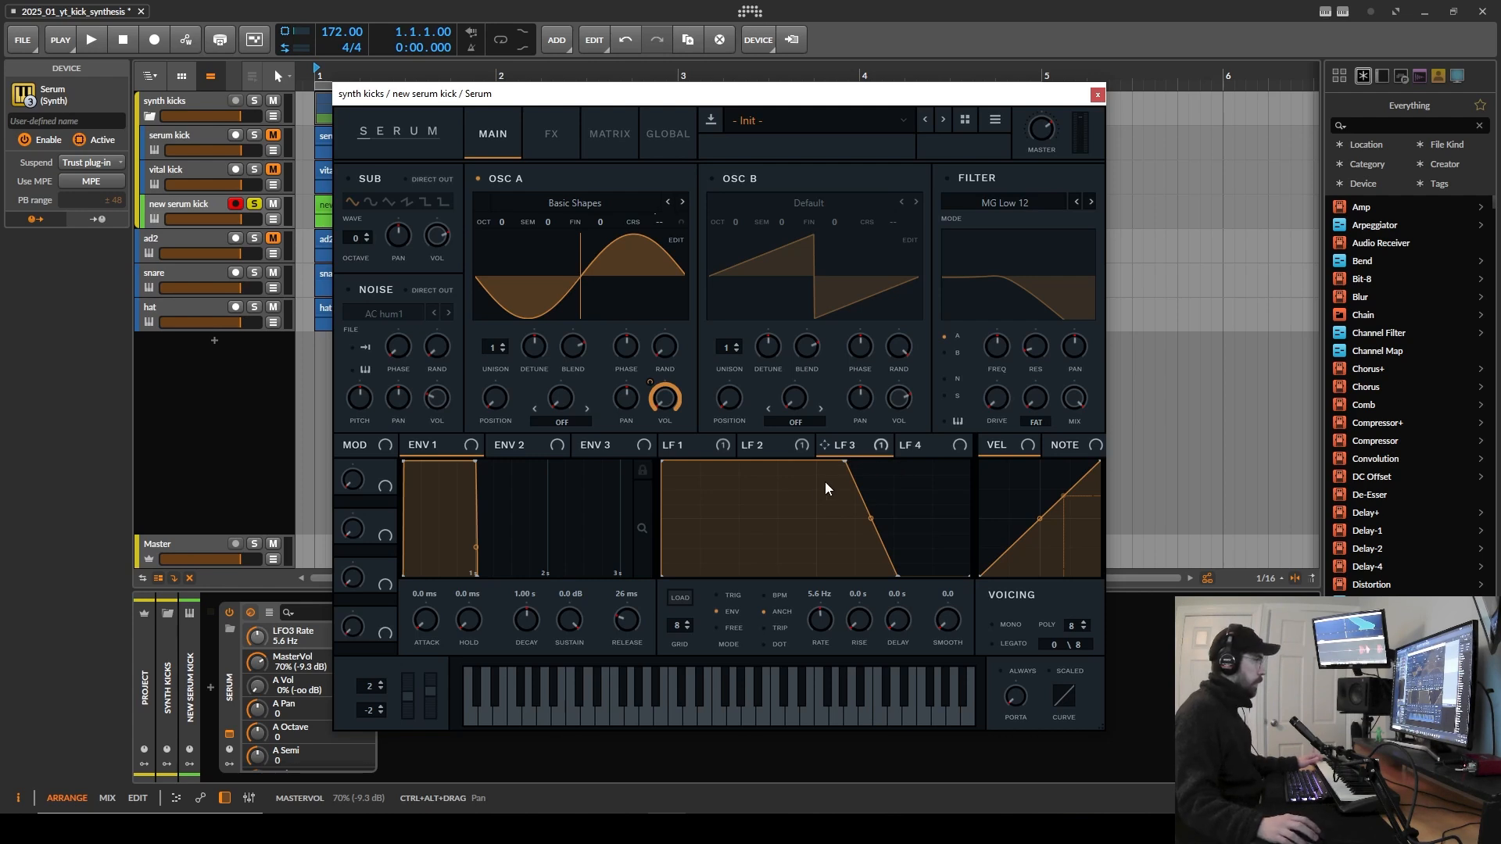
{"action": "left_click", "coordinate": [788, 450]}
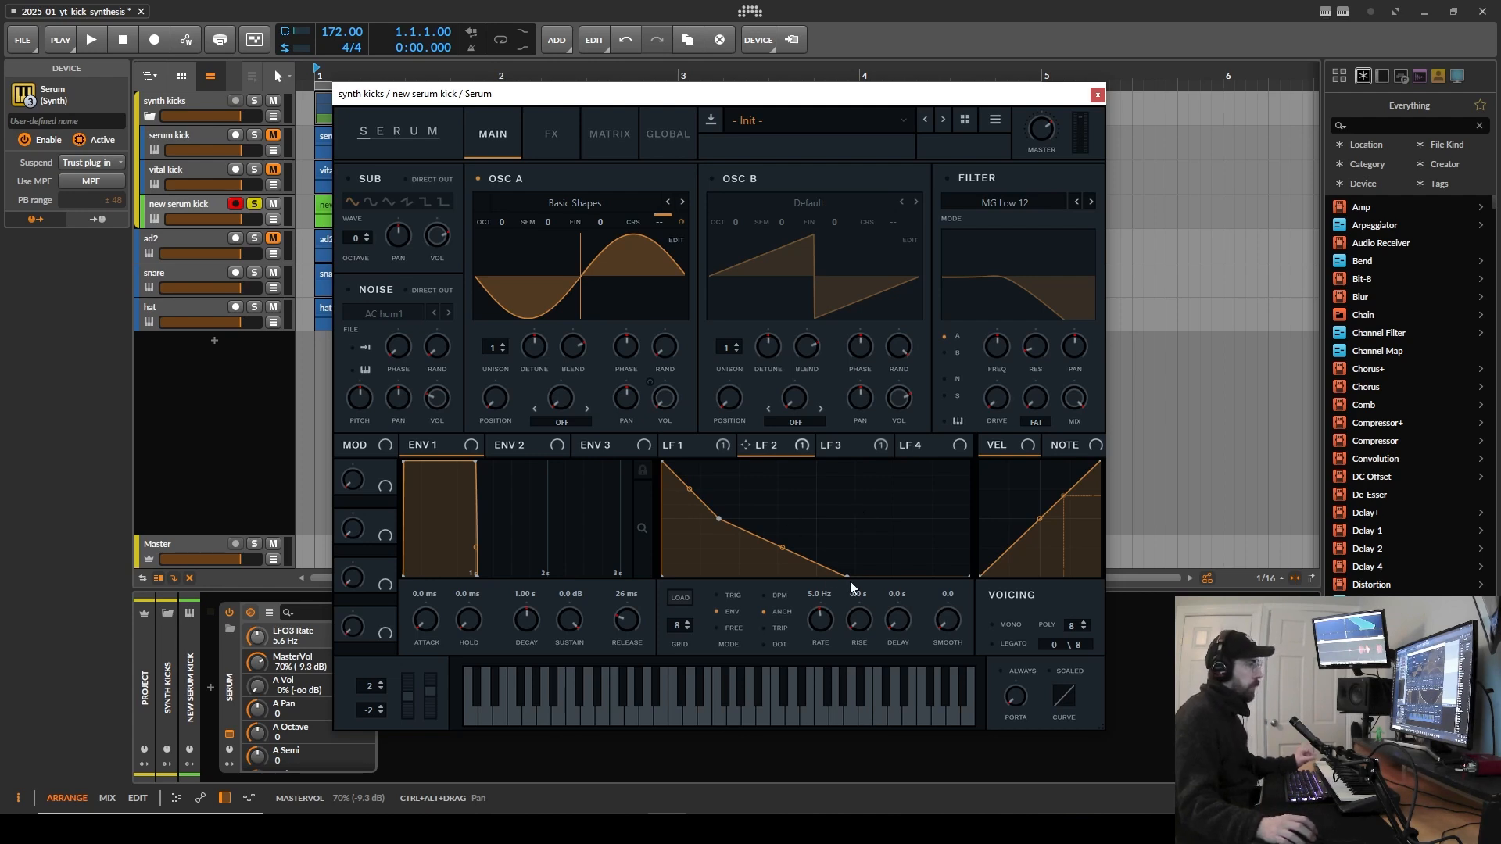
{"action": "left_click", "coordinate": [842, 448]}
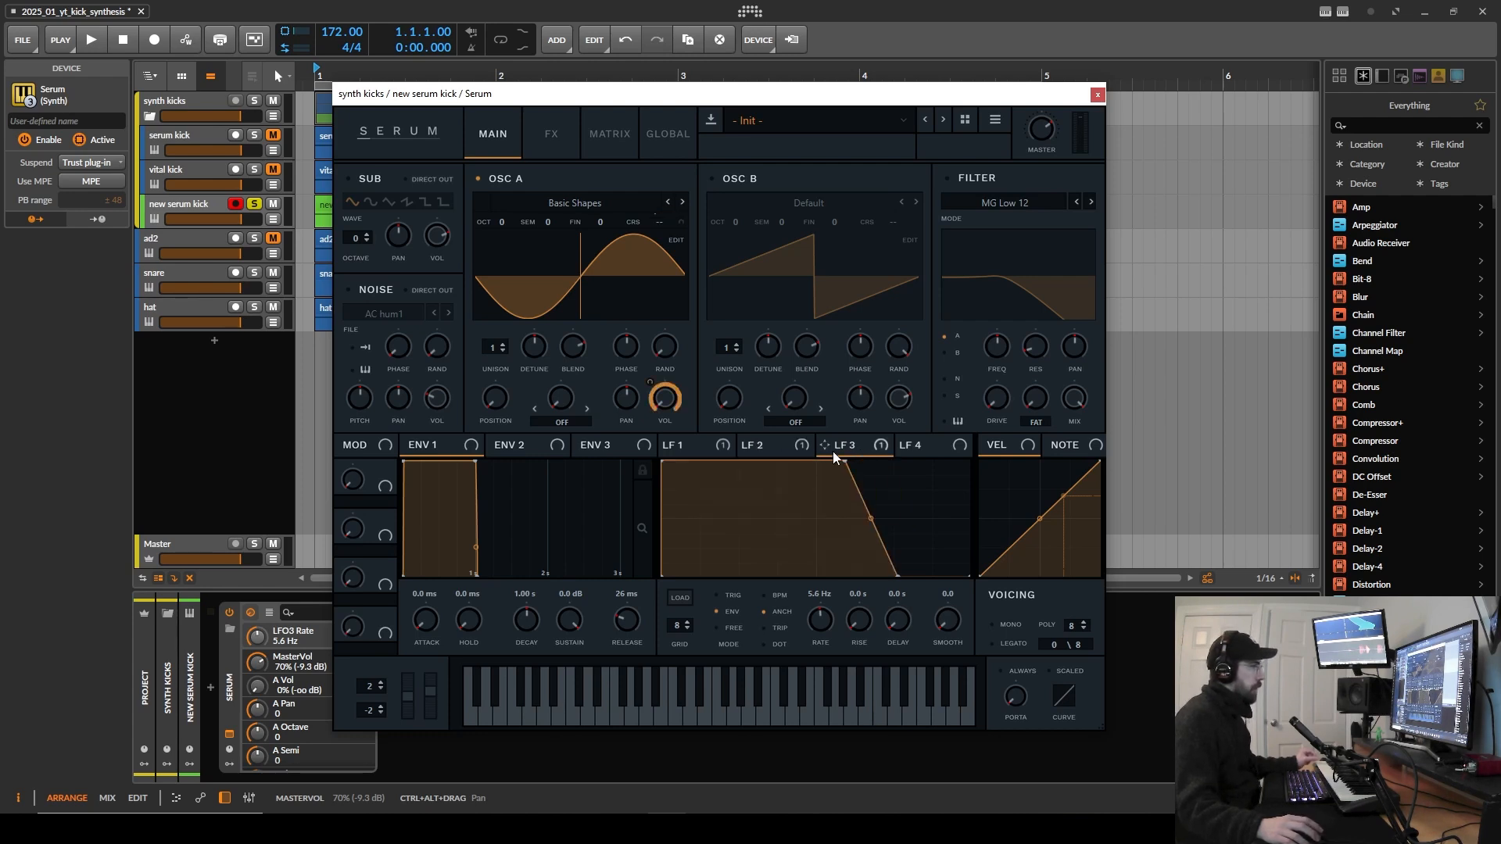
Step: Try LFO 3 at a 30.2 Hz rate against LFO 2's curve, and restore LFO 3's rate to 5.6 Hz
{"action": "left_click_drag", "start_coordinate": [828, 622], "coordinate": [833, 584]}
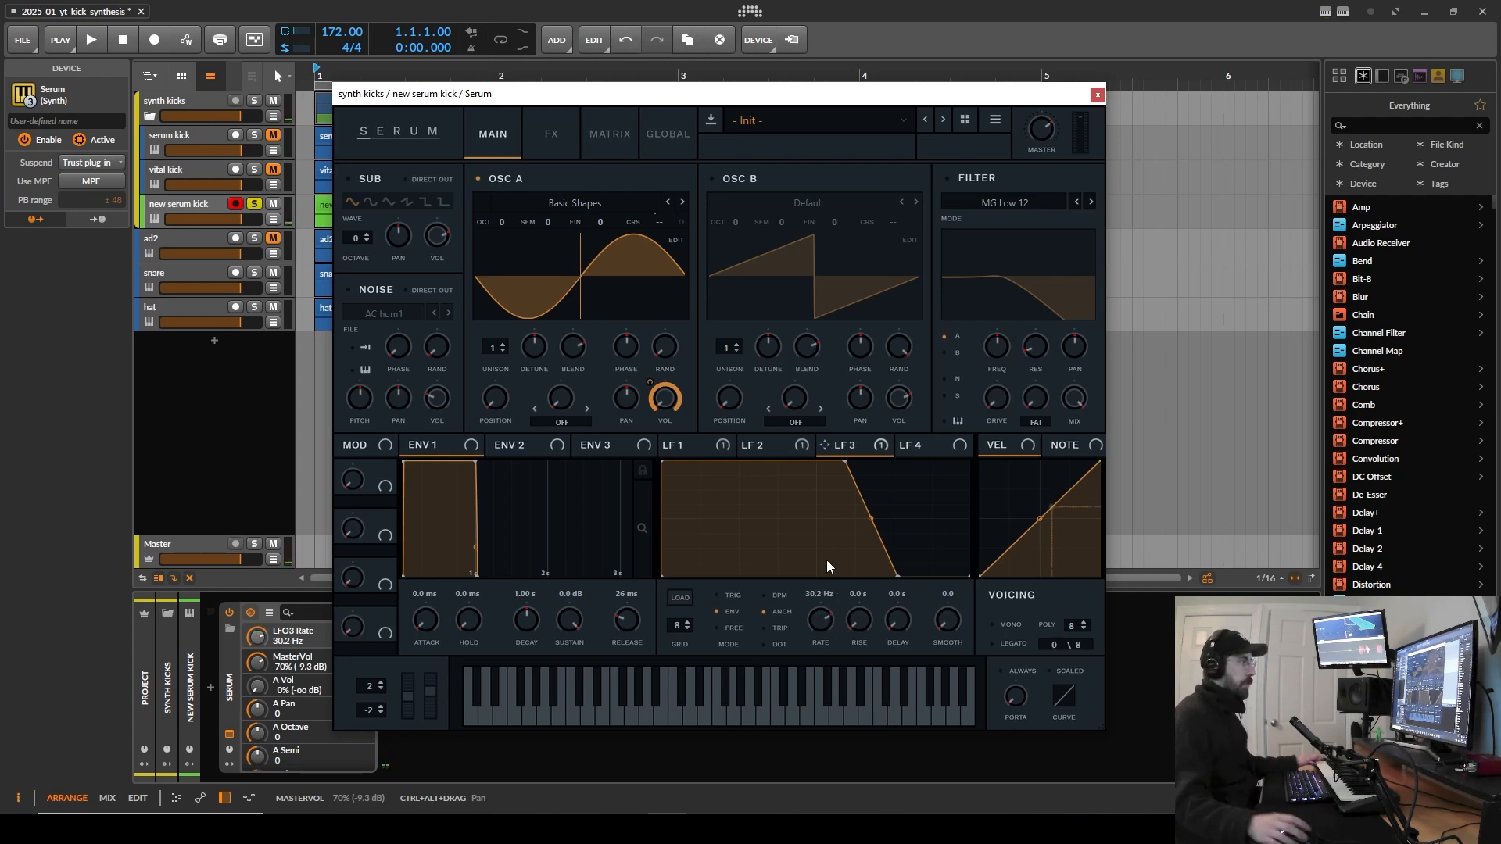
{"action": "left_click", "coordinate": [765, 443]}
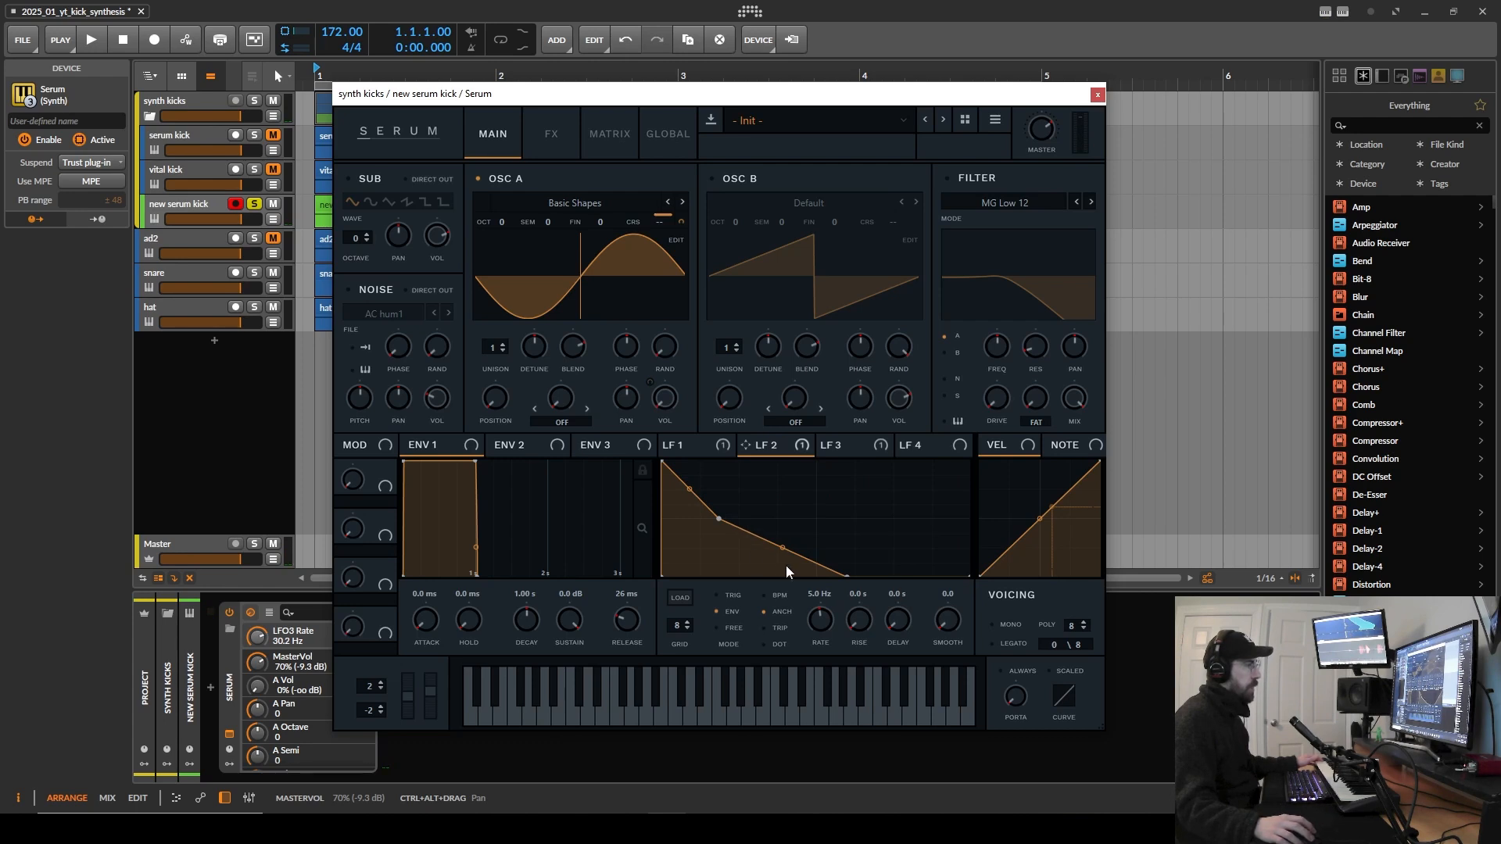
{"action": "left_click", "coordinate": [843, 445]}
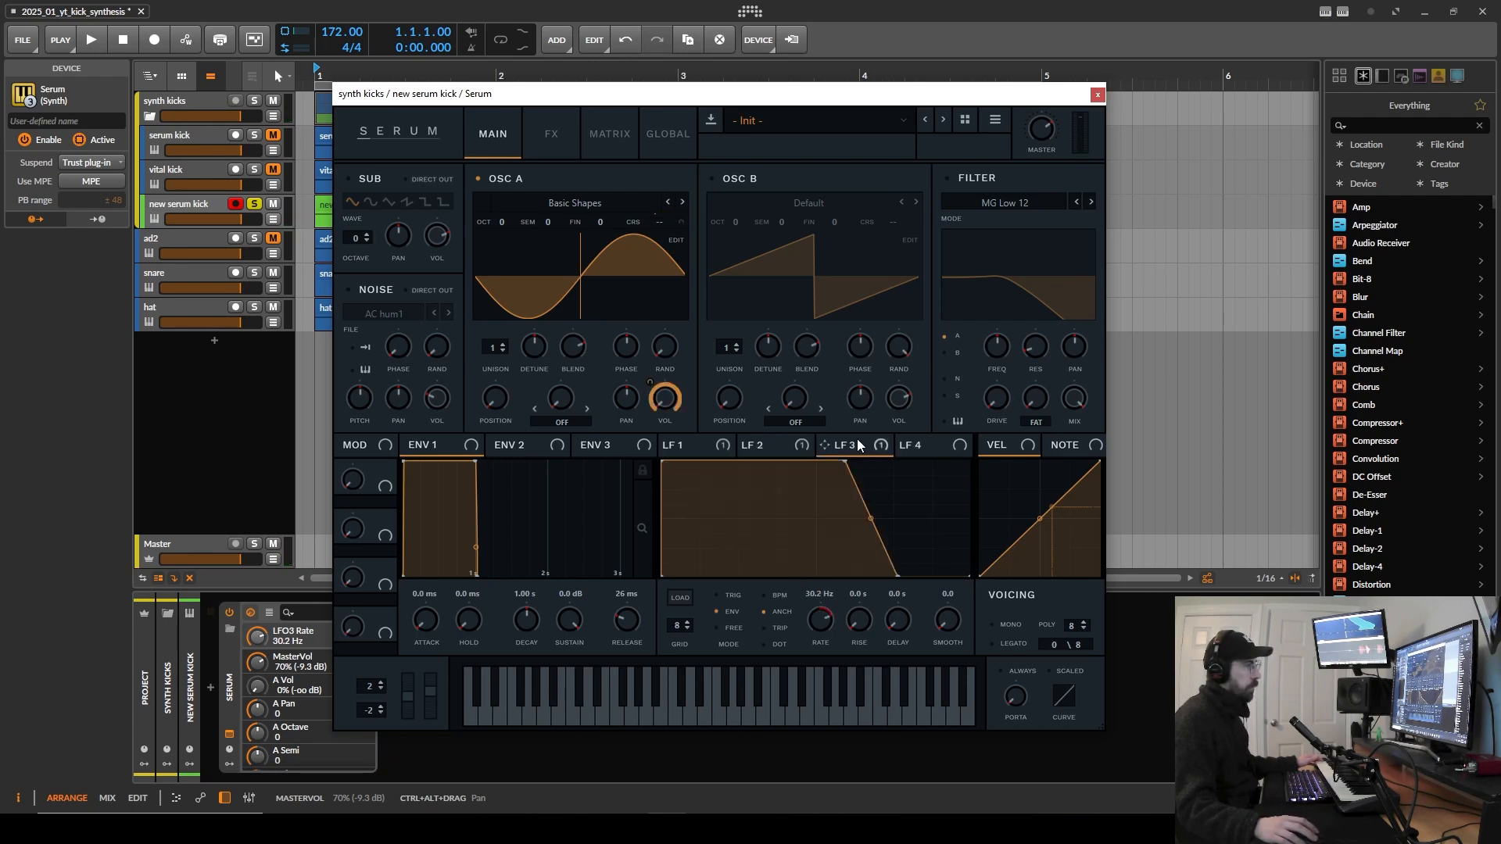
{"action": "double_click", "coordinate": [819, 593]}
{"action": "type", "text": "5.6"}
{"action": "key", "text": "Return"}
{"action": "left_click", "coordinate": [788, 443]}
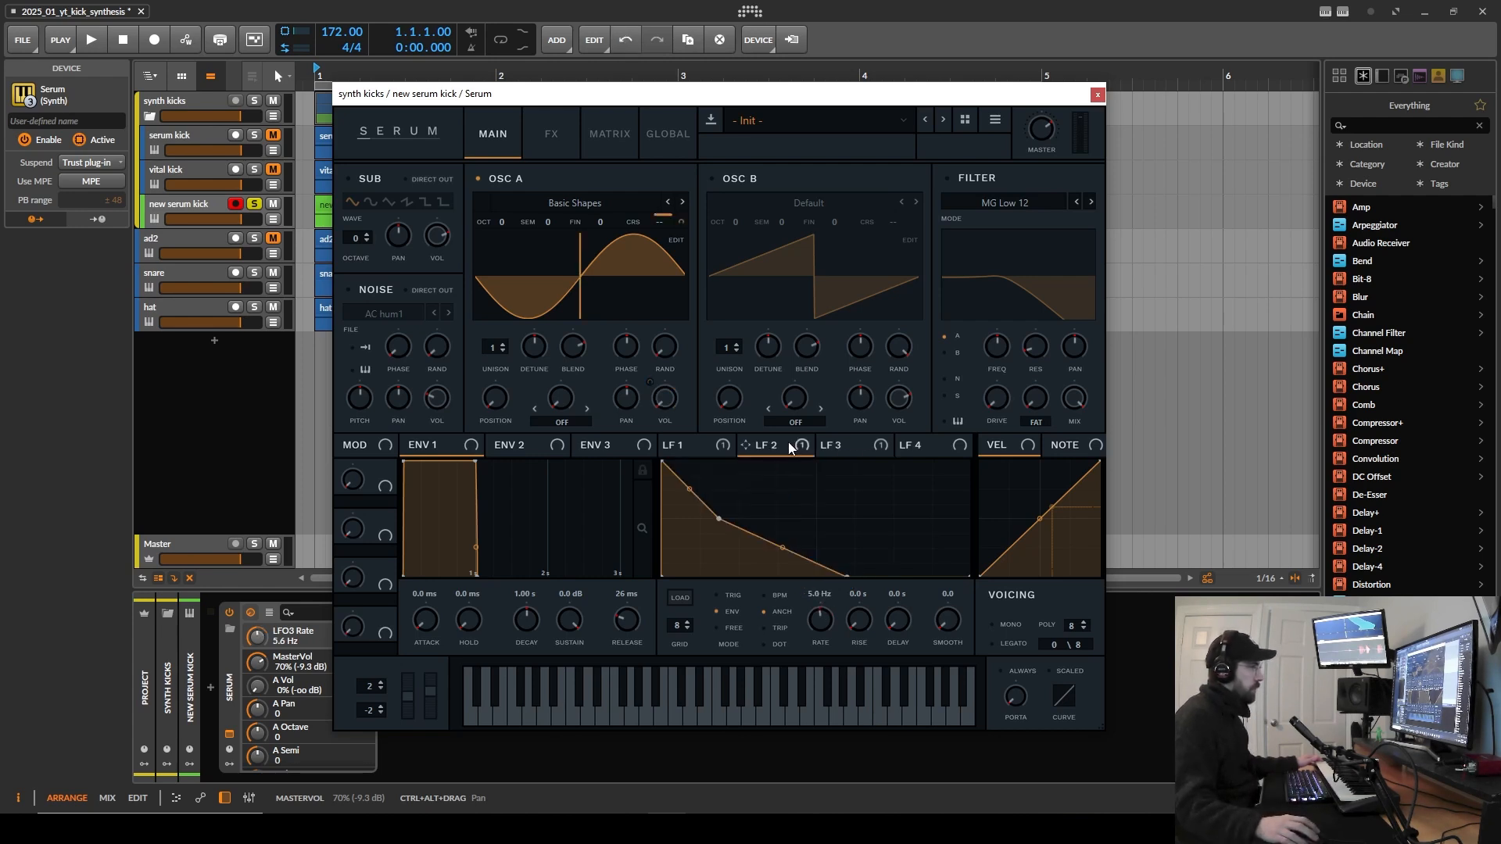
Step: Lengthen LFO 3's volume curve, holding full level until about 72% of the cycle and reaching zero at about 88%
{"action": "left_click", "coordinate": [837, 443]}
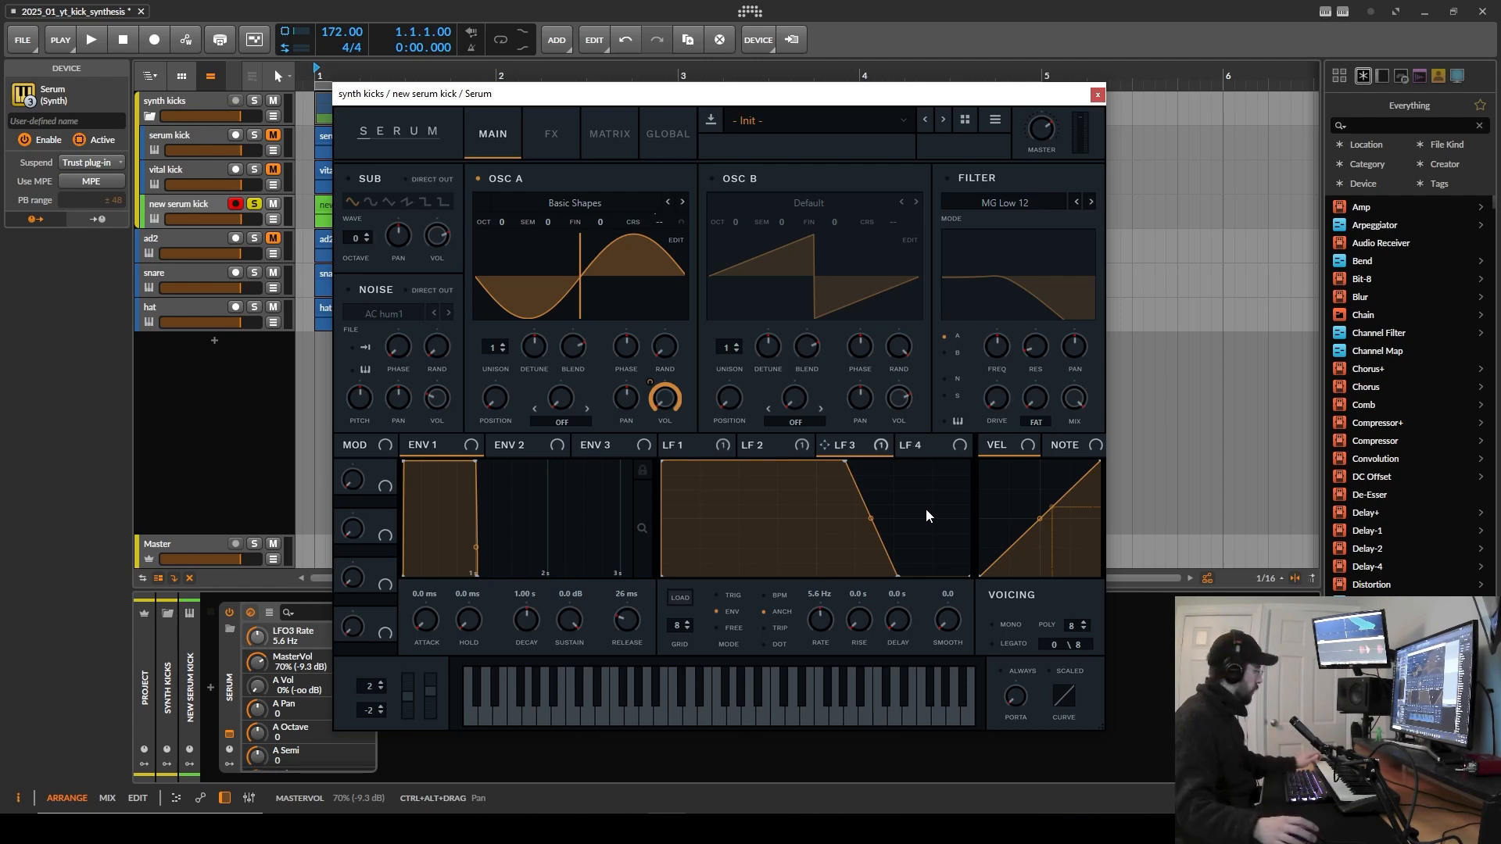
{"action": "left_click_drag", "start_coordinate": [896, 575], "coordinate": [936, 592]}
{"action": "left_click_drag", "start_coordinate": [844, 461], "coordinate": [882, 445]}
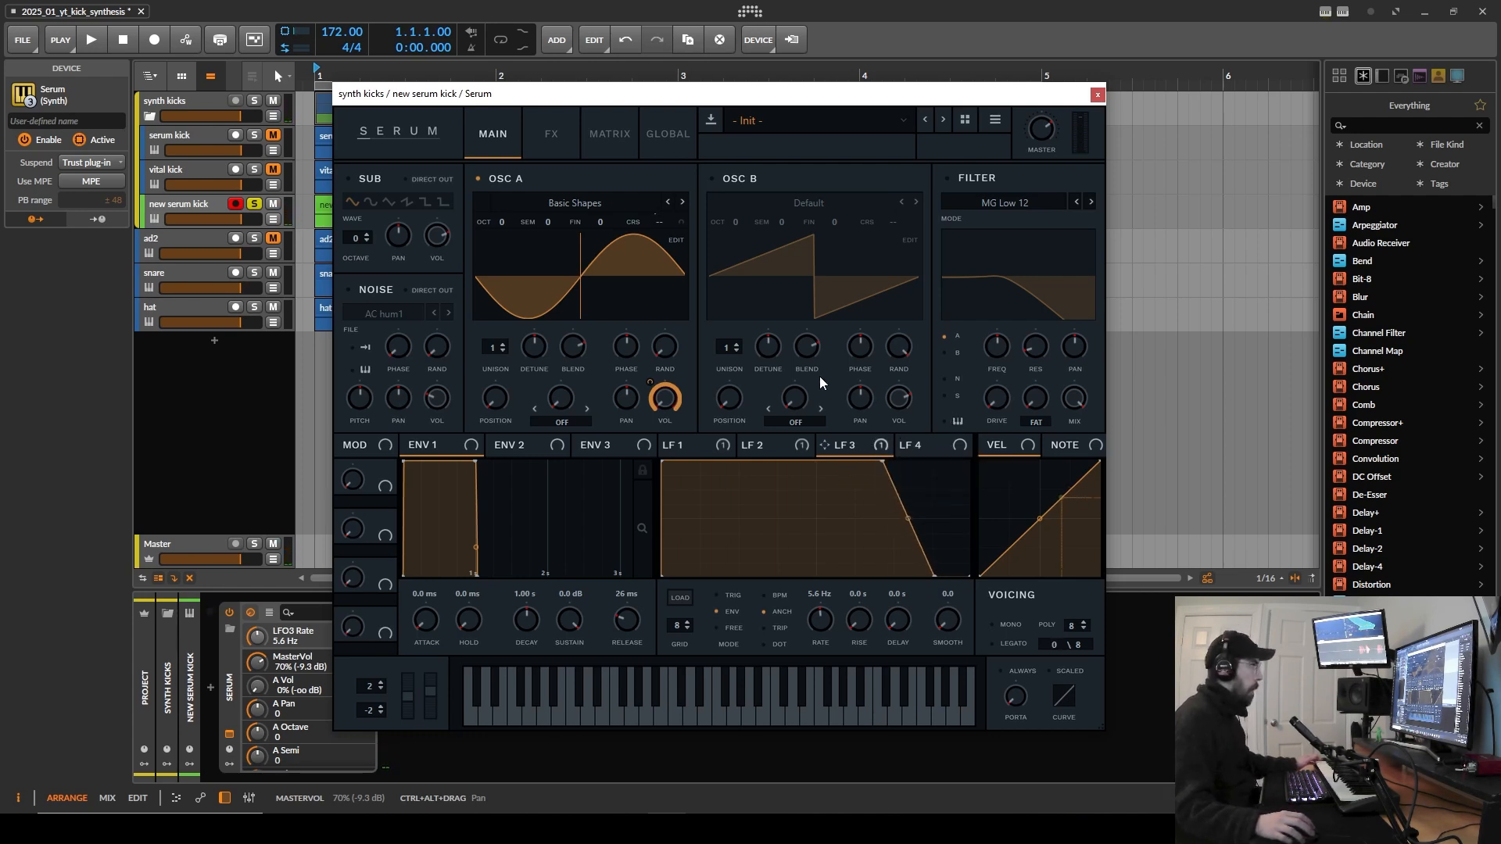
Step: Enable the noise oscillator and load the analog sample sig_pg_noise_stereo_01
{"action": "left_click", "coordinate": [383, 292]}
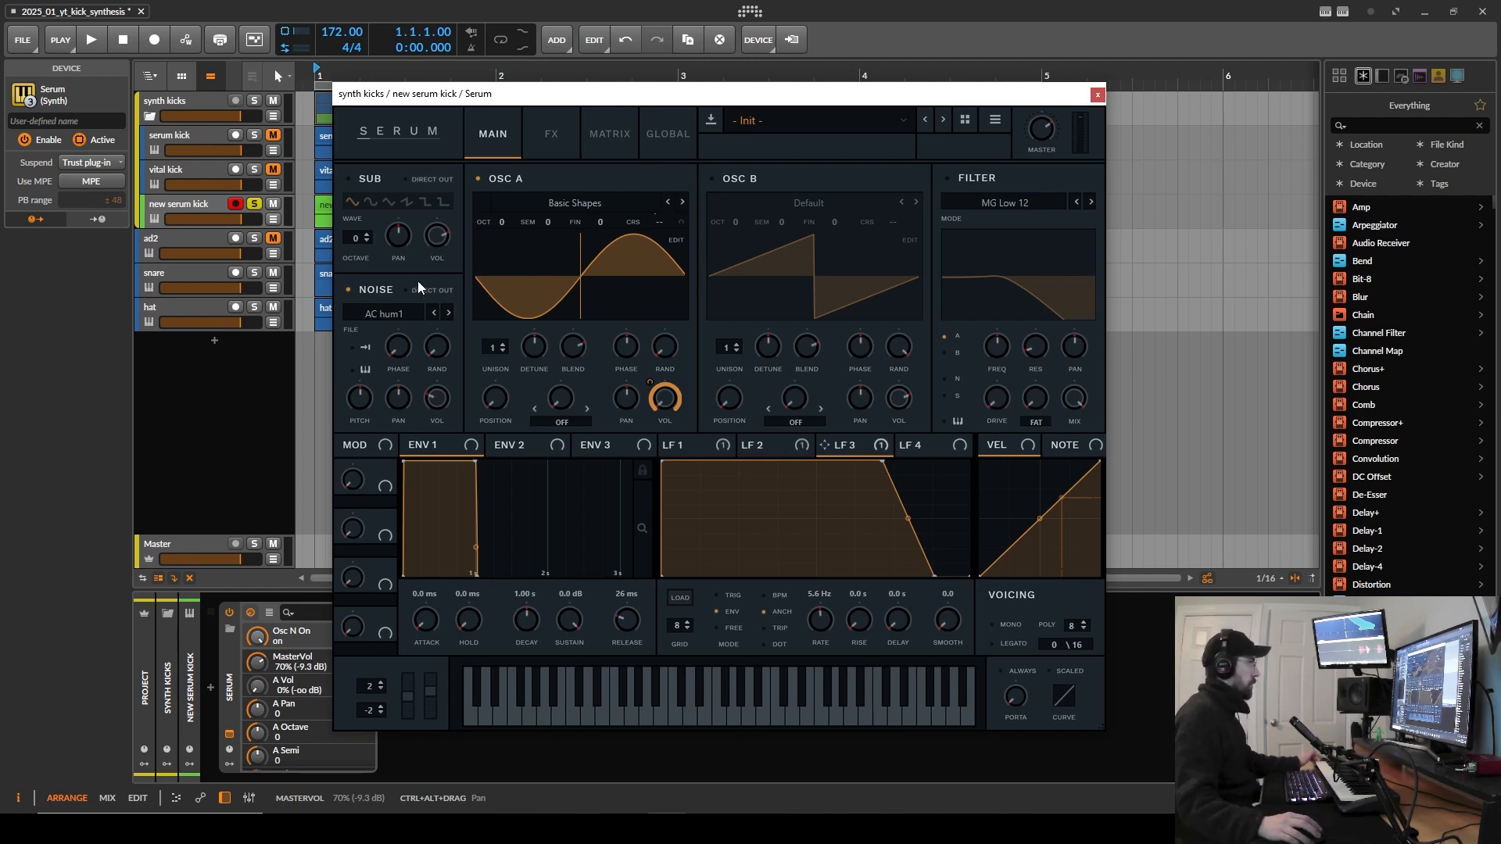
{"action": "left_click", "coordinate": [402, 314]}
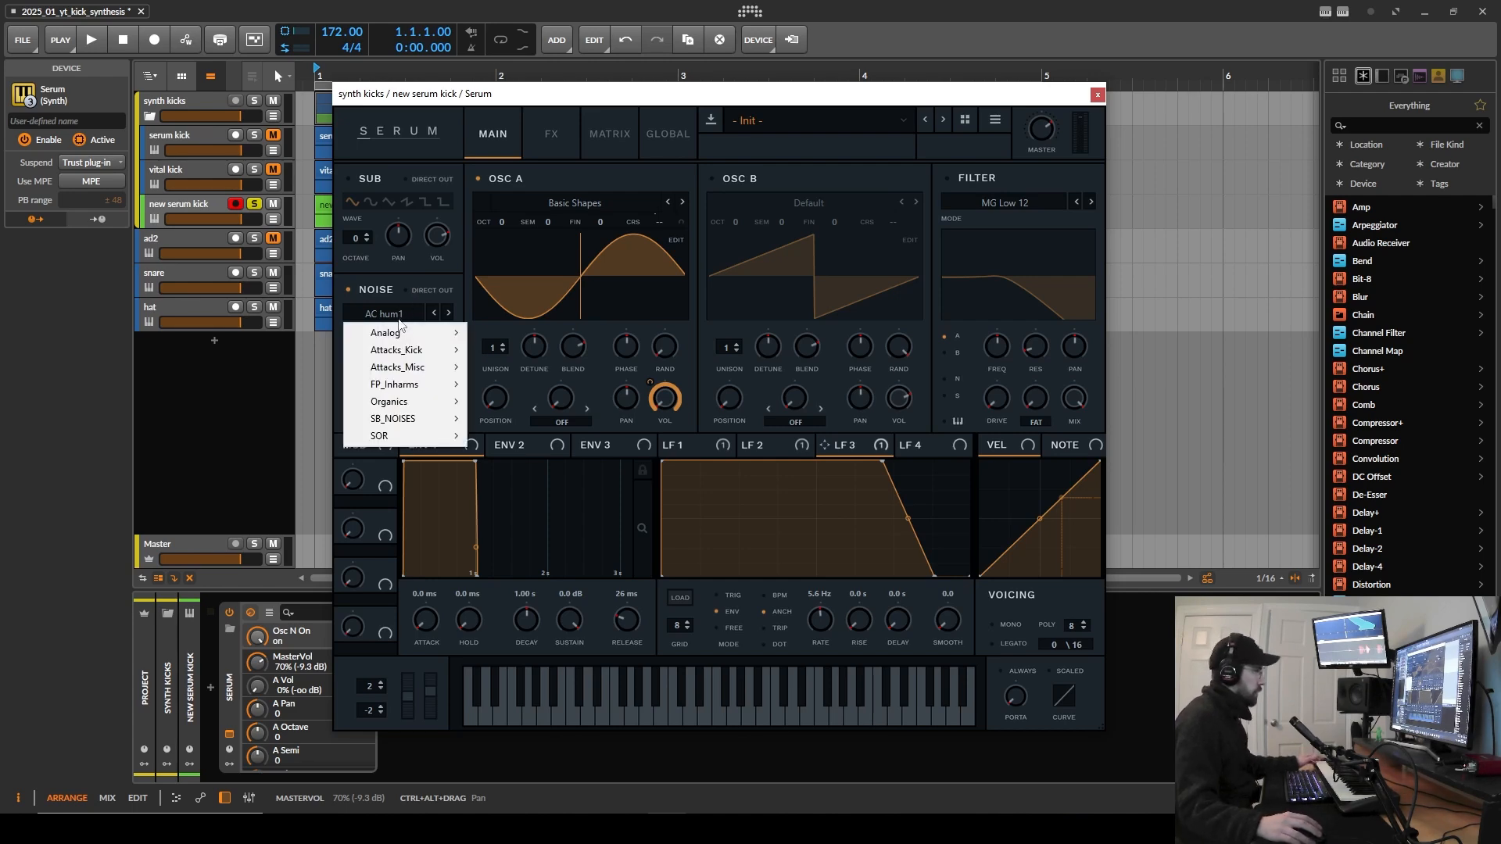
{"action": "mouse_move", "coordinate": [399, 335]}
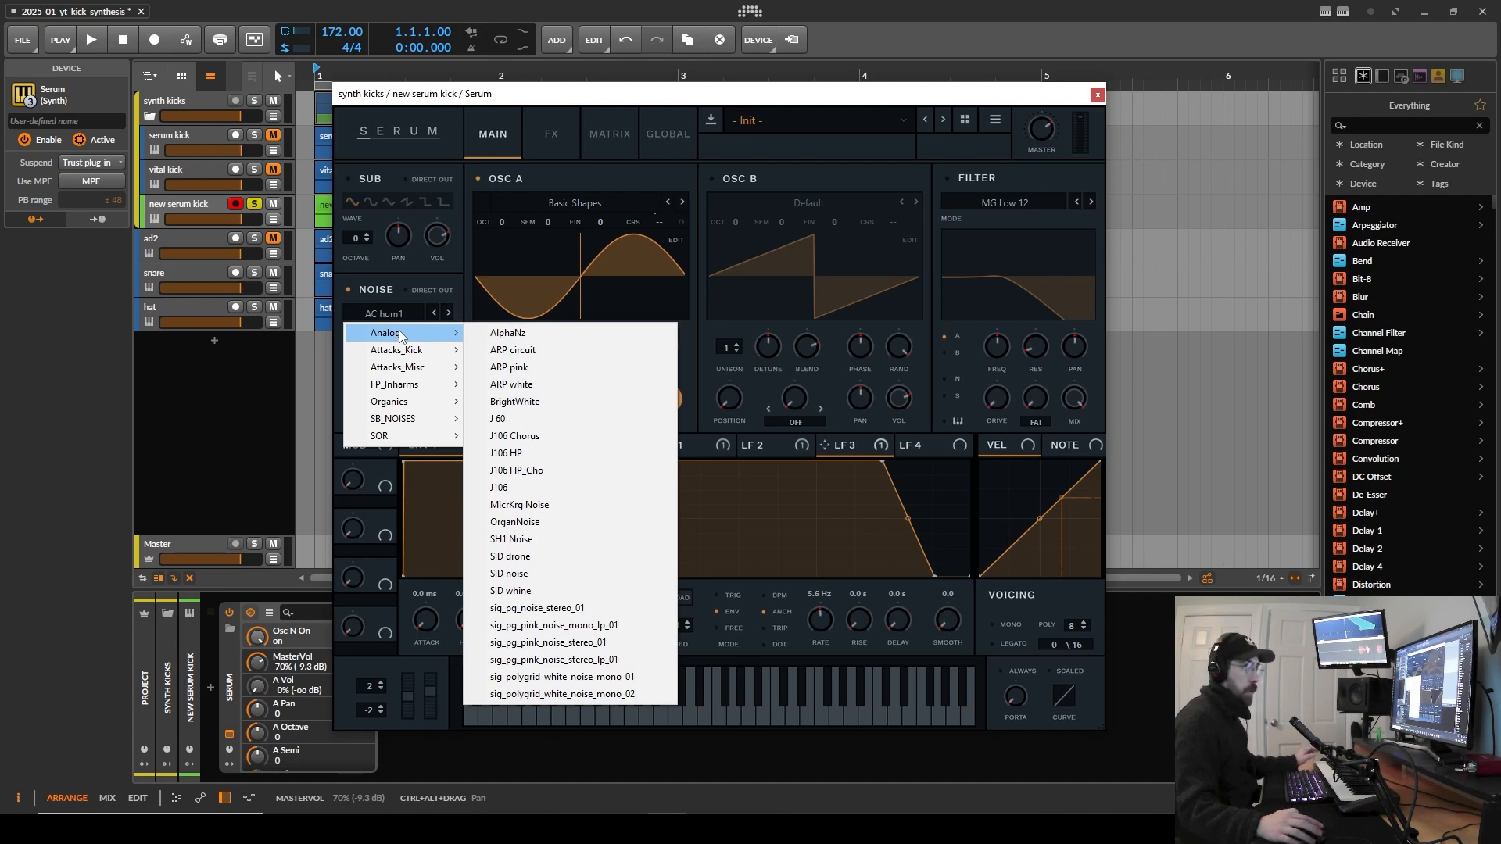
{"action": "left_click", "coordinate": [566, 608]}
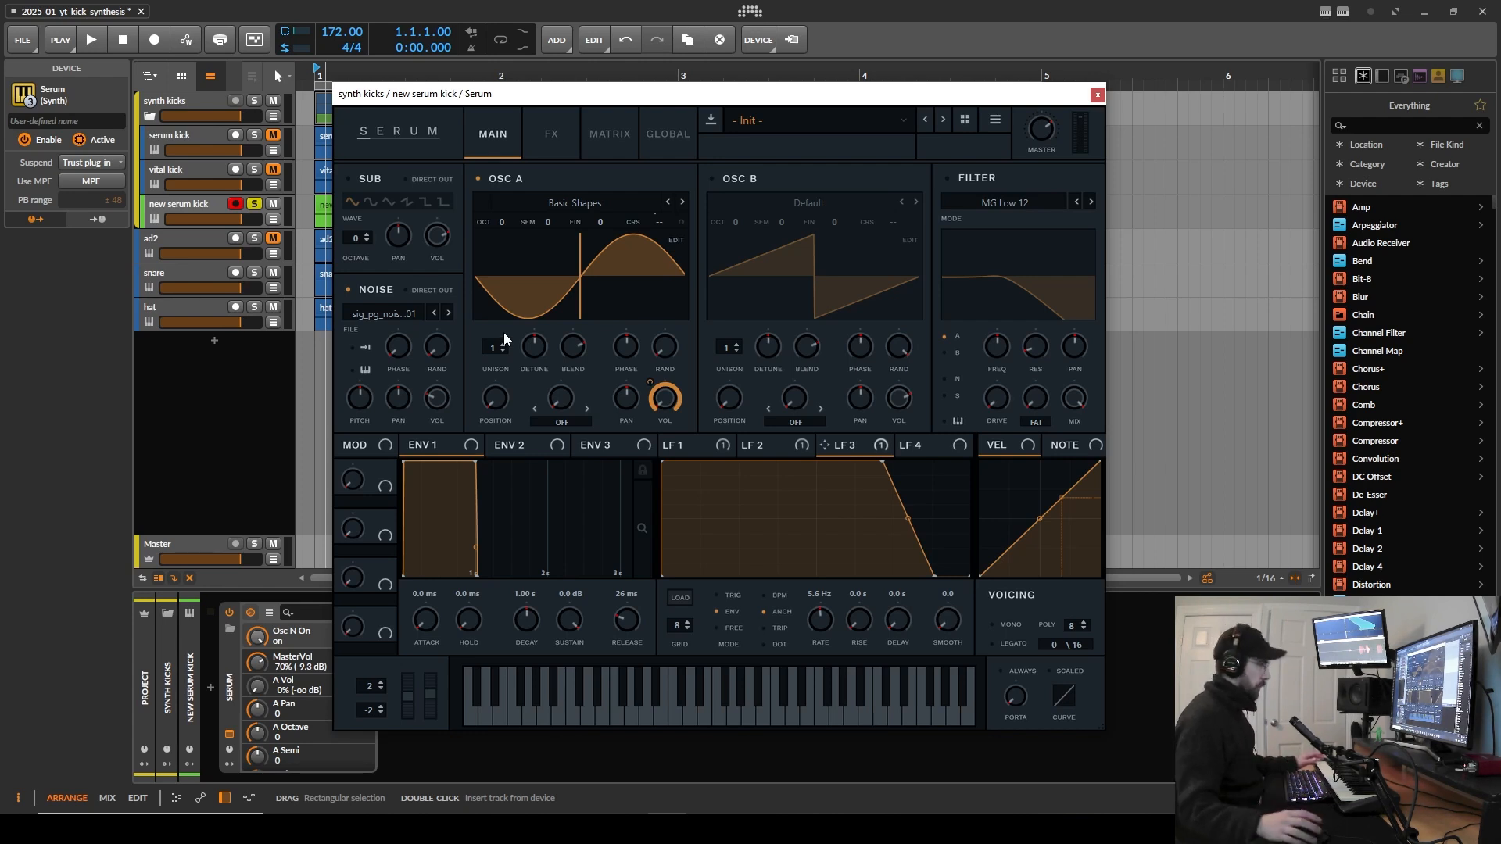
Step: Turn the noise oscillator's random phase fully down and set its phase to 33%
{"action": "left_click_drag", "start_coordinate": [438, 345], "coordinate": [448, 323]}
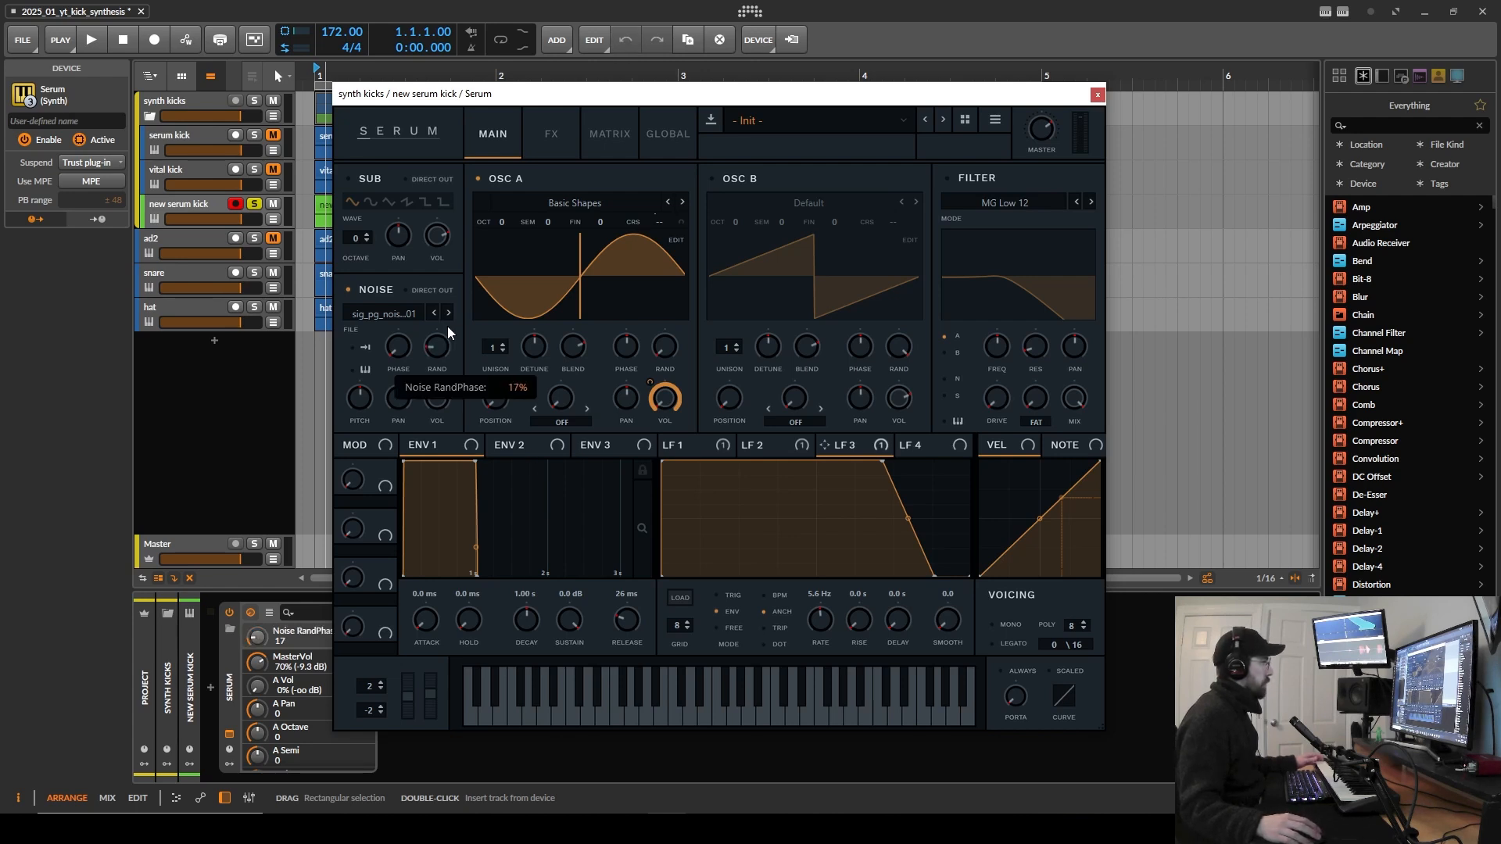
{"action": "left_click_drag", "start_coordinate": [447, 326], "coordinate": [435, 439]}
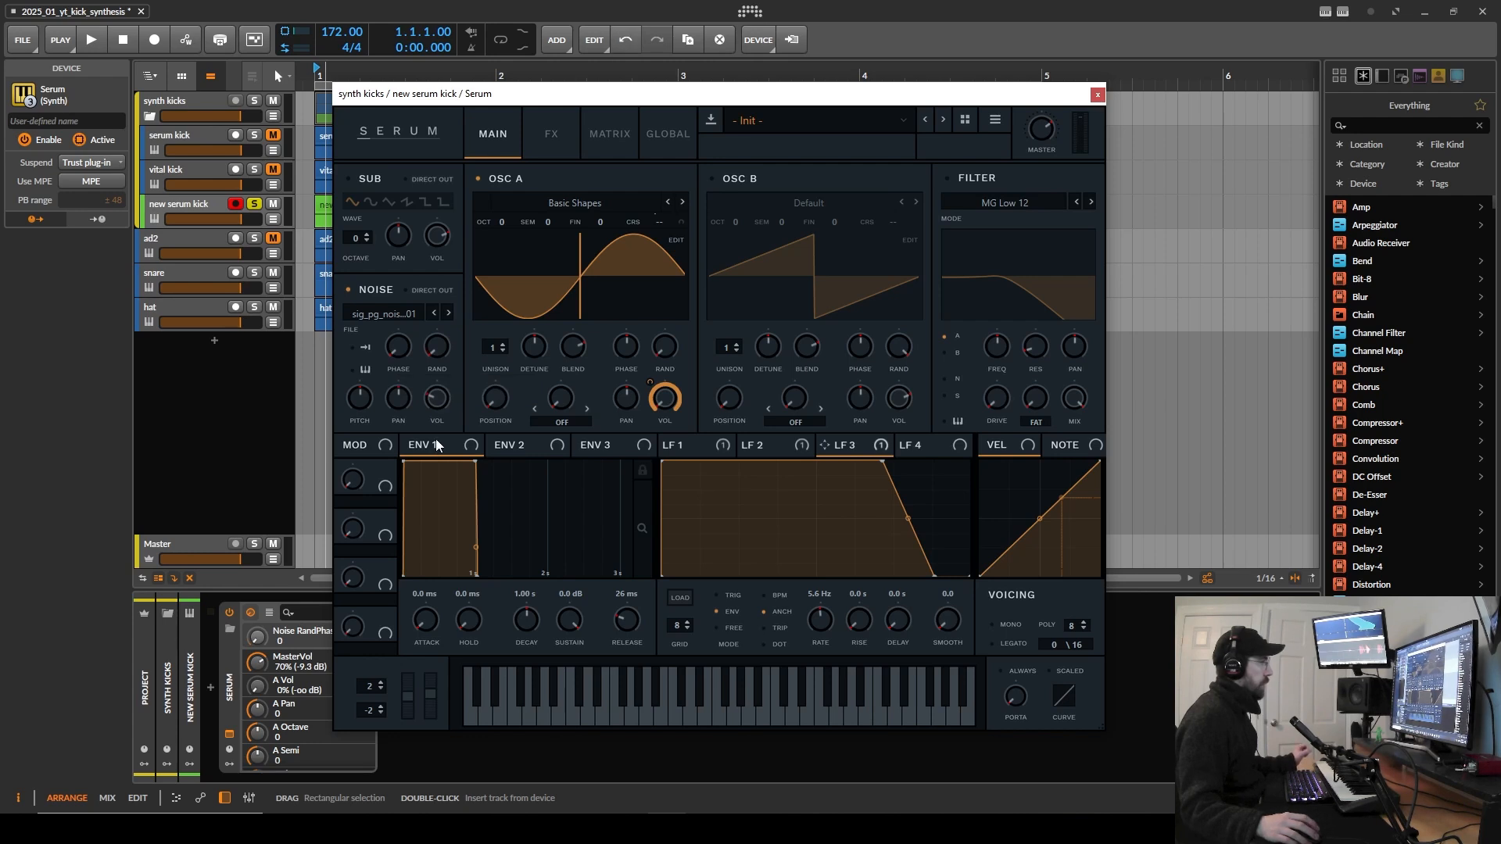
{"action": "left_click_drag", "start_coordinate": [395, 349], "coordinate": [405, 294]}
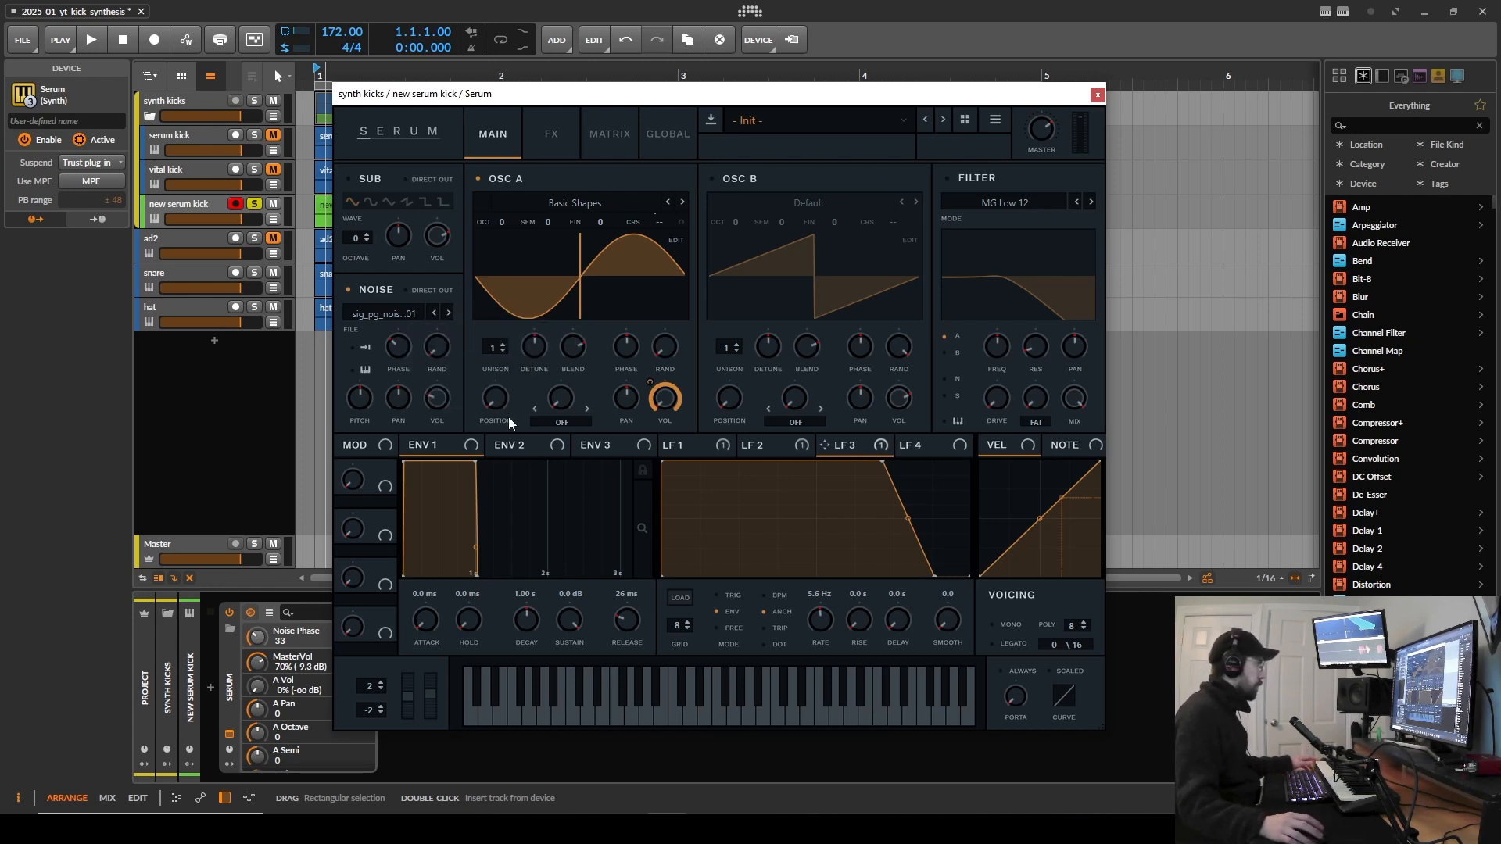
Step: Set the noise oscillator's level to 0% and route LFO 4 to its volume
{"action": "left_click_drag", "start_coordinate": [443, 395], "coordinate": [452, 552]}
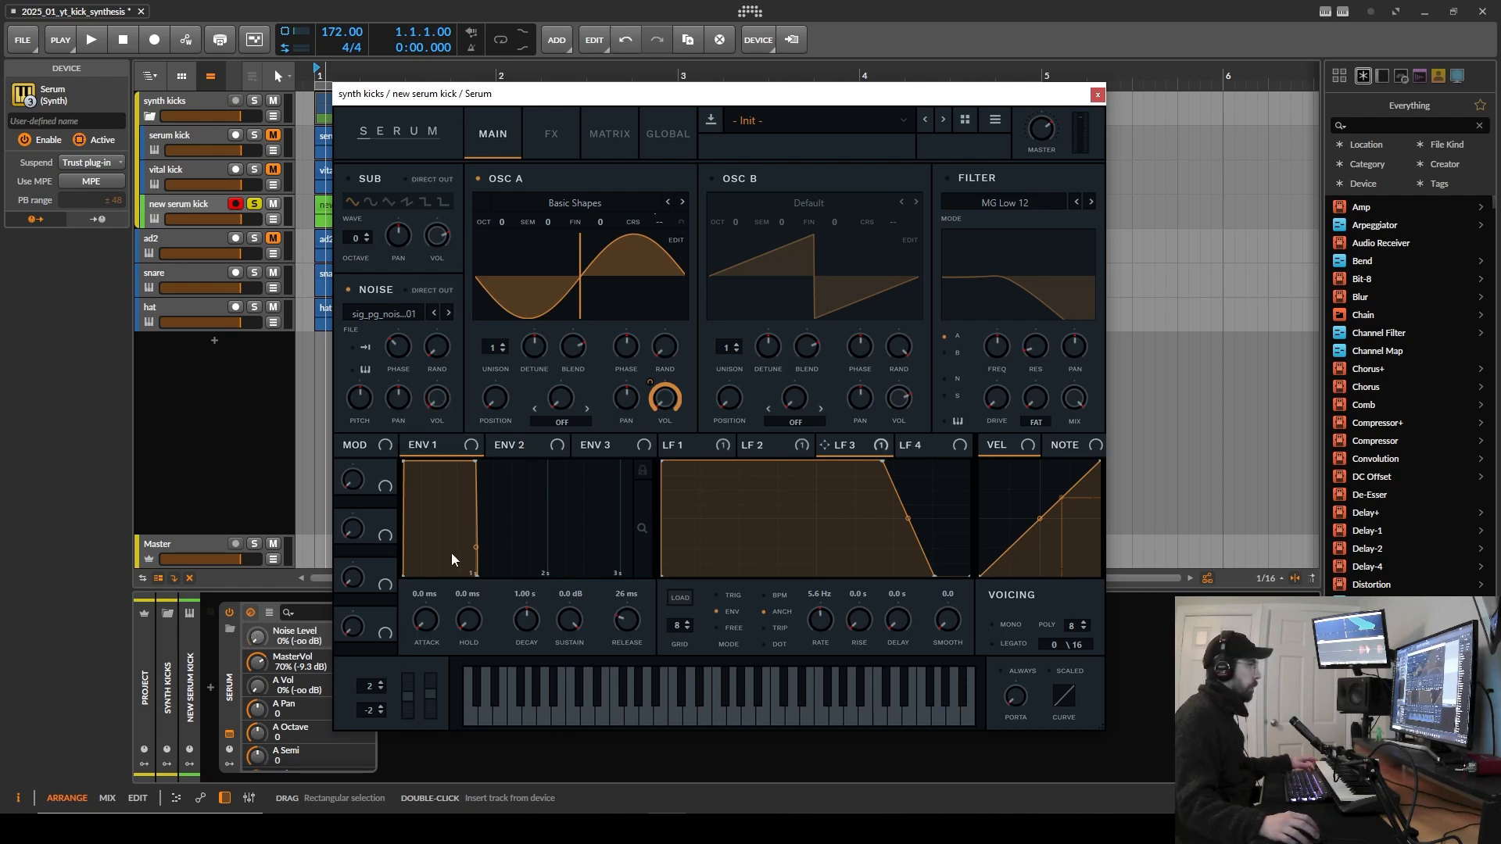
{"action": "left_click", "coordinate": [927, 450]}
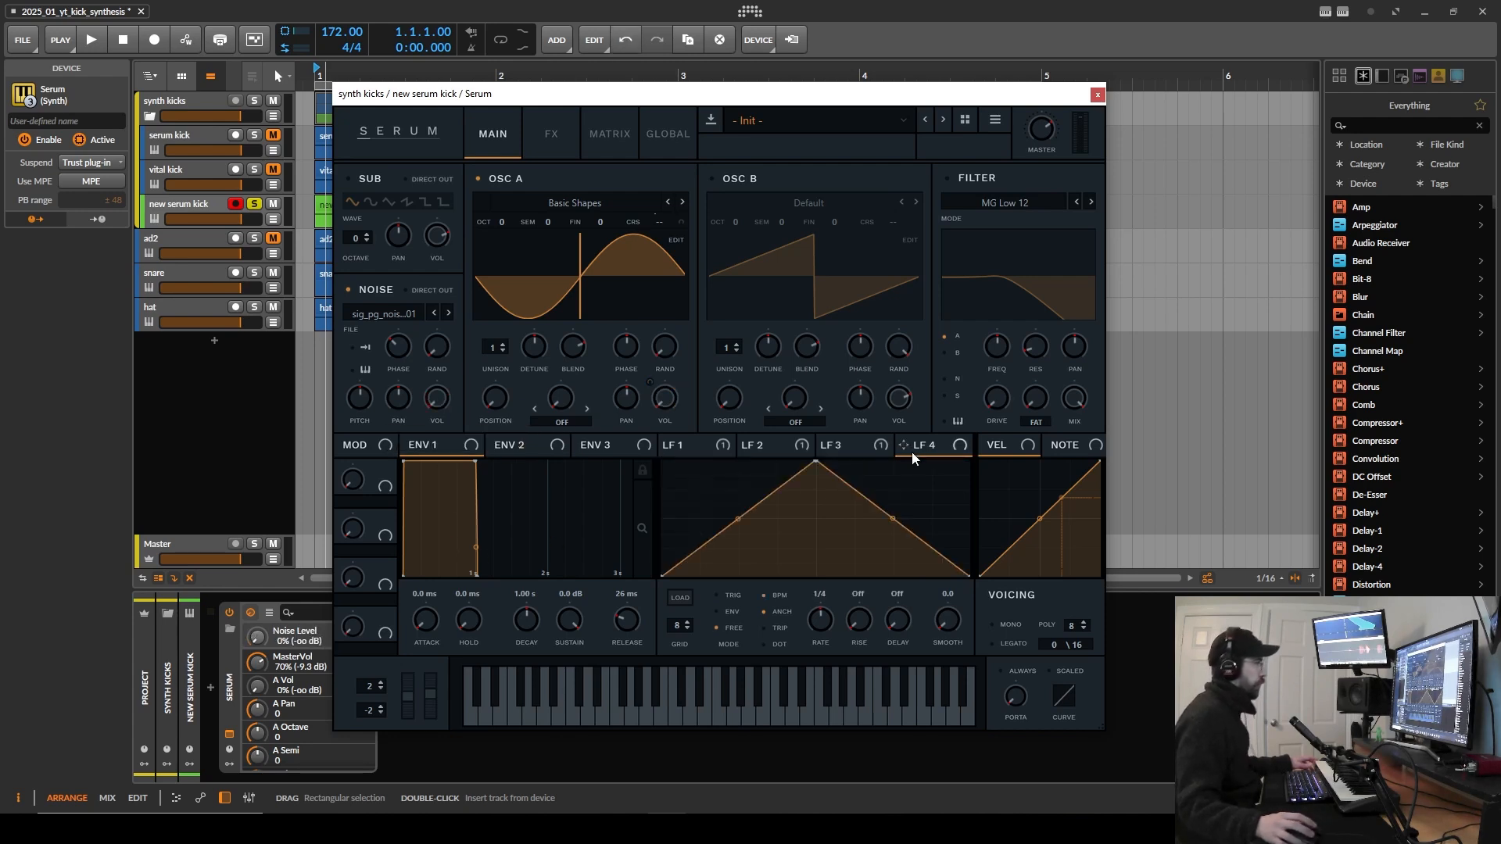
{"action": "left_click_drag", "start_coordinate": [903, 445], "coordinate": [441, 400]}
Step: Shape LFO 4 to rise from zero at about 20% of the cycle to a peak at about 37%, in envelope mode, unsynced, at 5.6 Hz
{"action": "double_click", "coordinate": [716, 565]}
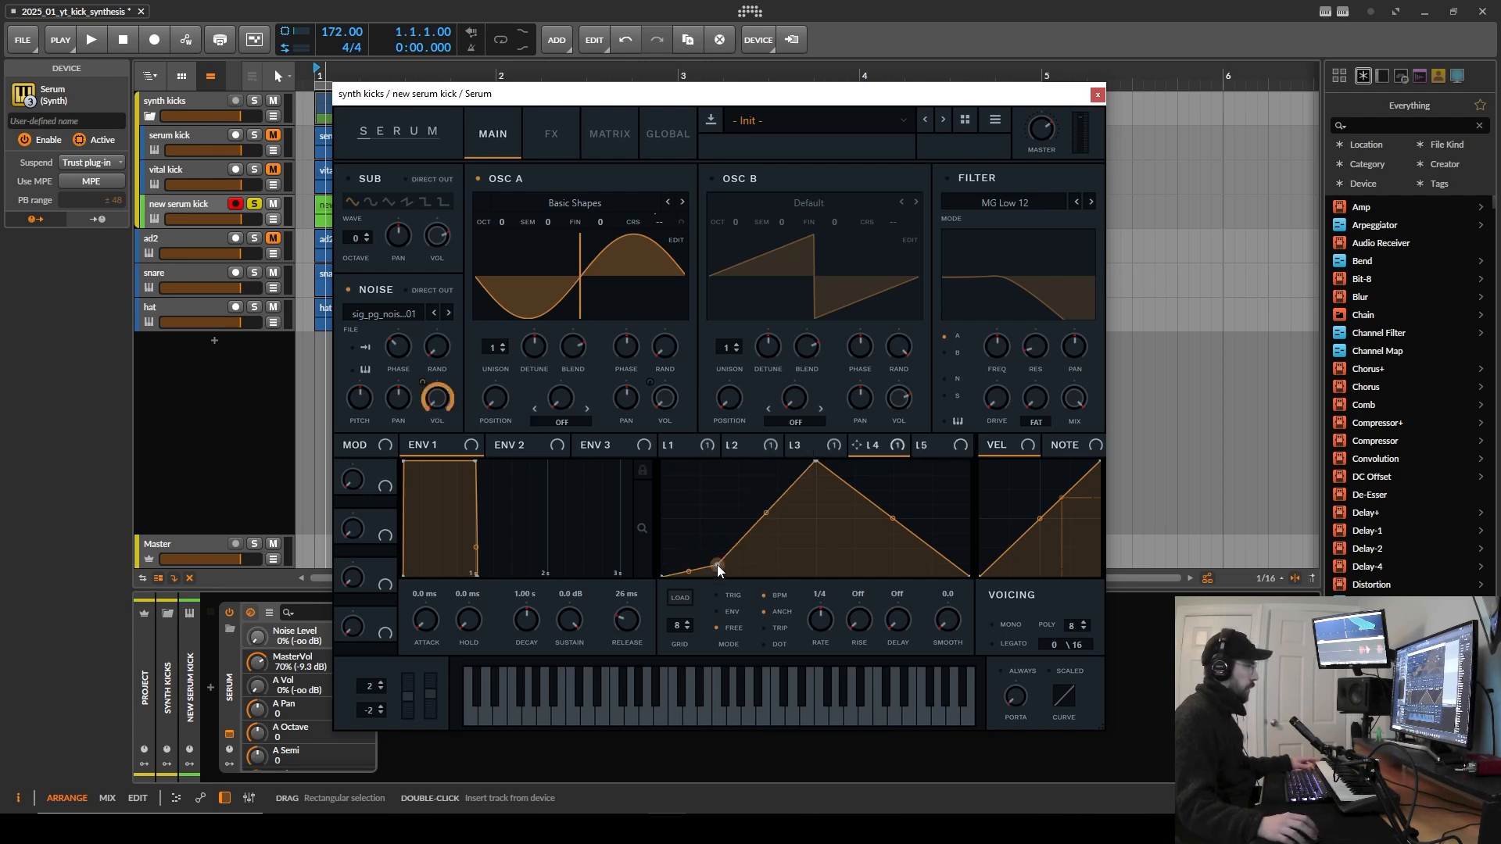
{"action": "left_click_drag", "start_coordinate": [716, 565], "coordinate": [722, 576]}
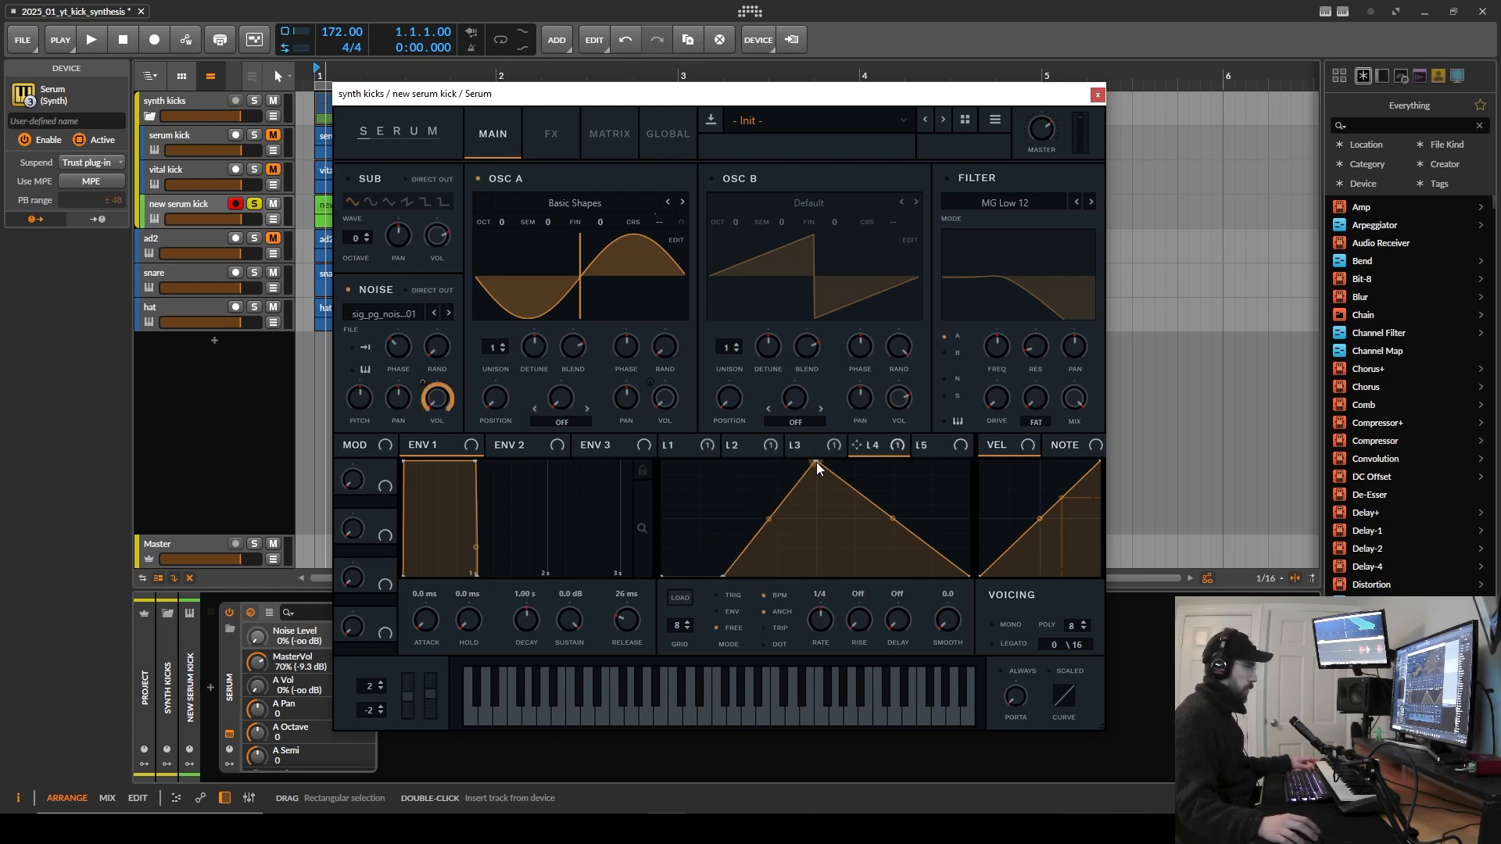
{"action": "left_click_drag", "start_coordinate": [817, 462], "coordinate": [775, 462]}
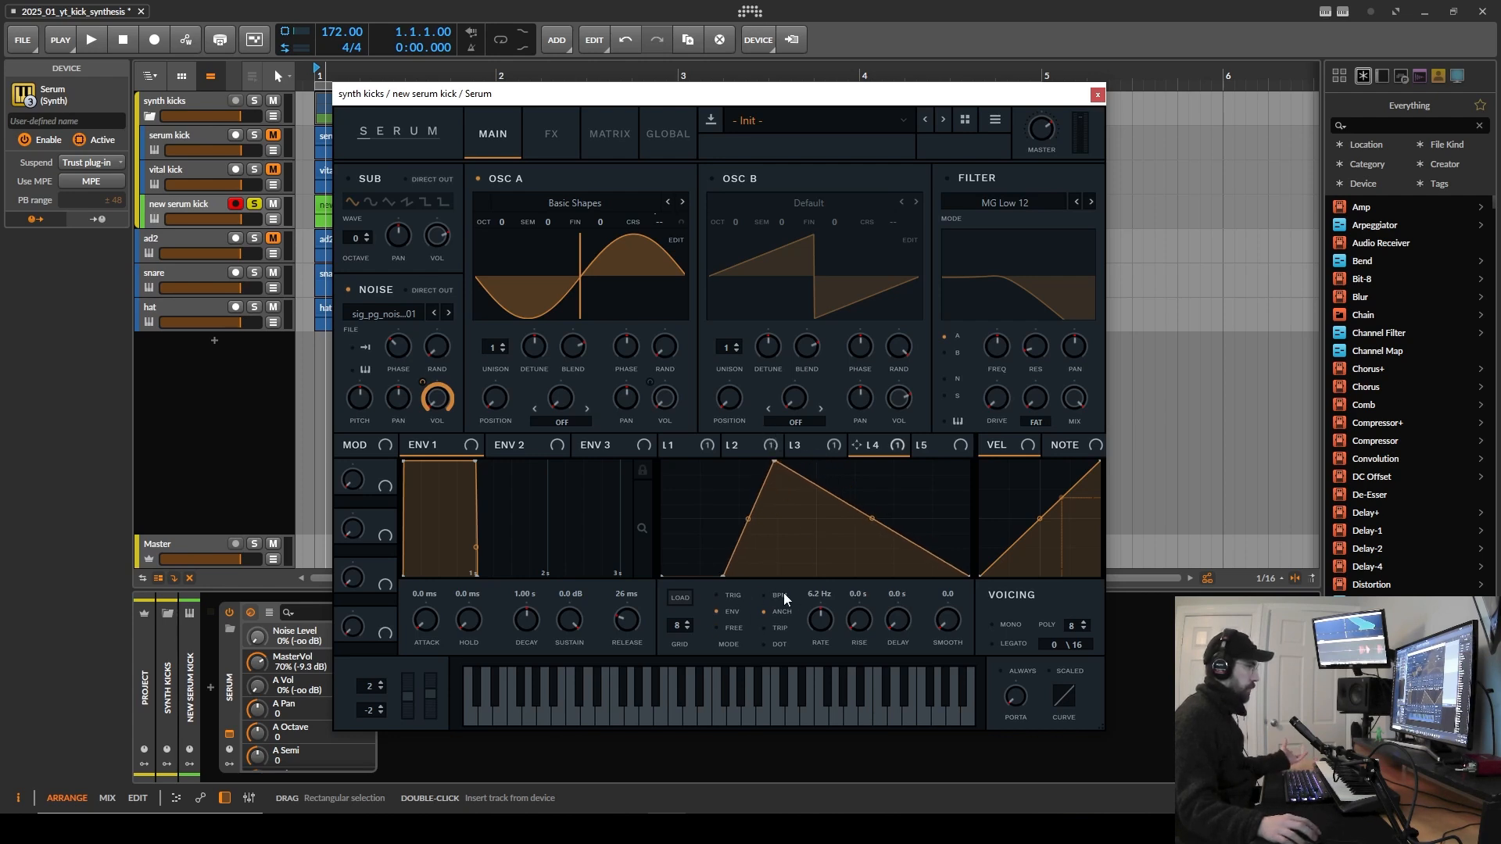
{"action": "left_click_drag", "start_coordinate": [829, 617], "coordinate": [827, 621]}
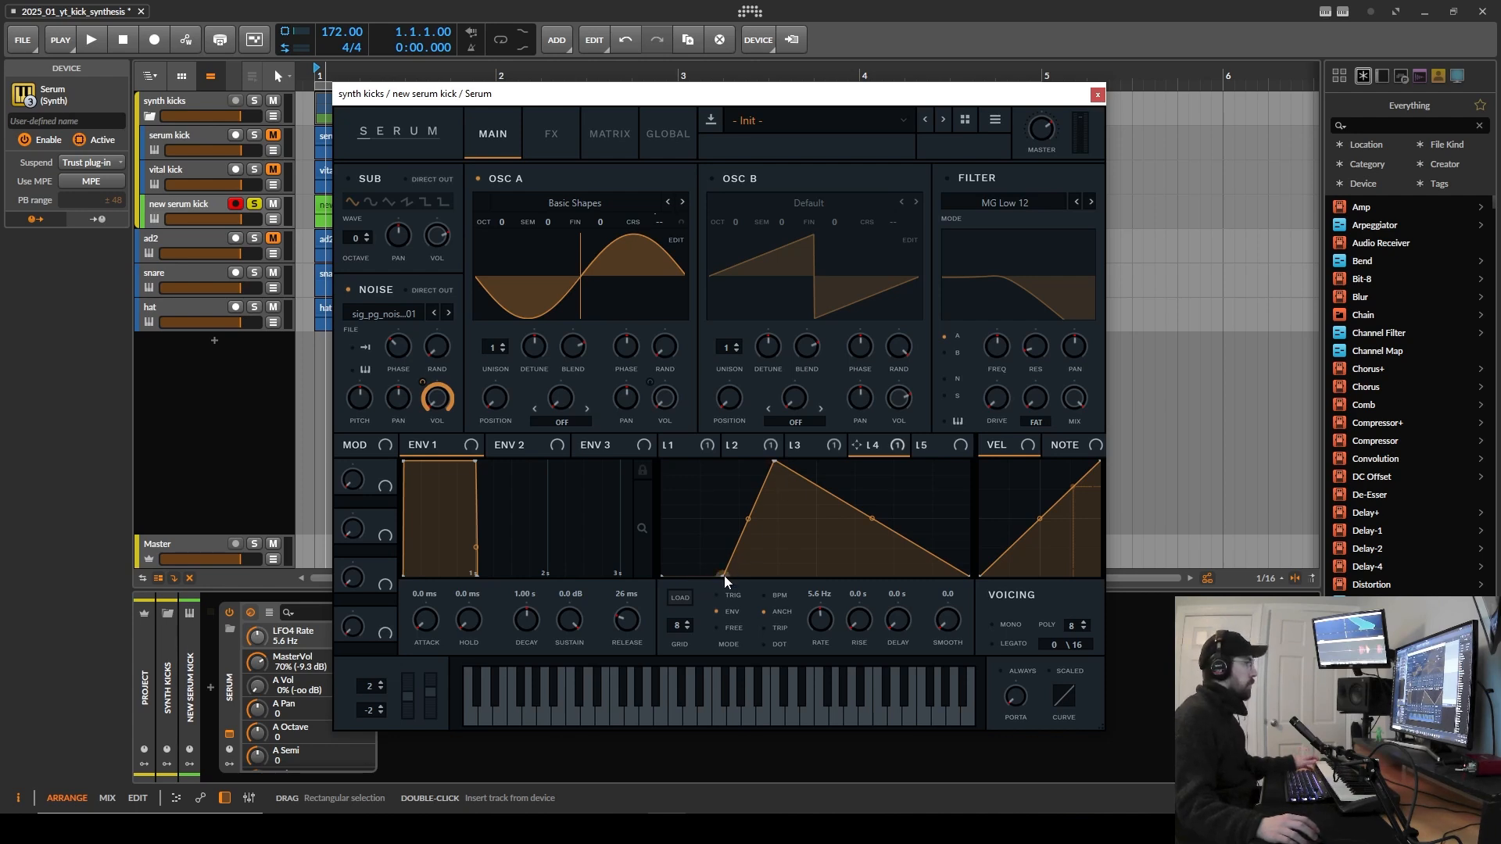
Step: Move the start of LFO 4's rise to about 16% of the cycle and its peak to about 25%
{"action": "mouse_move", "coordinate": [724, 575]}
{"action": "left_mouse_down"}
{"action": "mouse_move", "coordinate": [743, 593]}
{"action": "mouse_move", "coordinate": [729, 598]}
{"action": "left_mouse_up"}
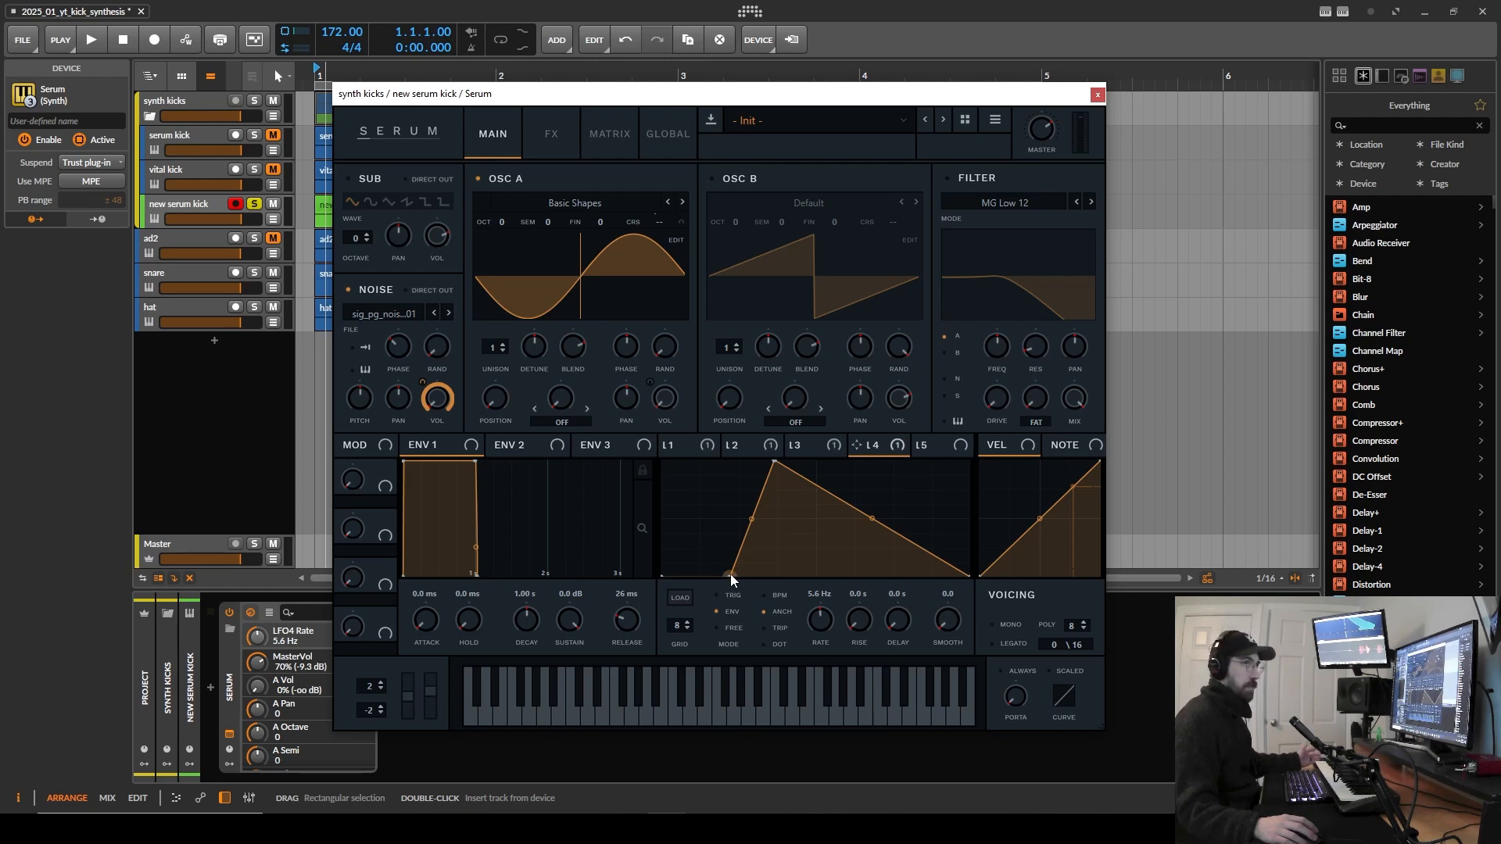
{"action": "left_click_drag", "start_coordinate": [730, 576], "coordinate": [609, 519]}
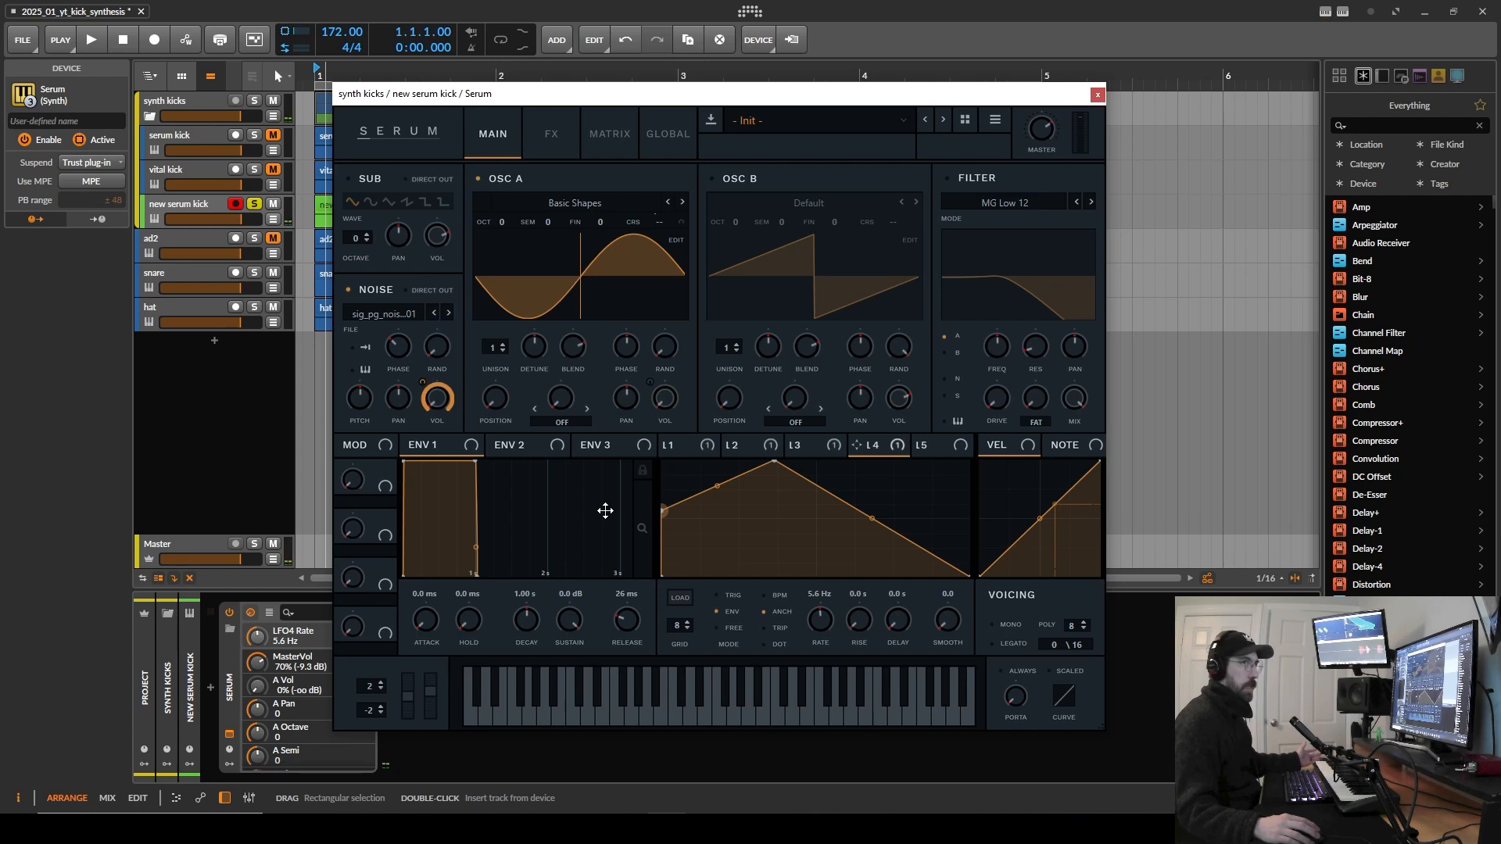
{"action": "left_click_drag", "start_coordinate": [605, 510], "coordinate": [701, 623]}
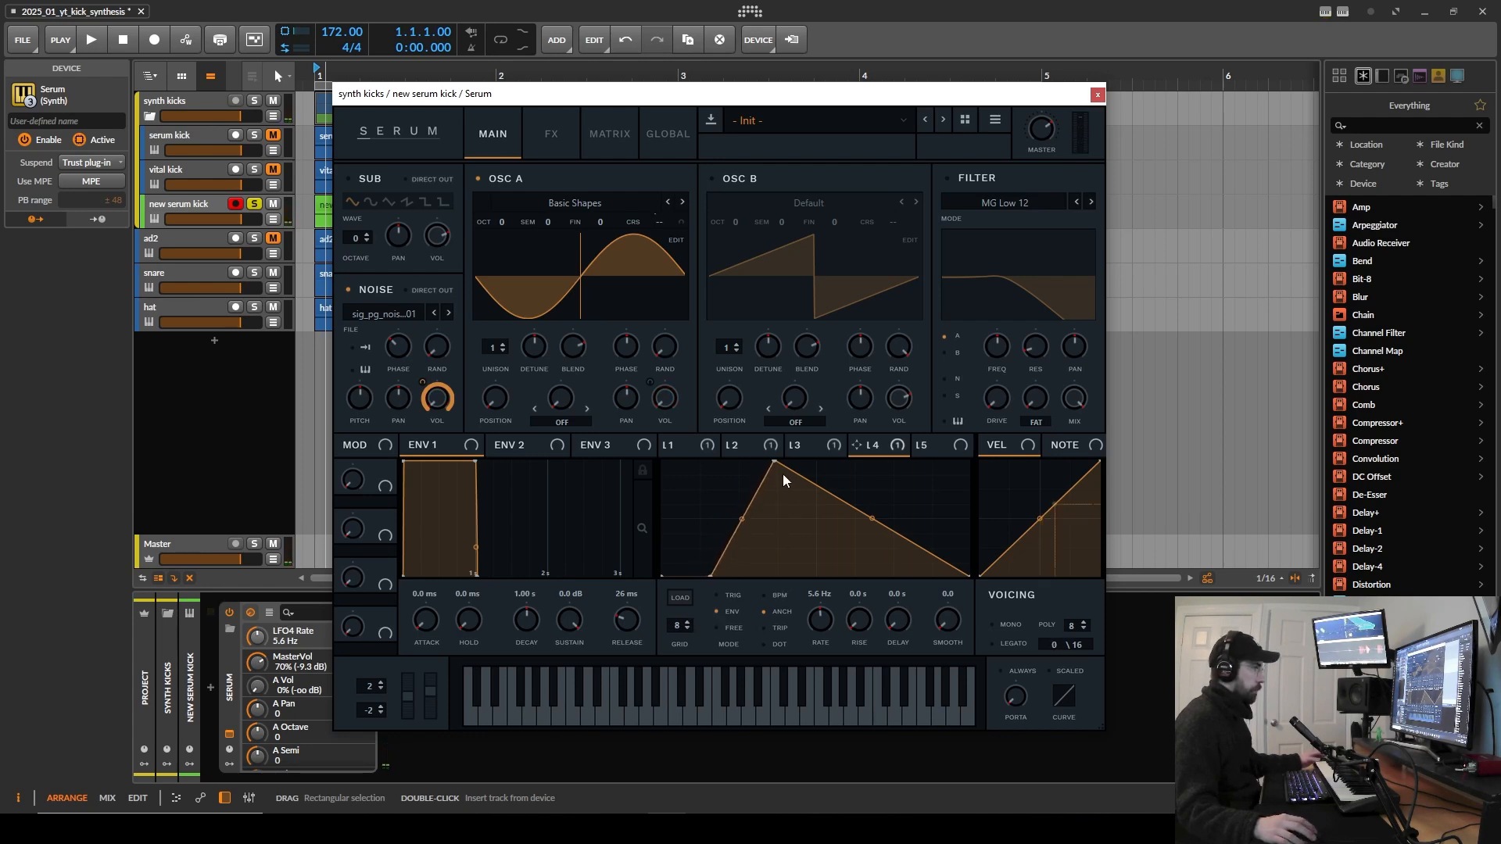
{"action": "left_click_drag", "start_coordinate": [778, 465], "coordinate": [739, 426]}
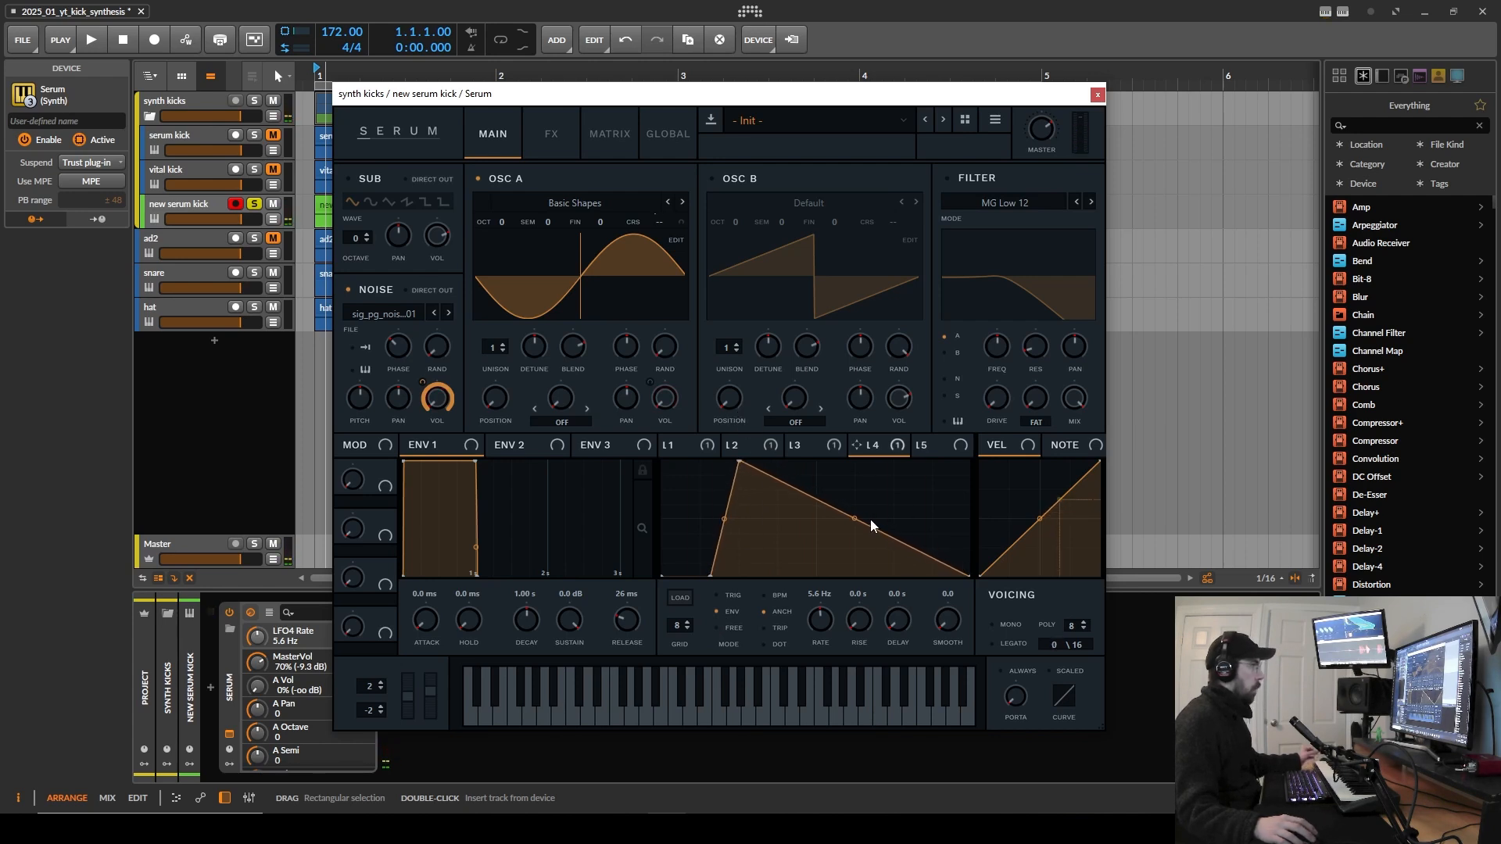
Step: Add a point to LFO 4 at about 26% of the cycle and 60% height for a fast drop after a peak at about 23%
{"action": "double_click", "coordinate": [851, 540]}
{"action": "left_click_drag", "start_coordinate": [852, 541], "coordinate": [758, 523]}
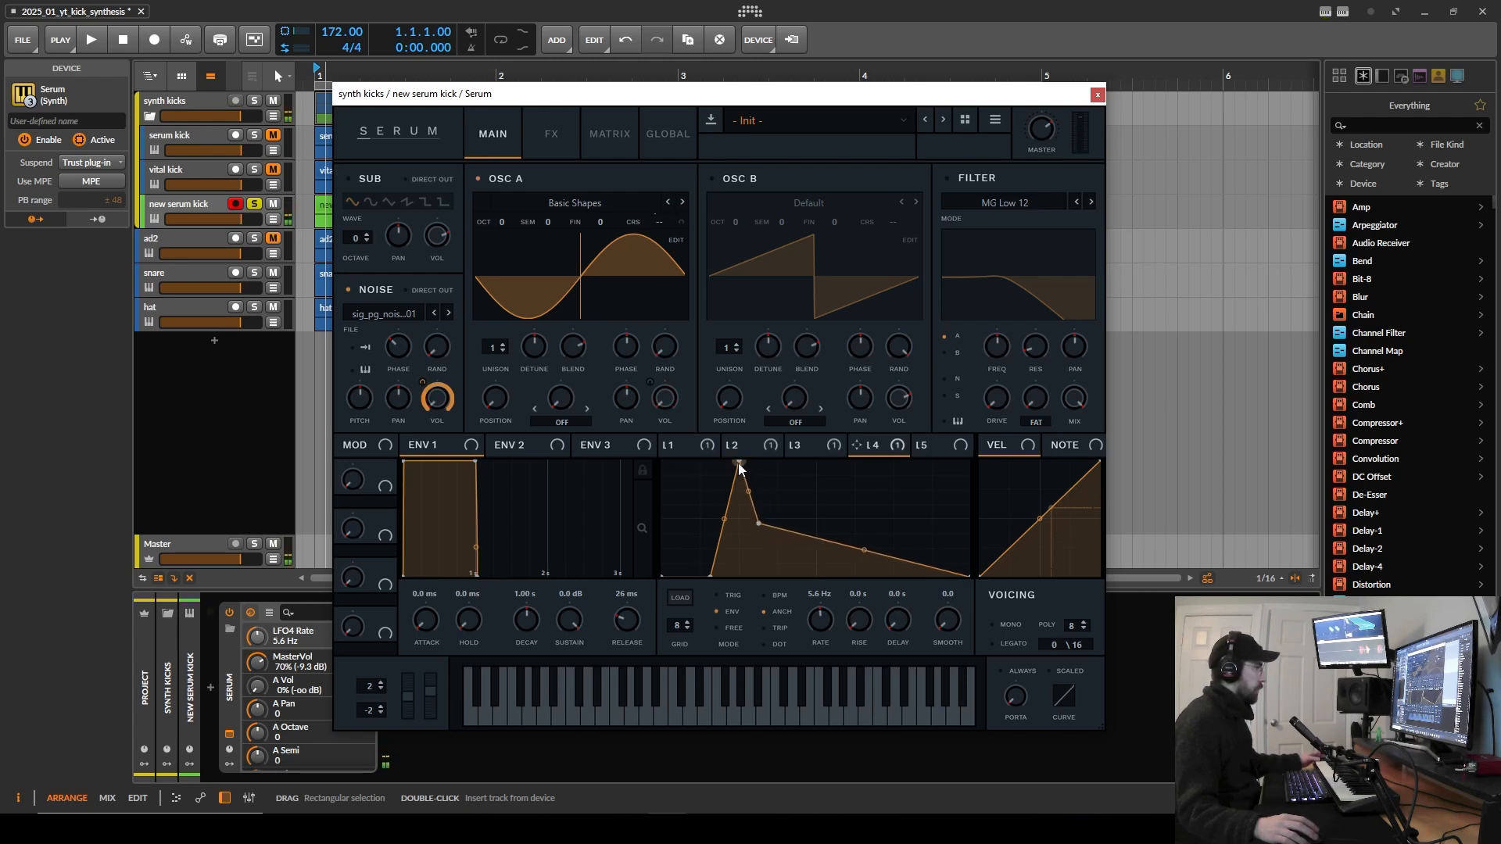
{"action": "left_click_drag", "start_coordinate": [739, 463], "coordinate": [734, 463]}
{"action": "left_click_drag", "start_coordinate": [757, 522], "coordinate": [742, 506]}
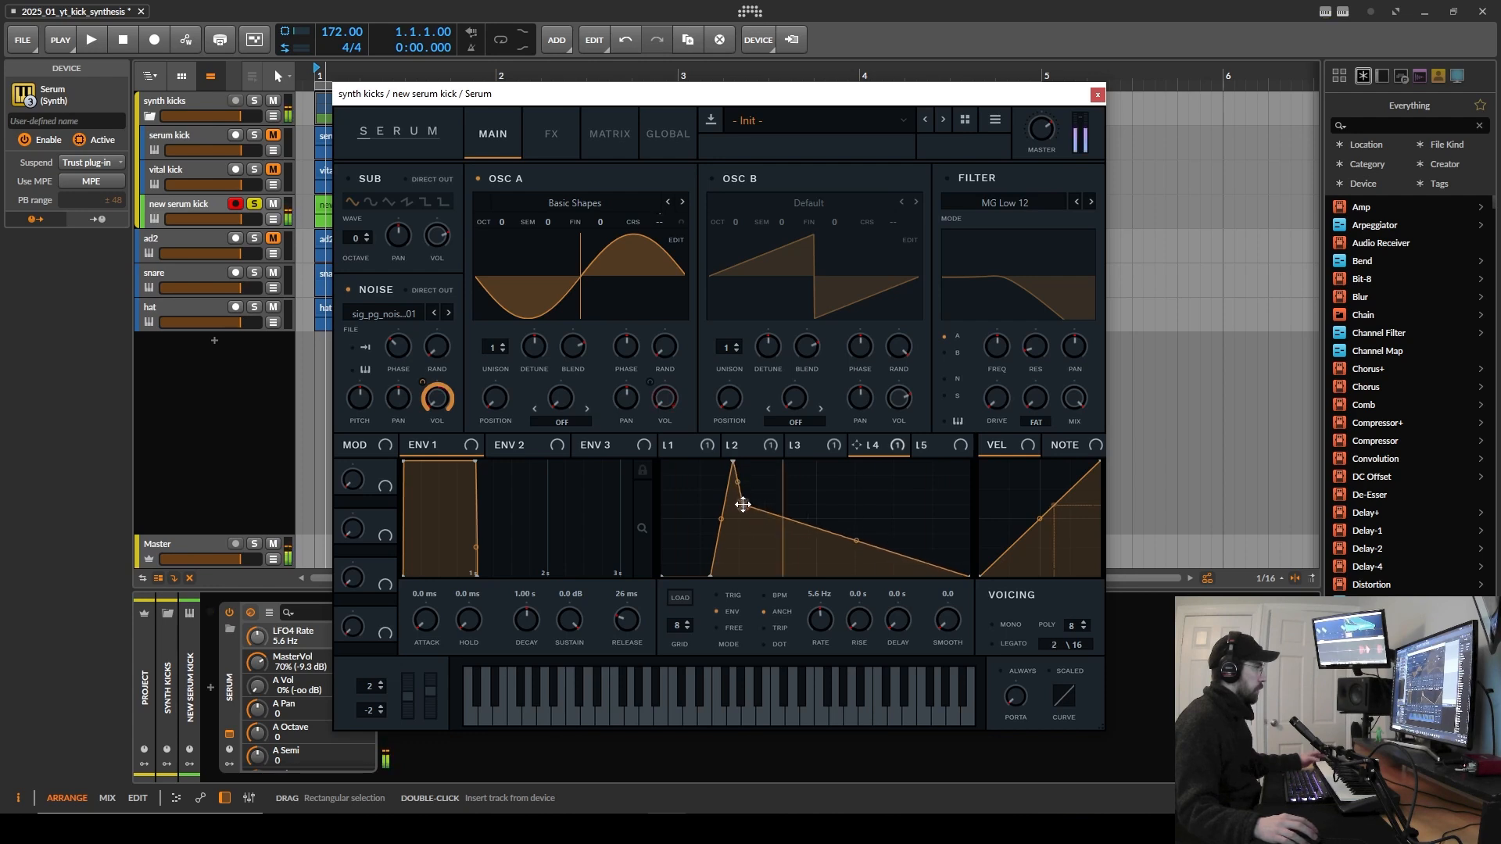
Step: Extend LFO 4's decay with a low dip at about 38% of the cycle, a small second bump at about 46% and a fading tail
{"action": "double_click", "coordinate": [773, 552]}
{"action": "left_click_drag", "start_coordinate": [759, 528], "coordinate": [778, 566]}
{"action": "double_click", "coordinate": [804, 529]}
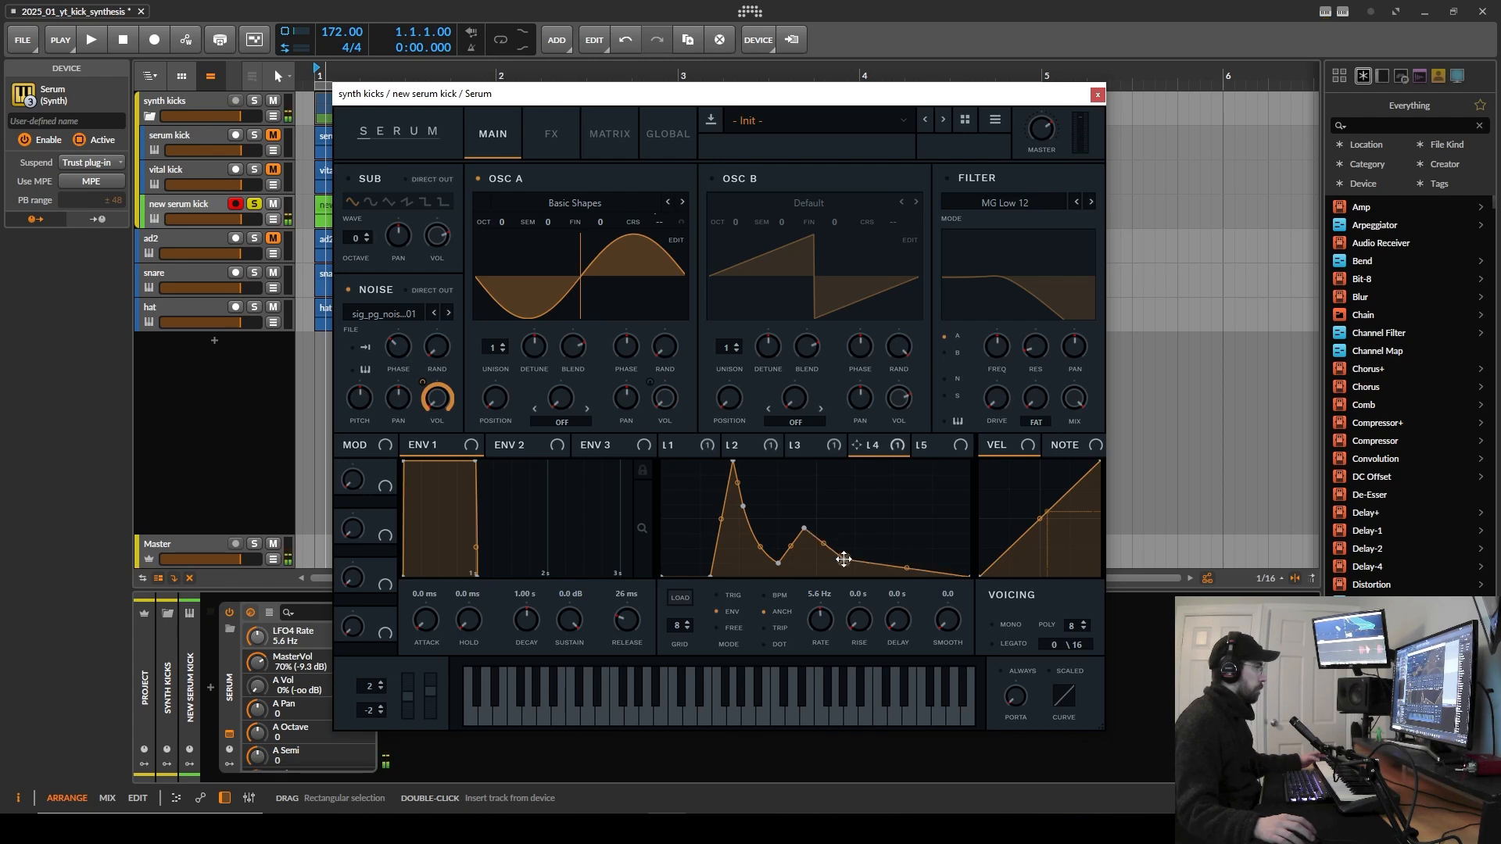
{"action": "double_click", "coordinate": [884, 565]}
{"action": "mouse_move", "coordinate": [884, 564]}
{"action": "left_mouse_down"}
{"action": "mouse_move", "coordinate": [922, 587]}
{"action": "mouse_move", "coordinate": [865, 571]}
{"action": "left_mouse_up"}
Step: Lower LFO 4's main peak to about 73% height, the drop point to about 34% and the second bump to about 15%
{"action": "mouse_move", "coordinate": [804, 529]}
{"action": "left_mouse_down"}
{"action": "mouse_move", "coordinate": [769, 569]}
{"action": "mouse_move", "coordinate": [819, 554]}
{"action": "left_mouse_up"}
{"action": "left_click_drag", "start_coordinate": [741, 509], "coordinate": [739, 538]}
{"action": "left_click_drag", "start_coordinate": [734, 462], "coordinate": [732, 509]}
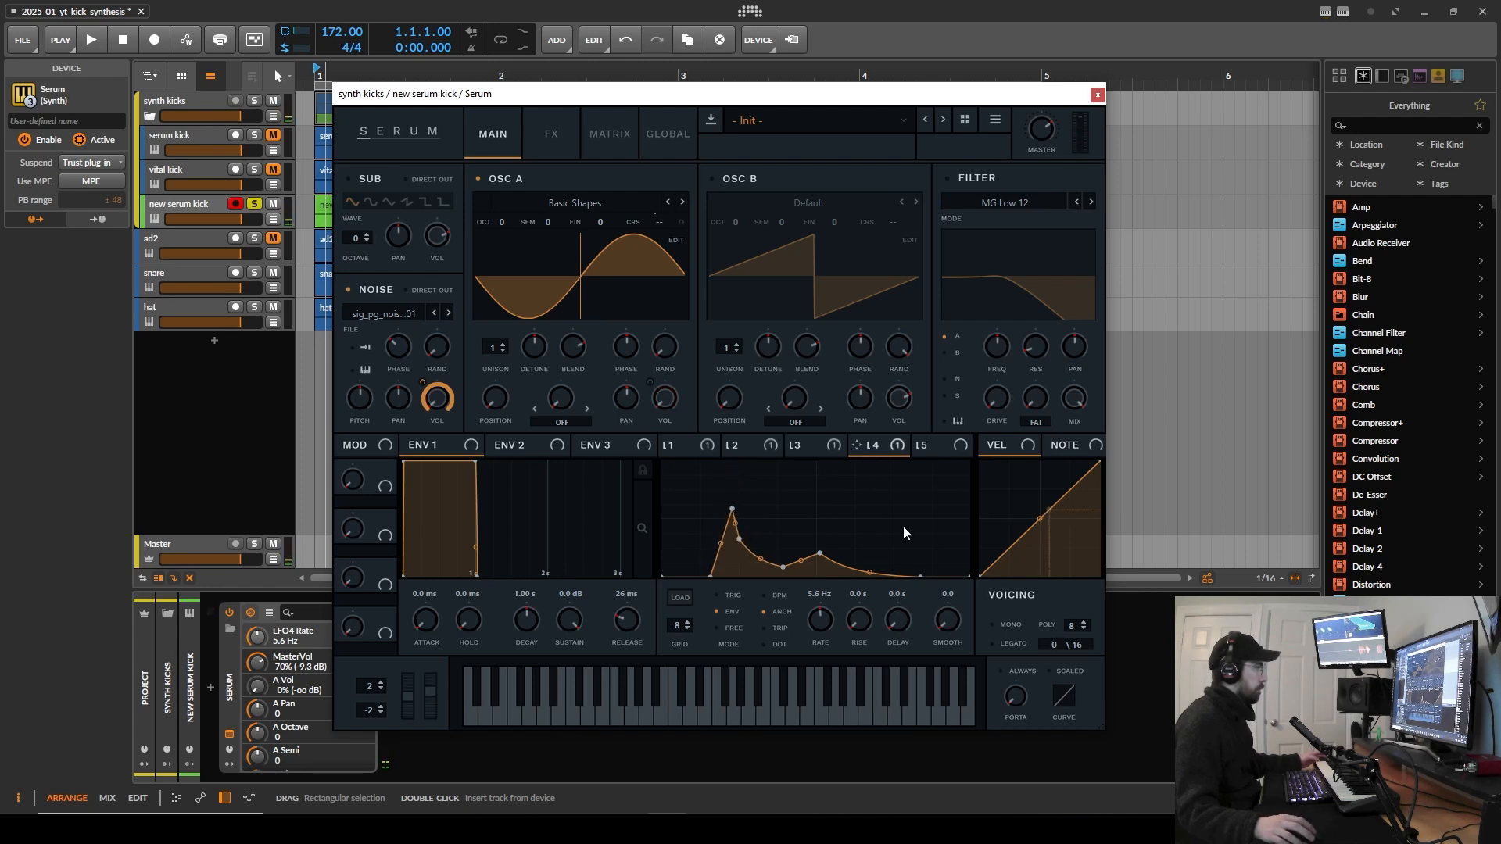
{"action": "left_click_drag", "start_coordinate": [819, 553], "coordinate": [768, 566]}
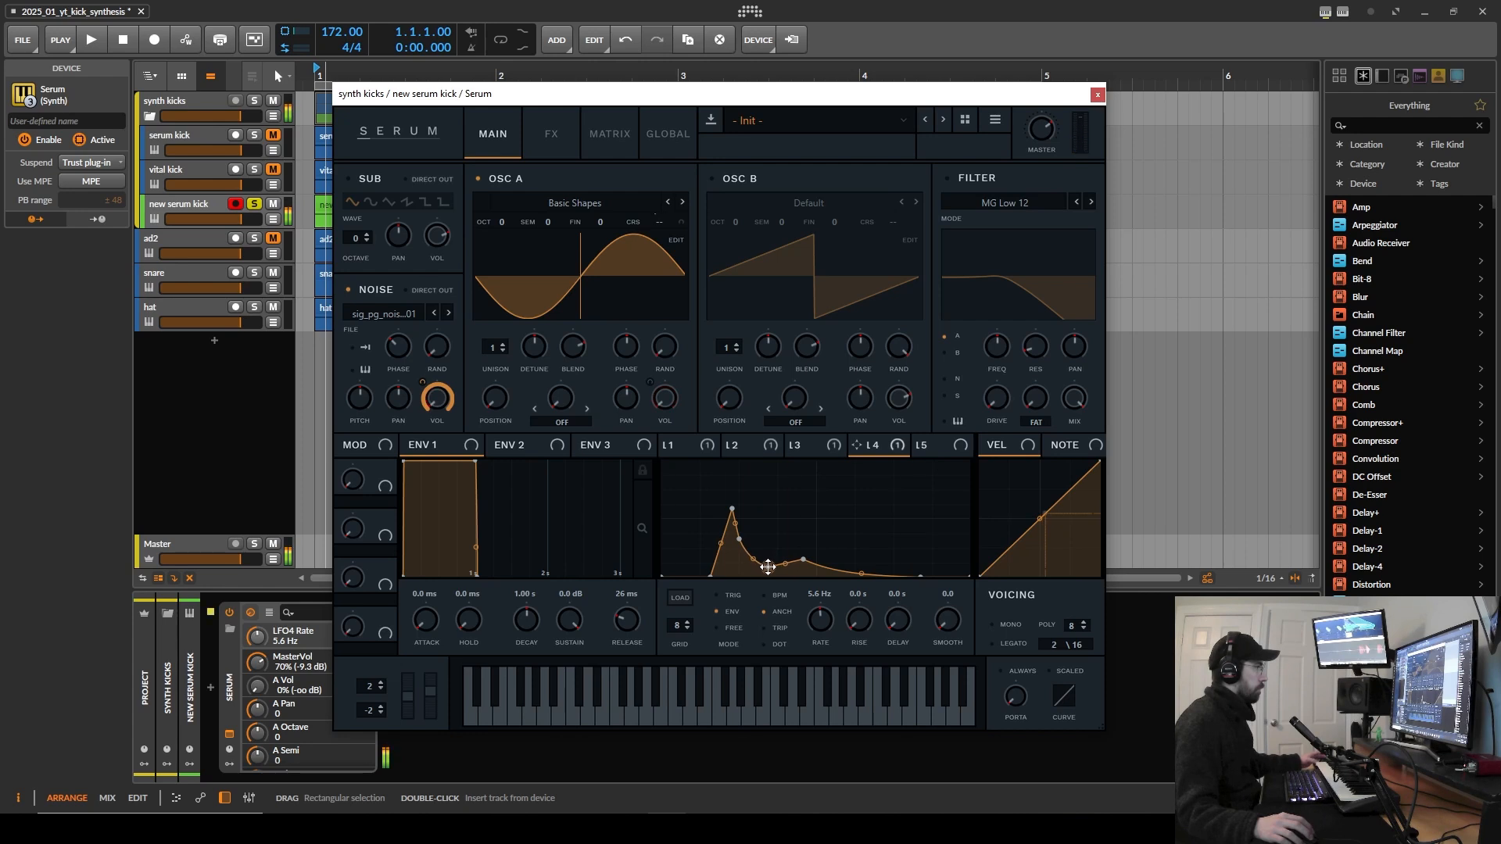
{"action": "mouse_move", "coordinate": [732, 509]}
{"action": "left_mouse_down"}
{"action": "mouse_move", "coordinate": [732, 469]}
{"action": "mouse_move", "coordinate": [730, 493]}
{"action": "left_mouse_up"}
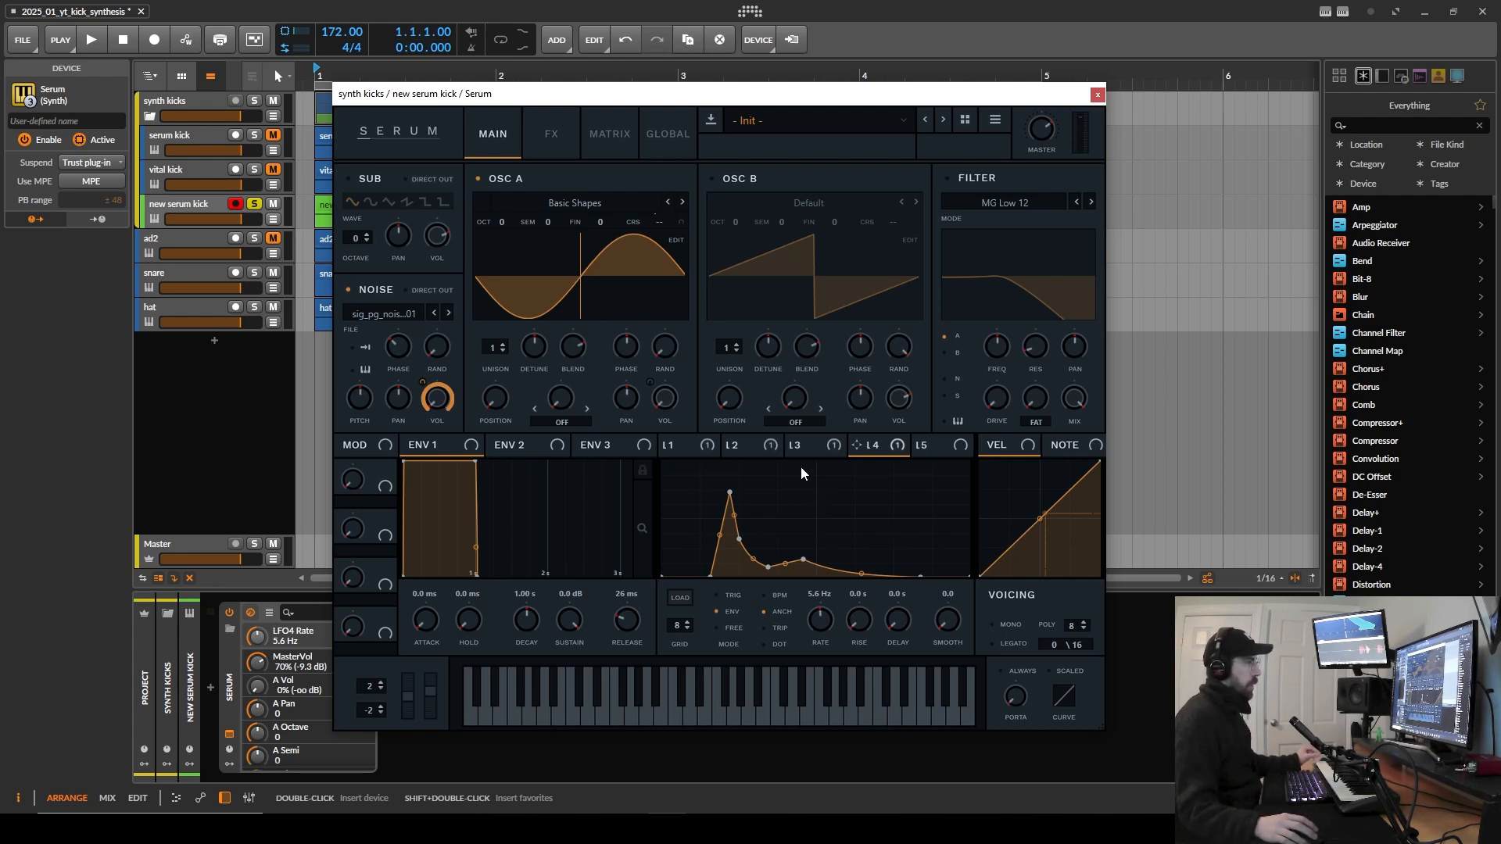
Step: Compare the curve shapes and rates of LFOs 1 to 4
{"action": "left_click", "coordinate": [743, 446]}
{"action": "left_click", "coordinate": [688, 447]}
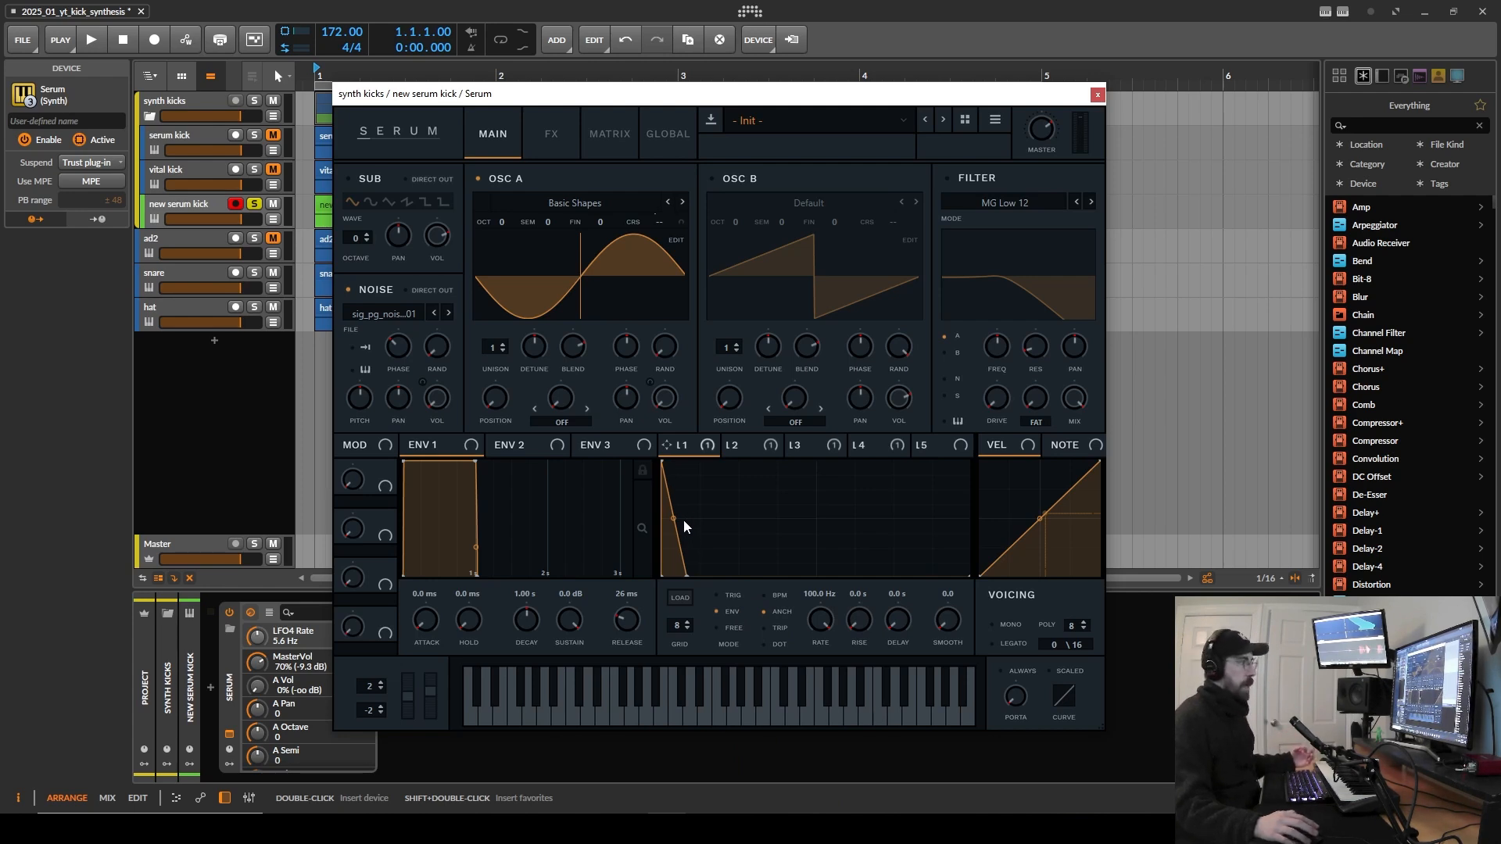
{"action": "left_click", "coordinate": [814, 454]}
{"action": "left_click", "coordinate": [755, 447]}
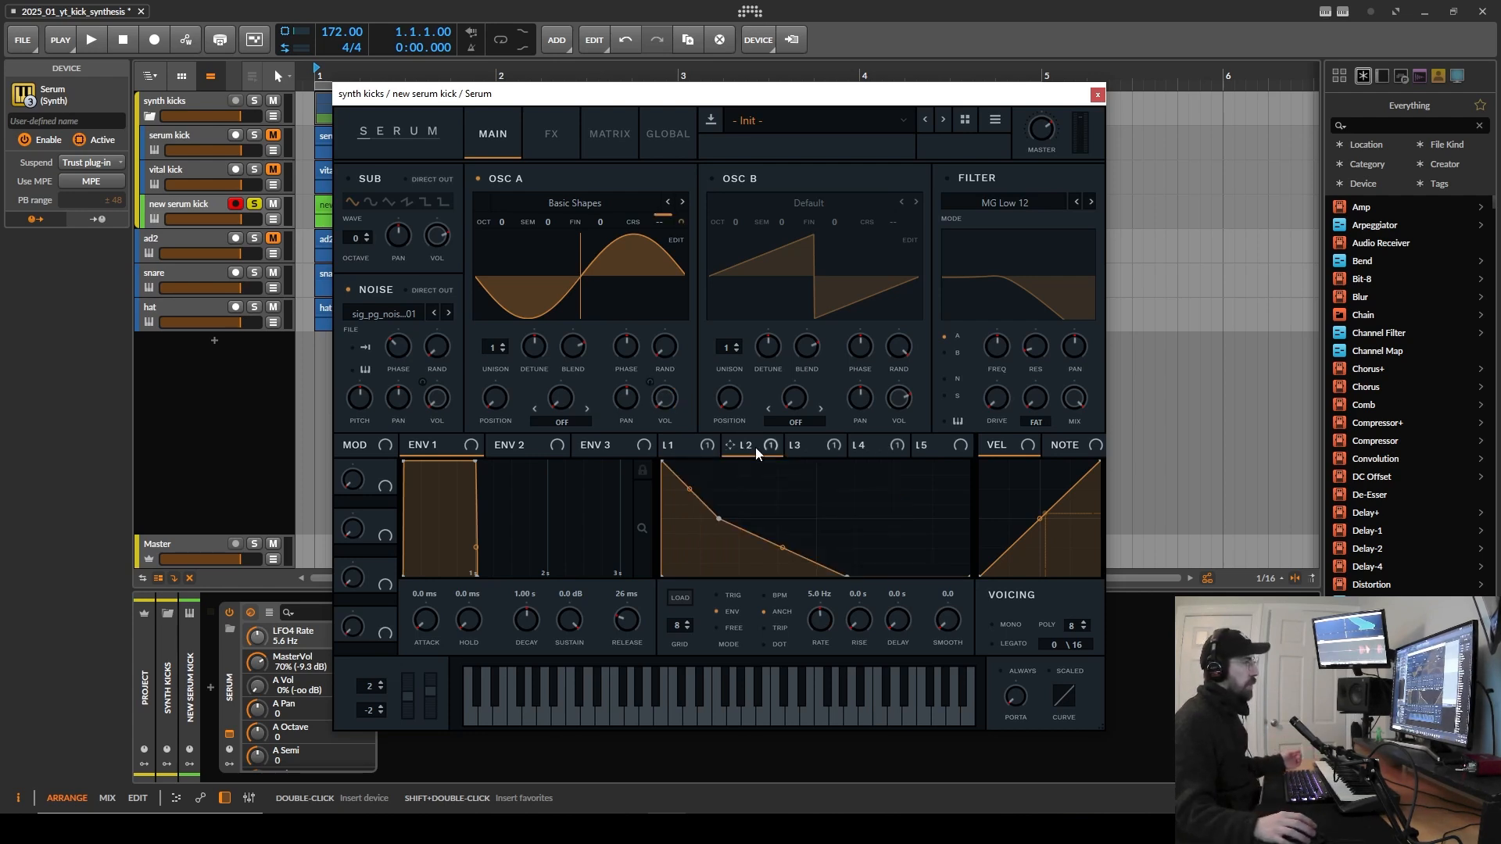
{"action": "left_click", "coordinate": [871, 445]}
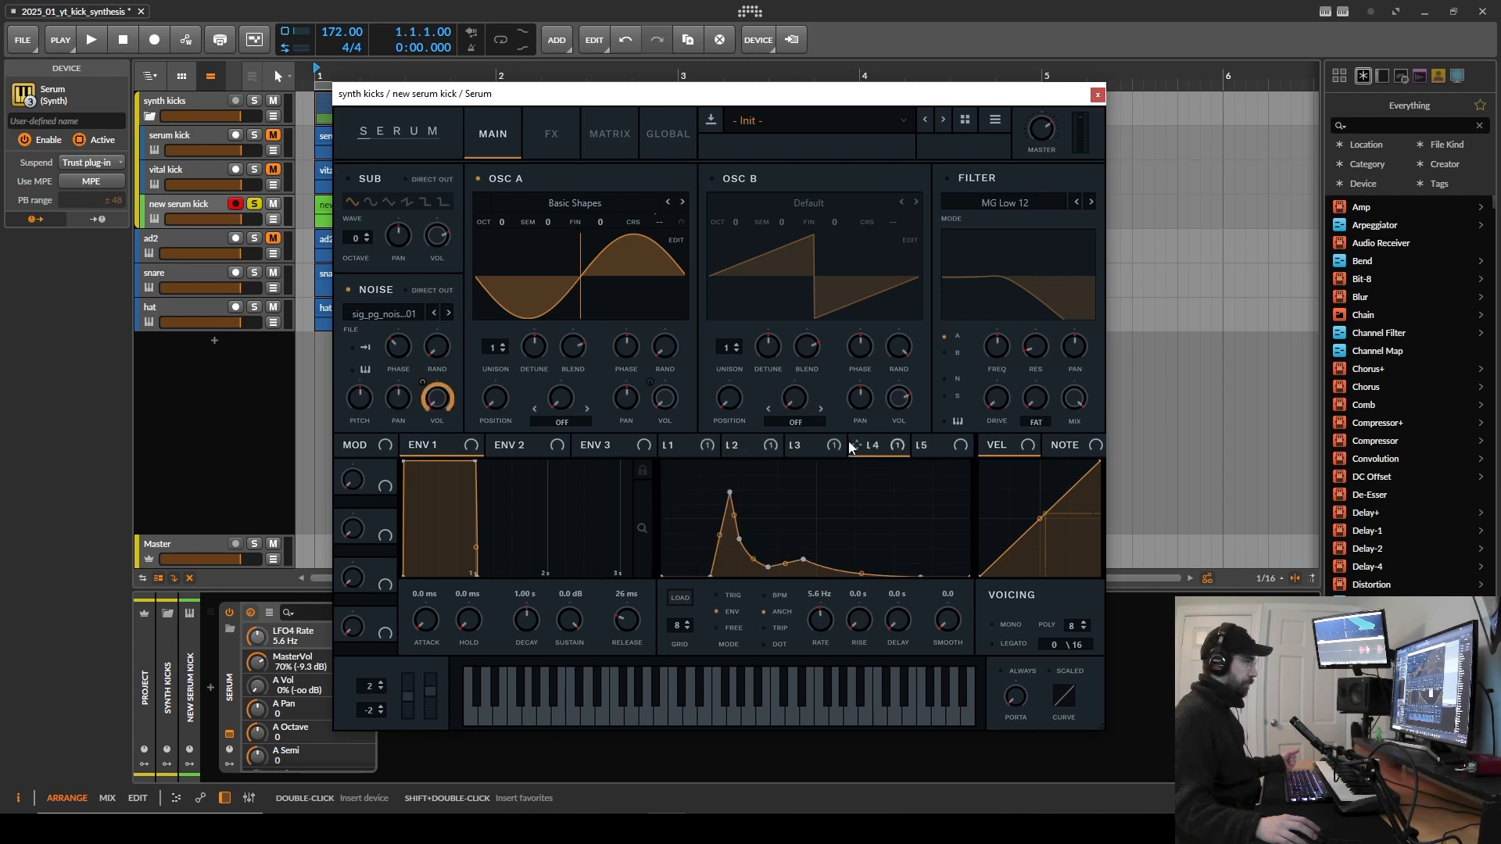
{"action": "left_click", "coordinate": [694, 443]}
{"action": "left_click", "coordinate": [872, 445]}
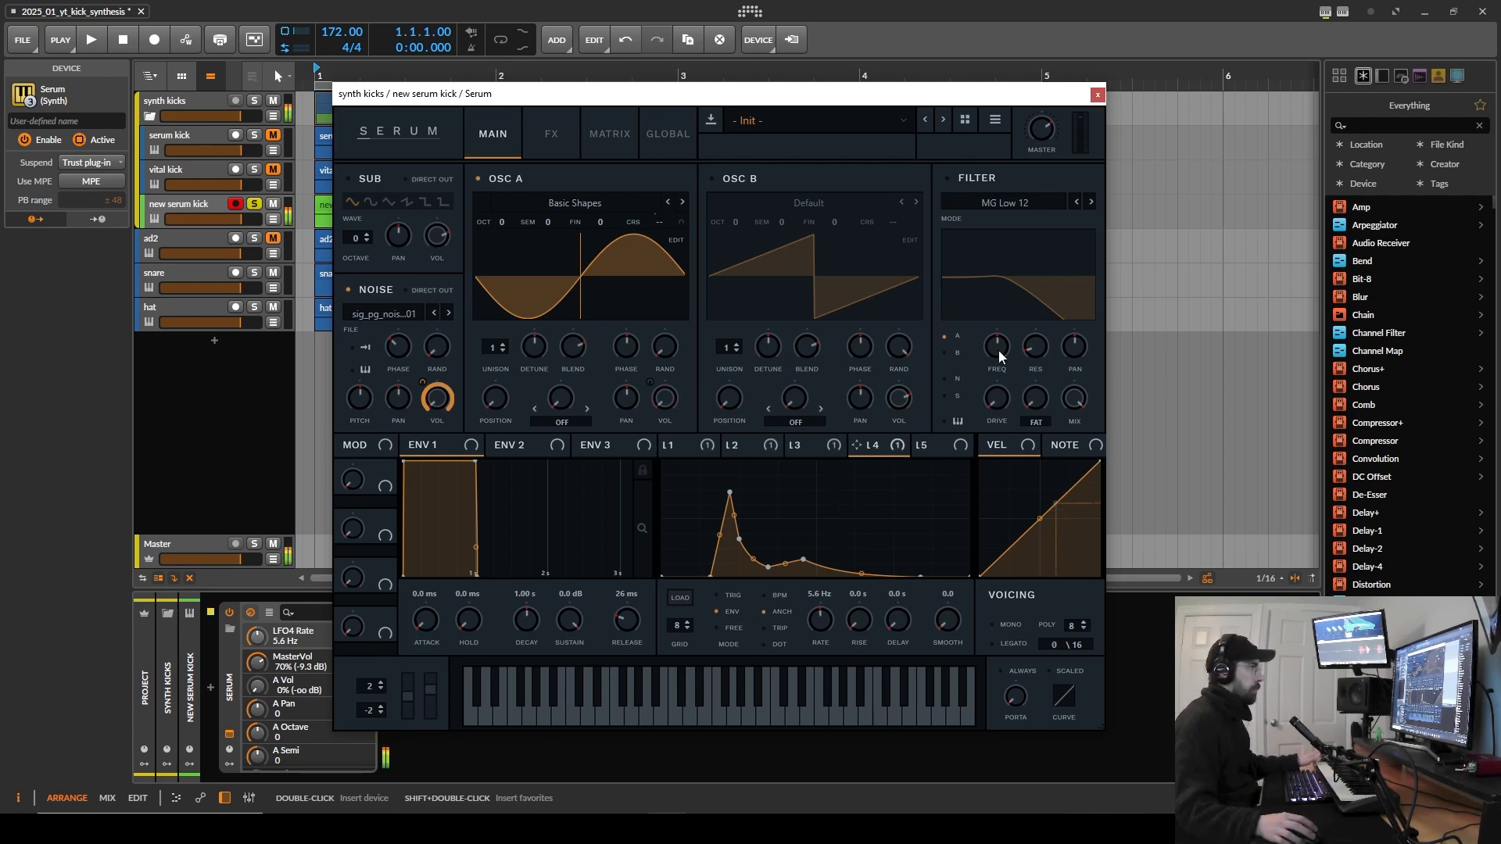
Step: Filter only the noise oscillator with High 24 at cutoff 70 and resonance 4, and set LFO 4's modulation amount on the noise volume to 63
{"action": "left_click", "coordinate": [988, 181]}
{"action": "left_click", "coordinate": [1002, 202]}
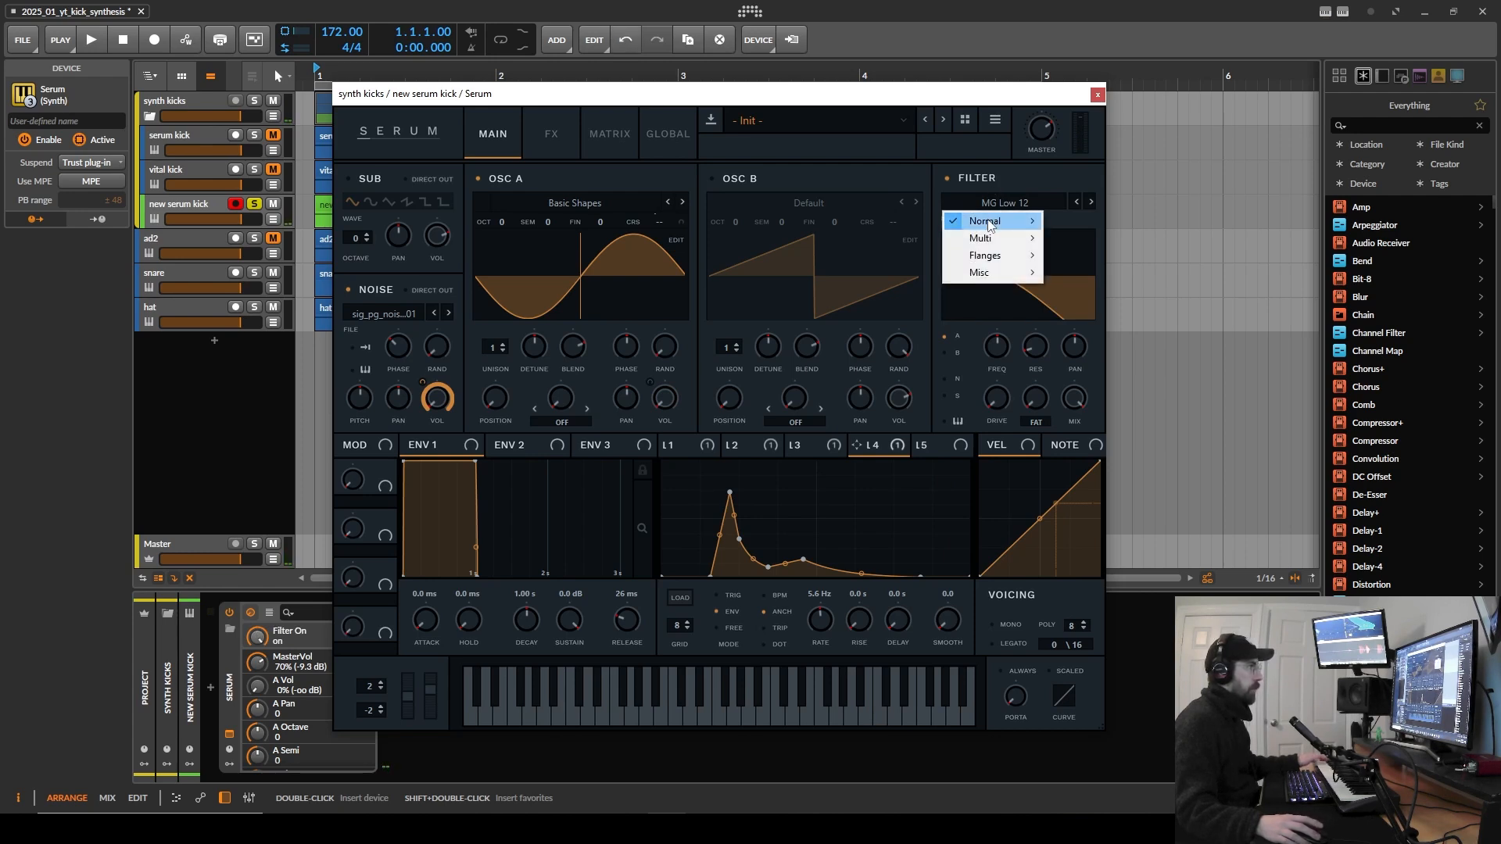
{"action": "mouse_move", "coordinate": [989, 225]}
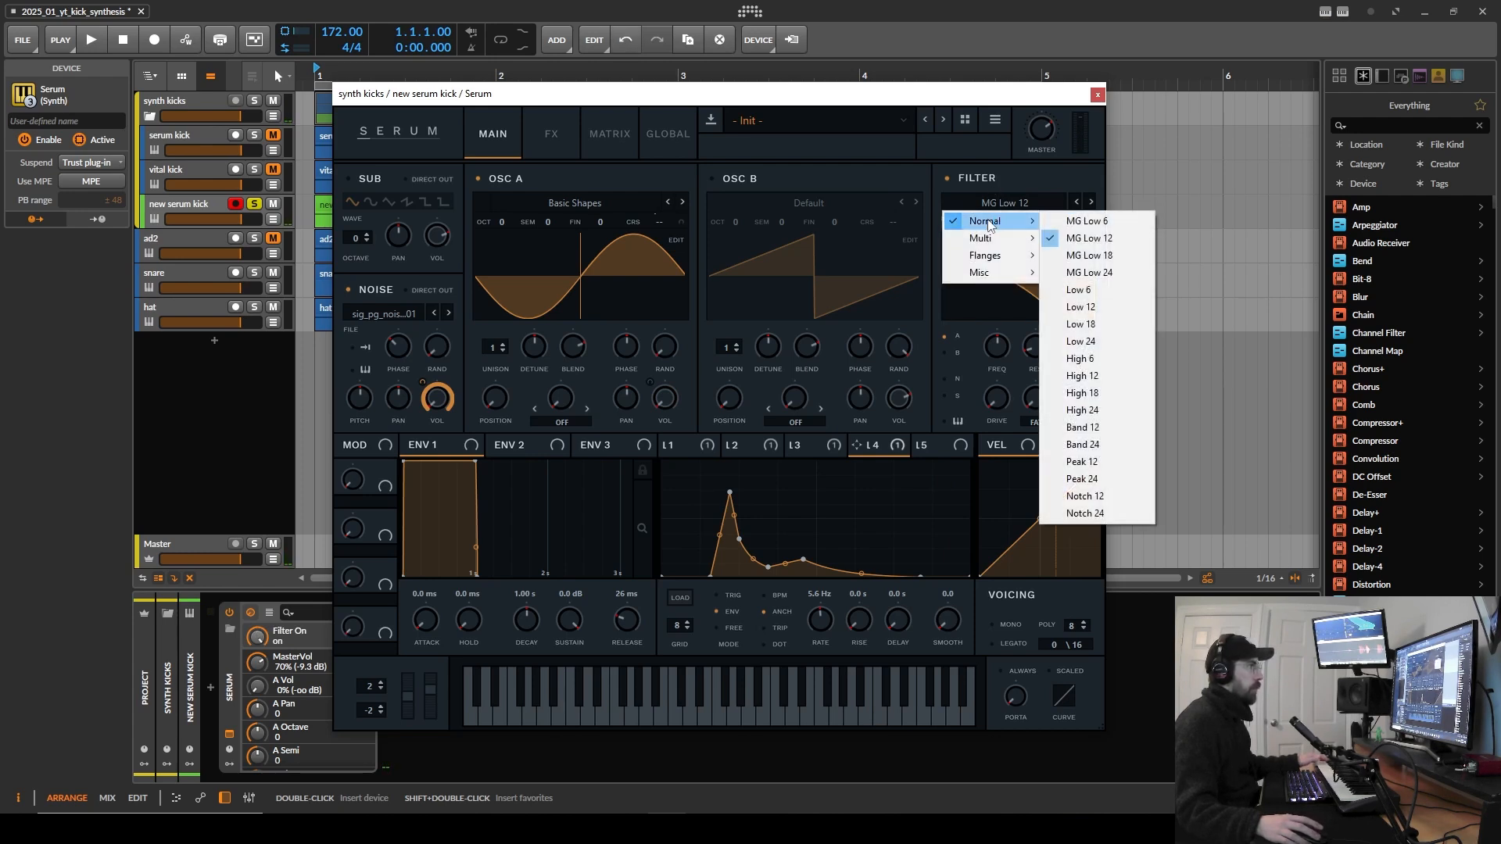
{"action": "left_click", "coordinate": [1121, 411]}
{"action": "left_click", "coordinate": [954, 333]}
{"action": "left_click_drag", "start_coordinate": [1006, 350], "coordinate": [997, 383]}
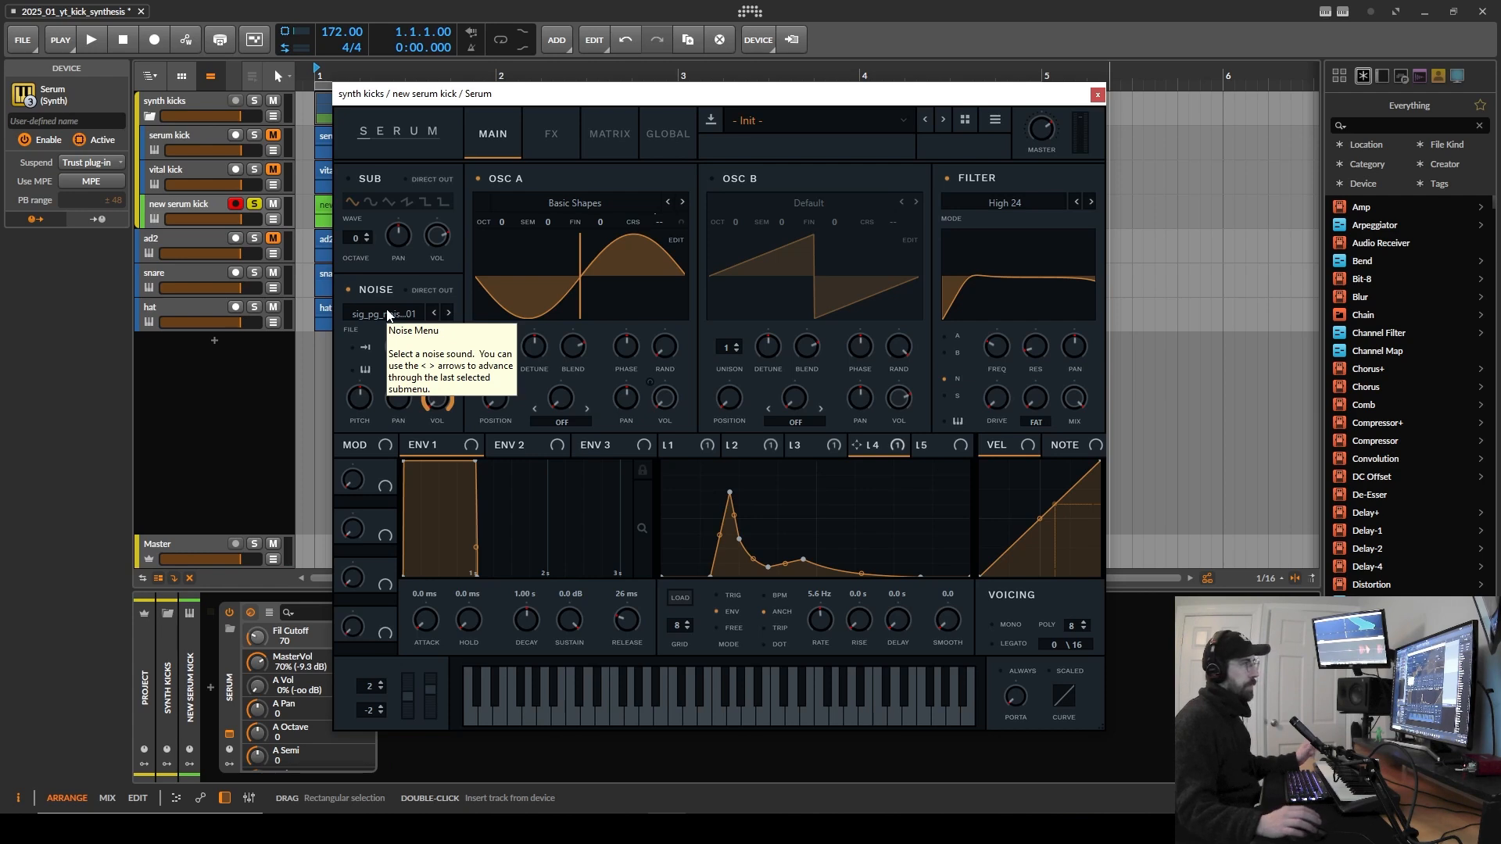
{"action": "left_click_drag", "start_coordinate": [1029, 350], "coordinate": [1031, 361]}
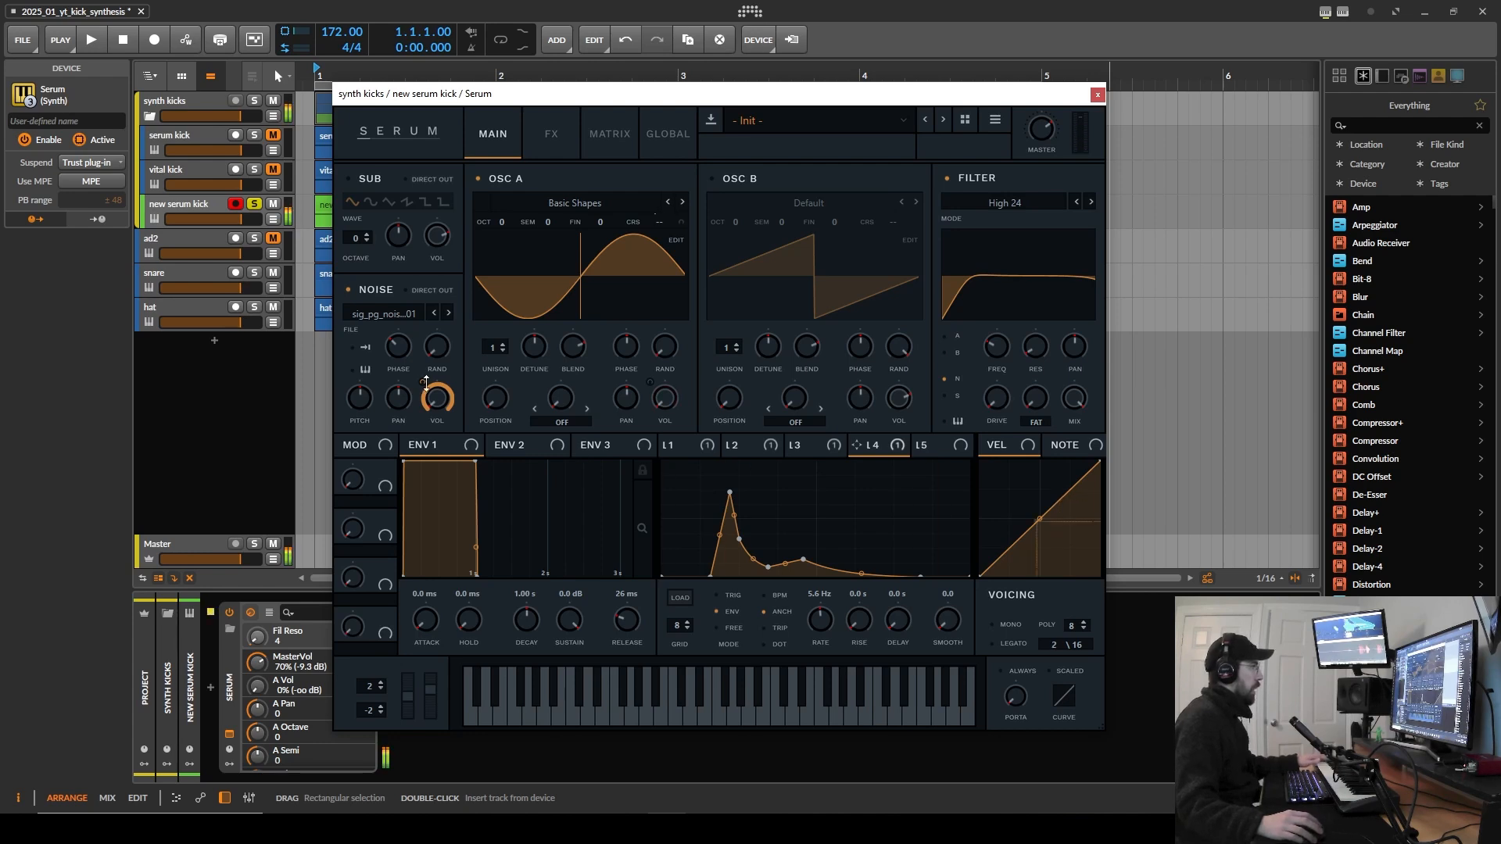
{"action": "left_click_drag", "start_coordinate": [426, 382], "coordinate": [426, 414]}
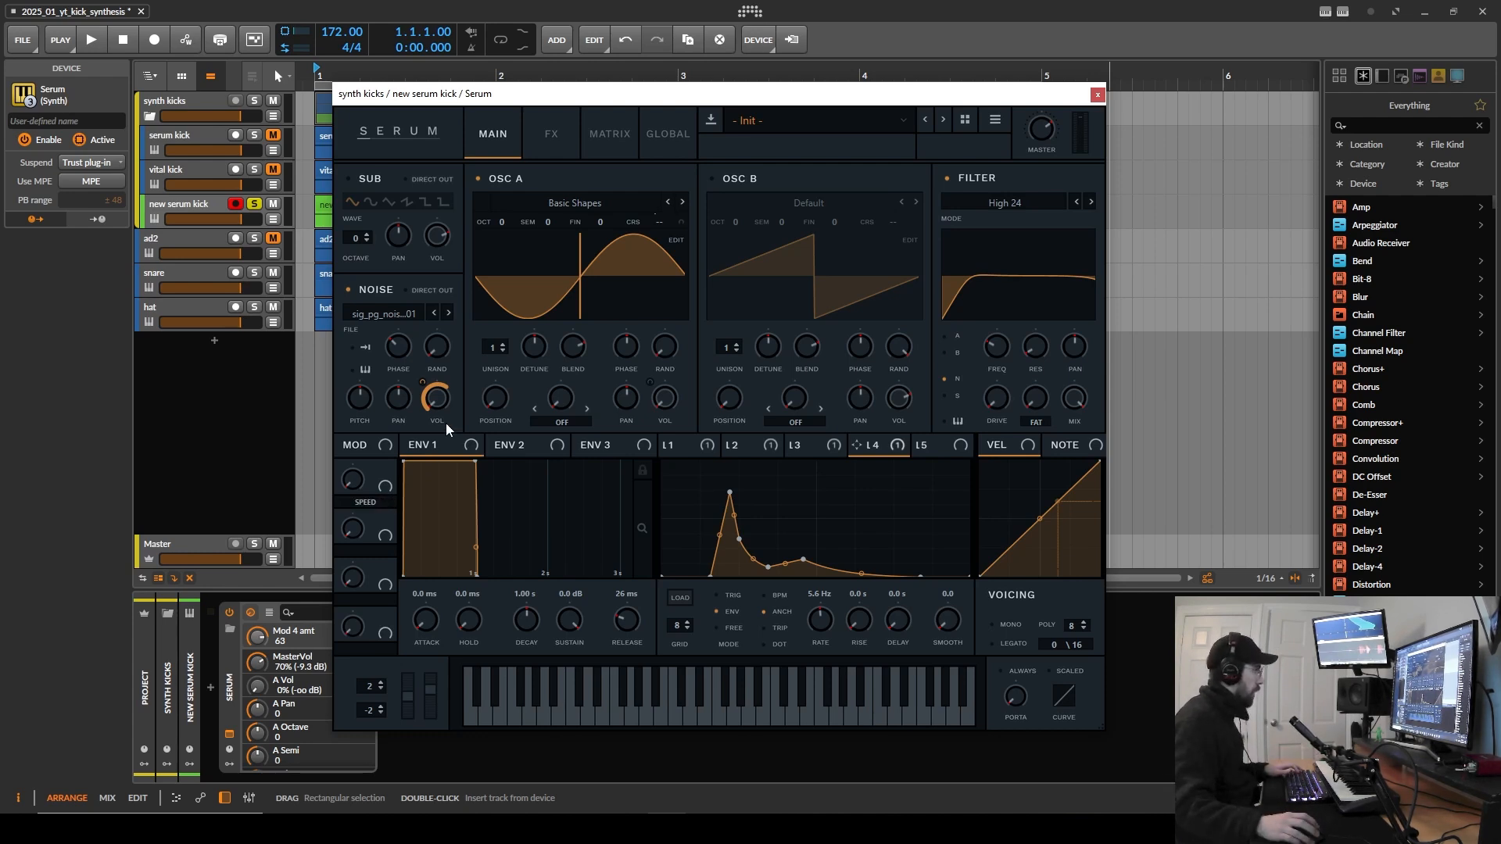
Step: Name macro 1 SPEED, set it to 100 and assign it to LFO 2's rate
{"action": "left_click", "coordinate": [358, 481]}
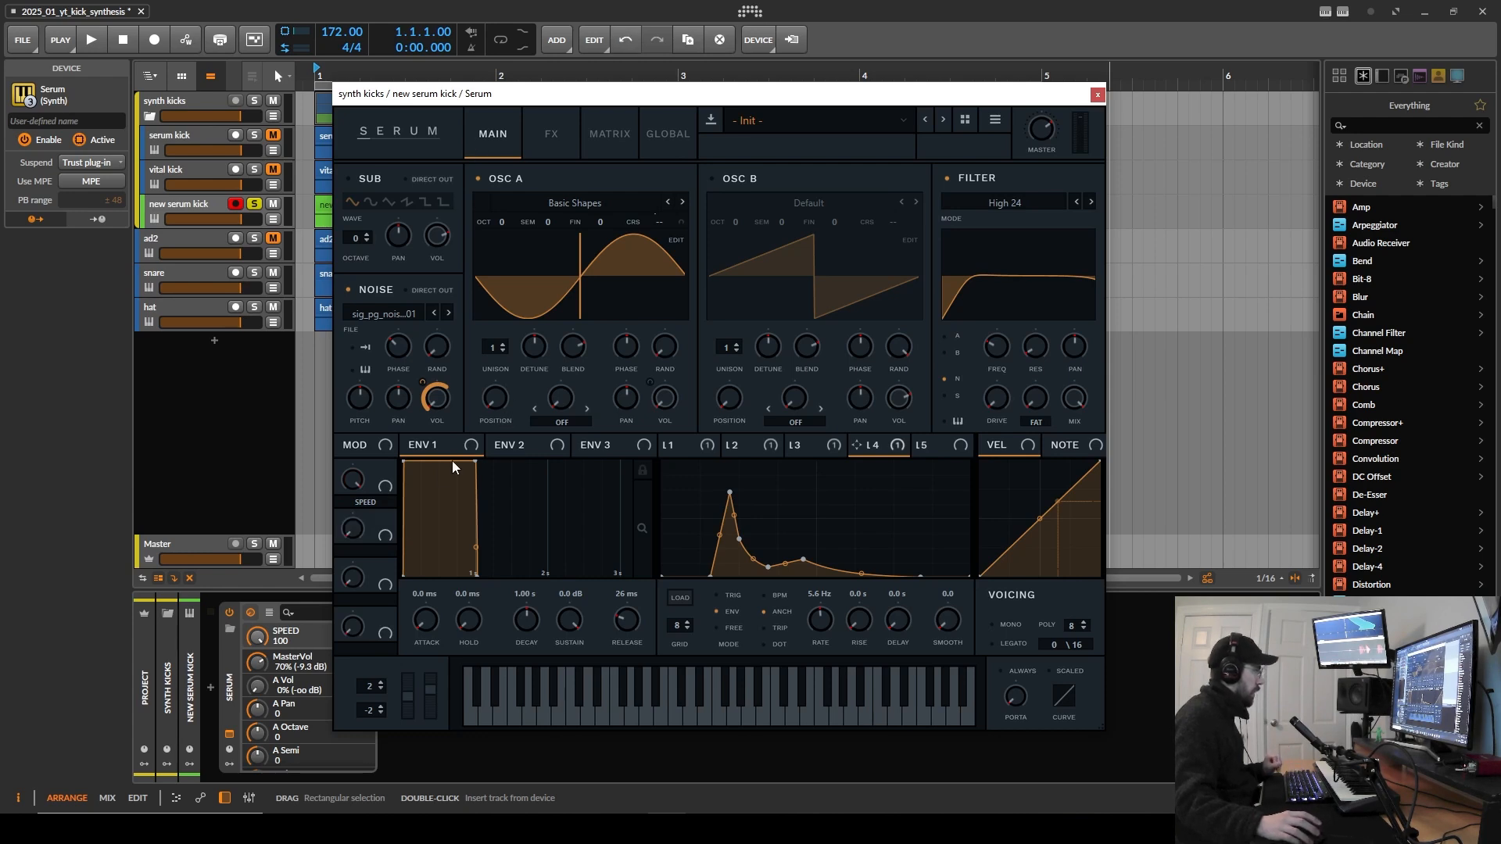
{"action": "left_click", "coordinate": [704, 450]}
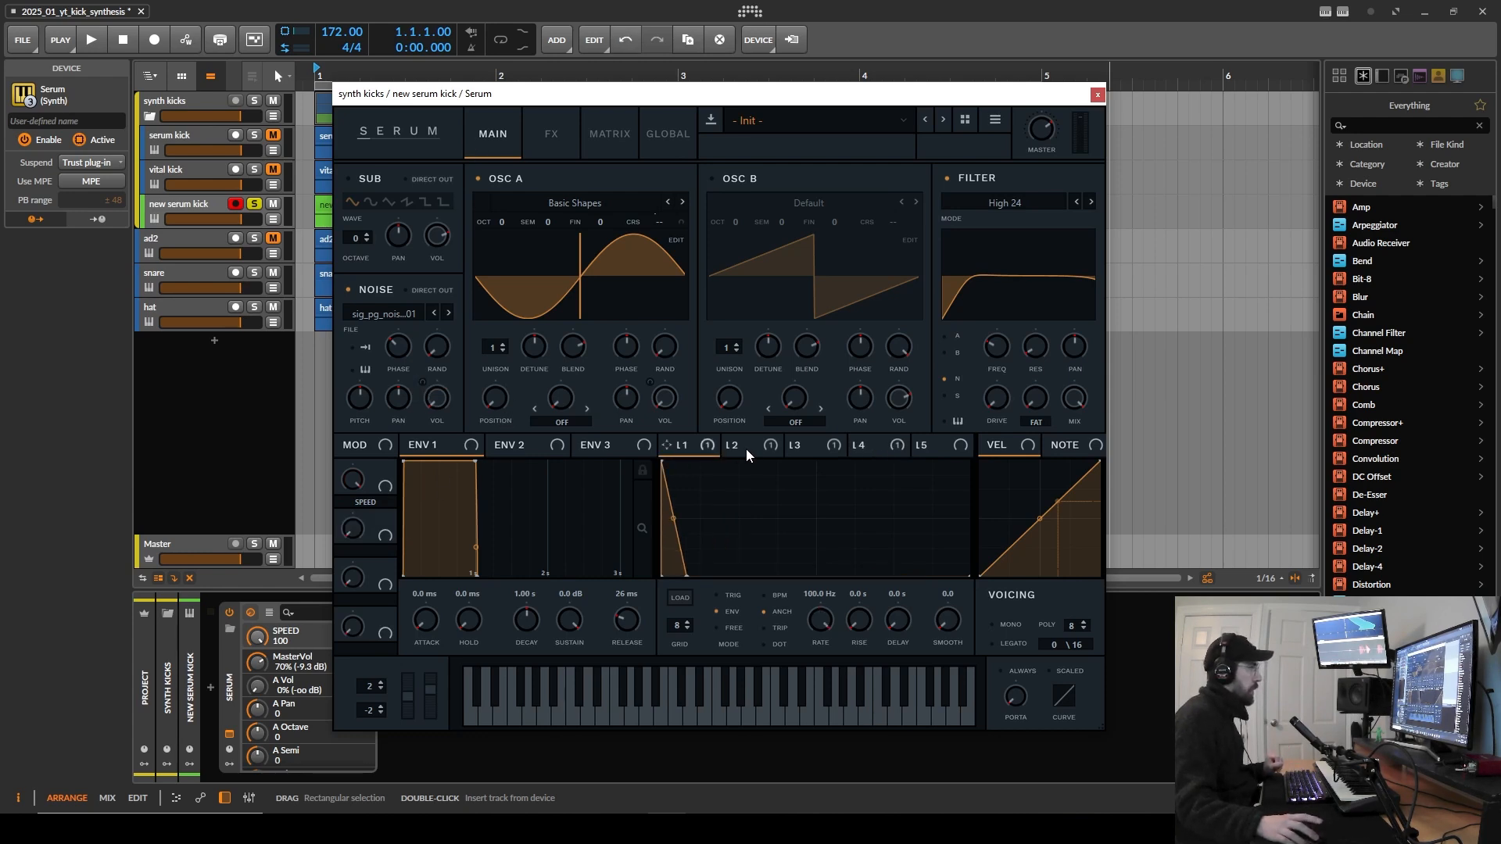
{"action": "left_click", "coordinate": [746, 449]}
{"action": "left_click_drag", "start_coordinate": [386, 485], "coordinate": [824, 620]}
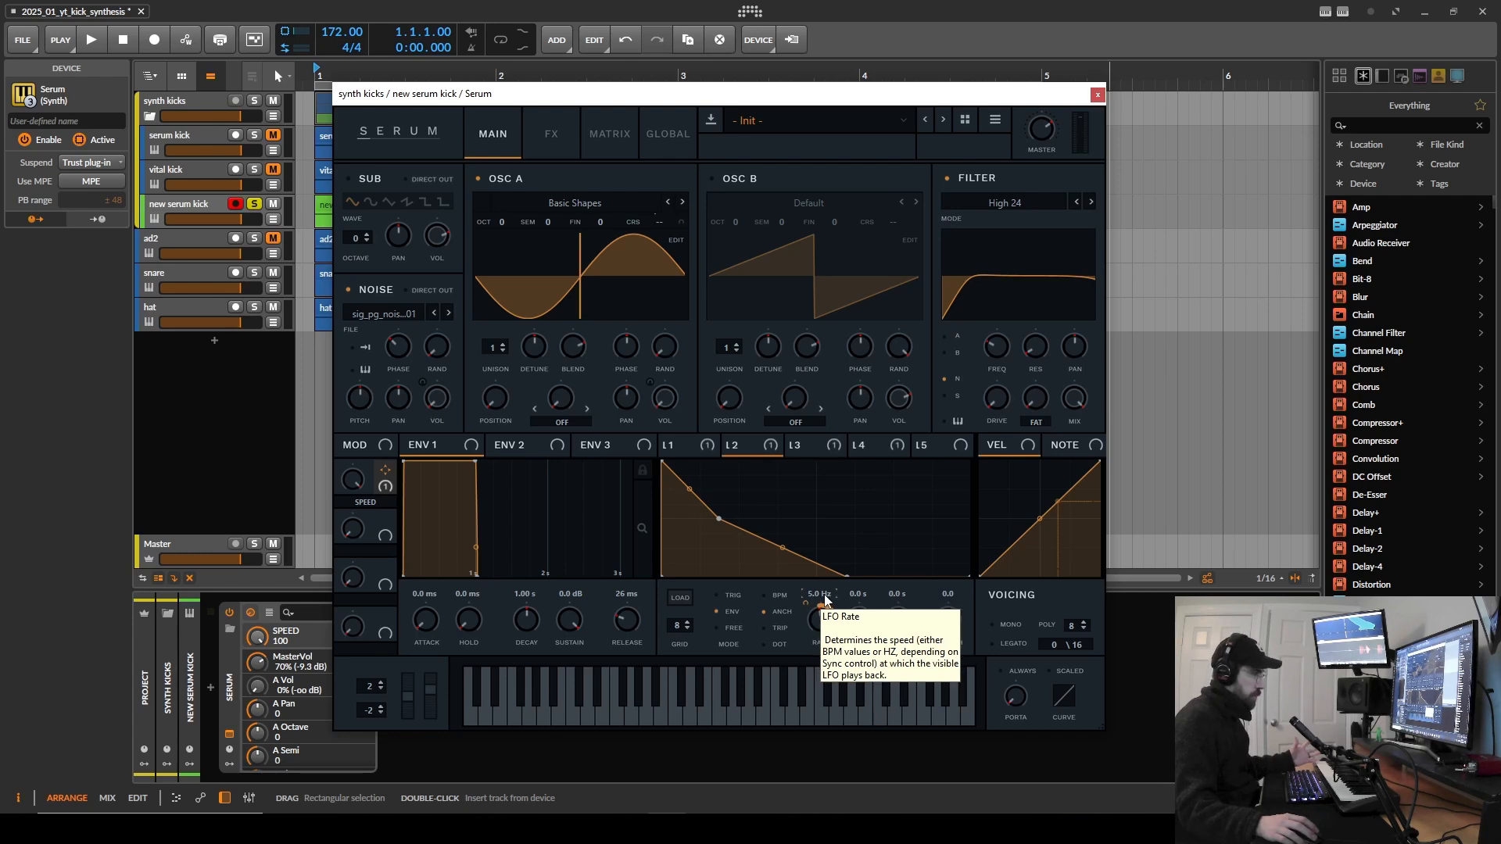
Step: Try LFO 2 with BPM sync and the SPEED macro at 0, and restore the unsynced rate with SPEED at 100
{"action": "left_click", "coordinate": [781, 596]}
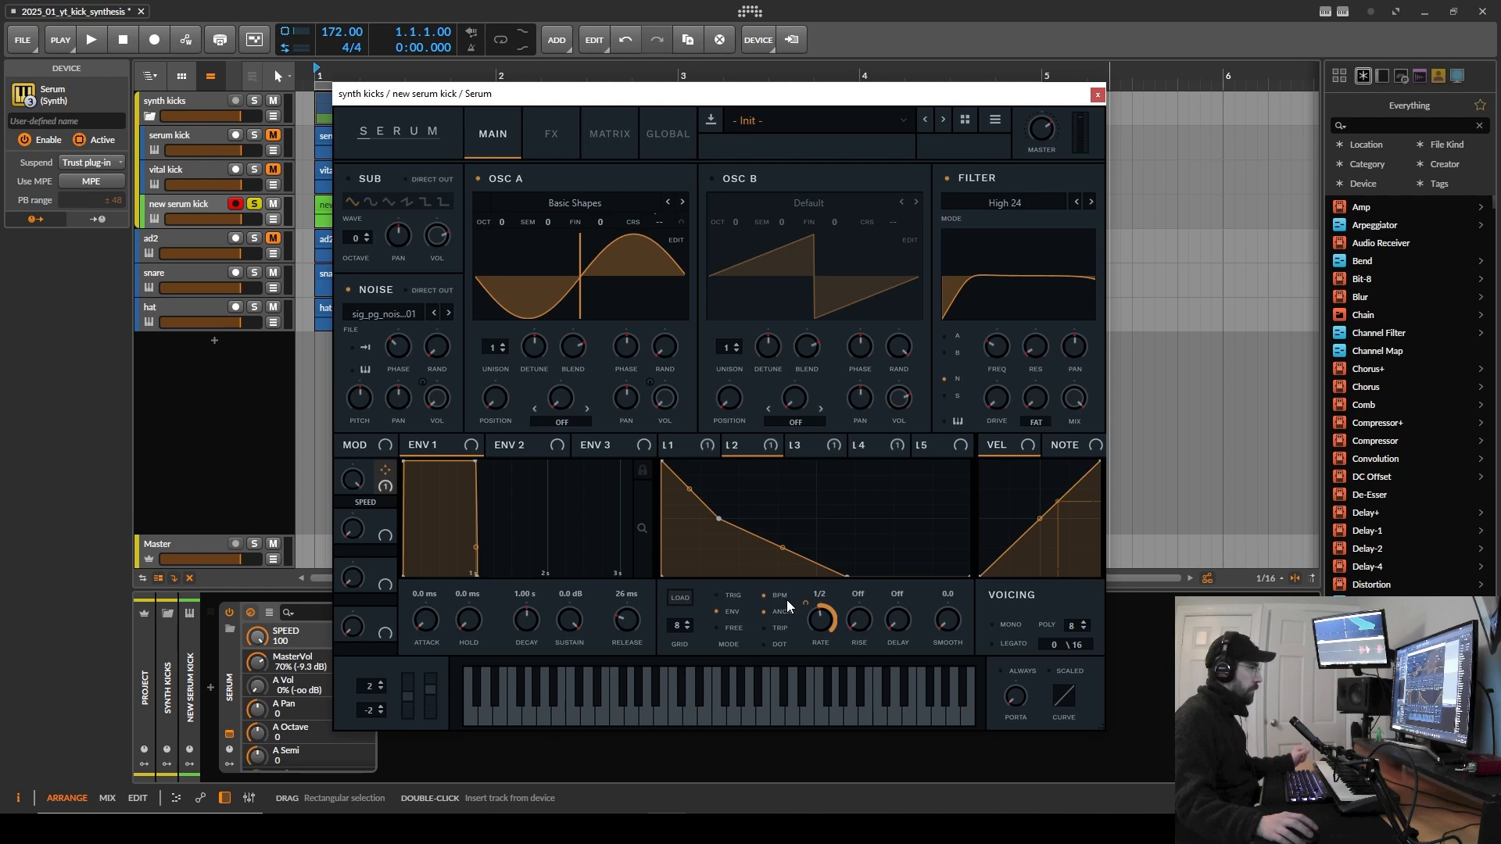
{"action": "double_click", "coordinate": [357, 480]}
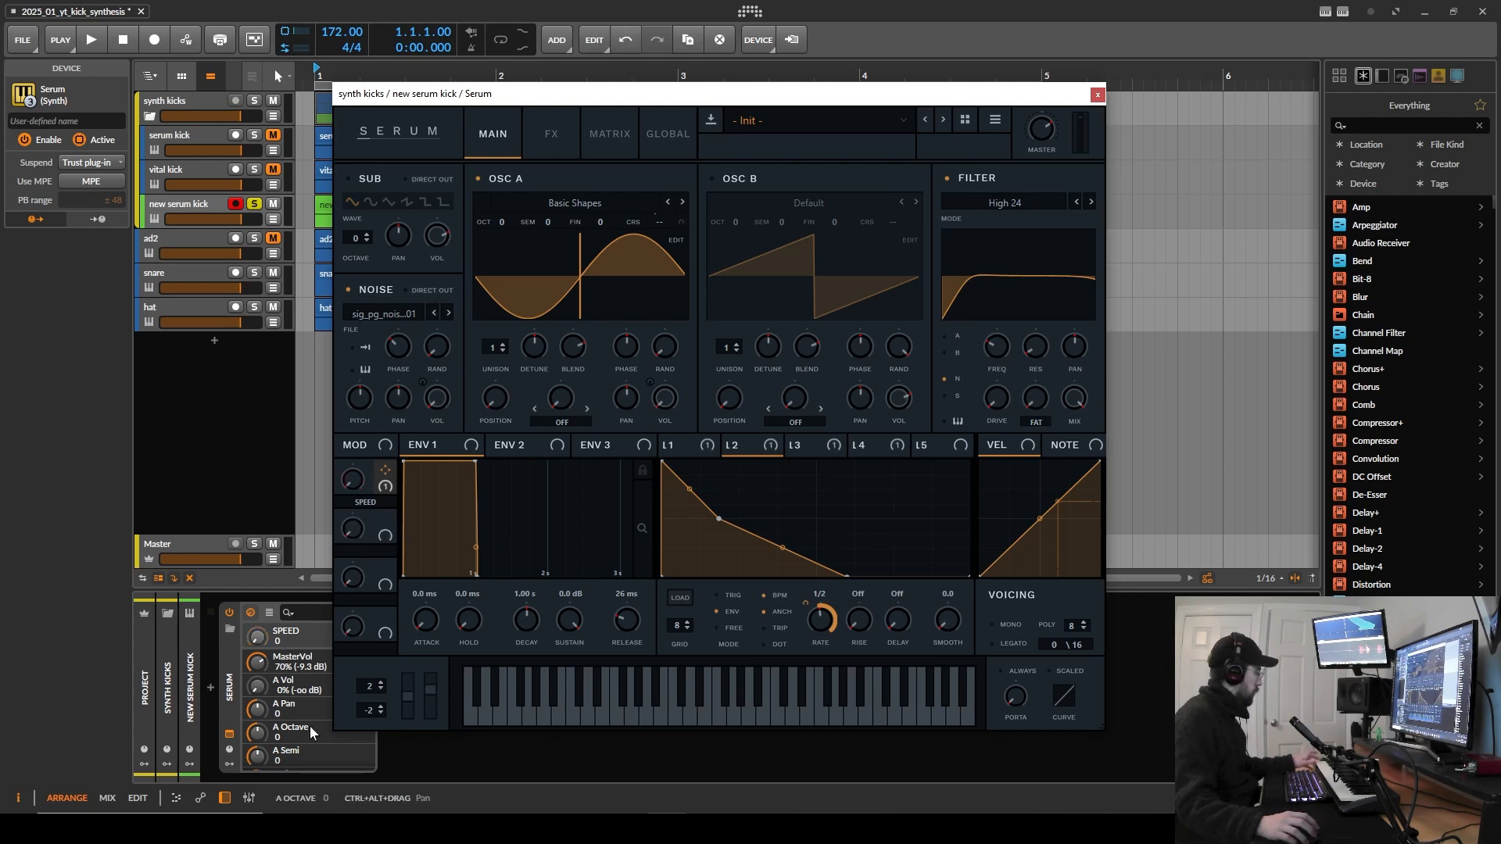
{"action": "left_click_drag", "start_coordinate": [355, 480], "coordinate": [395, 580]}
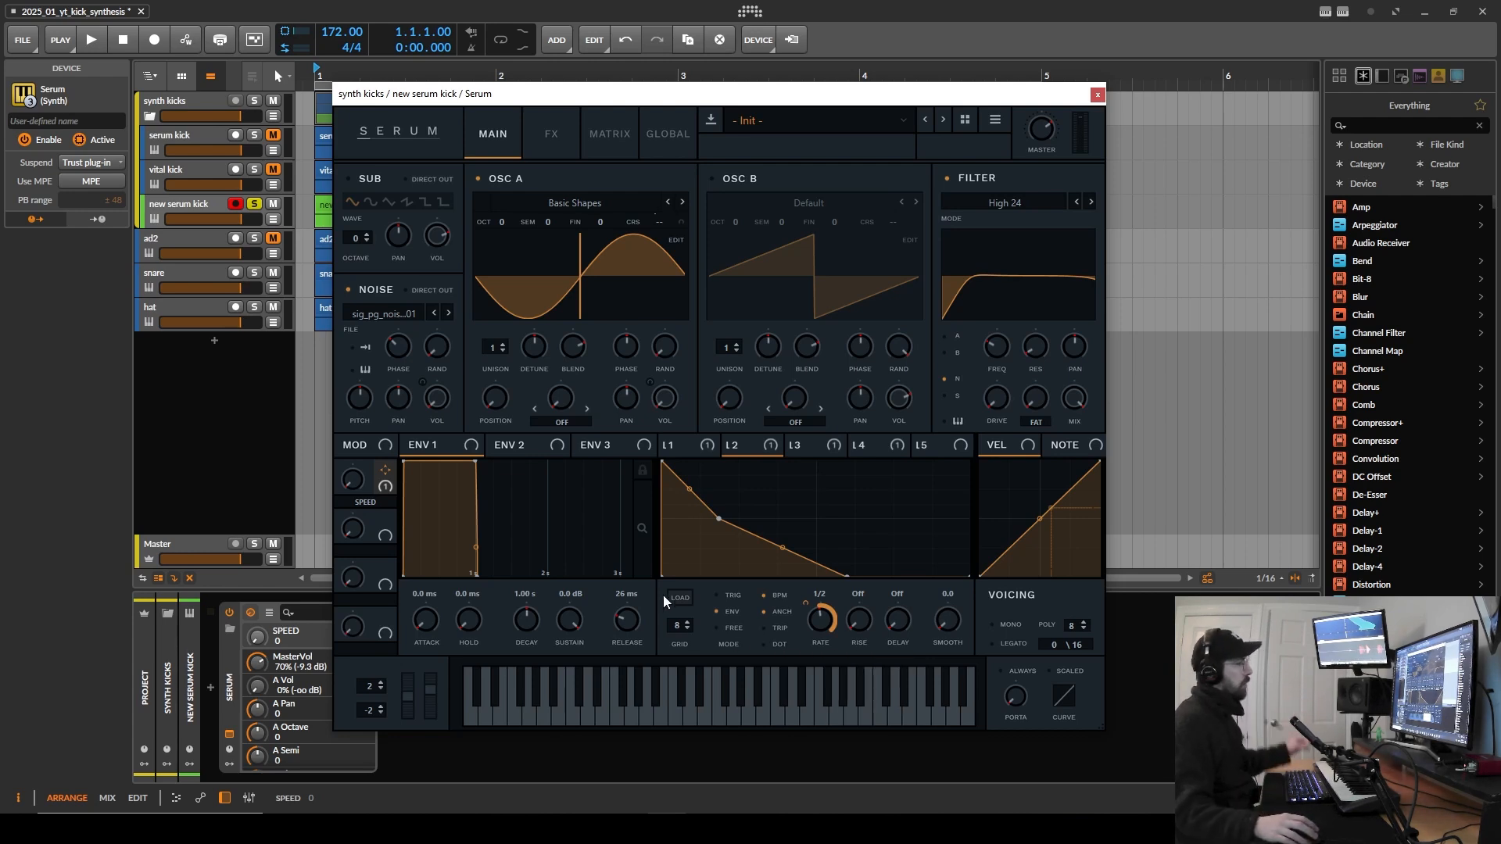
{"action": "left_click", "coordinate": [780, 596]}
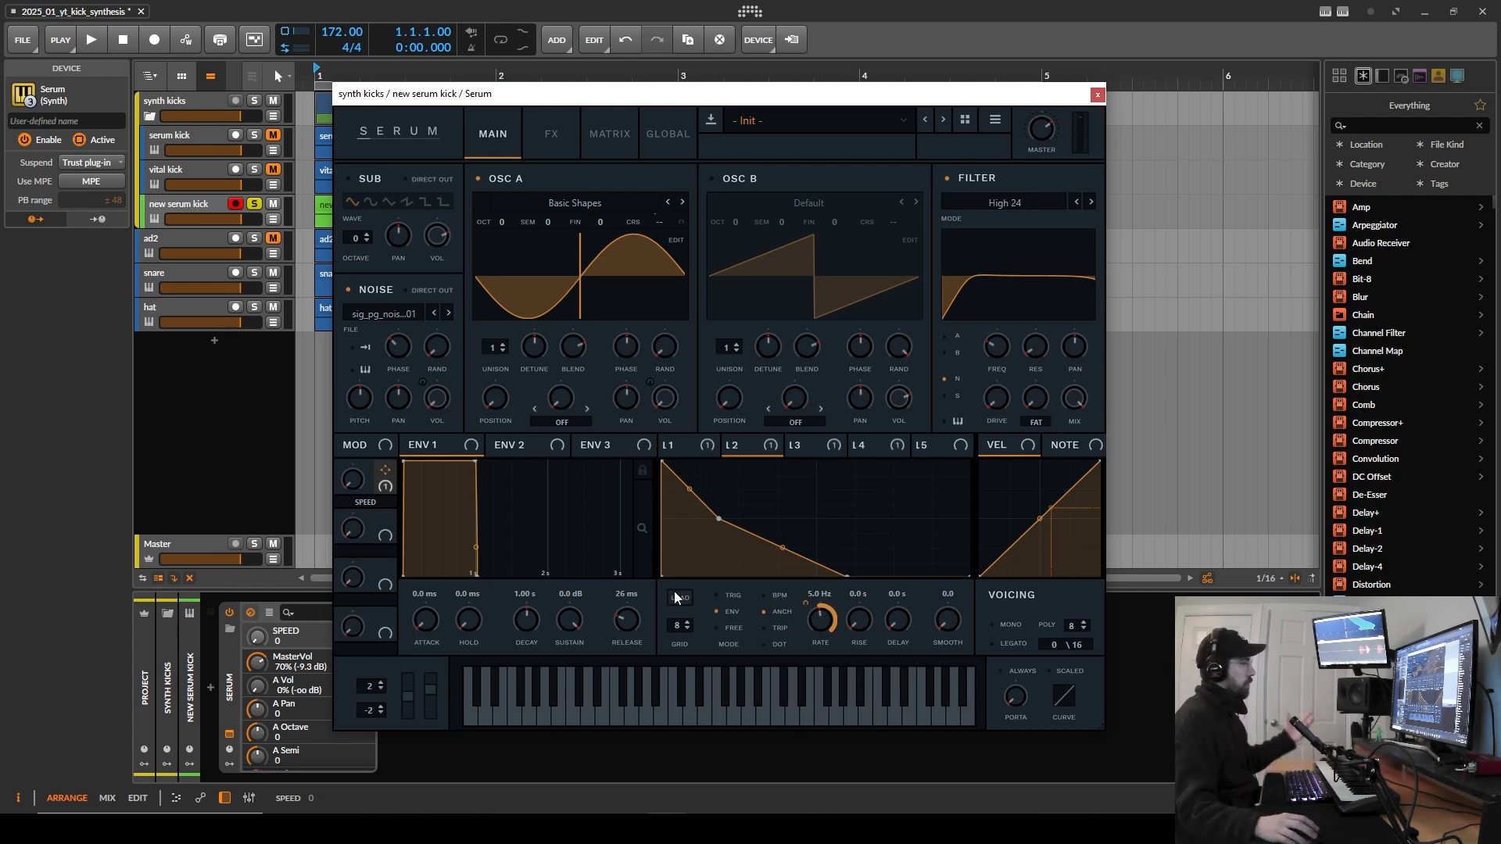
{"action": "left_click_drag", "start_coordinate": [355, 482], "coordinate": [374, 322]}
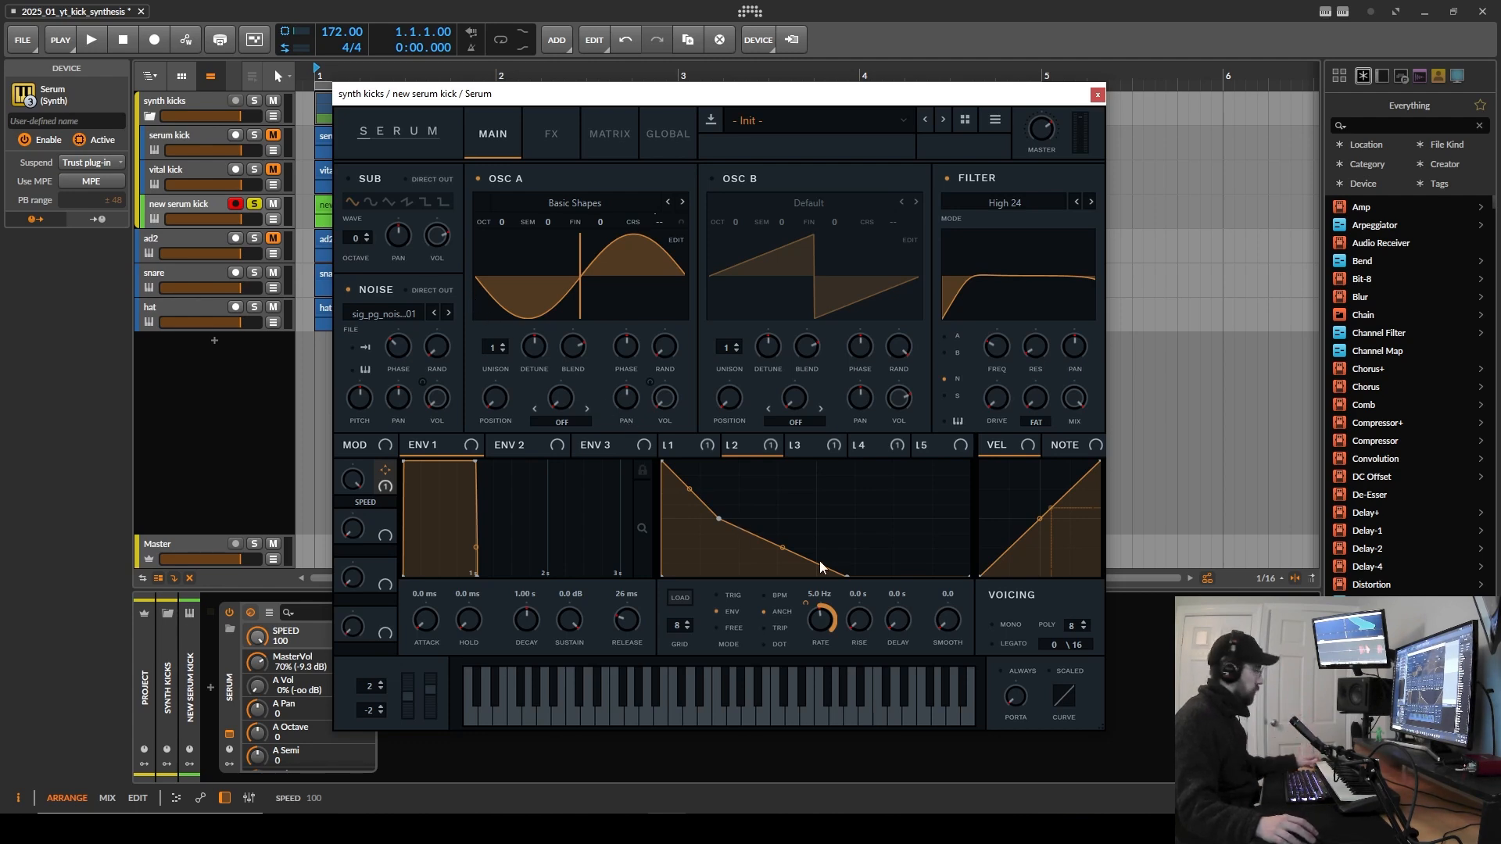
Step: Disable the noise oscillator and set the SPEED macro's modulation amount on LFO 2's rate to 23
{"action": "left_click_drag", "start_coordinate": [806, 609], "coordinate": [810, 636]}
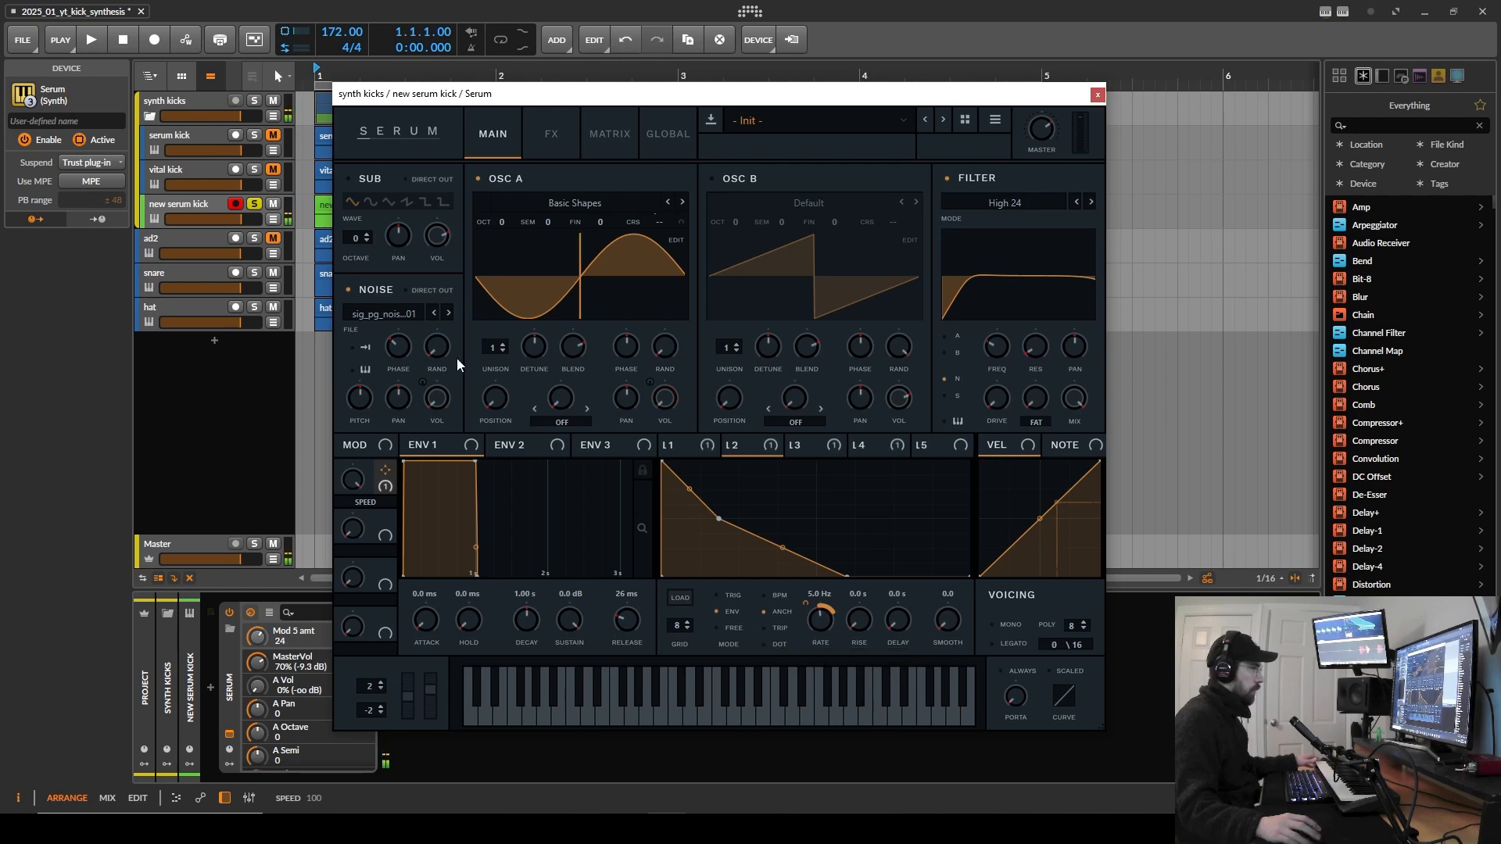
{"action": "left_click", "coordinate": [385, 297]}
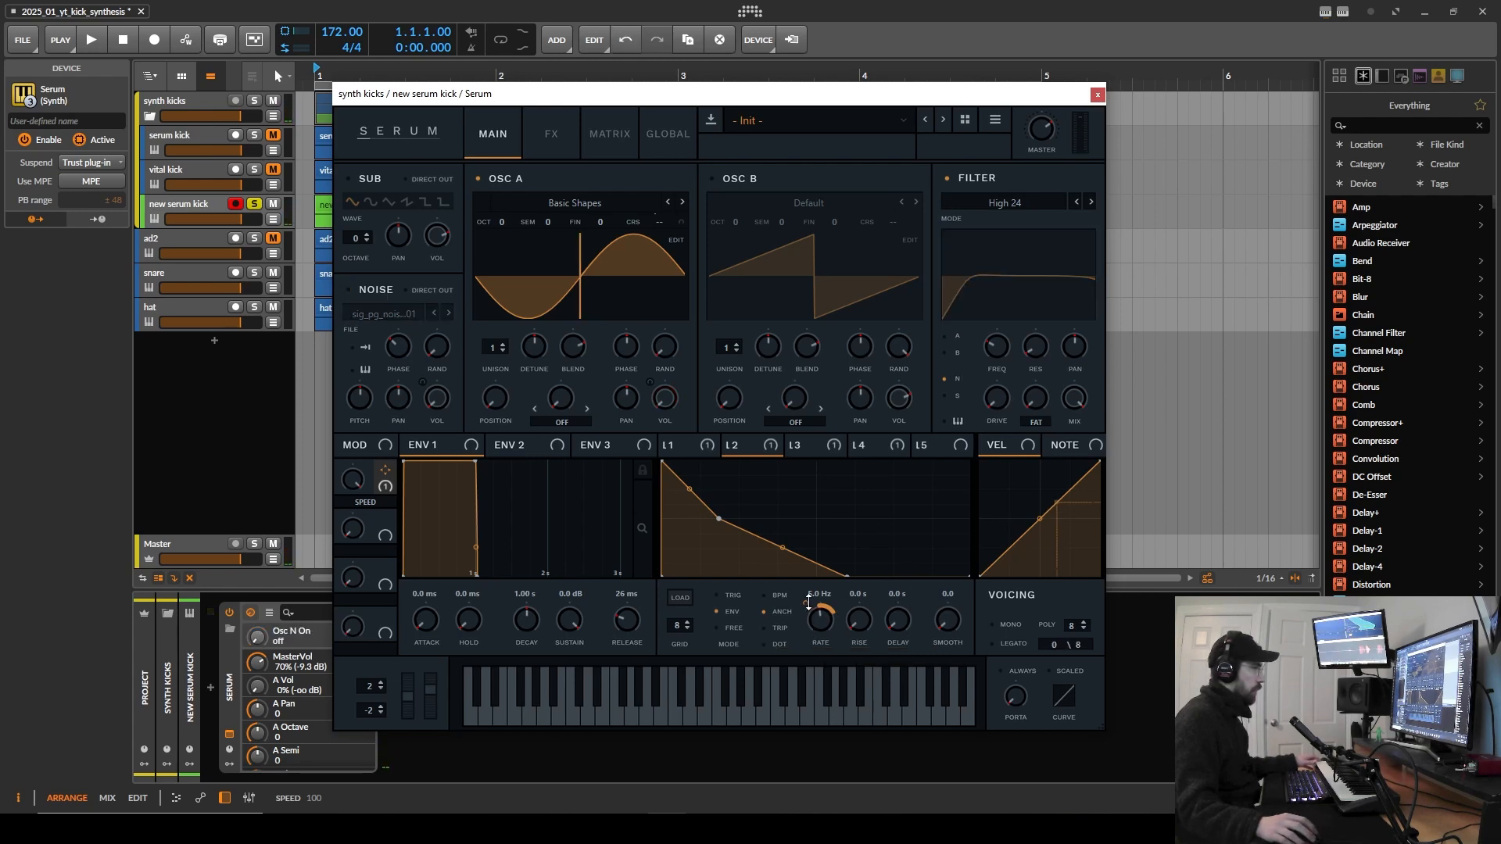
{"action": "left_click_drag", "start_coordinate": [808, 604], "coordinate": [816, 609]}
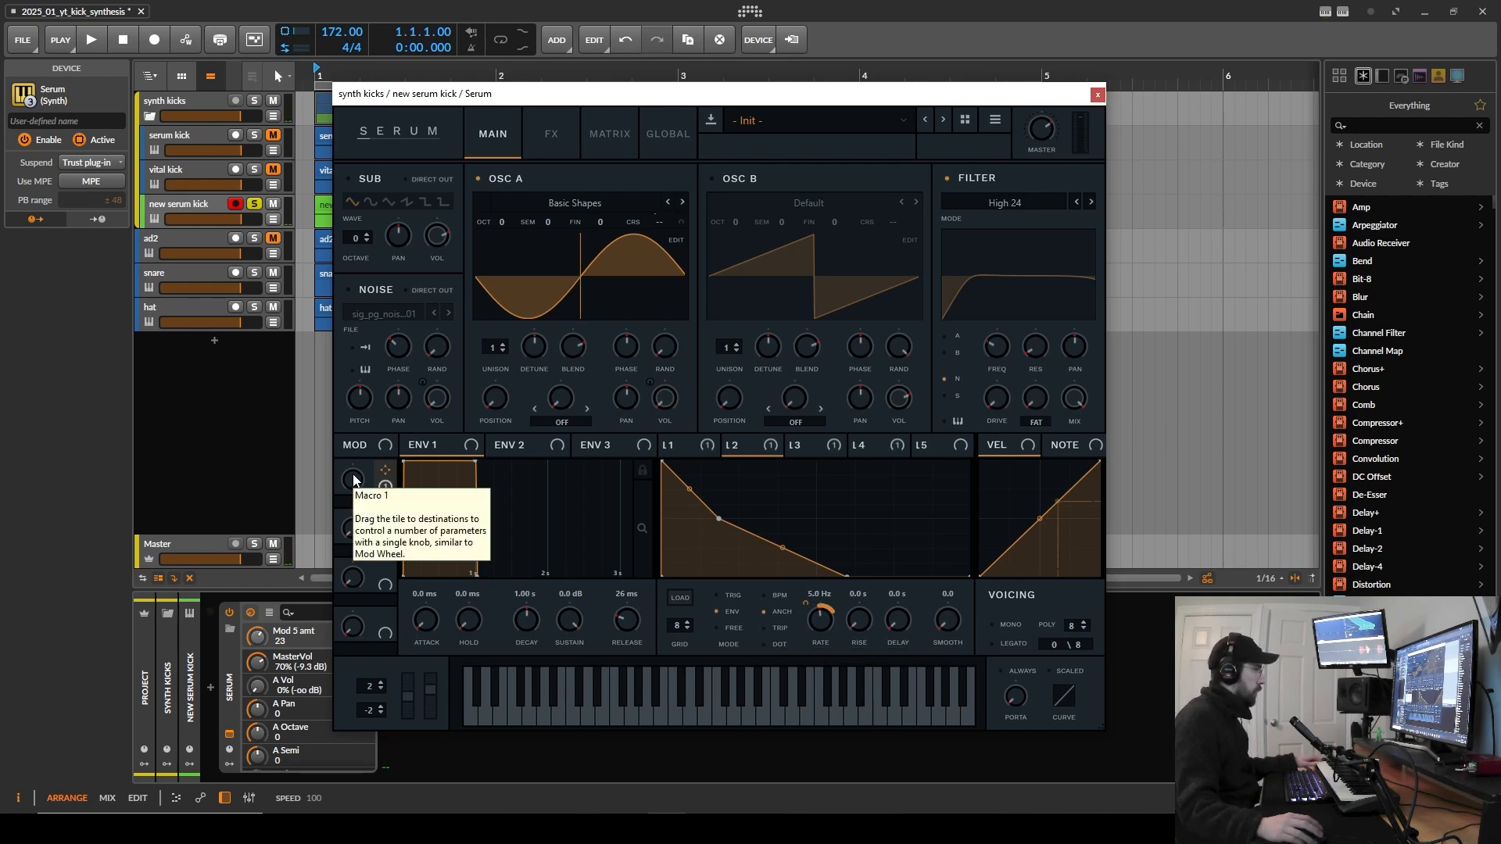
Step: Assign the SPEED macro to LFO 3's rate with a modulation amount of 15
{"action": "left_click", "coordinate": [821, 445]}
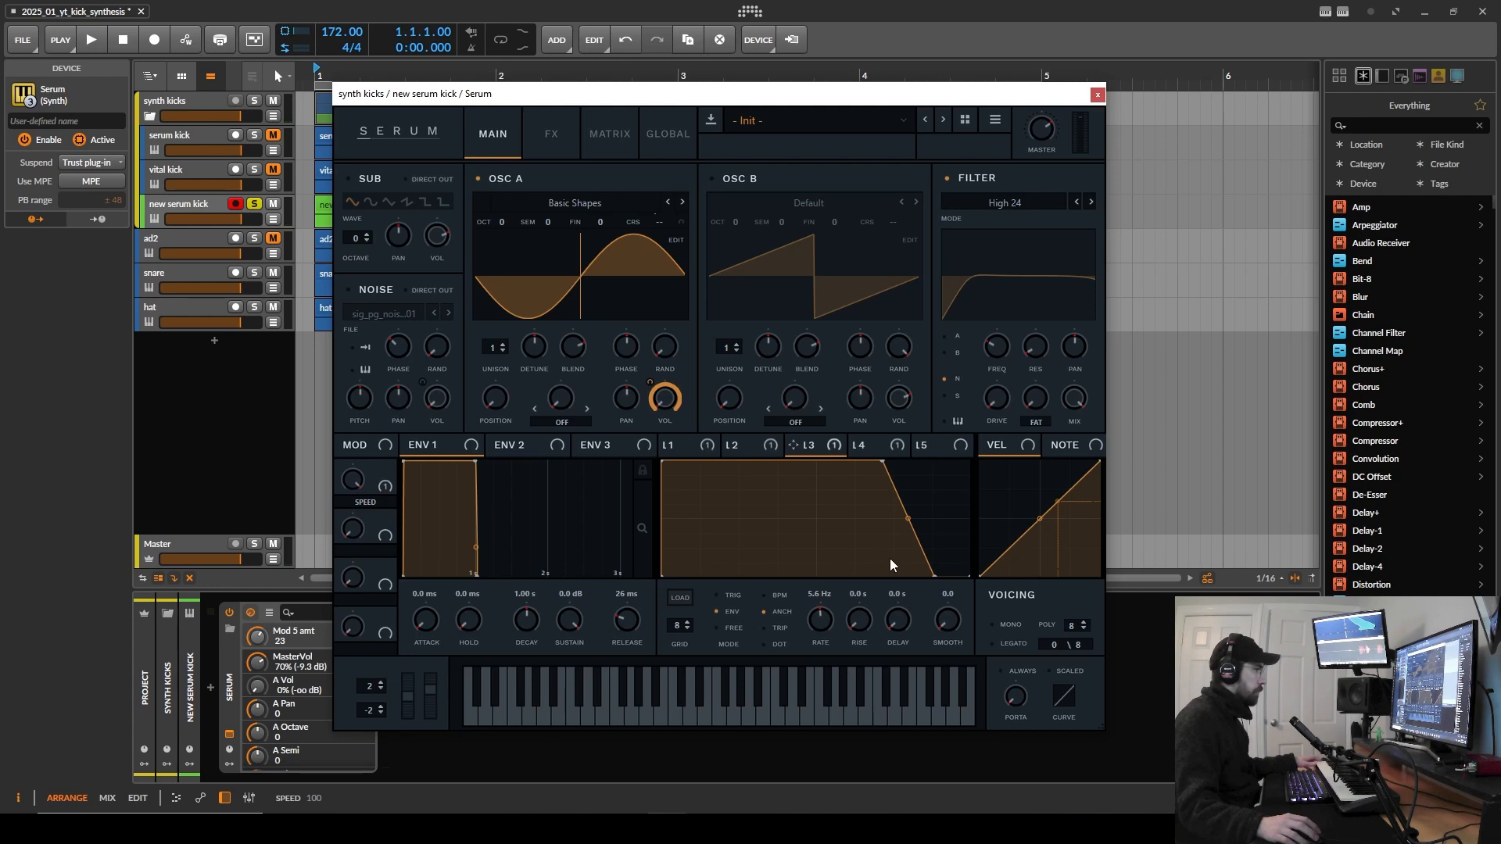
{"action": "left_click_drag", "start_coordinate": [389, 486], "coordinate": [819, 617]}
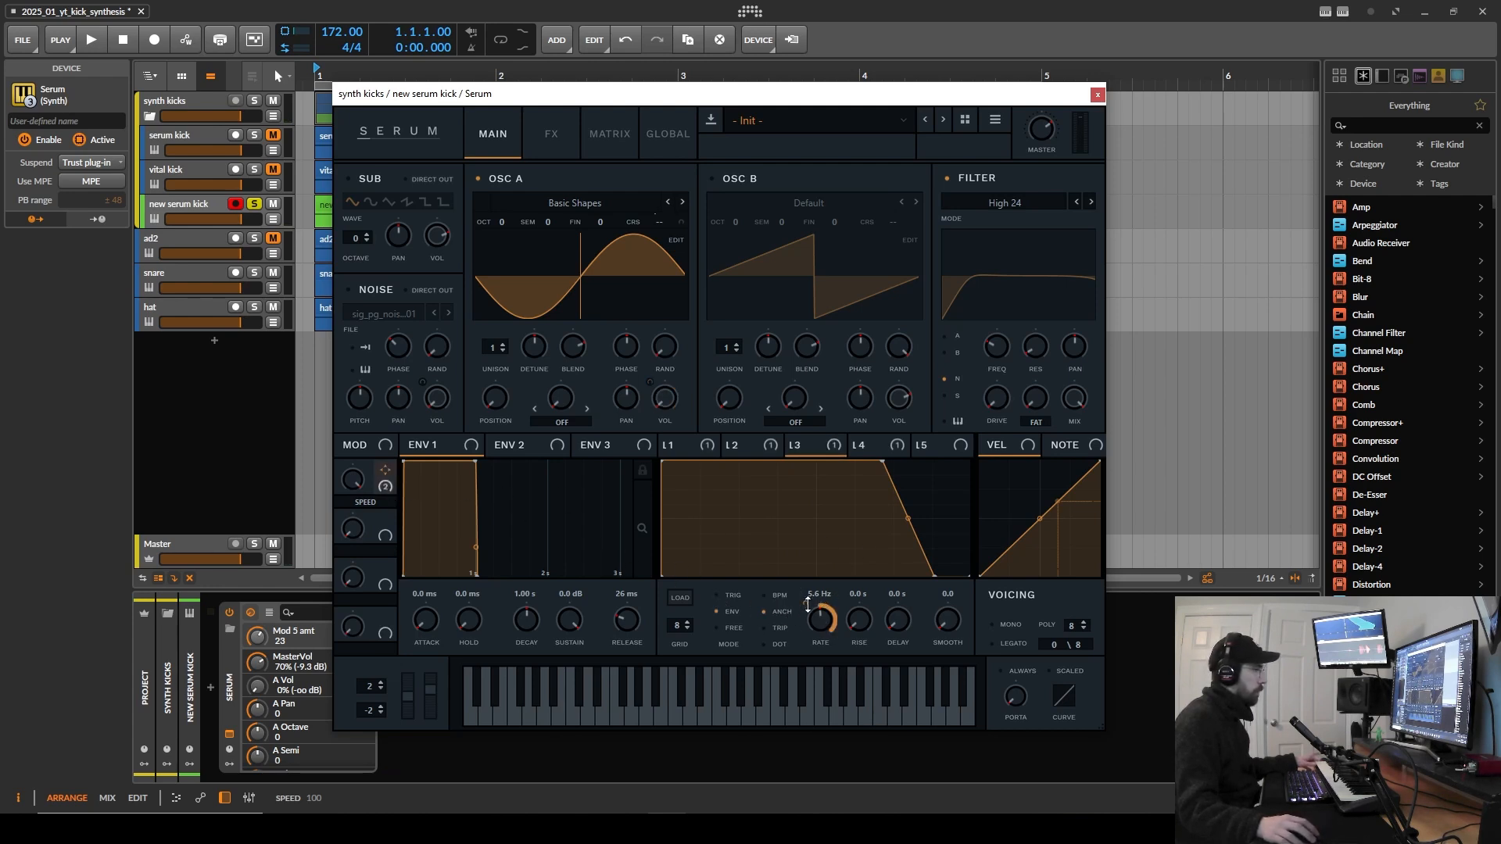
{"action": "left_click_drag", "start_coordinate": [808, 604], "coordinate": [811, 641]}
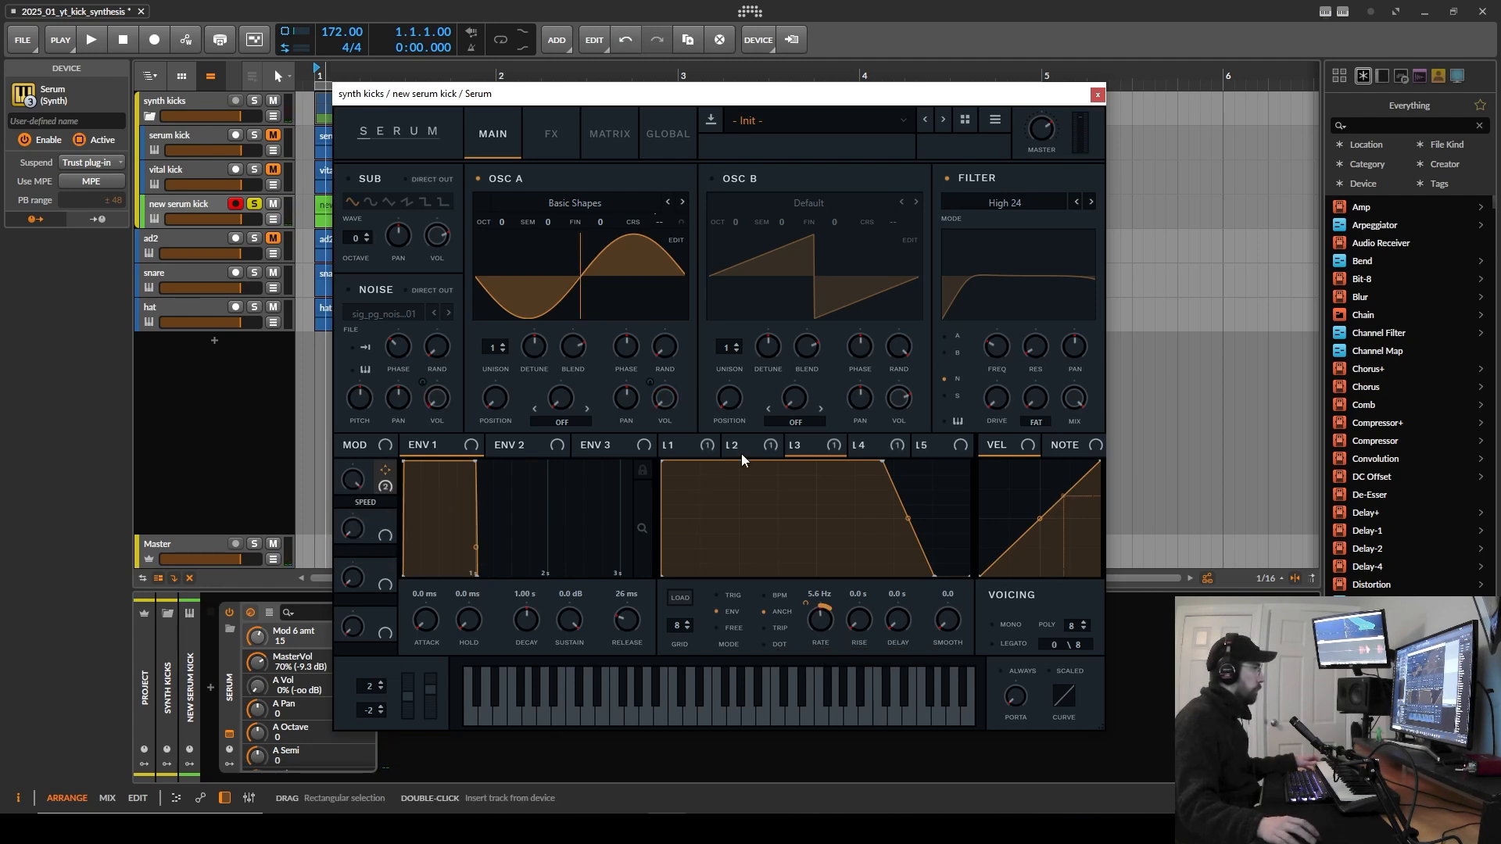
Step: Enable the noise oscillator and assign the SPEED macro to LFO 4's rate with a modulation amount of 16
{"action": "left_click_drag", "start_coordinate": [856, 445], "coordinate": [437, 398]}
{"action": "left_click", "coordinate": [371, 289]}
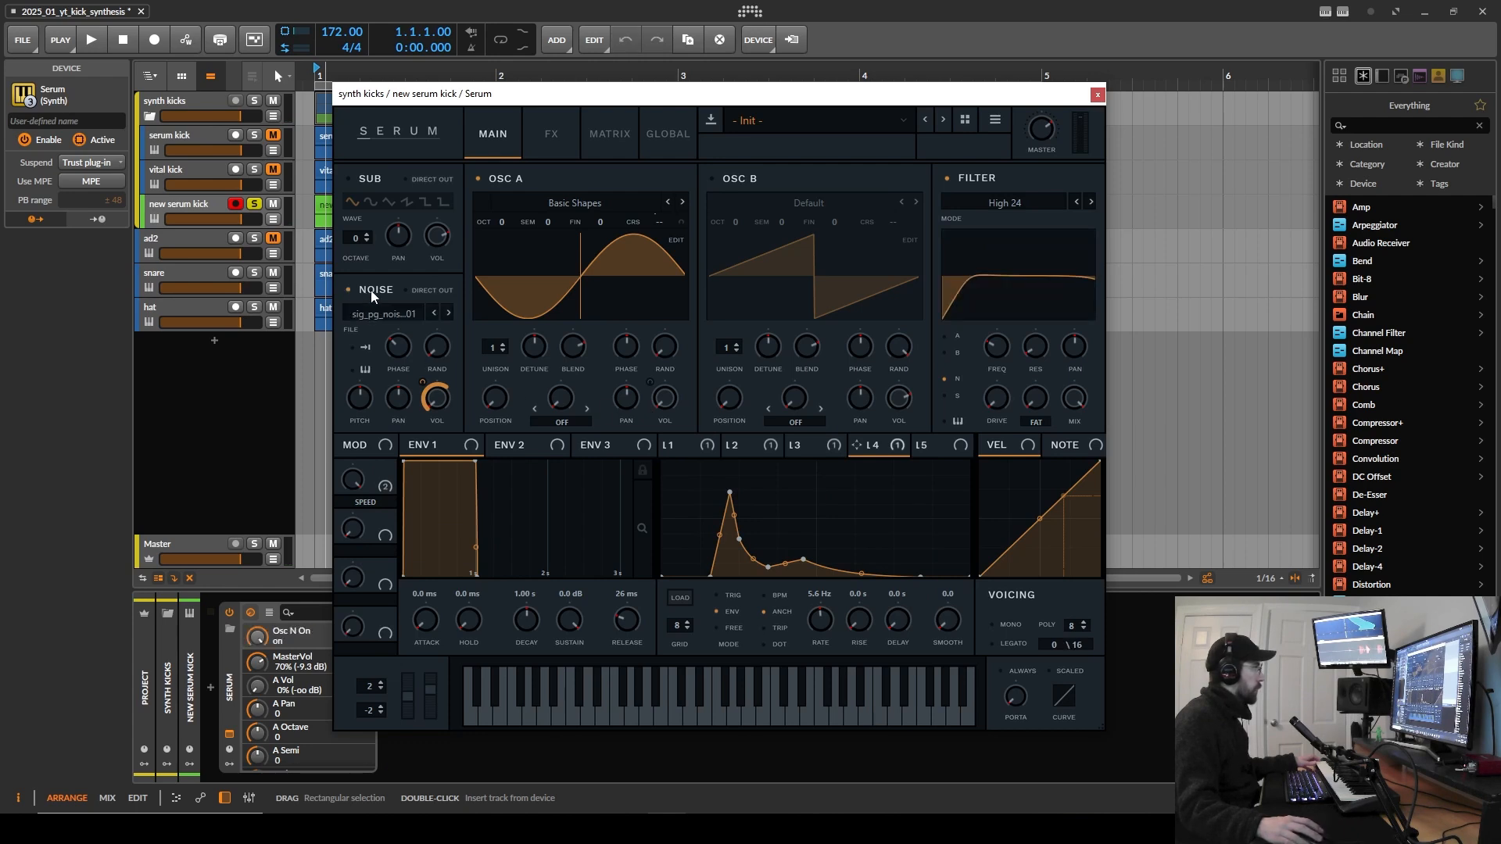
{"action": "left_click_drag", "start_coordinate": [390, 486], "coordinate": [817, 618]}
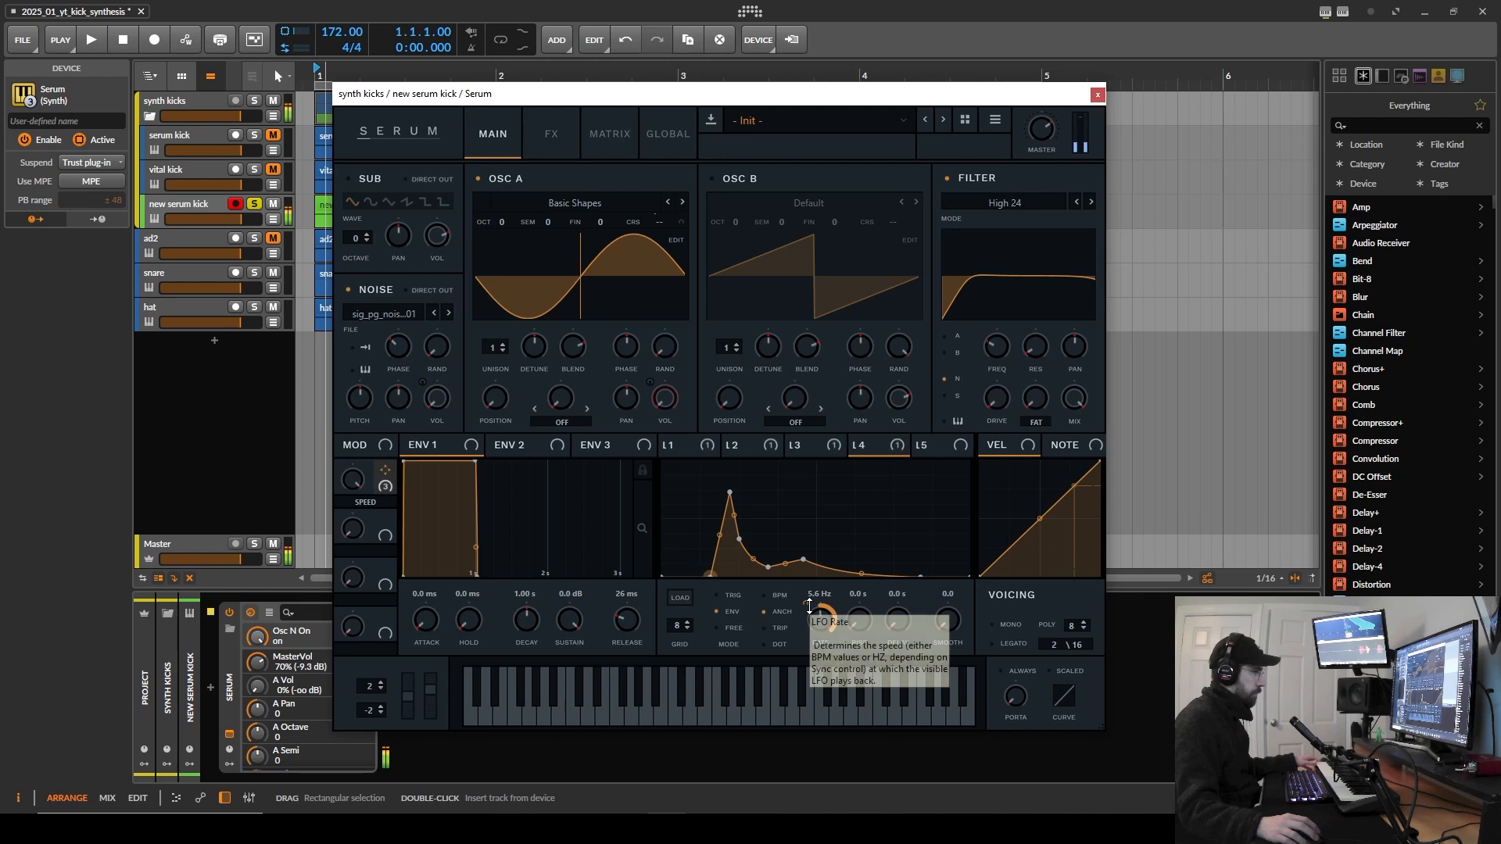
{"action": "left_click_drag", "start_coordinate": [809, 606], "coordinate": [815, 643]}
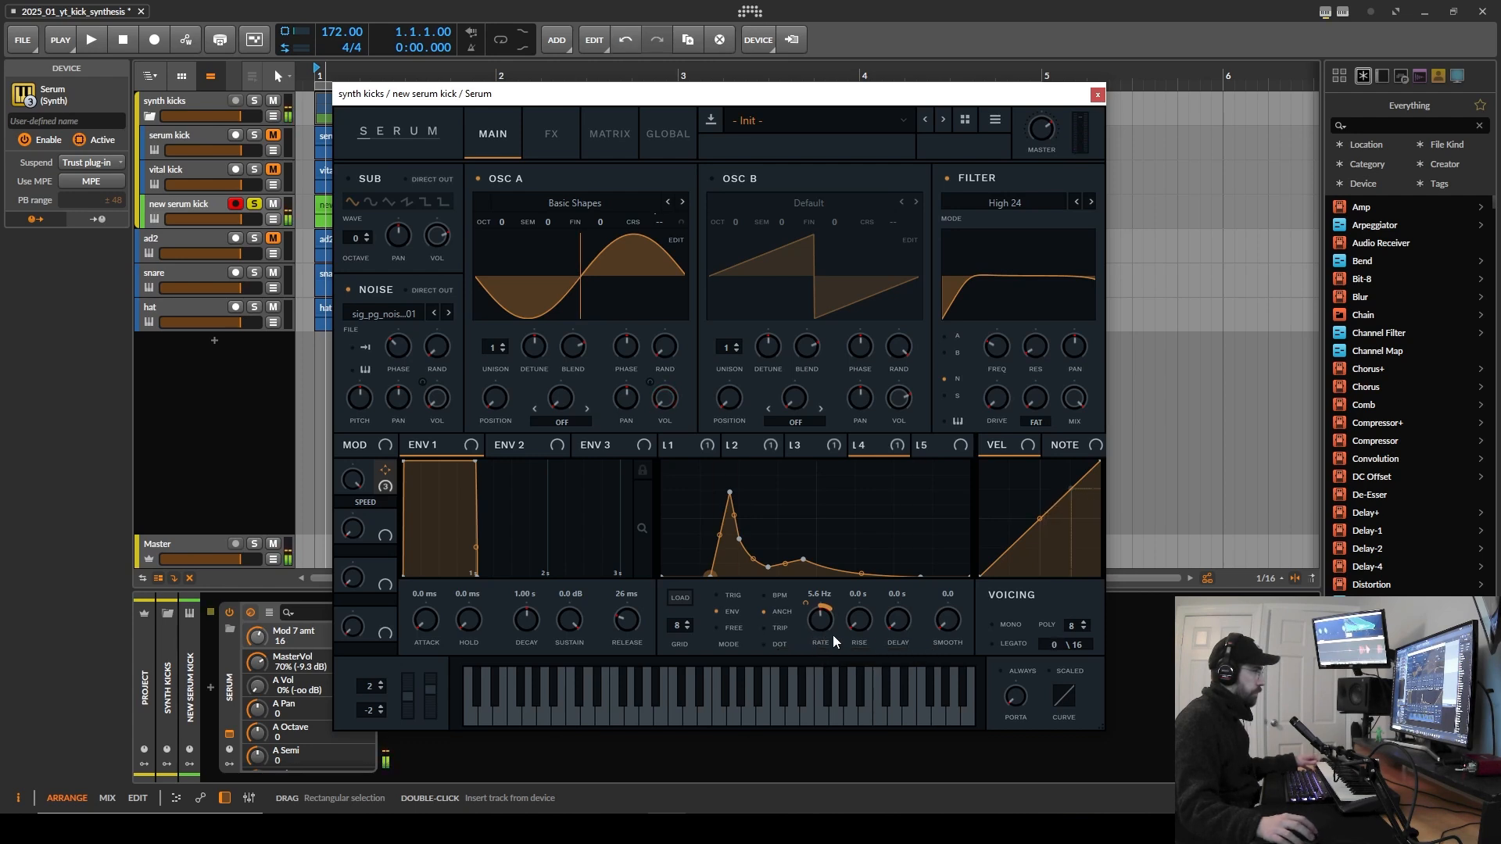
Step: Set the SPEED macro to 0
{"action": "left_click", "coordinate": [356, 483]}
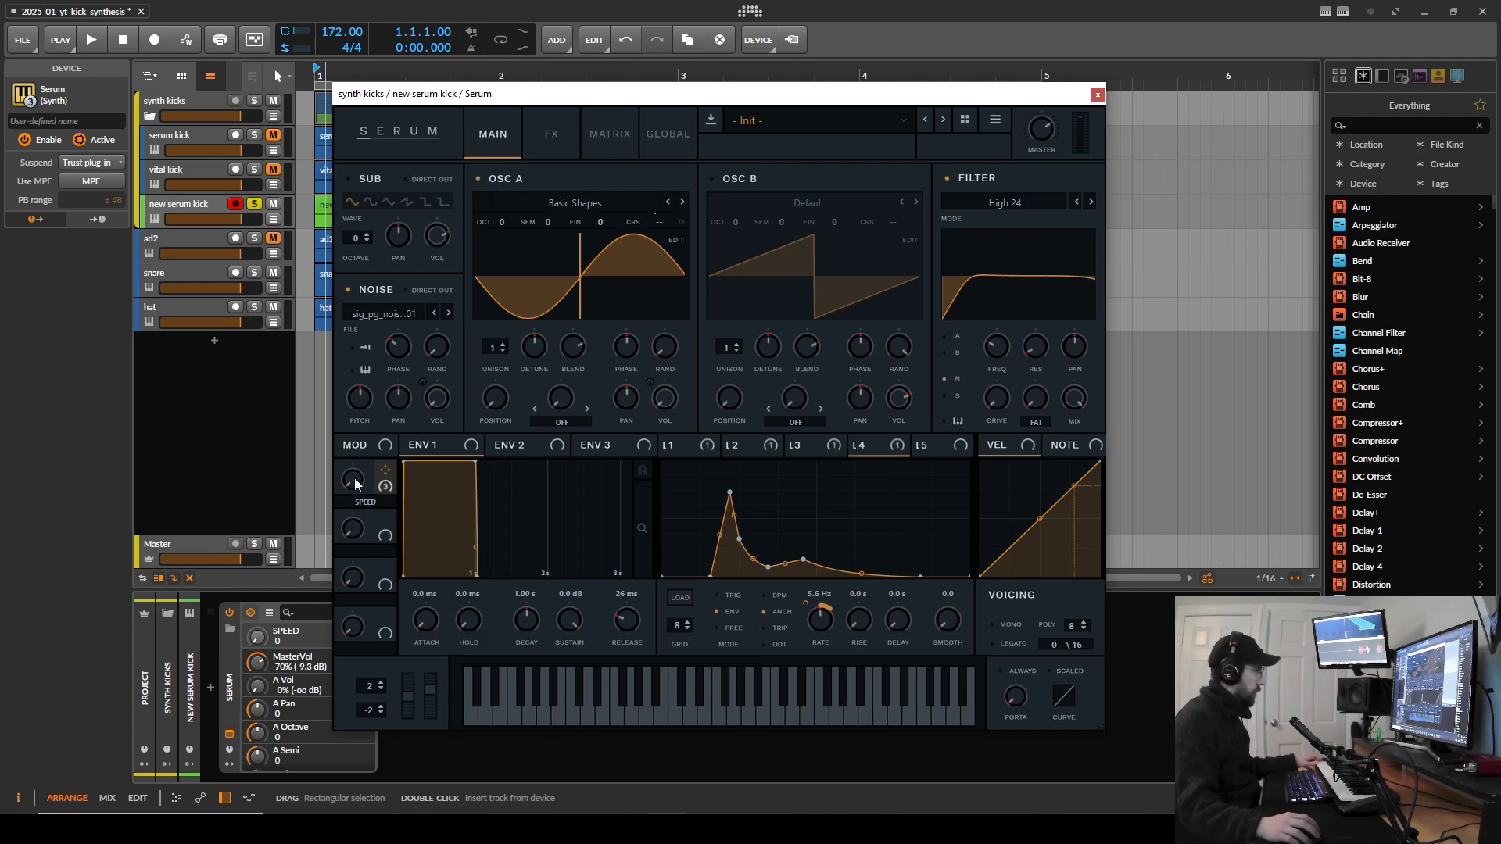
{"action": "mouse_move", "coordinate": [354, 481]}
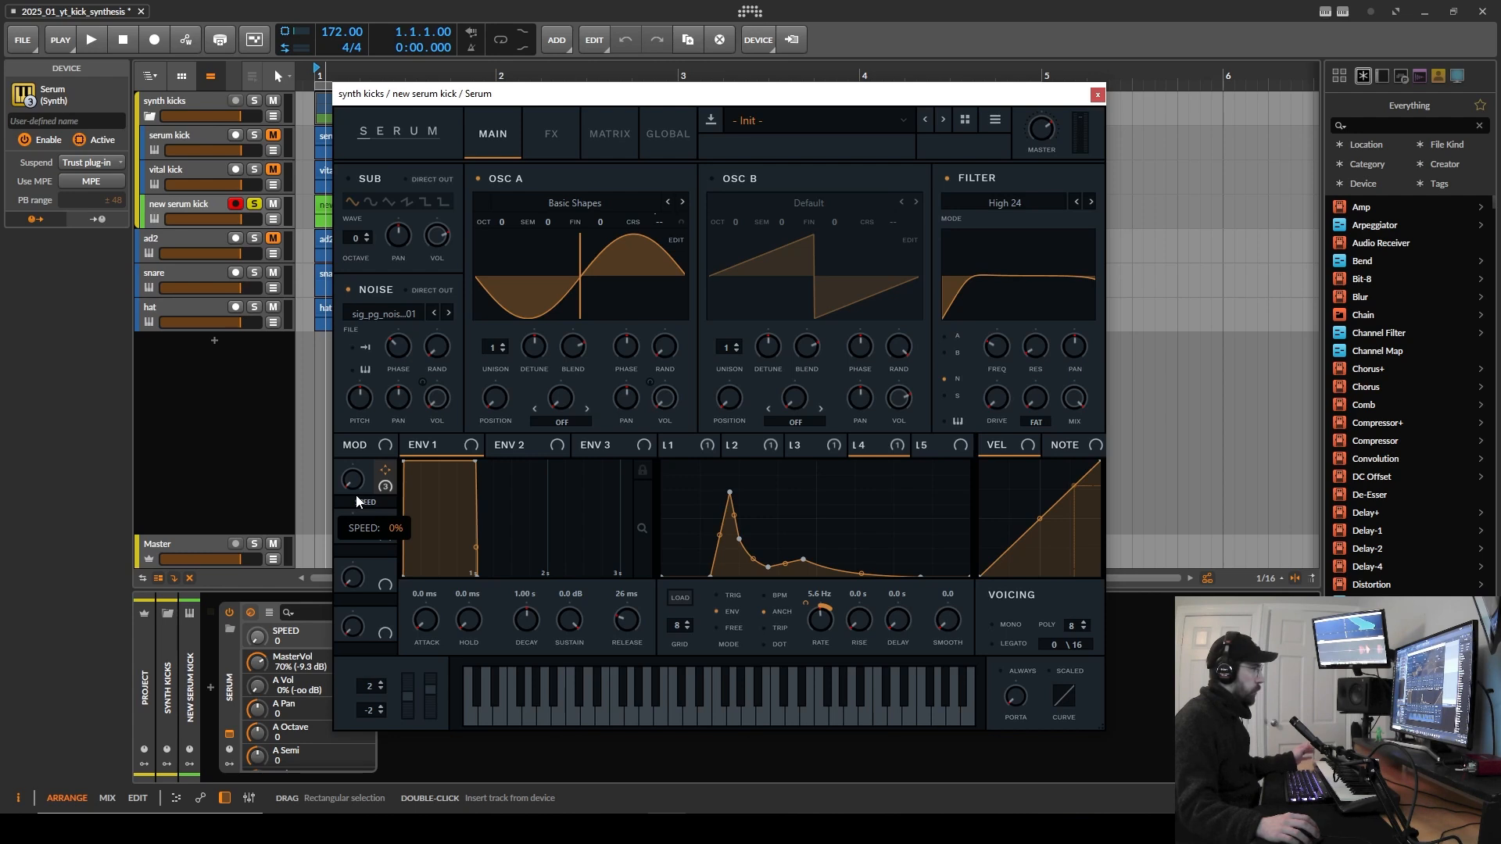
{"action": "left_click_drag", "start_coordinate": [358, 501], "coordinate": [374, 542]}
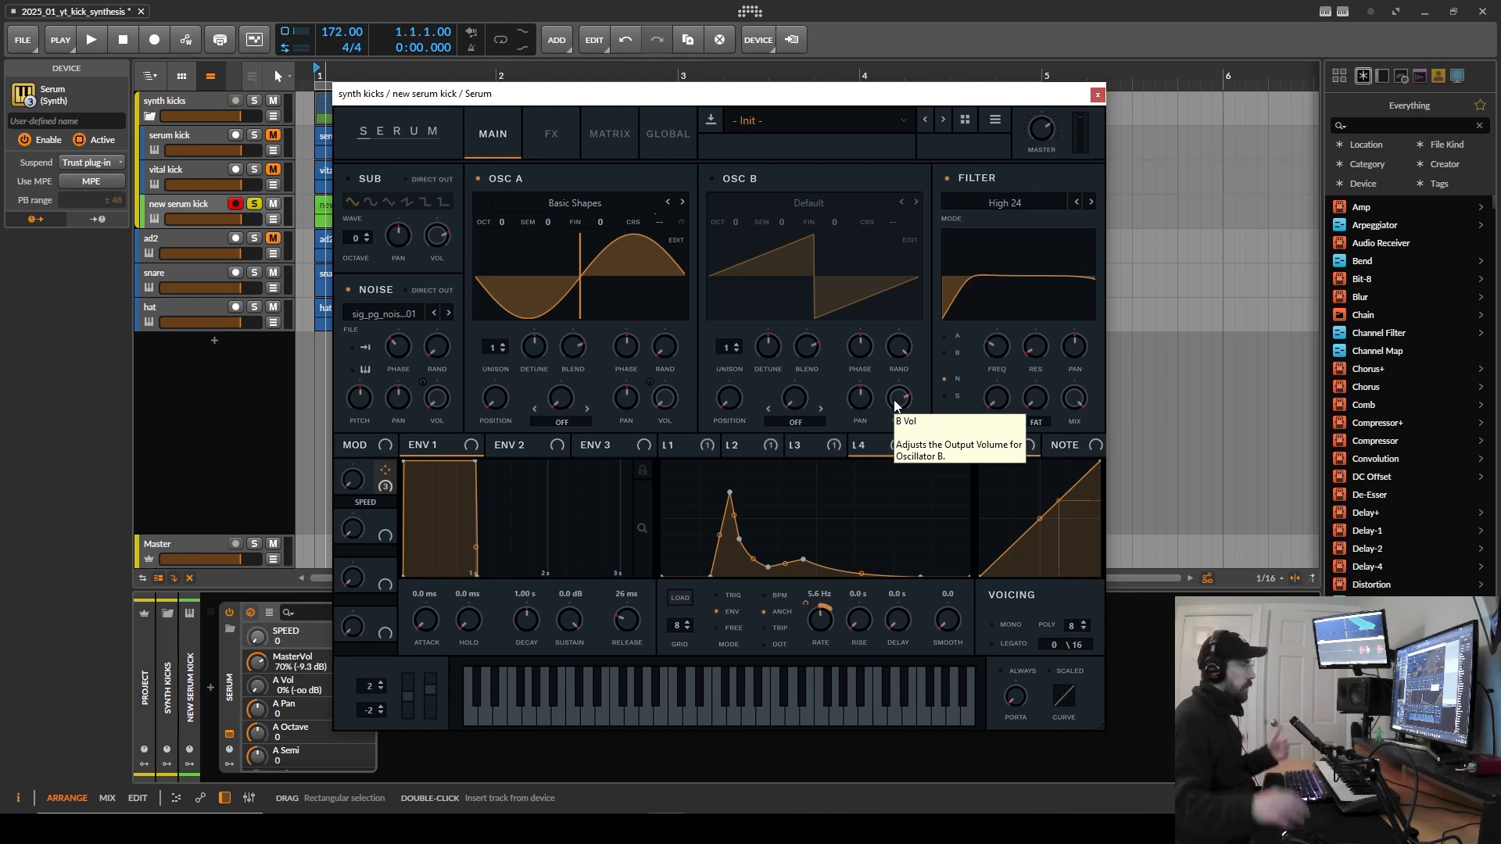
{"action": "left_click_drag", "start_coordinate": [354, 483], "coordinate": [389, 548]}
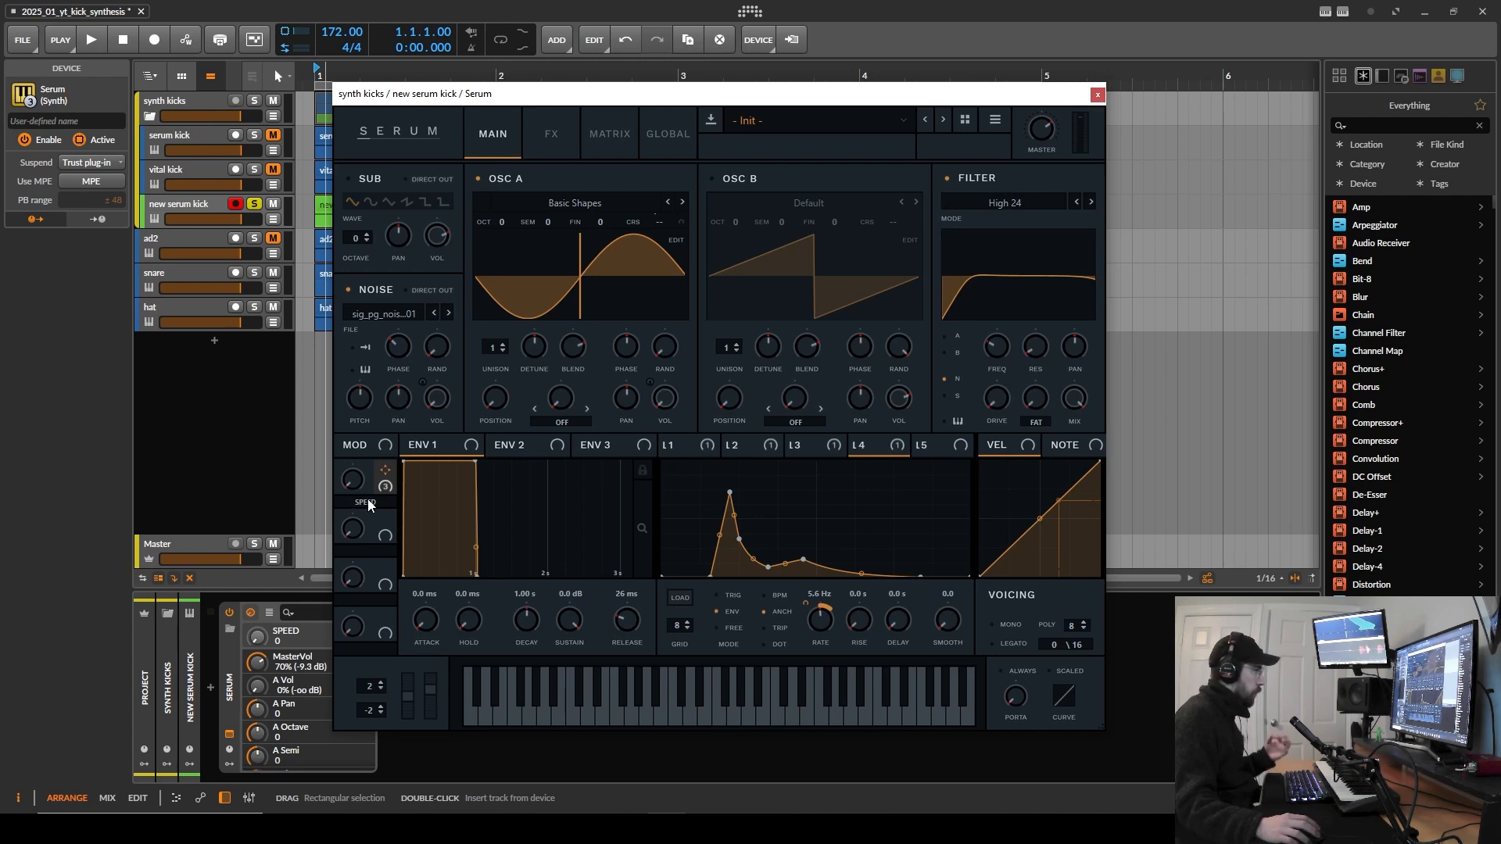
Step: Name macro 2 BEATER, set it to 100 and assign it to the noise volume with a modulation amount of 3
{"action": "mouse_move", "coordinate": [361, 497]}
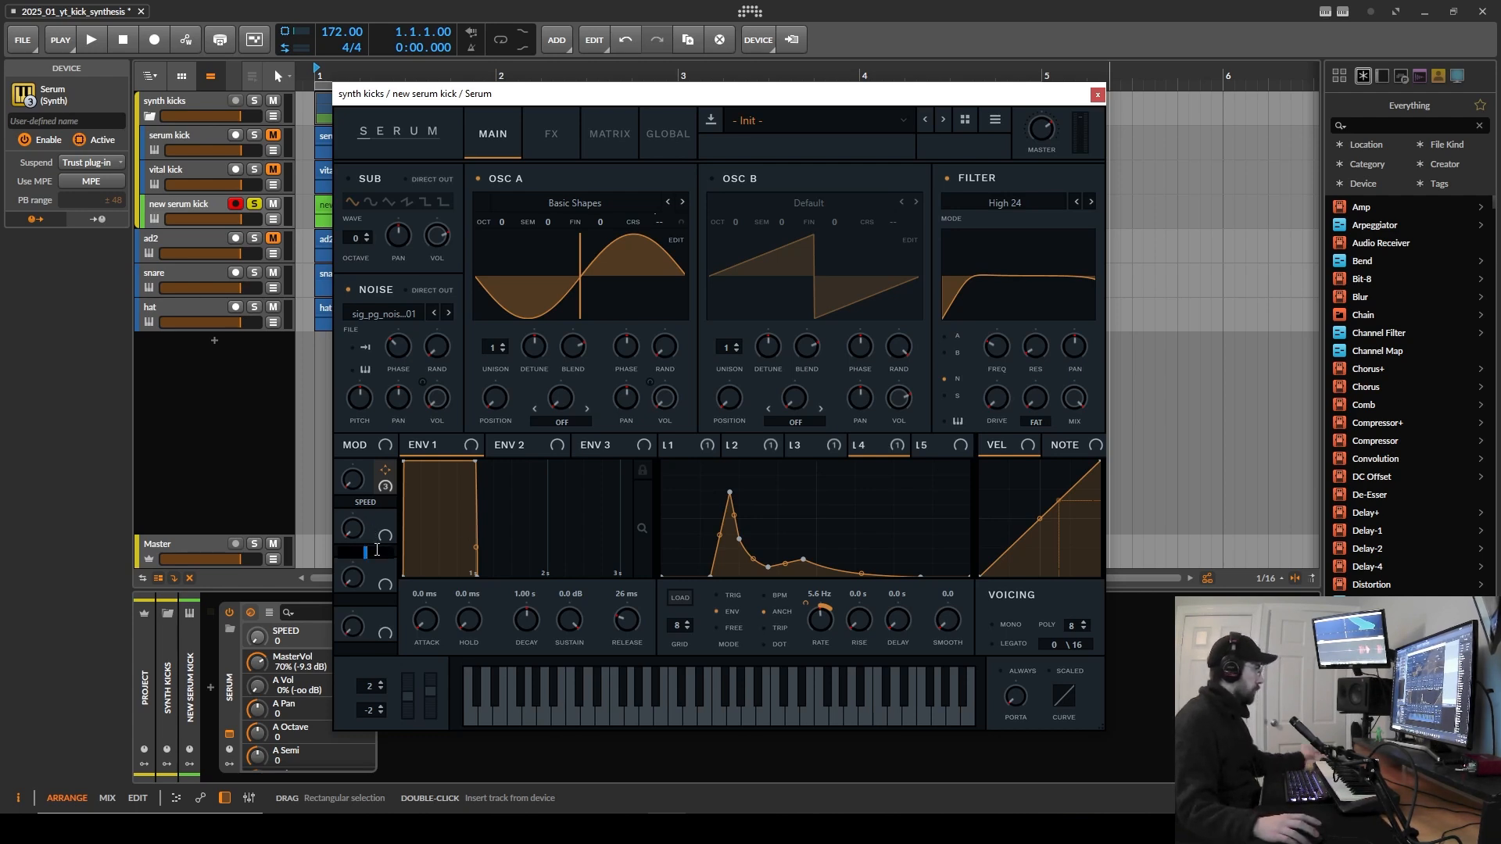
{"action": "type", "text": "beater"}
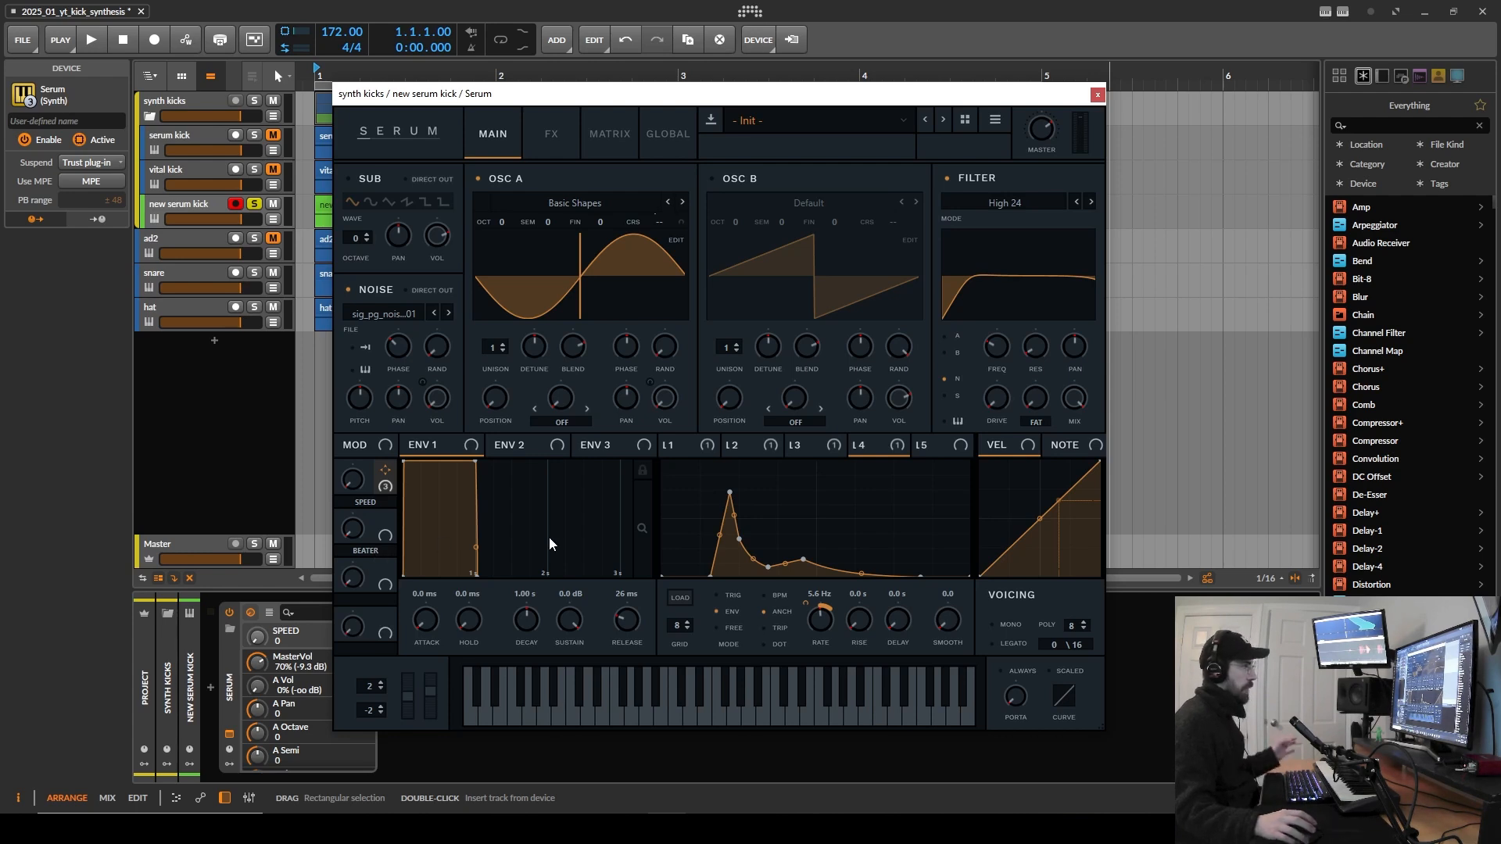
{"action": "left_click_drag", "start_coordinate": [357, 526], "coordinate": [420, 406]}
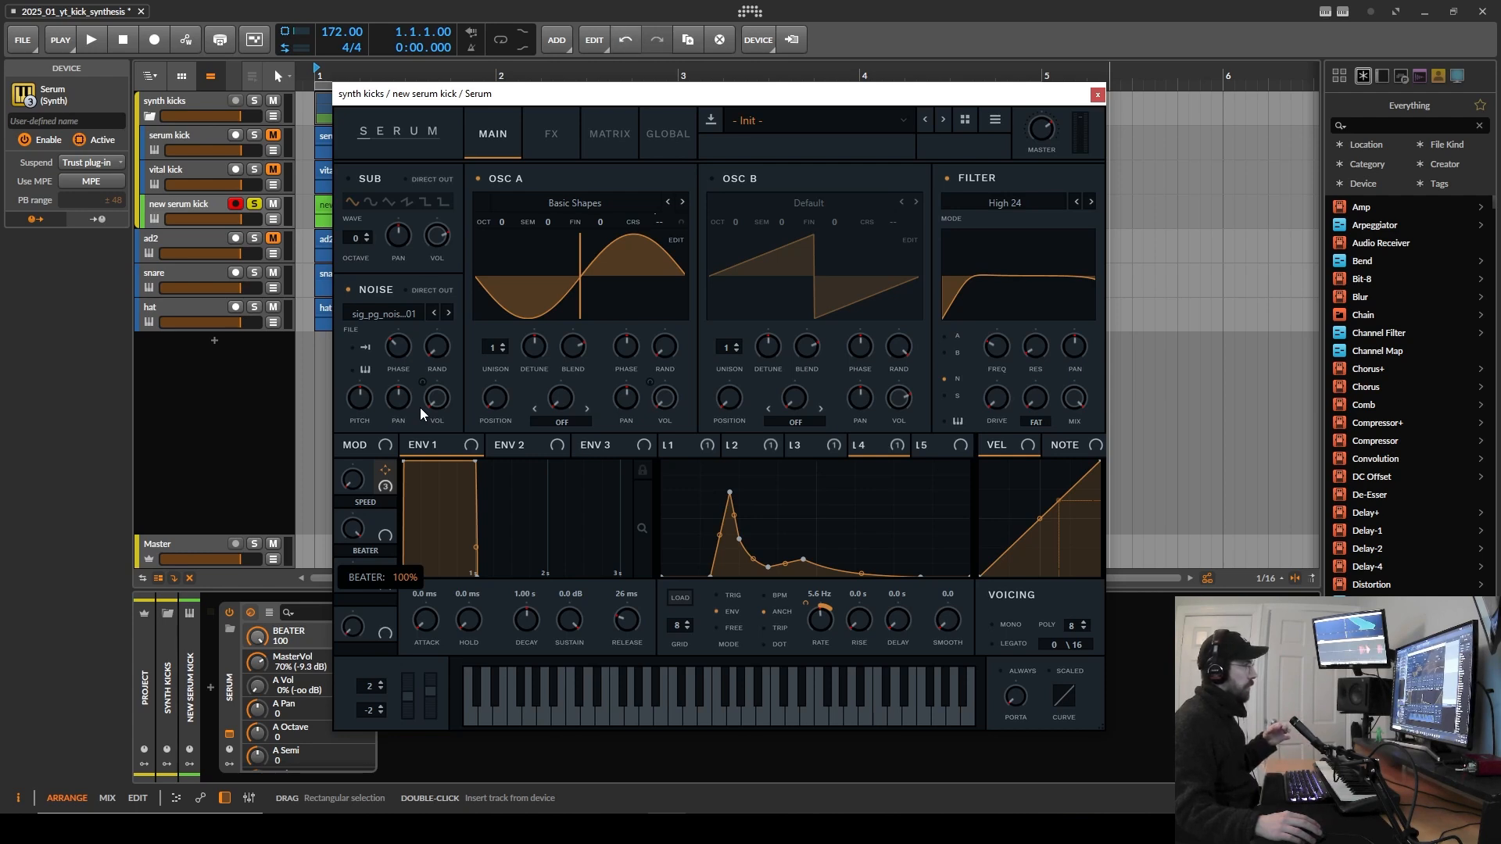
{"action": "key", "text": "ctrl+z"}
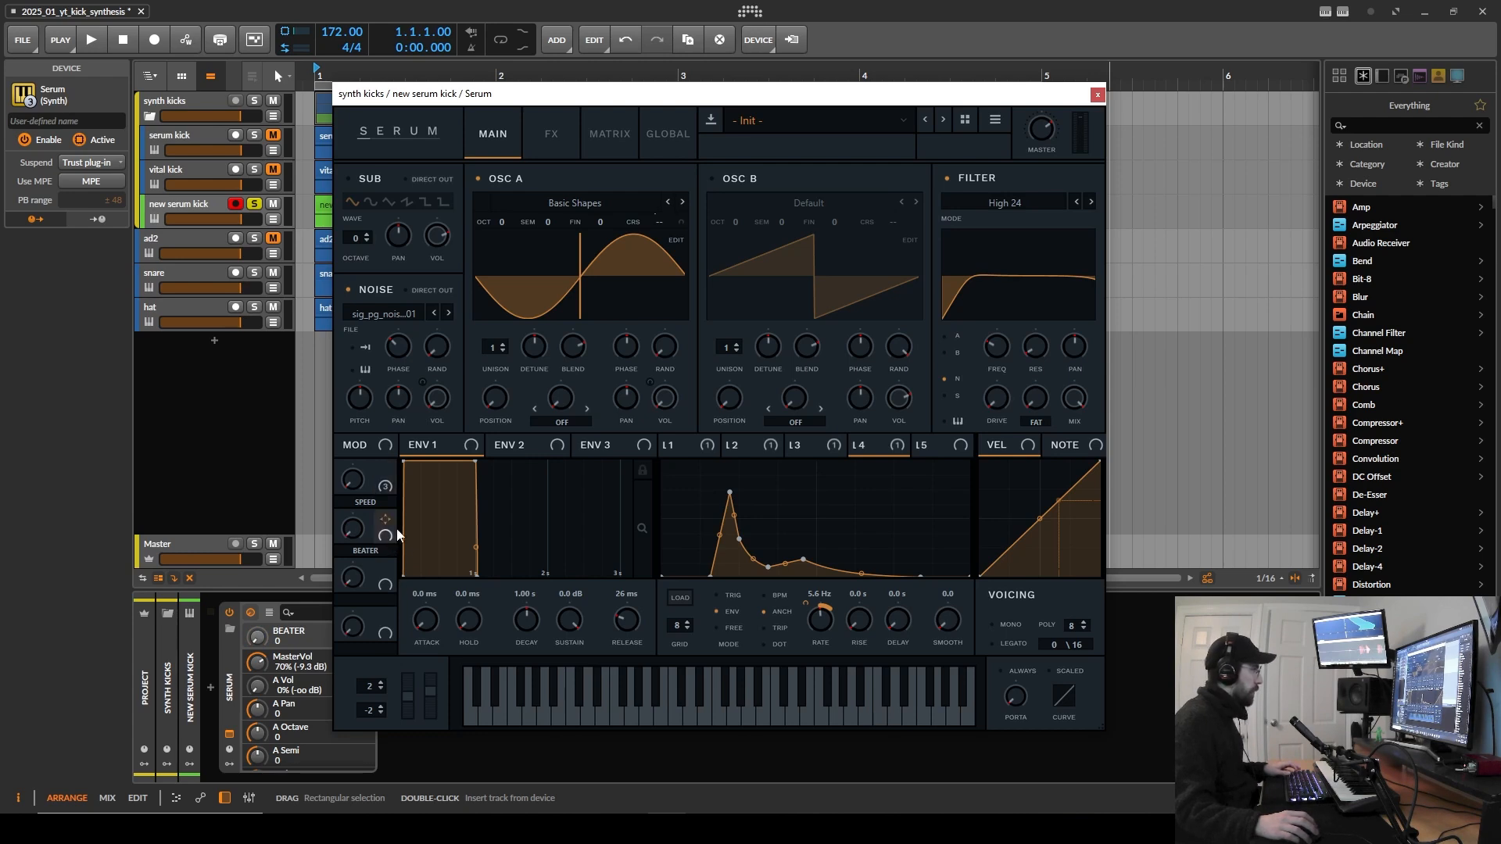
{"action": "left_click_drag", "start_coordinate": [439, 409], "coordinate": [438, 403]}
{"action": "left_click_drag", "start_coordinate": [360, 533], "coordinate": [482, 294]}
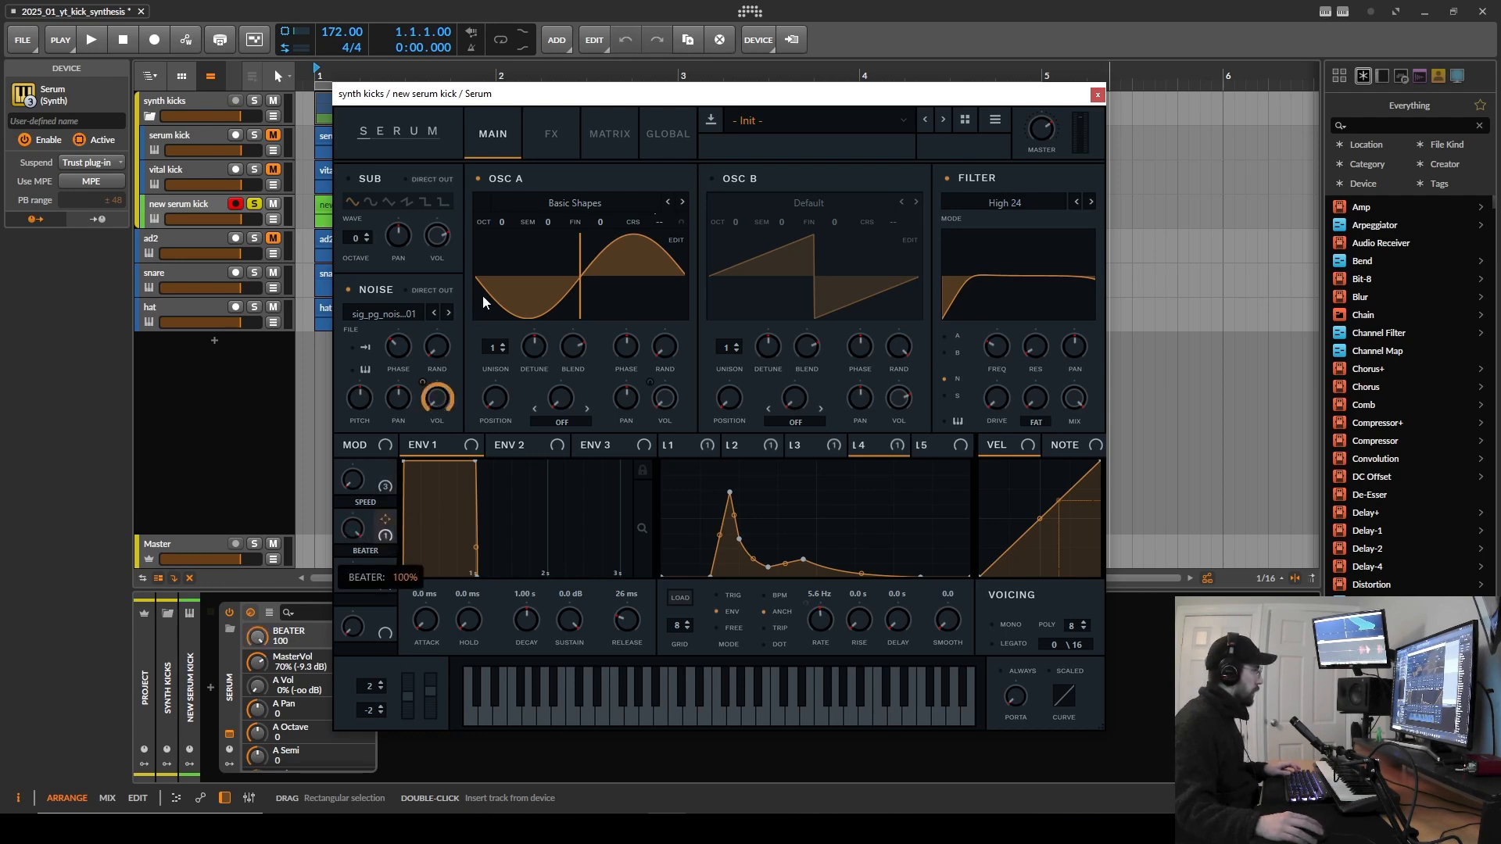
{"action": "left_click_drag", "start_coordinate": [428, 381], "coordinate": [419, 461]}
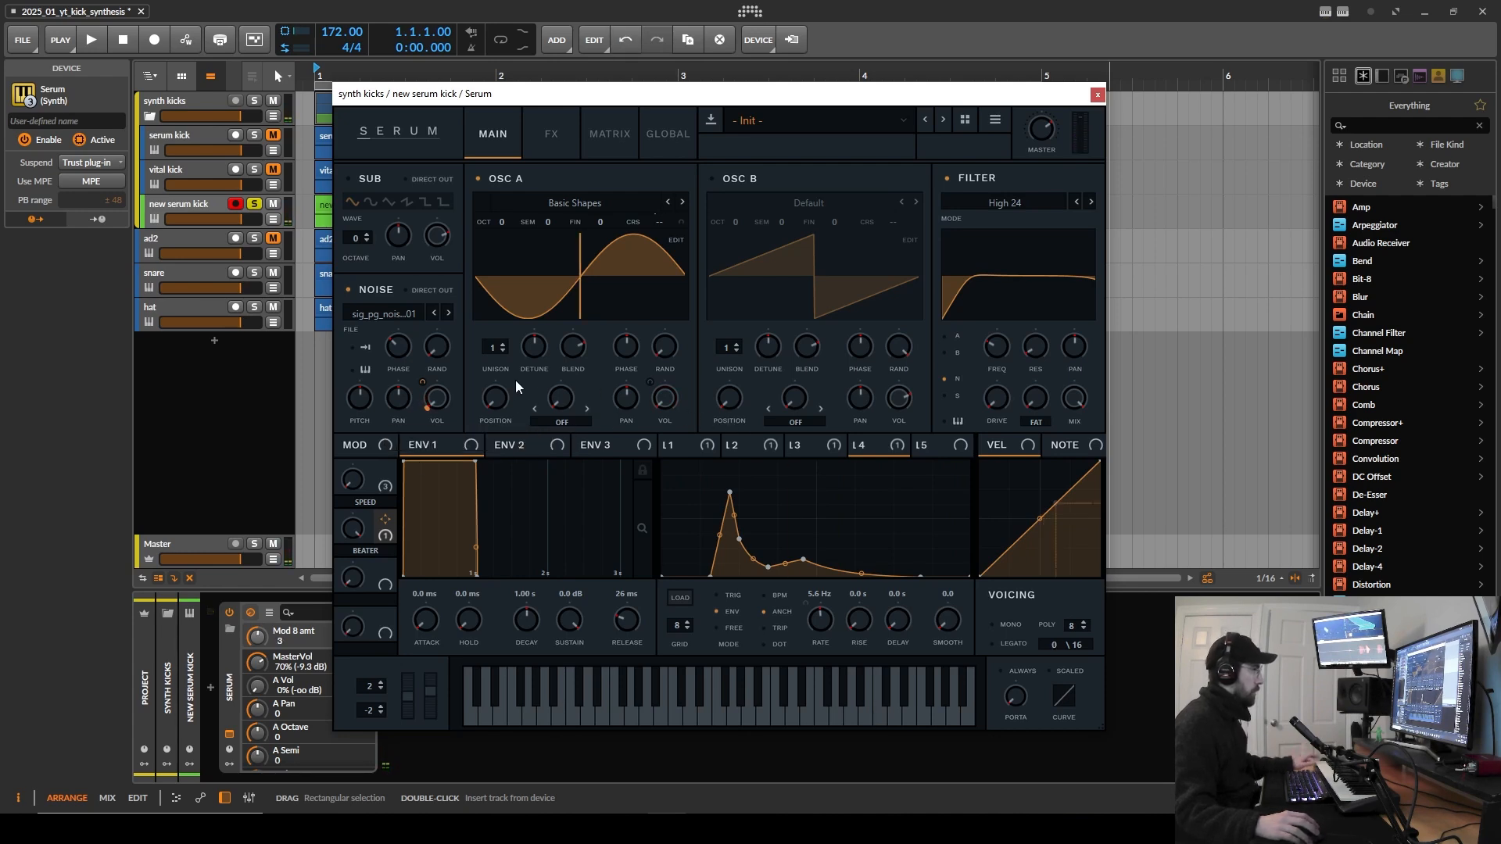
Step: Set the filter drive to 3, assign the BEATER macro to it with an amount of 3, and return BEATER to 0
{"action": "left_click_drag", "start_coordinate": [993, 405], "coordinate": [995, 402]}
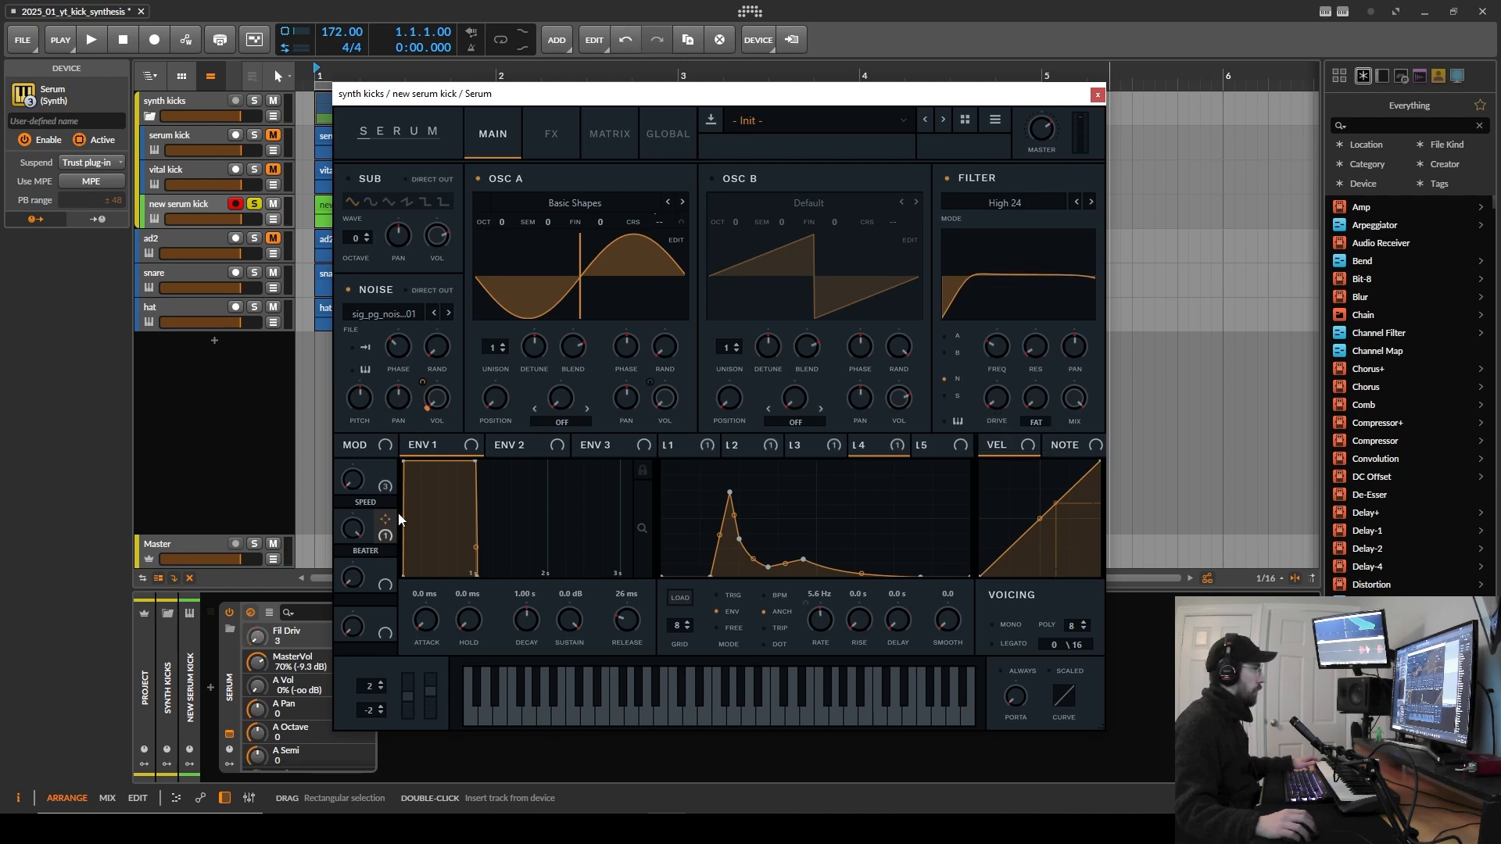
{"action": "left_click_drag", "start_coordinate": [571, 490], "coordinate": [969, 454]}
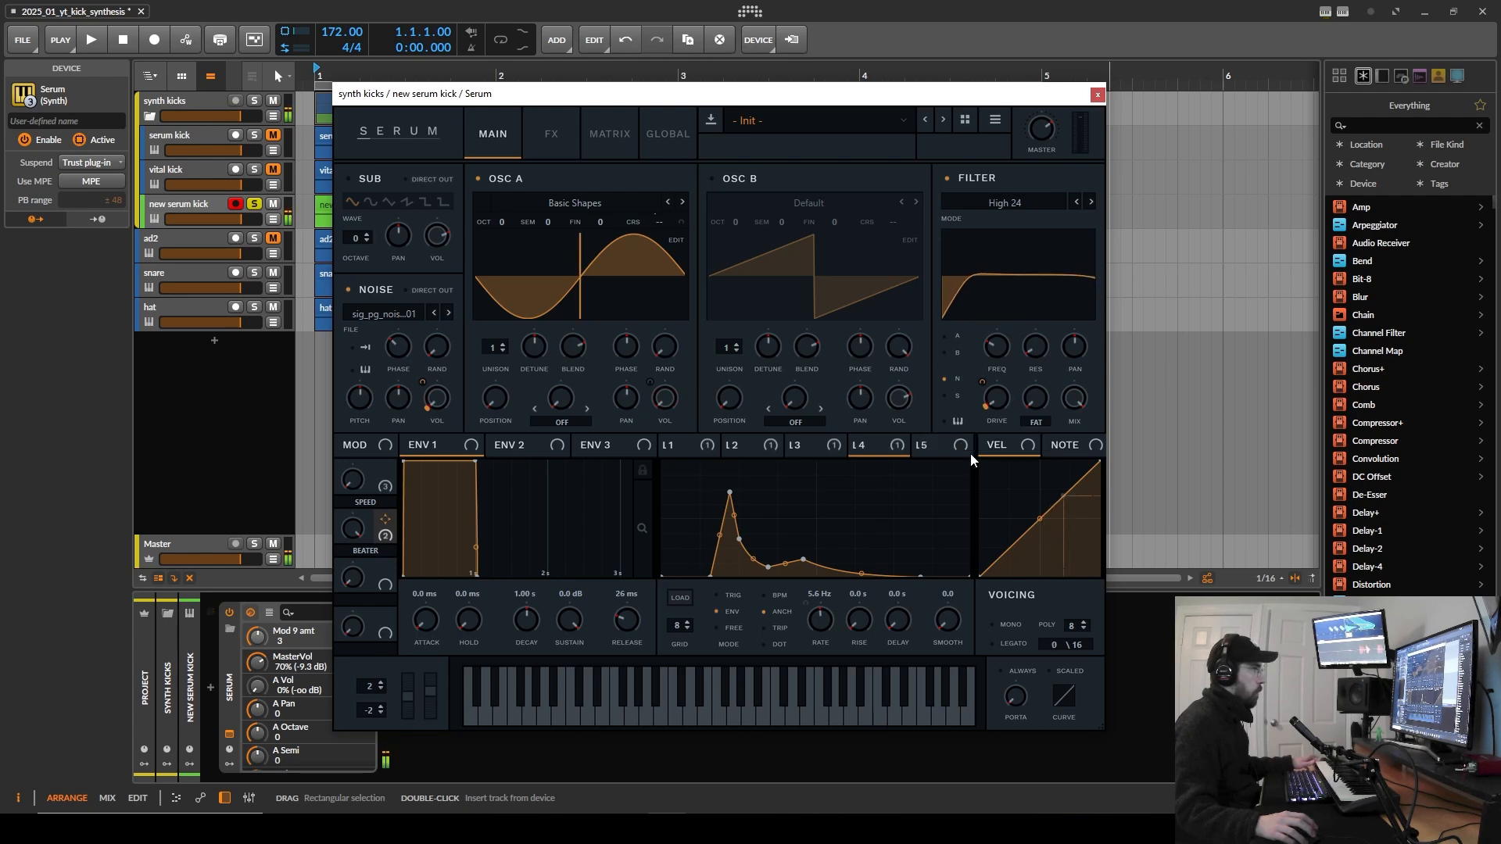
{"action": "left_click_drag", "start_coordinate": [352, 528], "coordinate": [352, 529]}
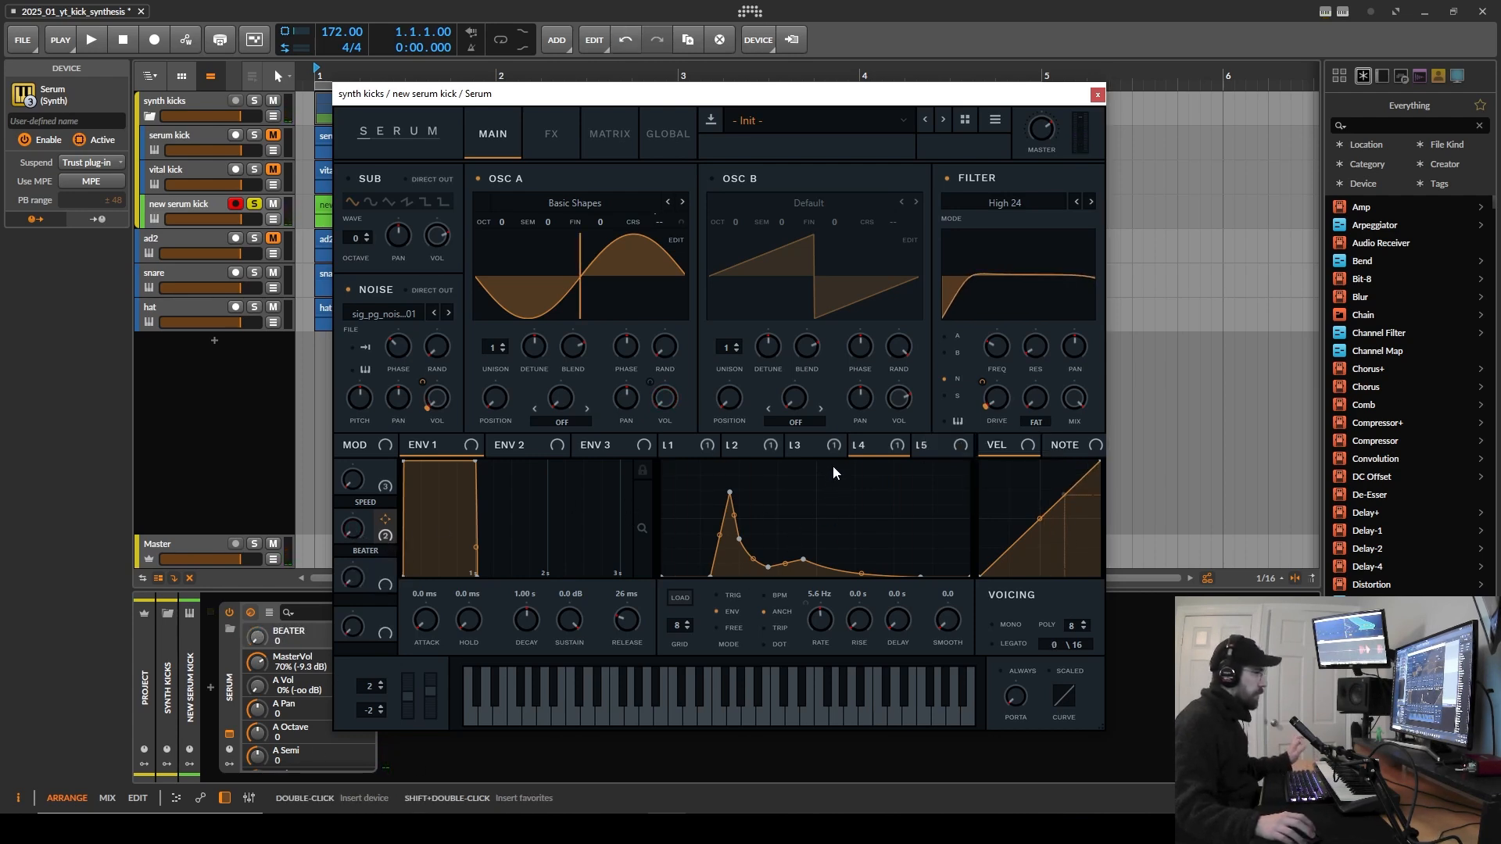
Step: Enable Oscillator B, load the Analog_BD_Sin wavetable and set its wavetable position to 256
{"action": "left_click", "coordinate": [739, 178]}
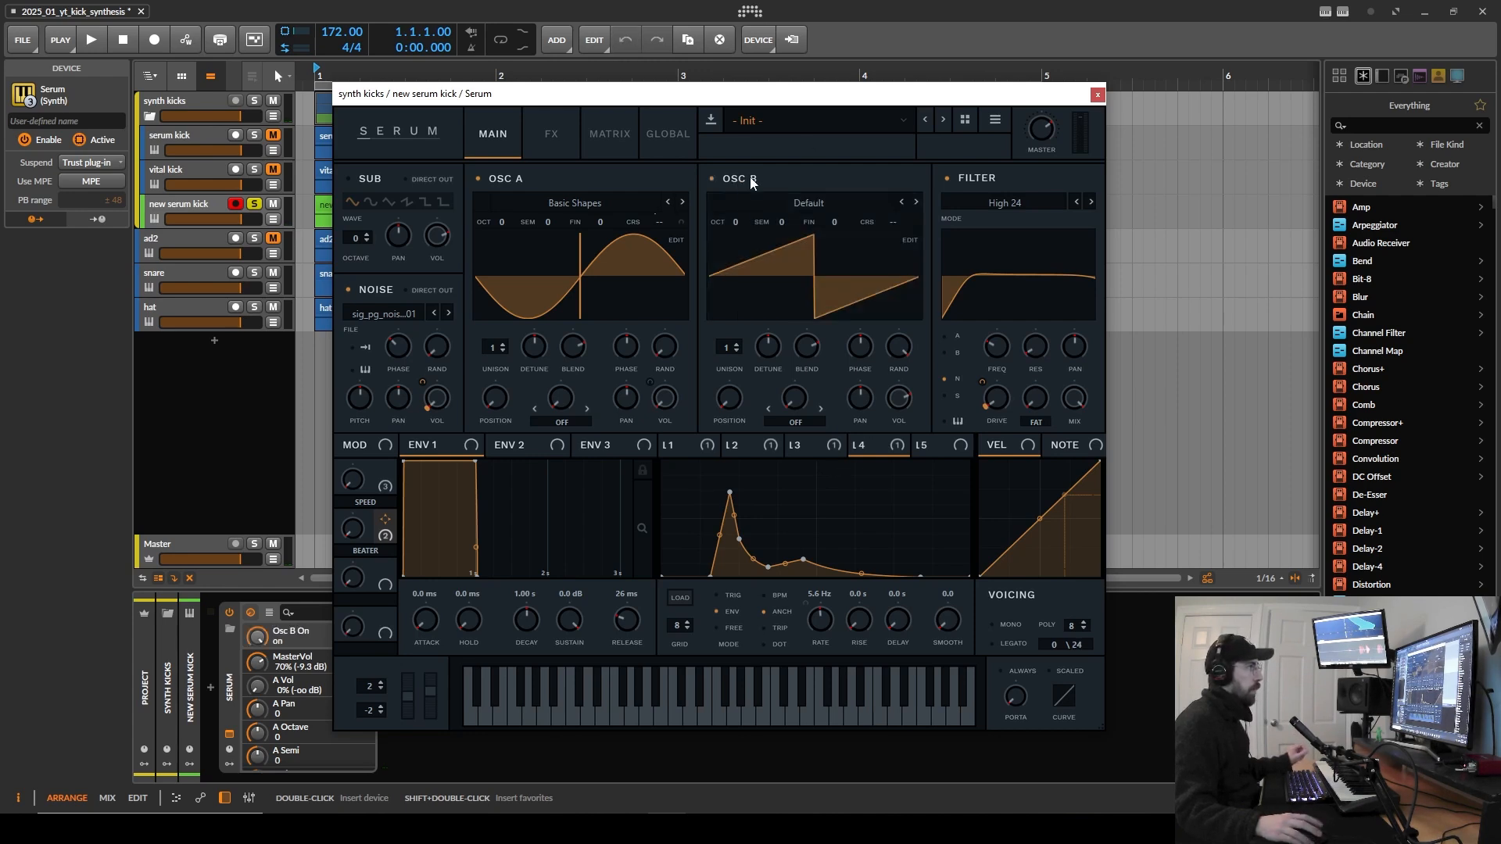
{"action": "left_click", "coordinate": [846, 202]}
{"action": "mouse_move", "coordinate": [804, 222]}
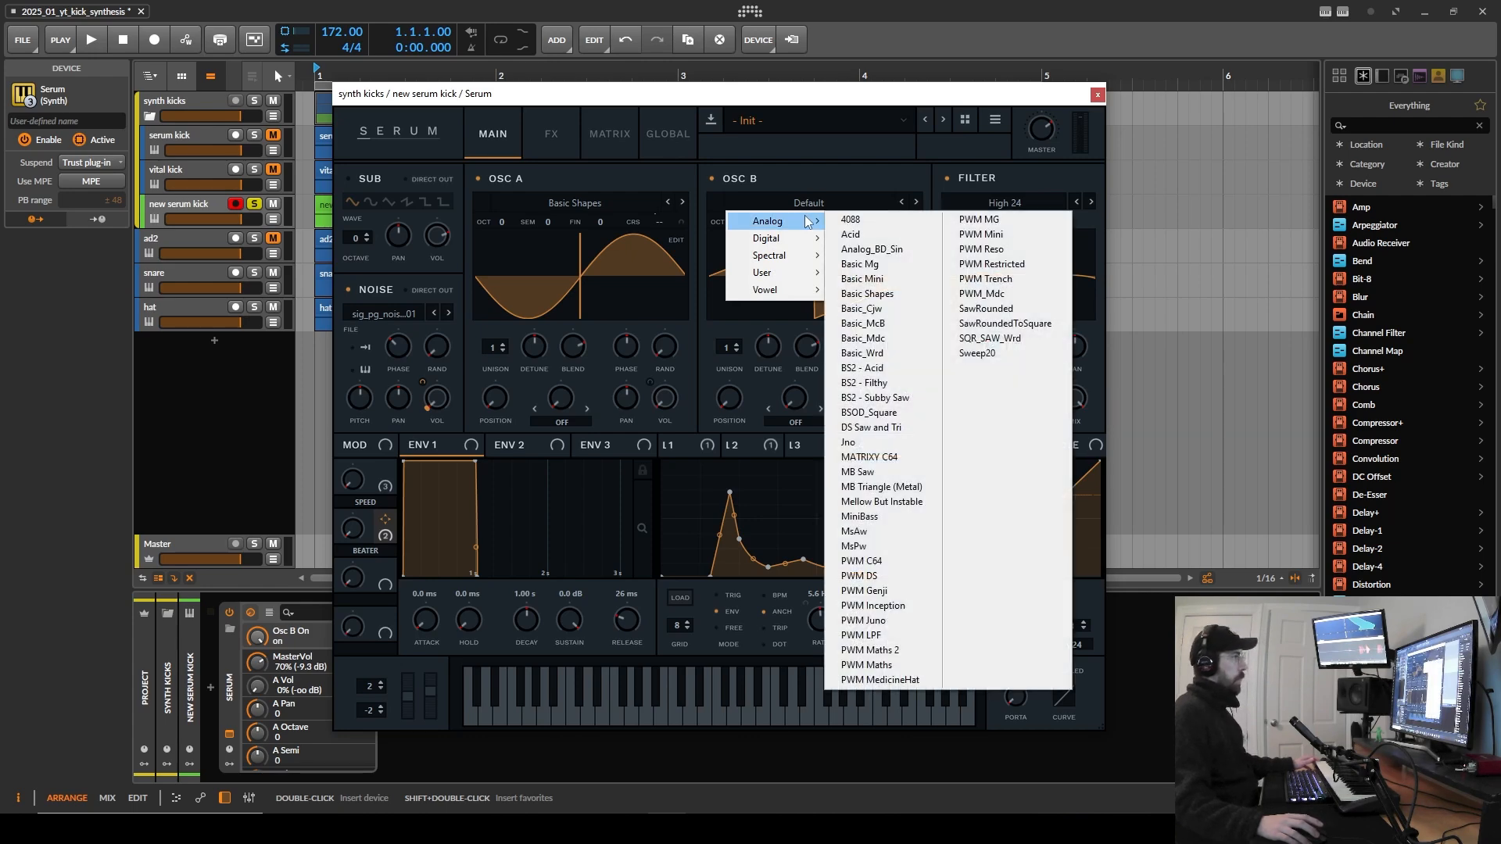
{"action": "left_click", "coordinate": [905, 252]}
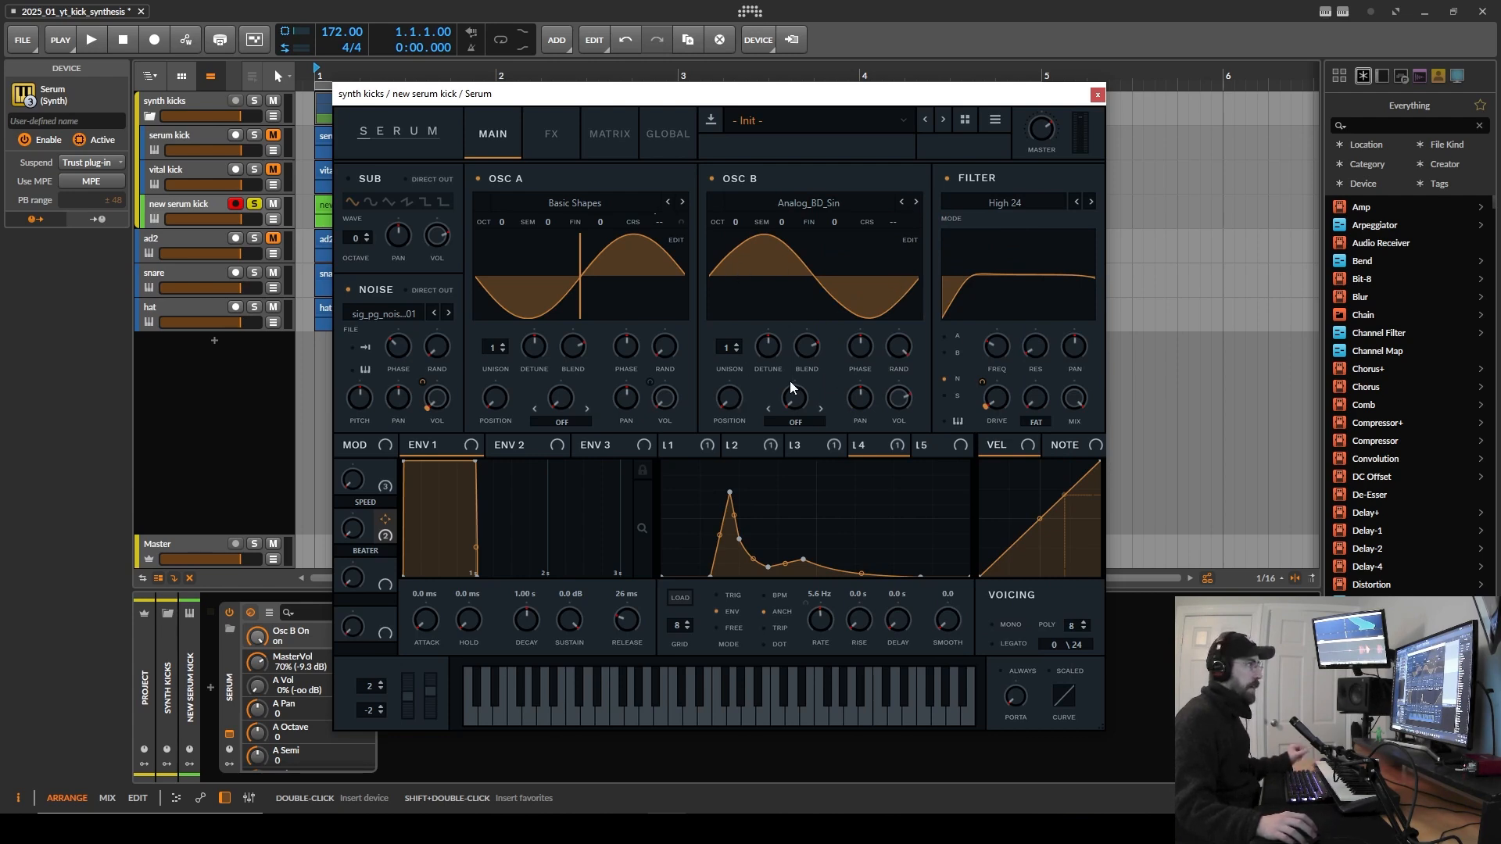
{"action": "left_click_drag", "start_coordinate": [733, 400], "coordinate": [785, 216]}
Step: Examine the wave shapes and harmonics of Oscillator B's wavetable frames from 256 down to 1 in the wavetable editor
{"action": "left_click", "coordinate": [910, 239]}
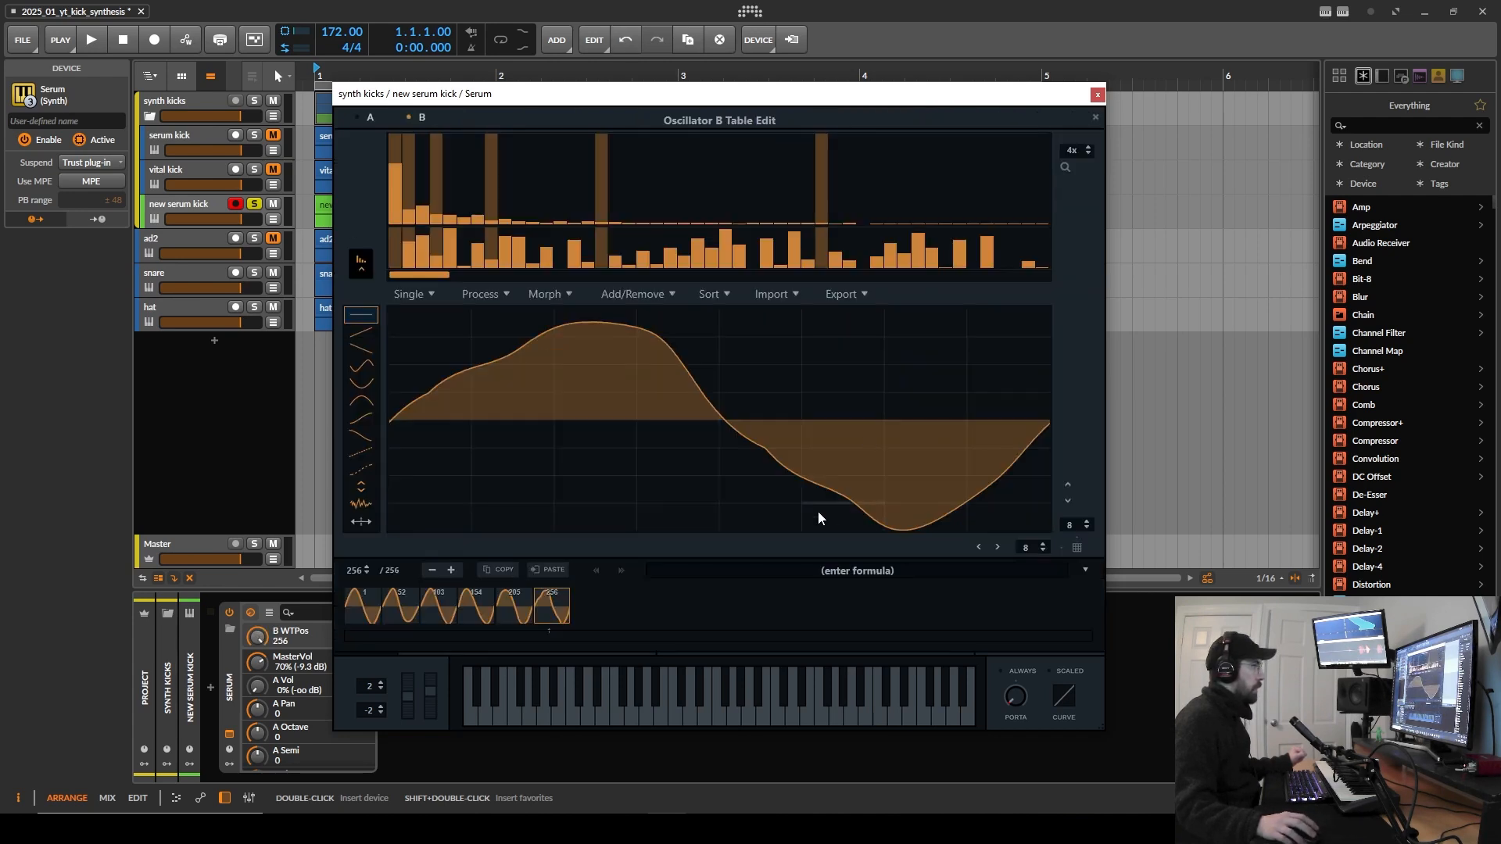
{"action": "left_click", "coordinate": [519, 611]}
{"action": "left_click", "coordinate": [481, 609]}
{"action": "left_click", "coordinate": [452, 607]}
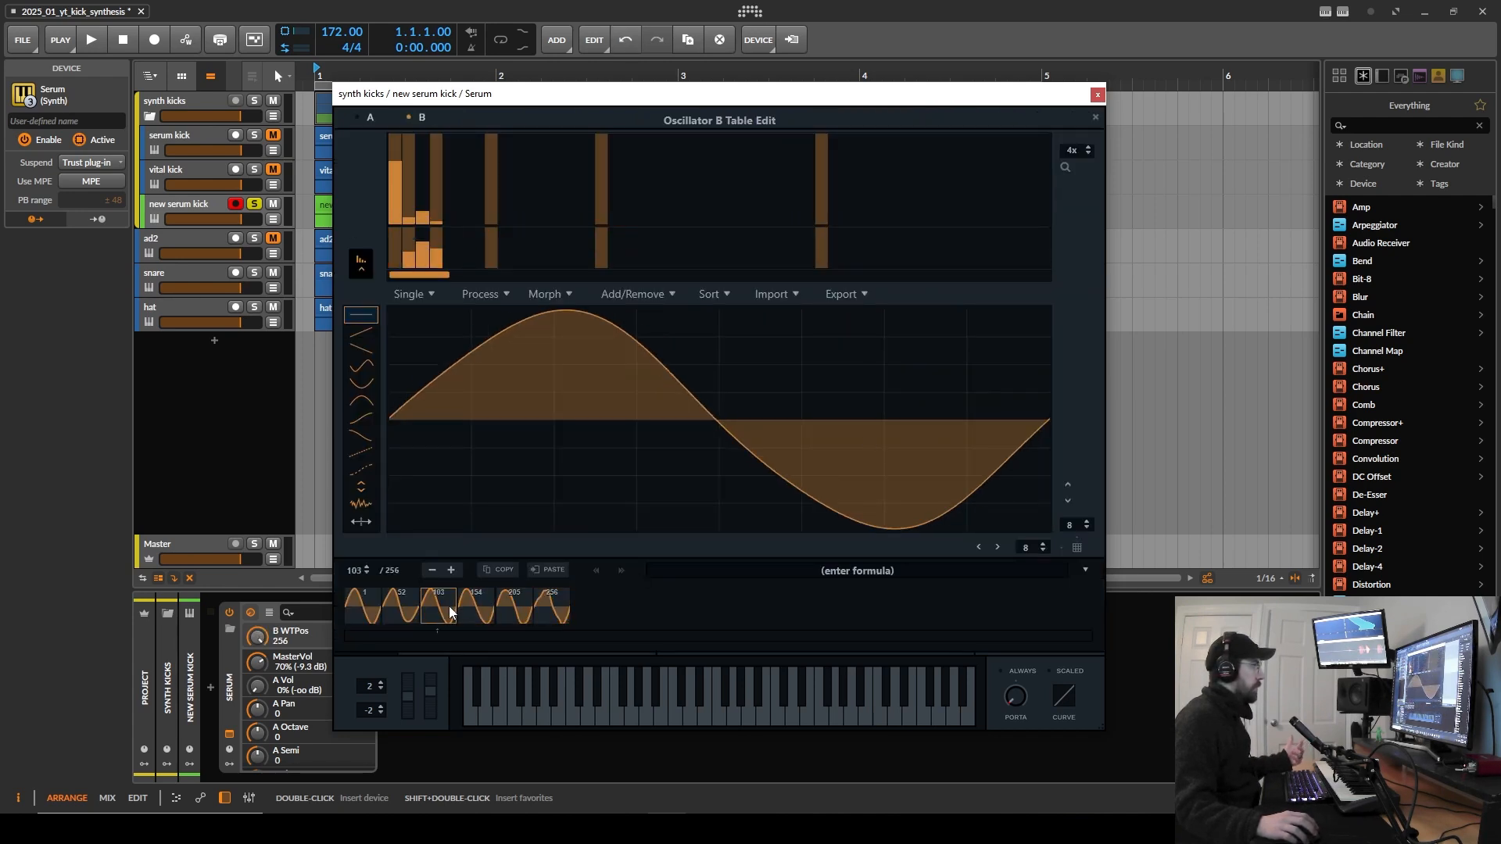
{"action": "left_click", "coordinate": [410, 609]}
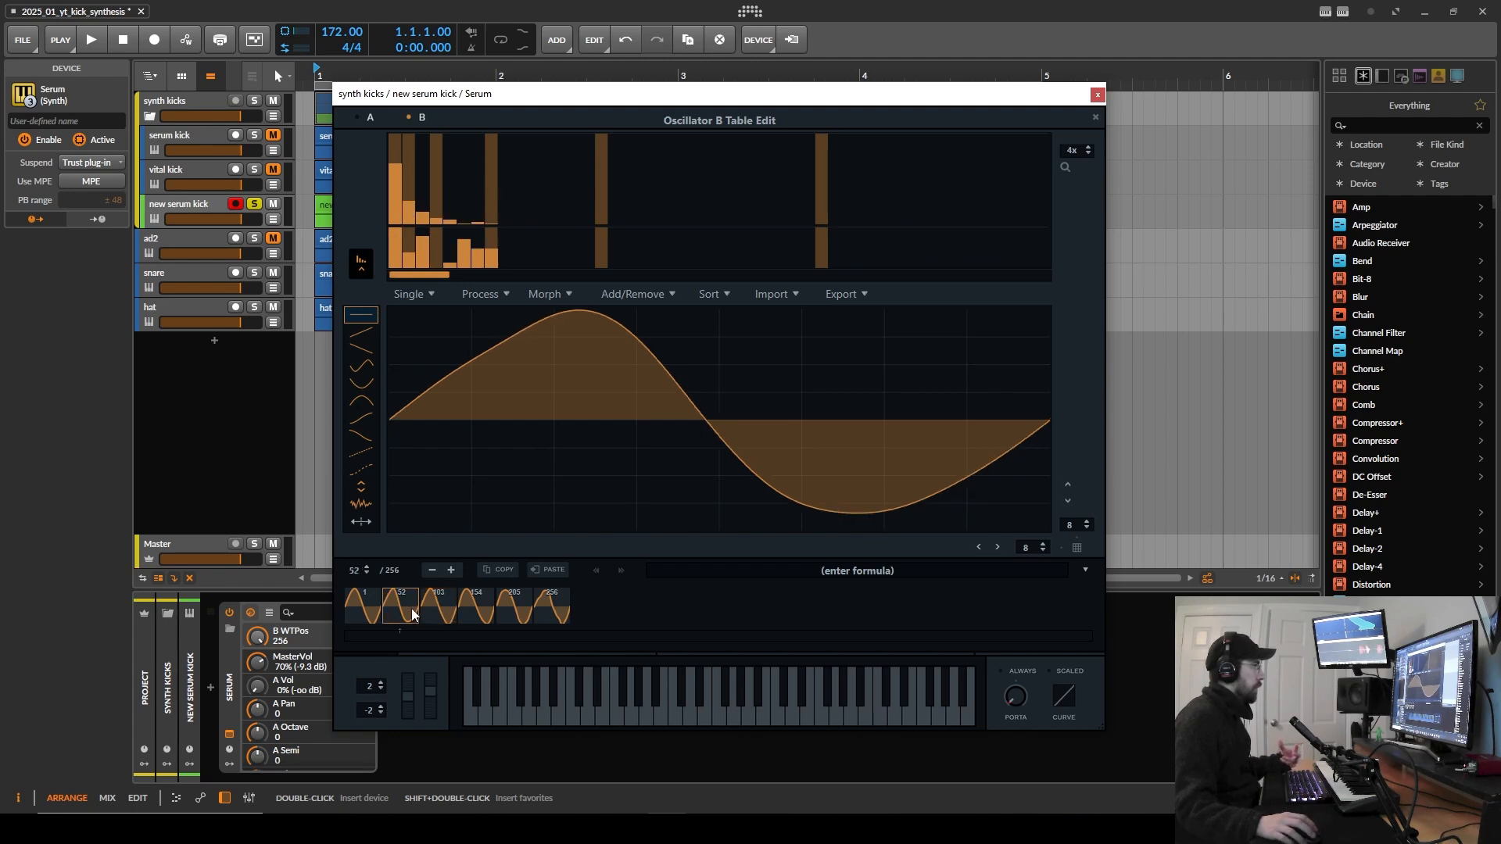
{"action": "left_click", "coordinate": [366, 607]}
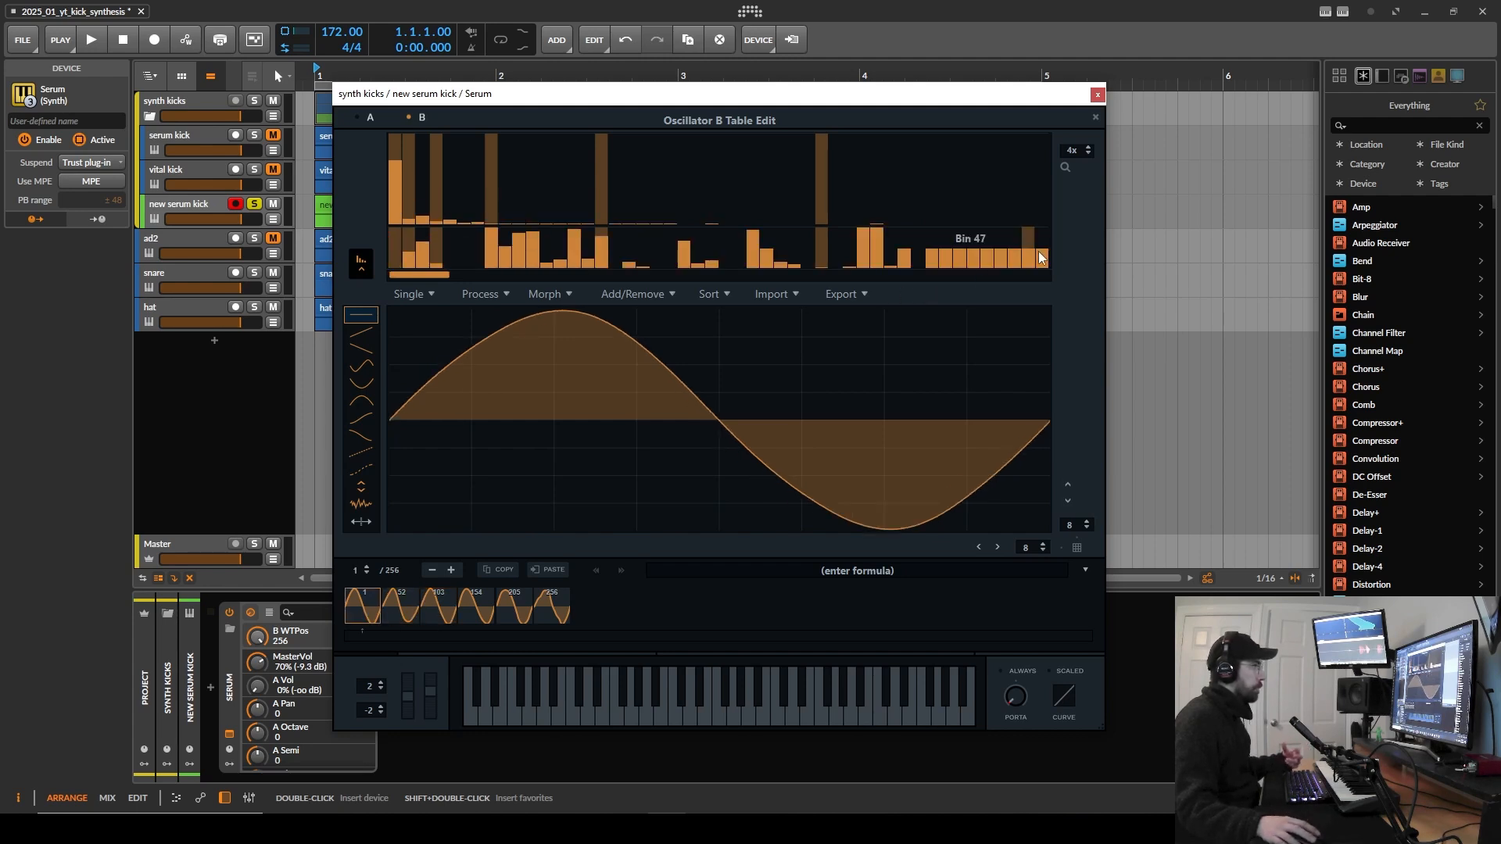
{"action": "left_click", "coordinate": [1095, 117]}
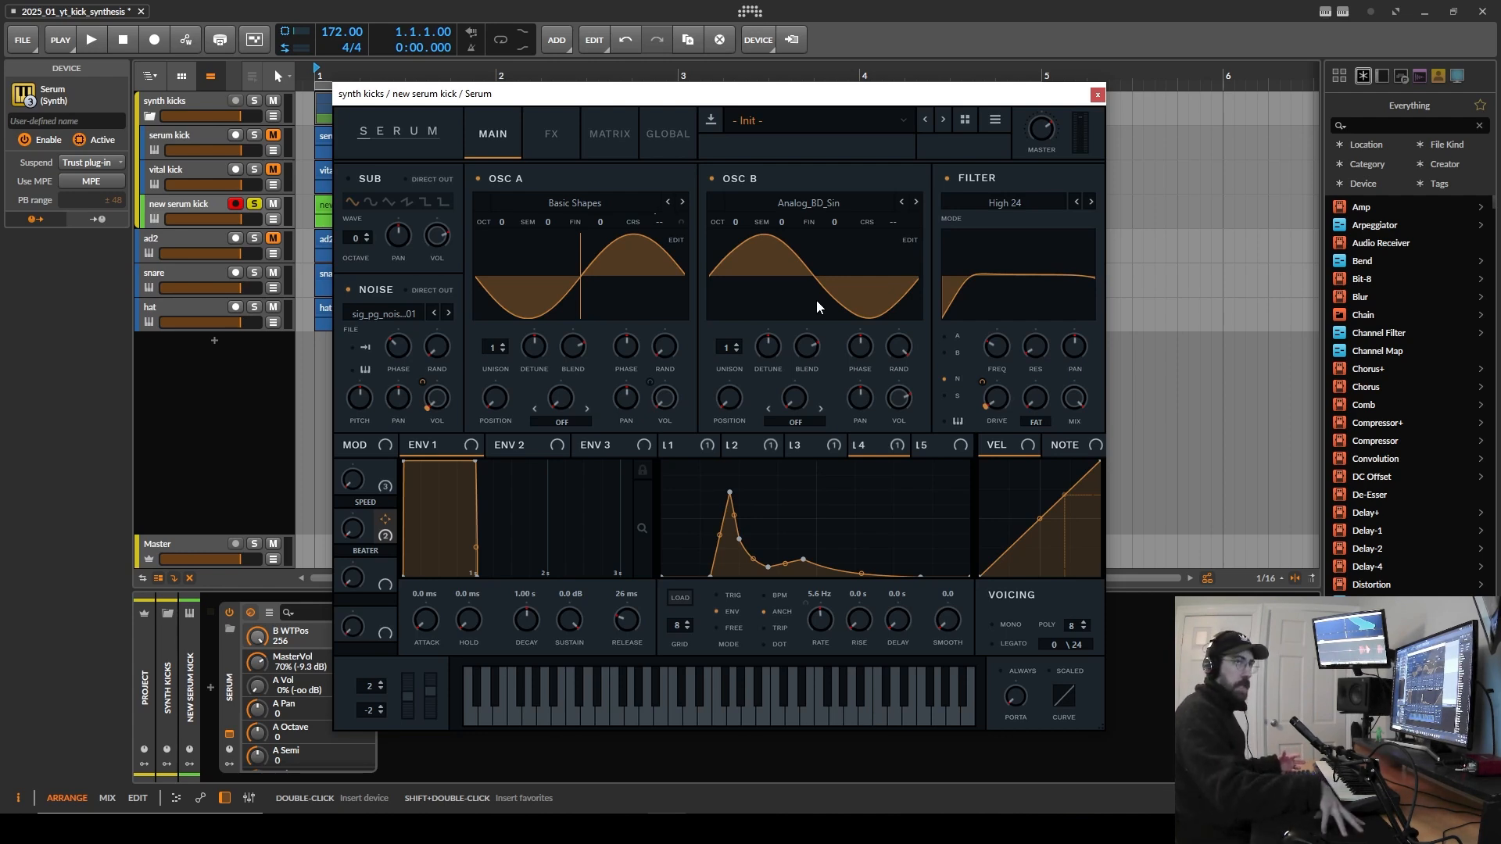
Step: Route Oscillator B through the filter and disable Oscillator A and the noise oscillator to hear it alone
{"action": "left_click", "coordinate": [946, 353]}
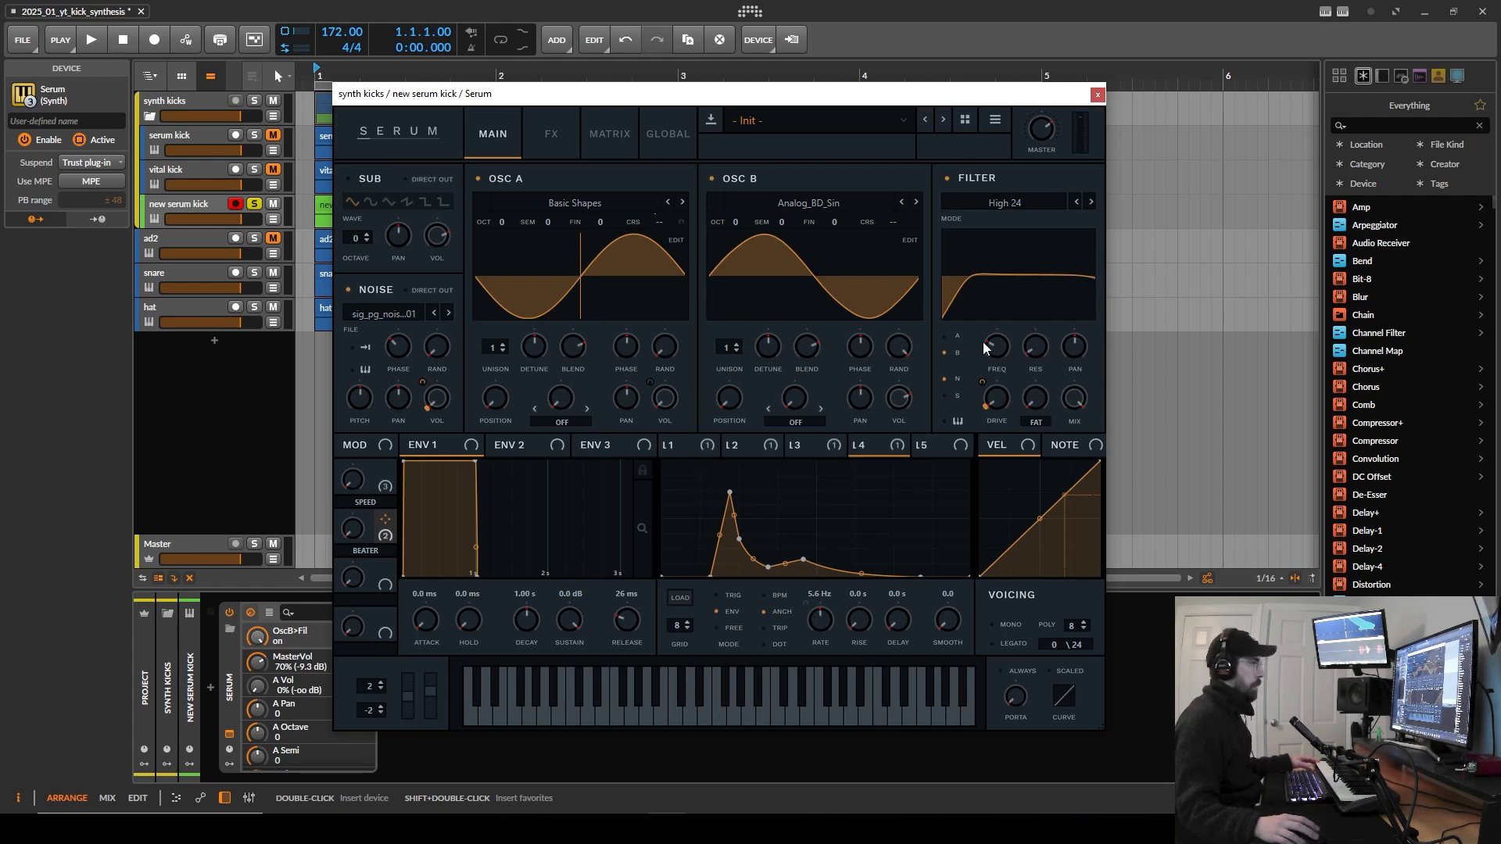
{"action": "left_click", "coordinate": [516, 184]}
{"action": "left_click", "coordinate": [377, 290]}
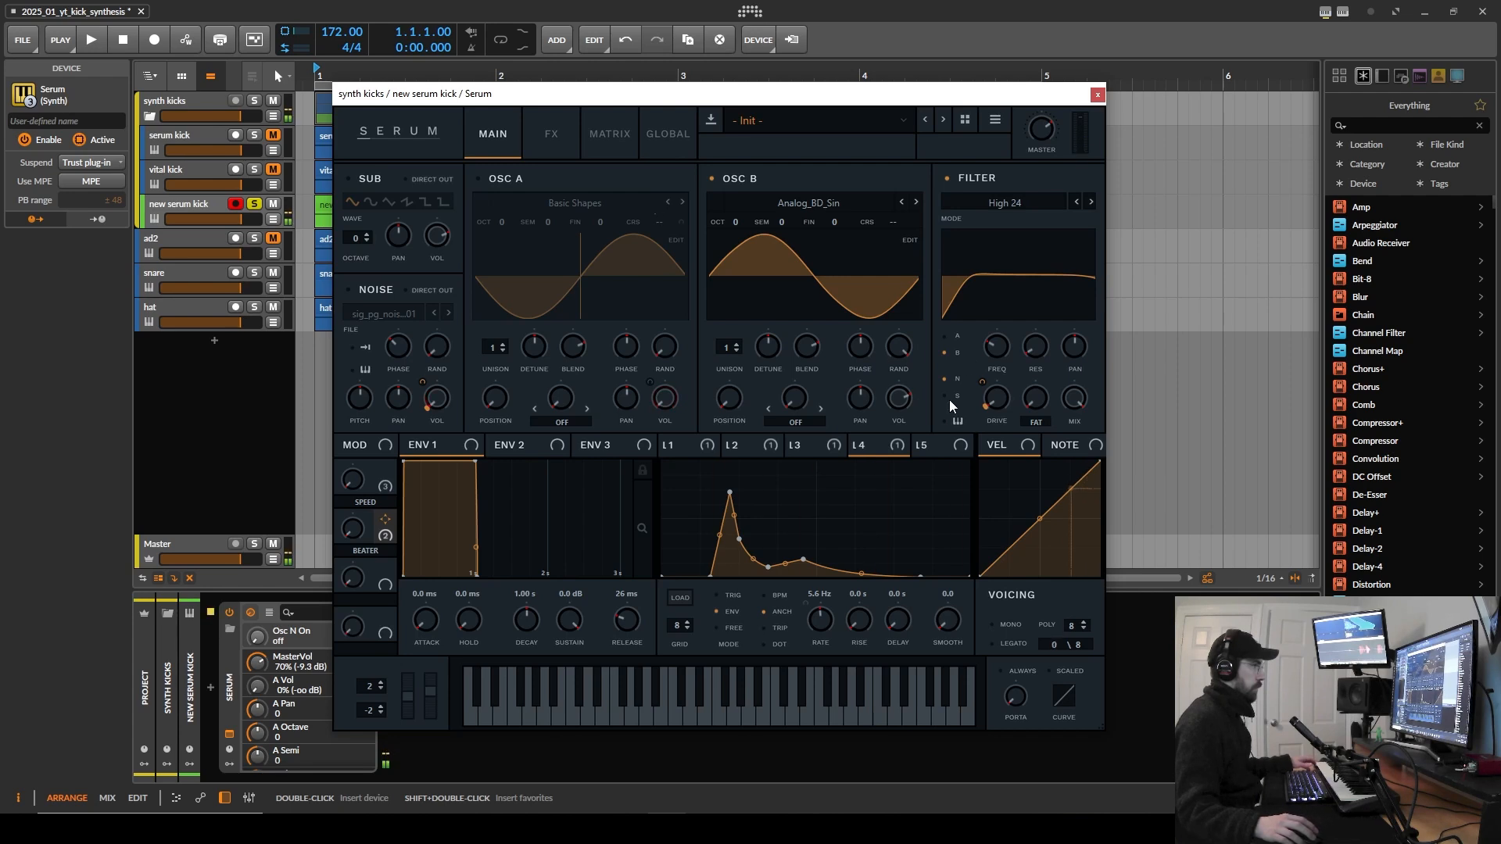
Step: Set Oscillator B's wavetable position to 146 and its random phase to 0
{"action": "left_click_drag", "start_coordinate": [755, 393], "coordinate": [749, 344]}
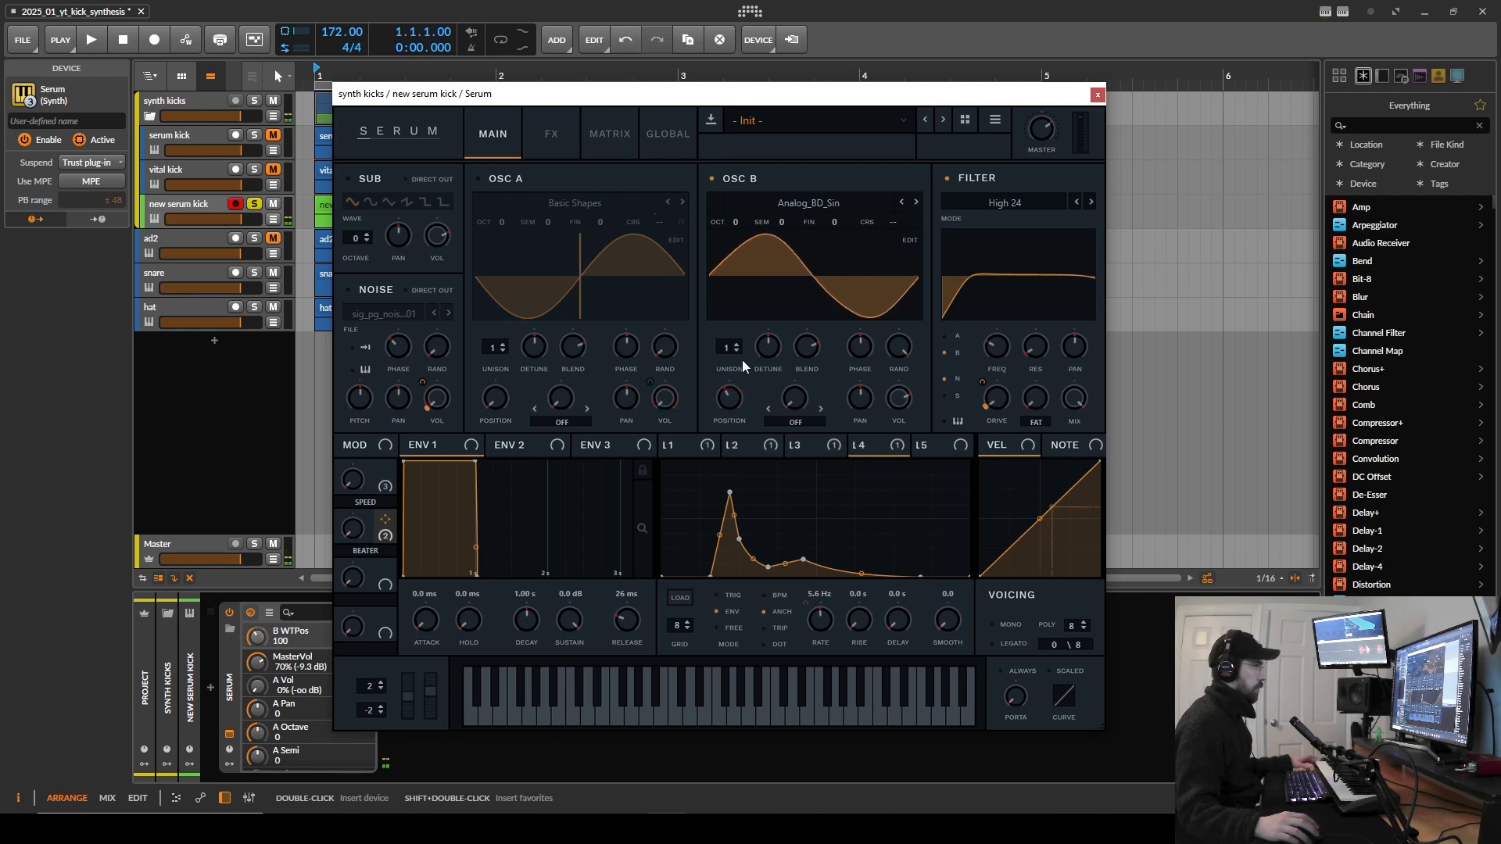
{"action": "left_click_drag", "start_coordinate": [732, 399], "coordinate": [746, 374]}
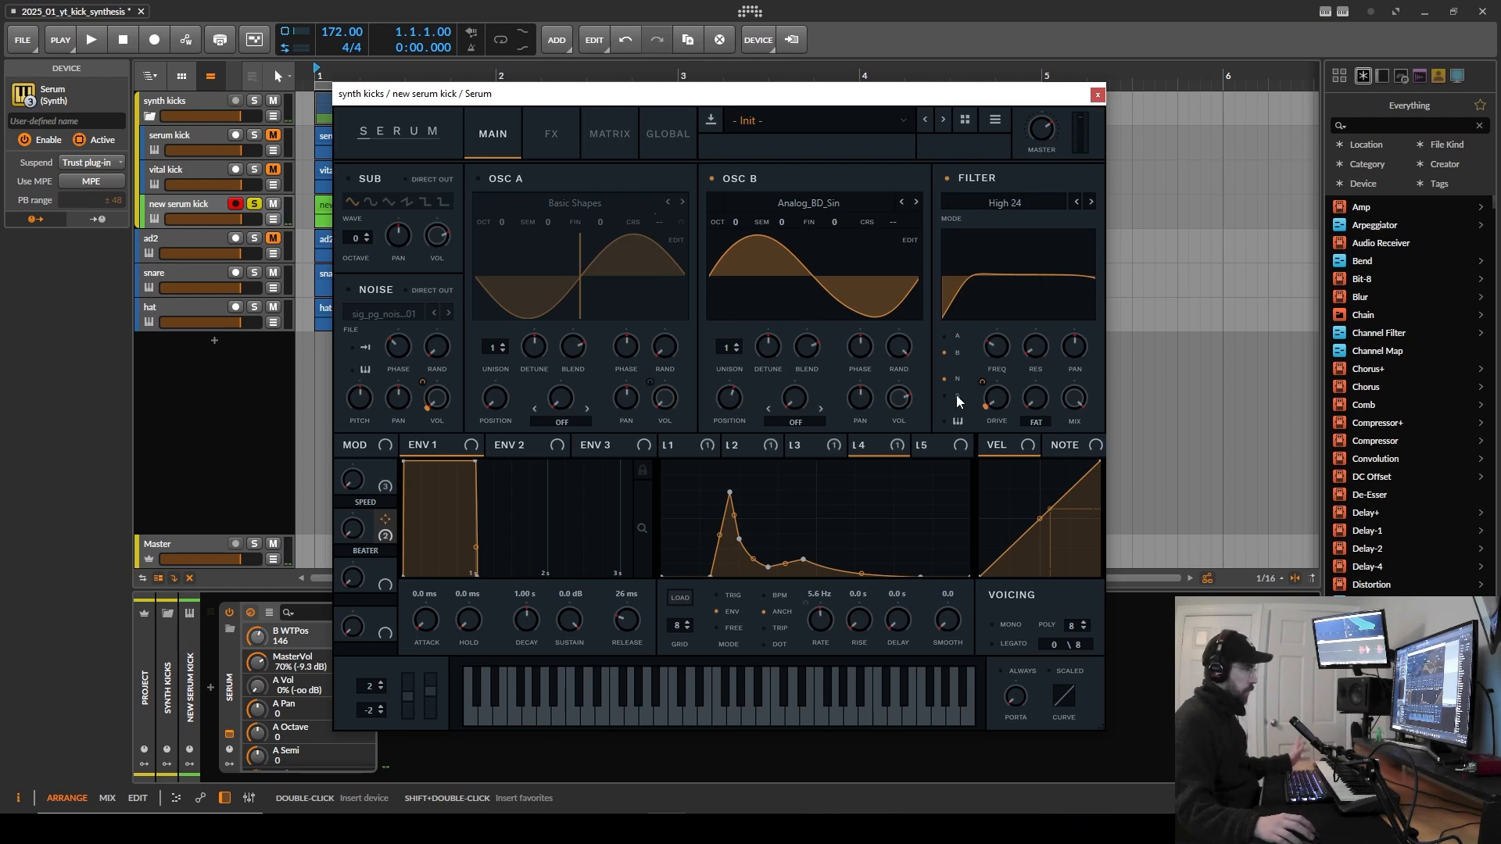
{"action": "mouse_move", "coordinate": [896, 348]}
{"action": "left_mouse_down"}
{"action": "mouse_move", "coordinate": [893, 365]}
{"action": "mouse_move", "coordinate": [908, 344]}
{"action": "left_mouse_up"}
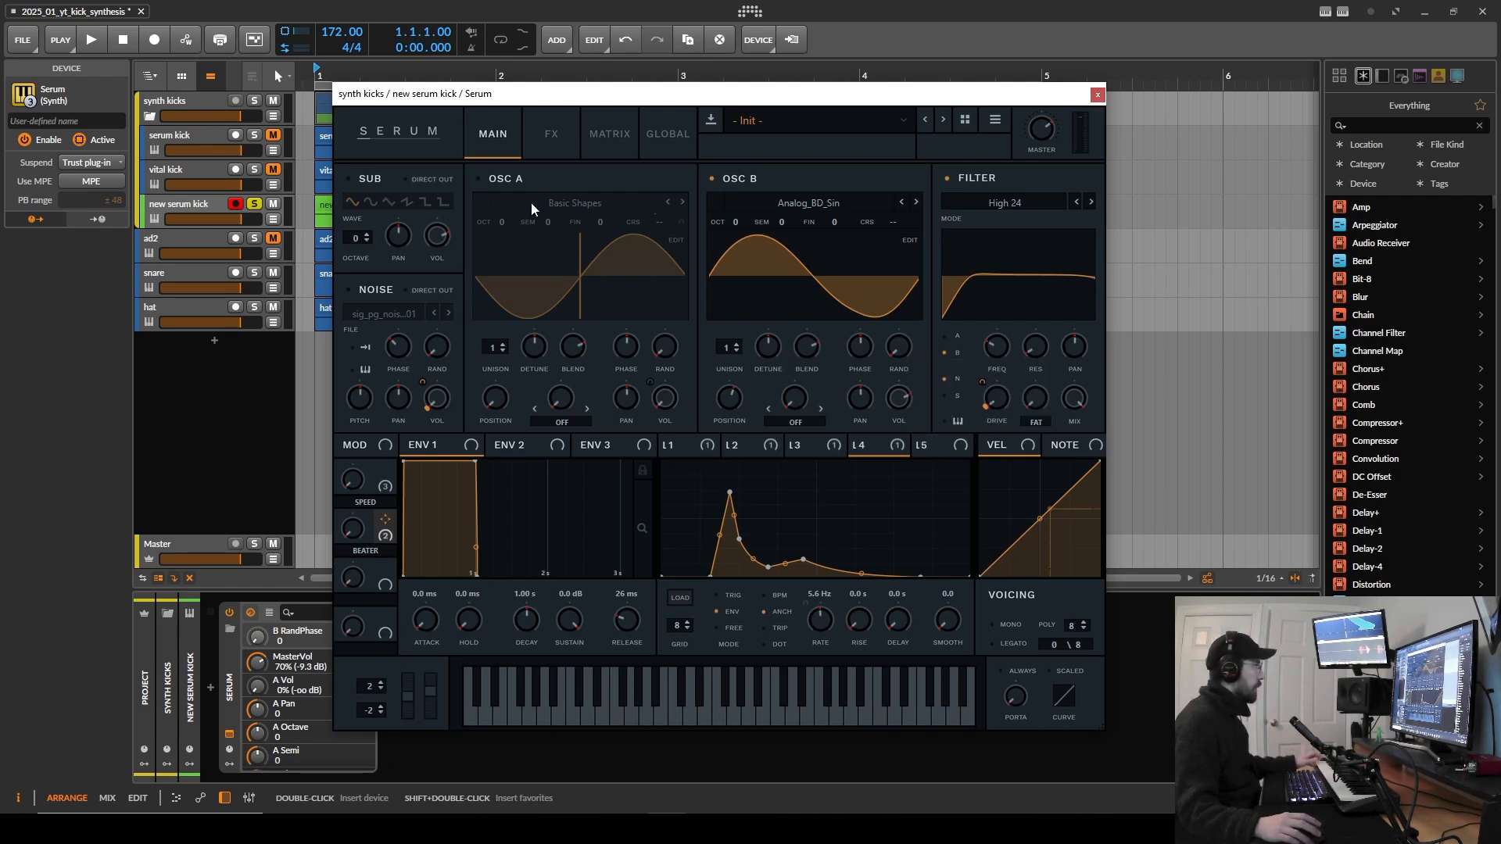
Step: Re-enable Oscillator A and set Oscillator B's phase to 0 degrees
{"action": "left_click", "coordinate": [508, 176]}
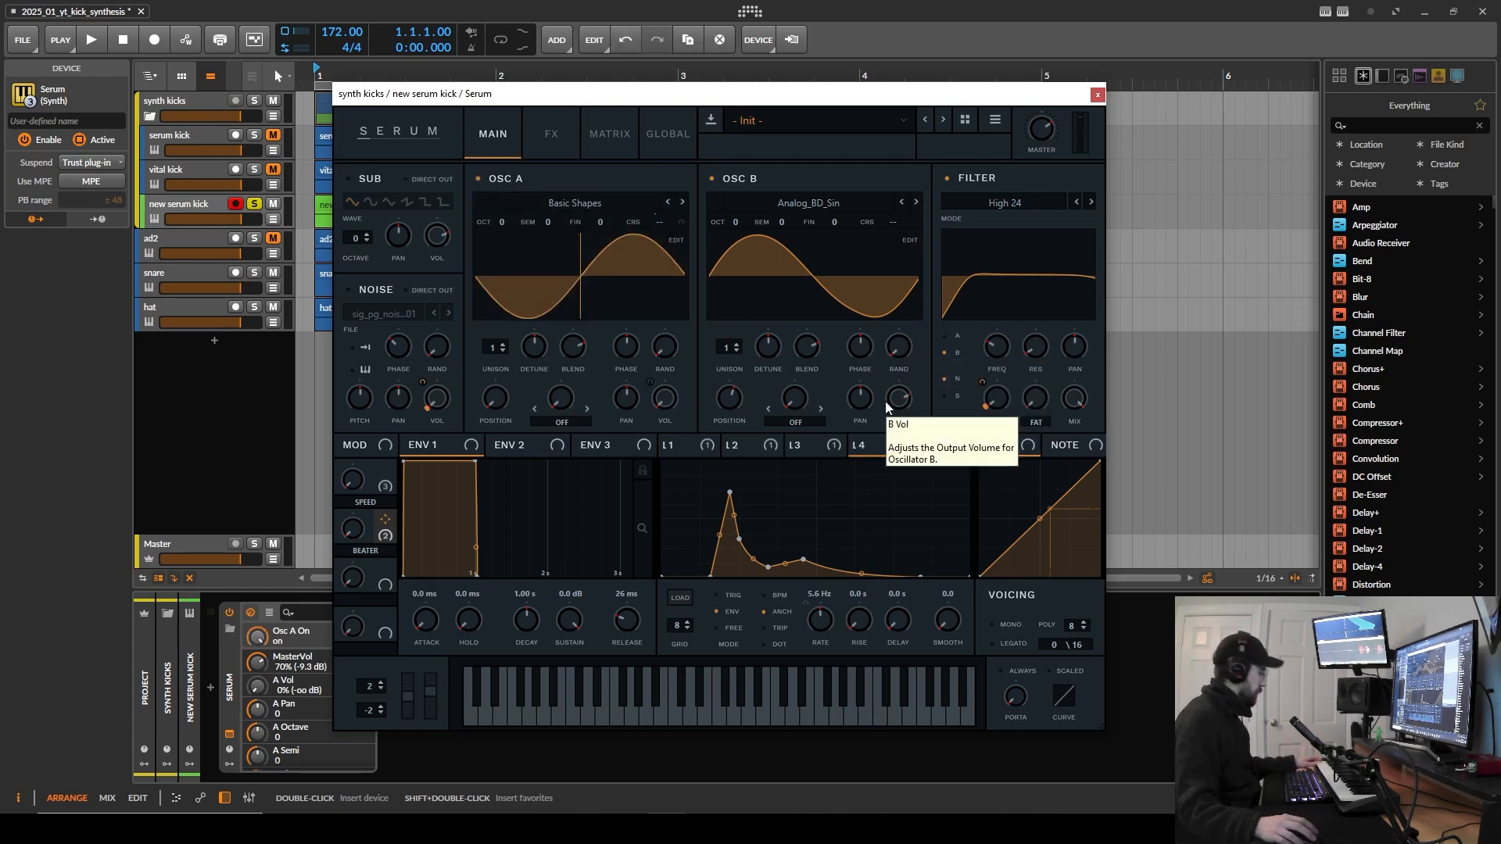
{"action": "left_click", "coordinate": [858, 351]}
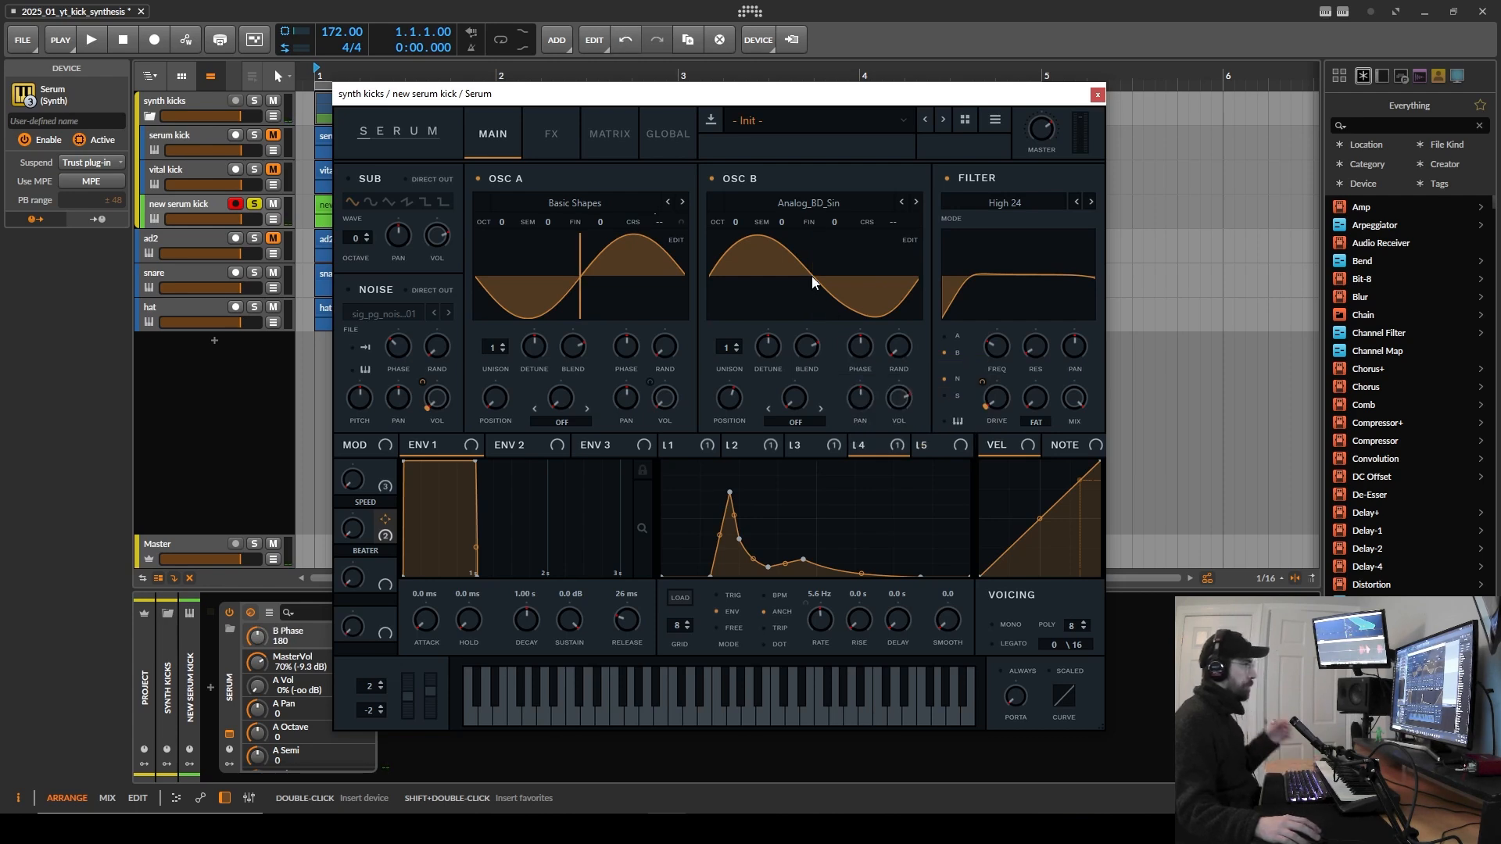
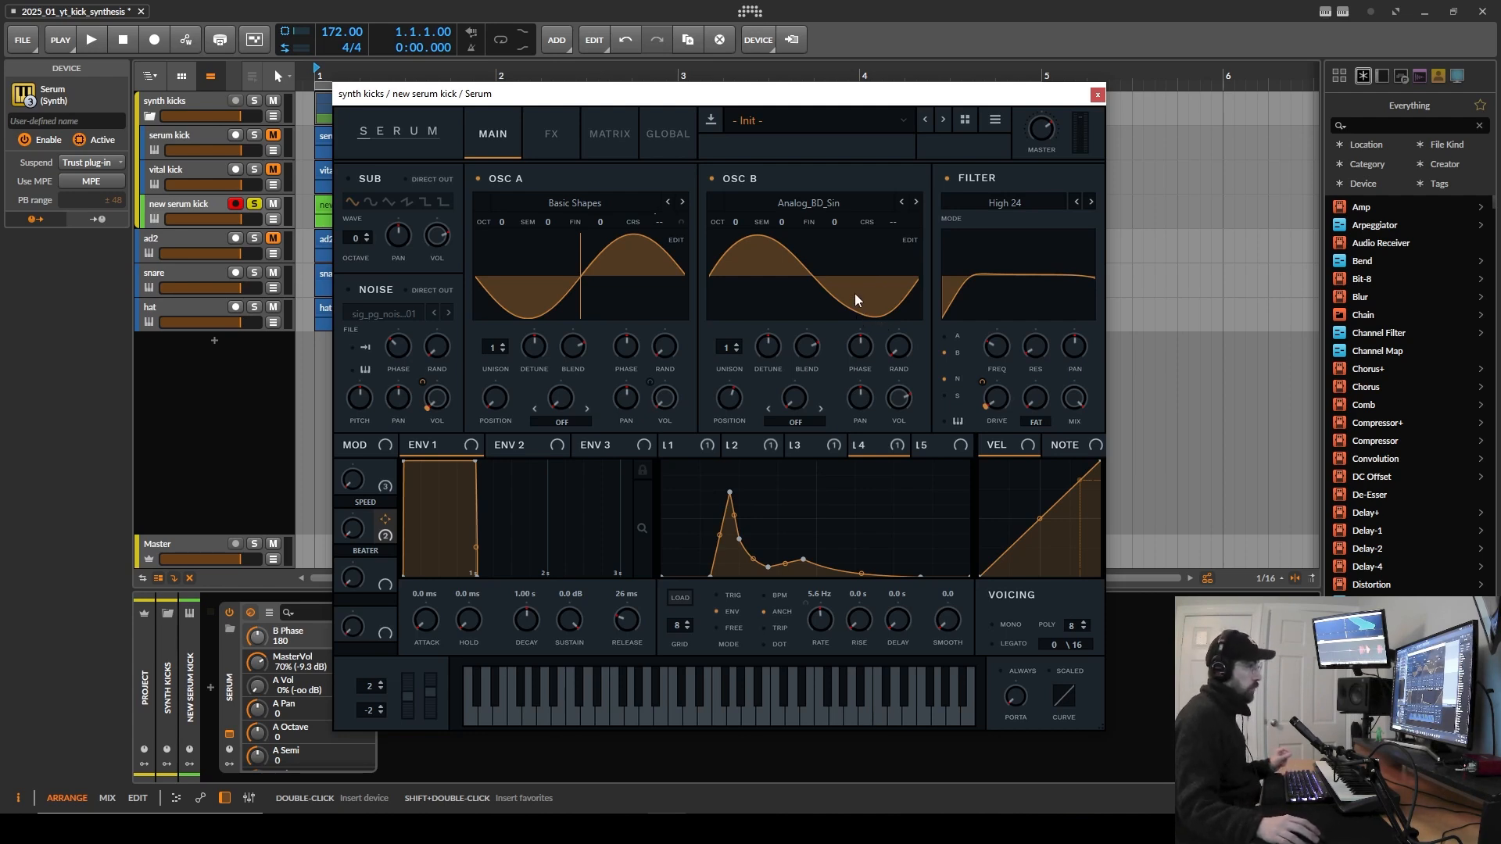
{"action": "mouse_move", "coordinate": [864, 346]}
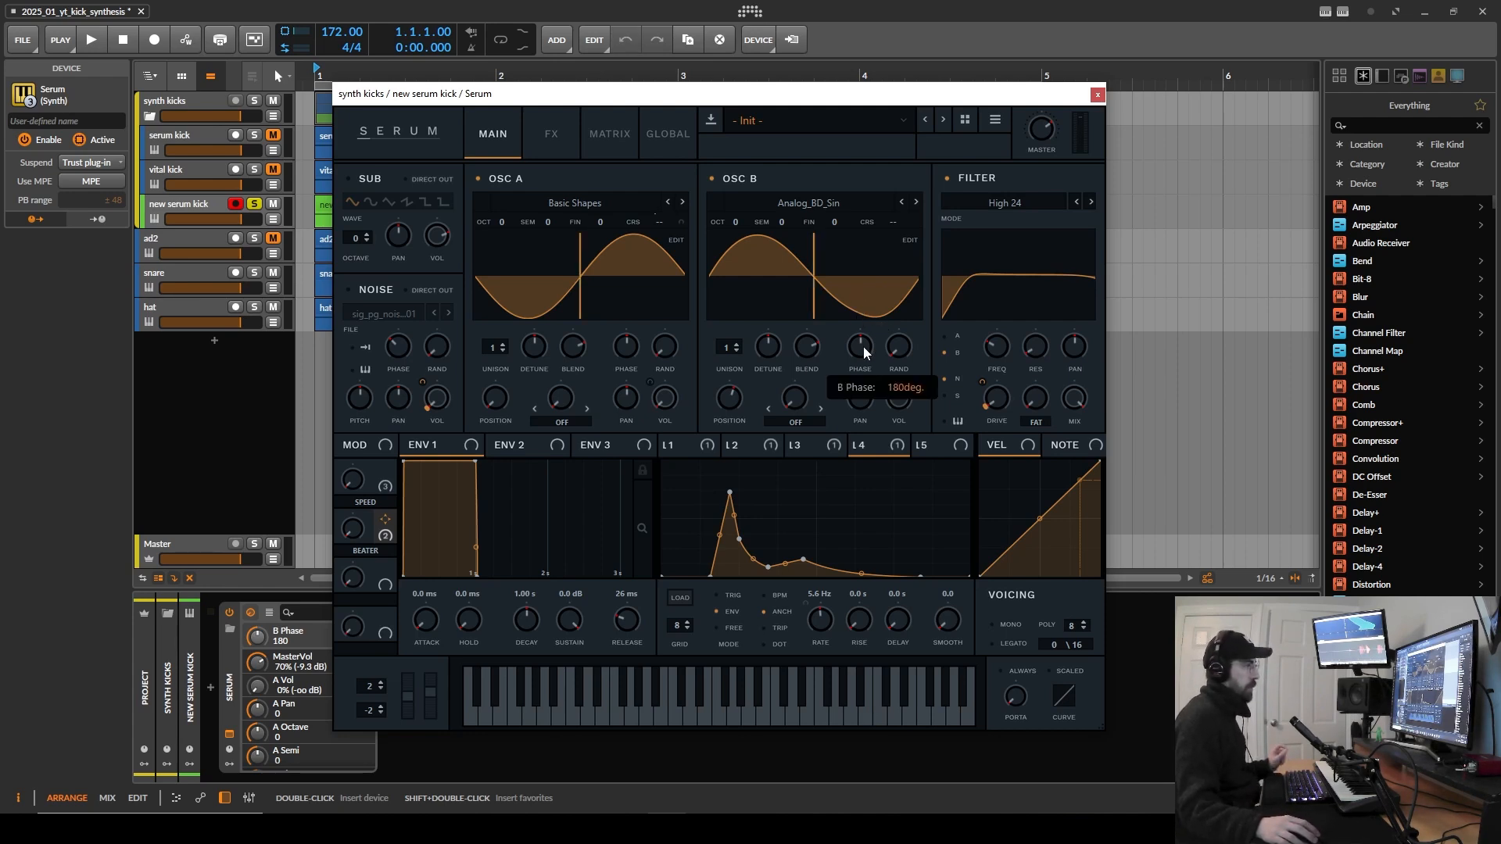
{"action": "left_click_drag", "start_coordinate": [863, 346], "coordinate": [855, 456]}
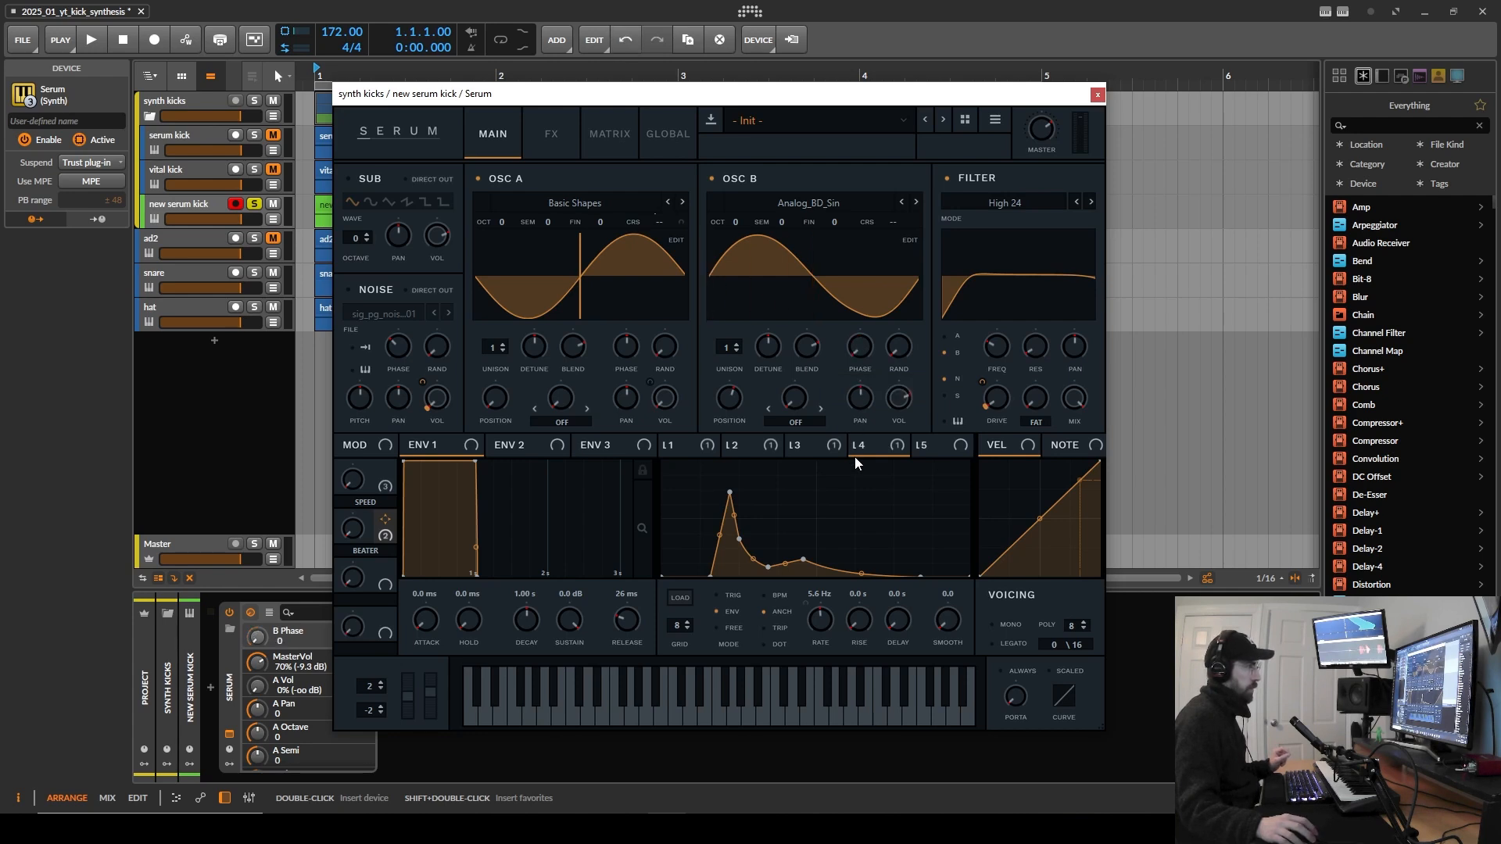
{"action": "left_click", "coordinate": [860, 356]}
{"action": "left_click_drag", "start_coordinate": [865, 336], "coordinate": [860, 397]}
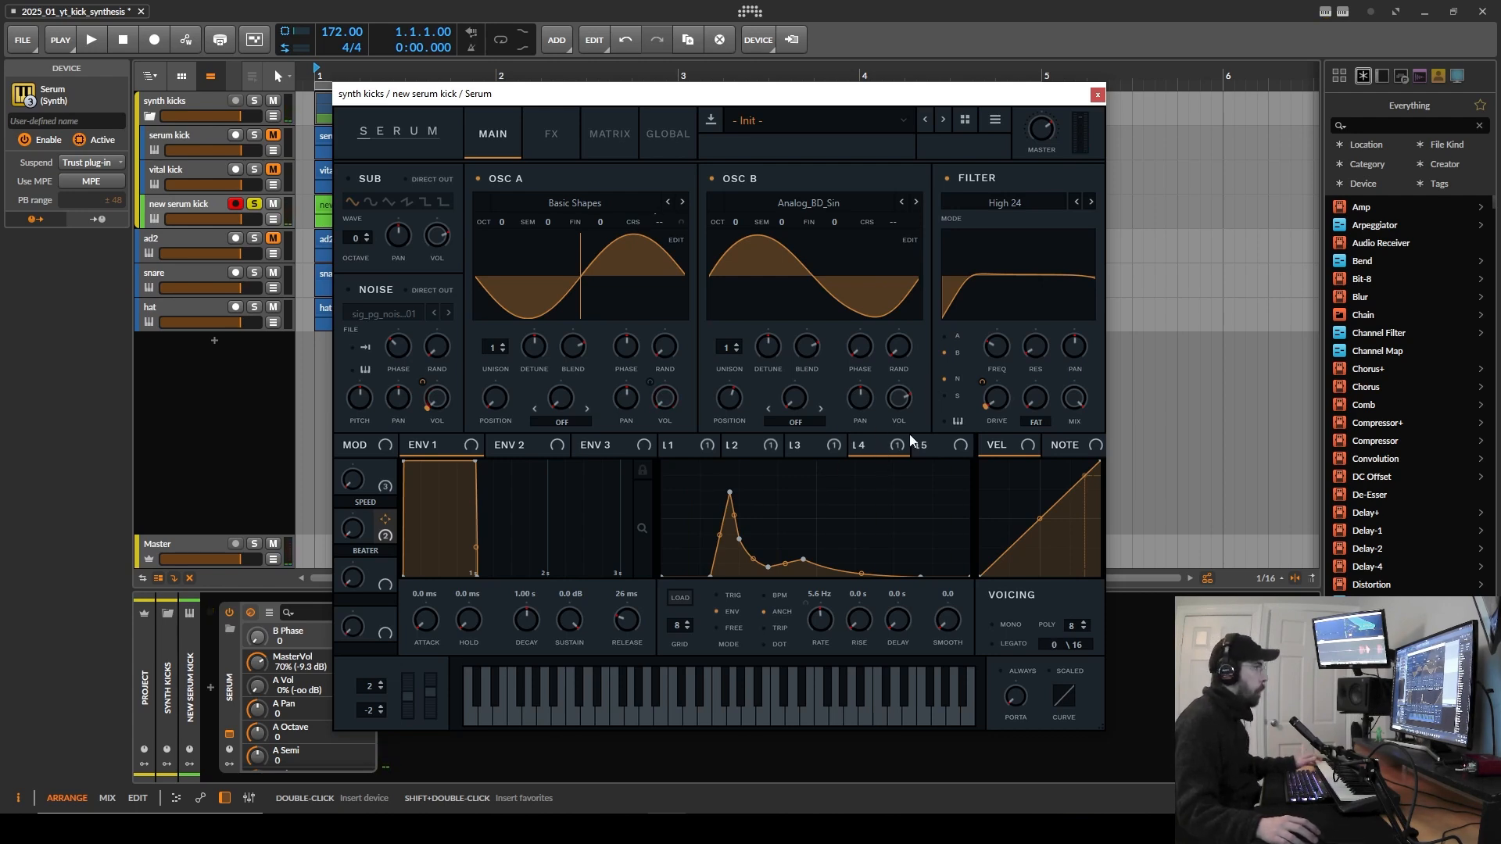
Step: Modulate Oscillator B's coarse pitch with LFO 2 at an amount of 28, disabling Oscillator A to hear it alone
{"action": "left_click", "coordinate": [927, 447]}
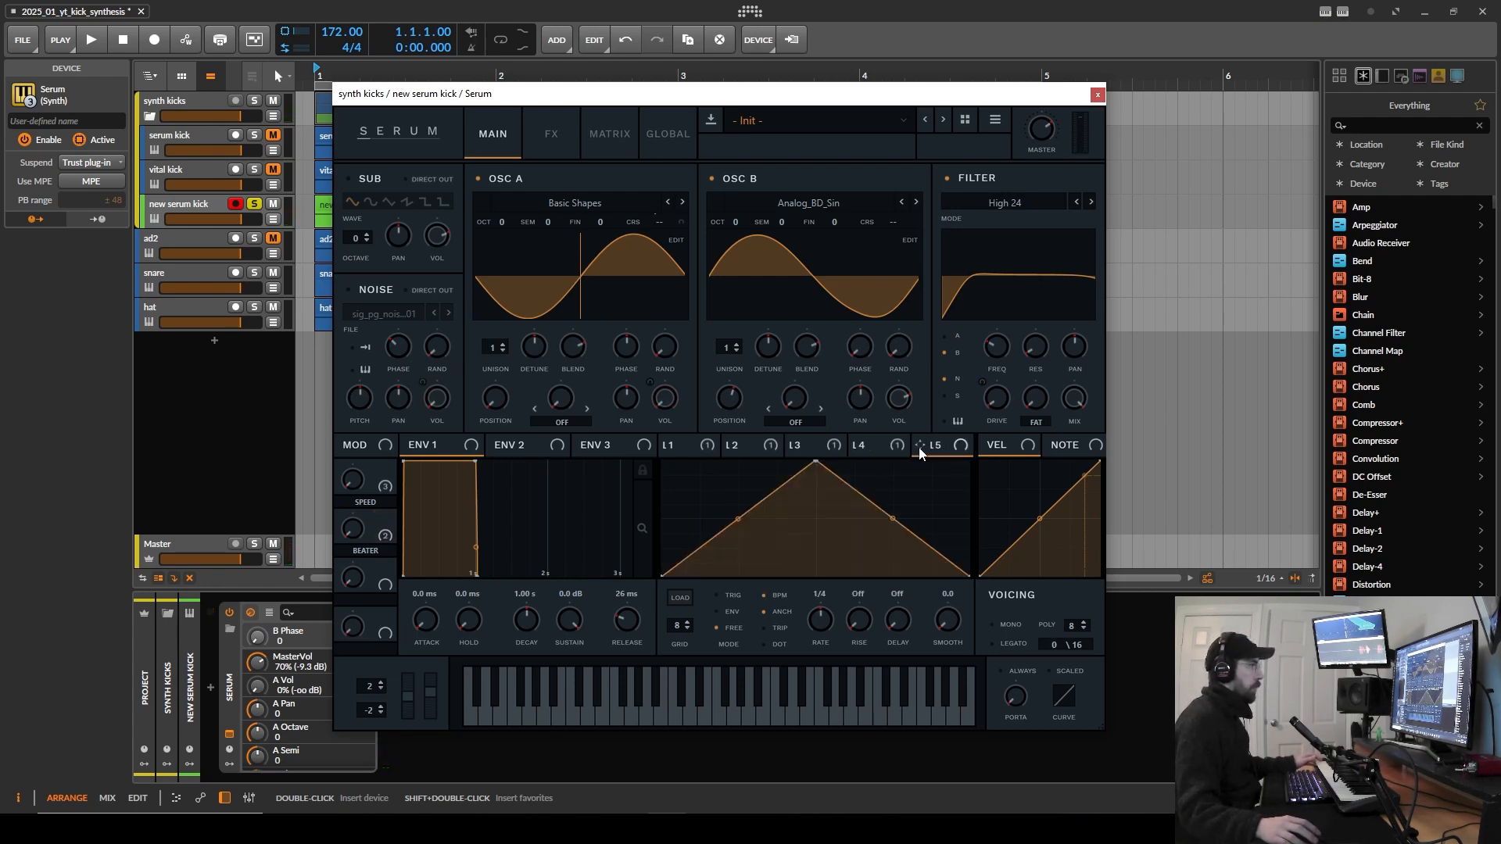
{"action": "left_click", "coordinate": [752, 449]}
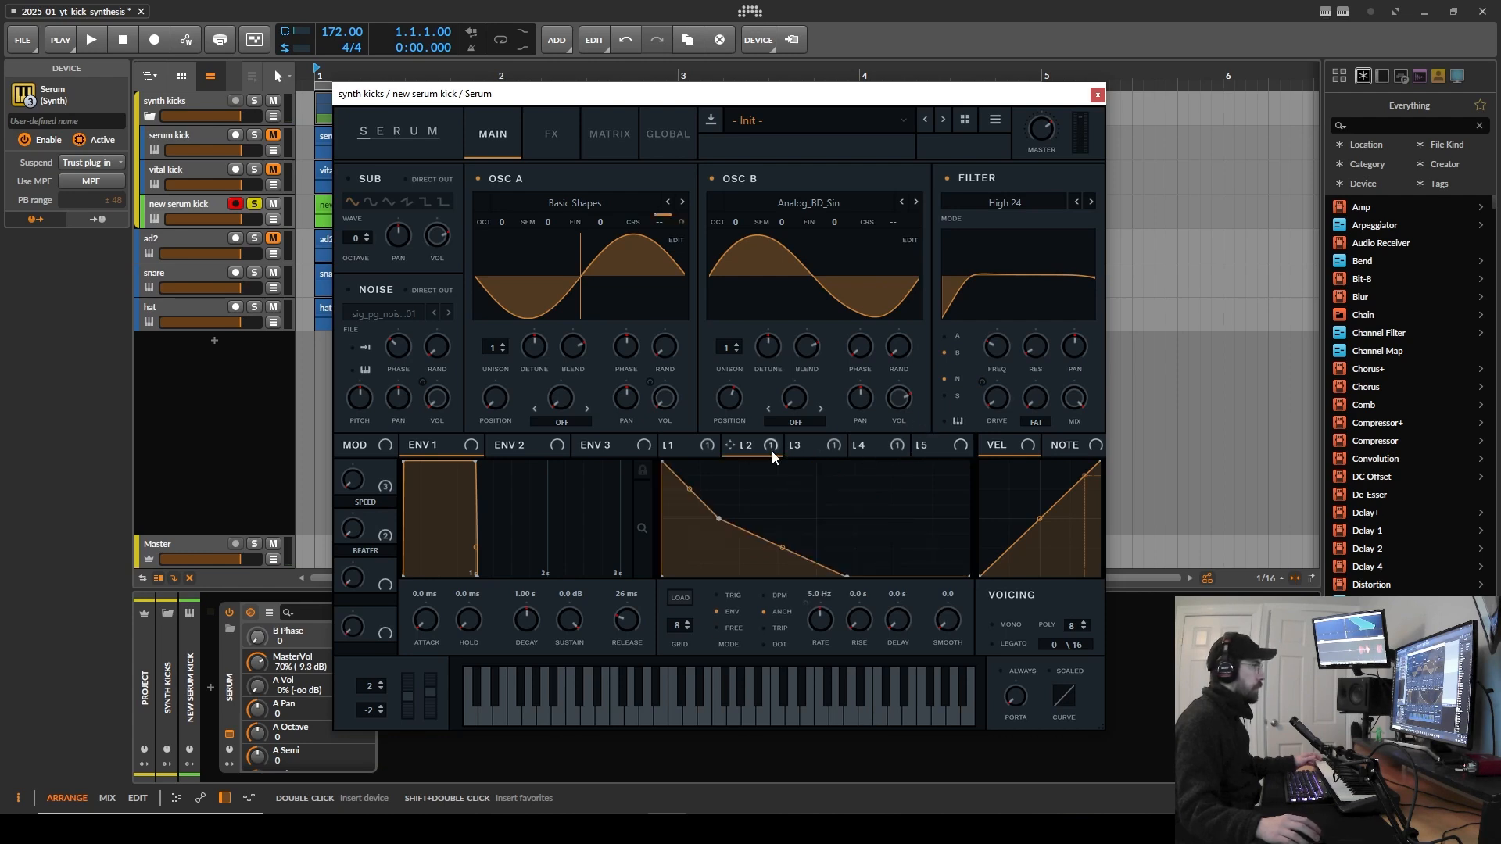
{"action": "left_click_drag", "start_coordinate": [776, 448], "coordinate": [883, 293]}
{"action": "left_click_drag", "start_coordinate": [889, 221], "coordinate": [892, 222]}
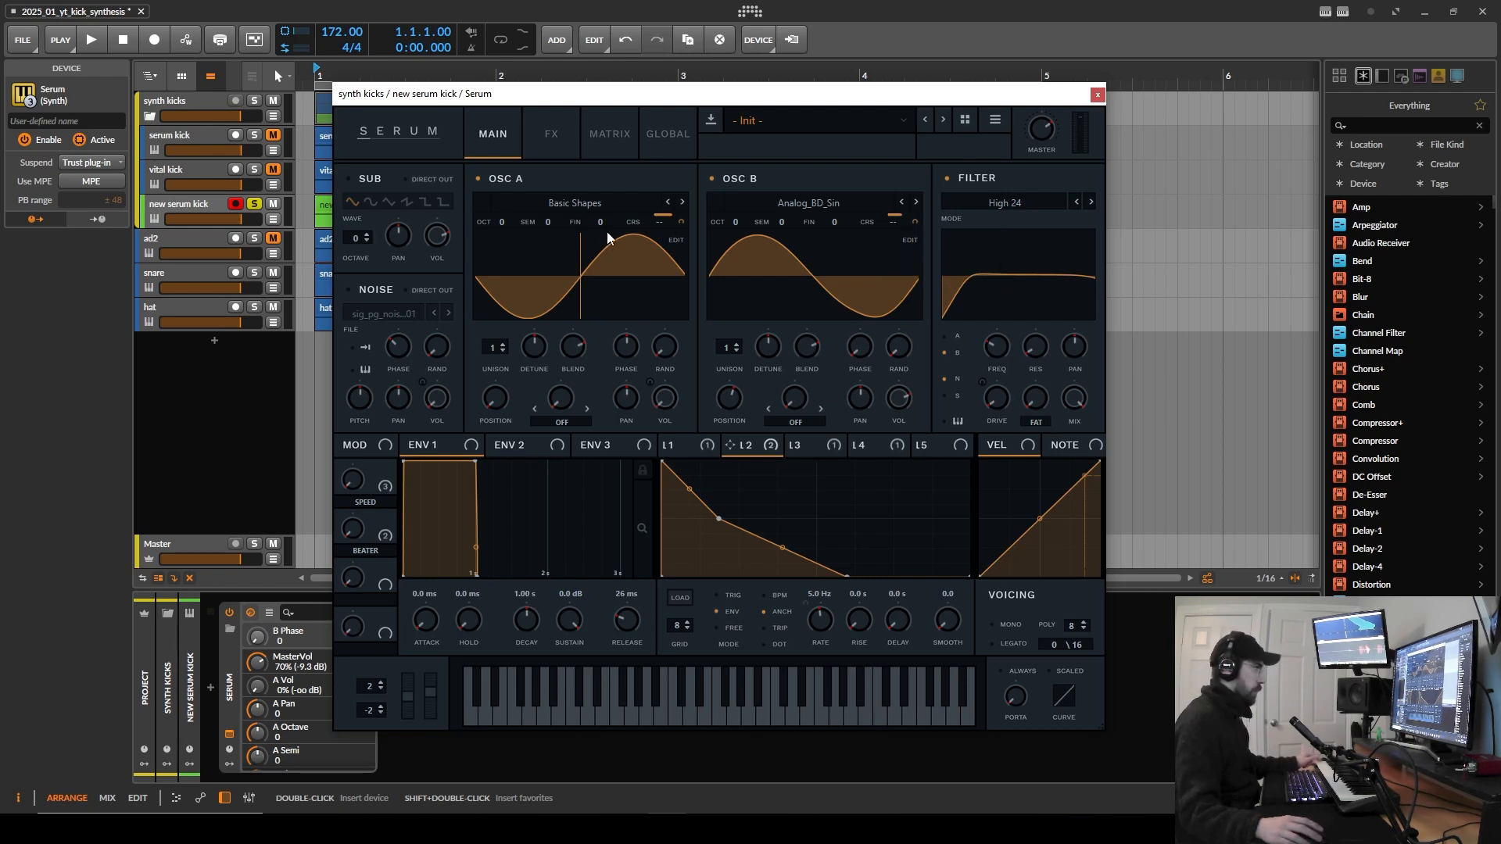
{"action": "left_click", "coordinate": [519, 177]}
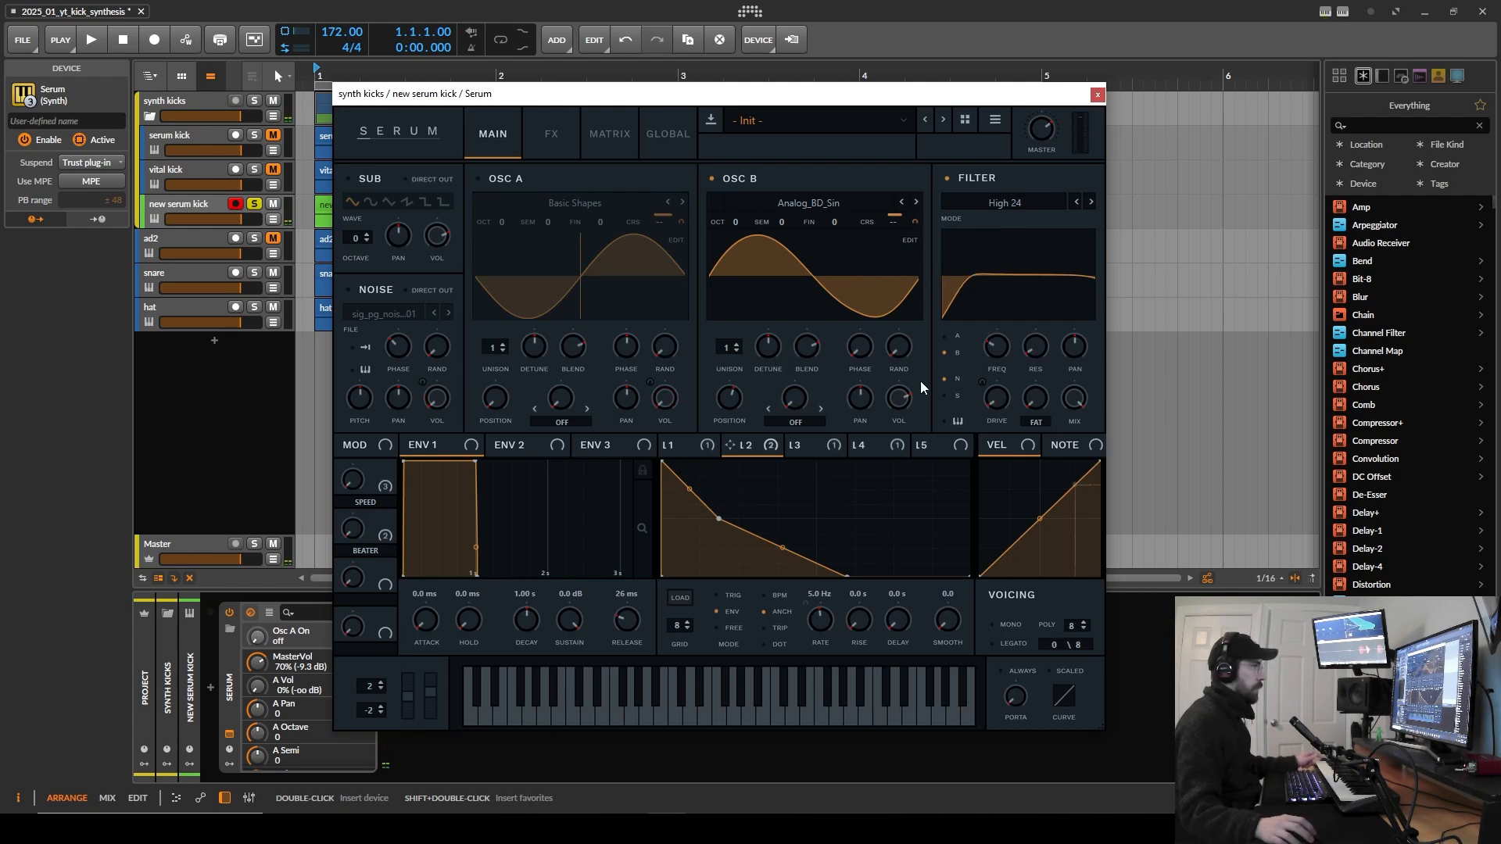
{"action": "left_click_drag", "start_coordinate": [918, 222], "coordinate": [937, 226]}
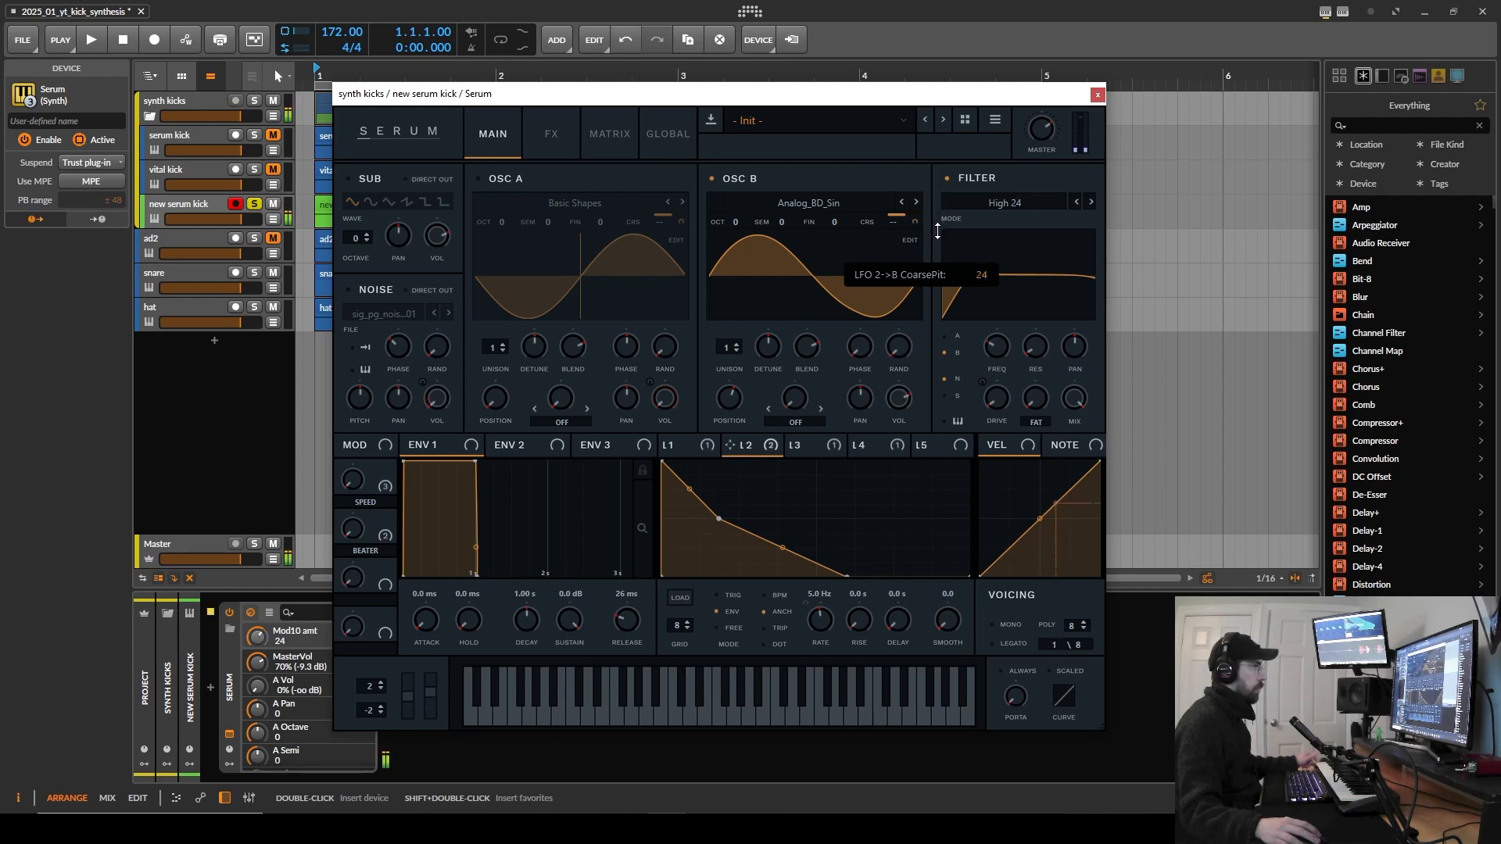
{"action": "left_click_drag", "start_coordinate": [937, 226], "coordinate": [938, 224]}
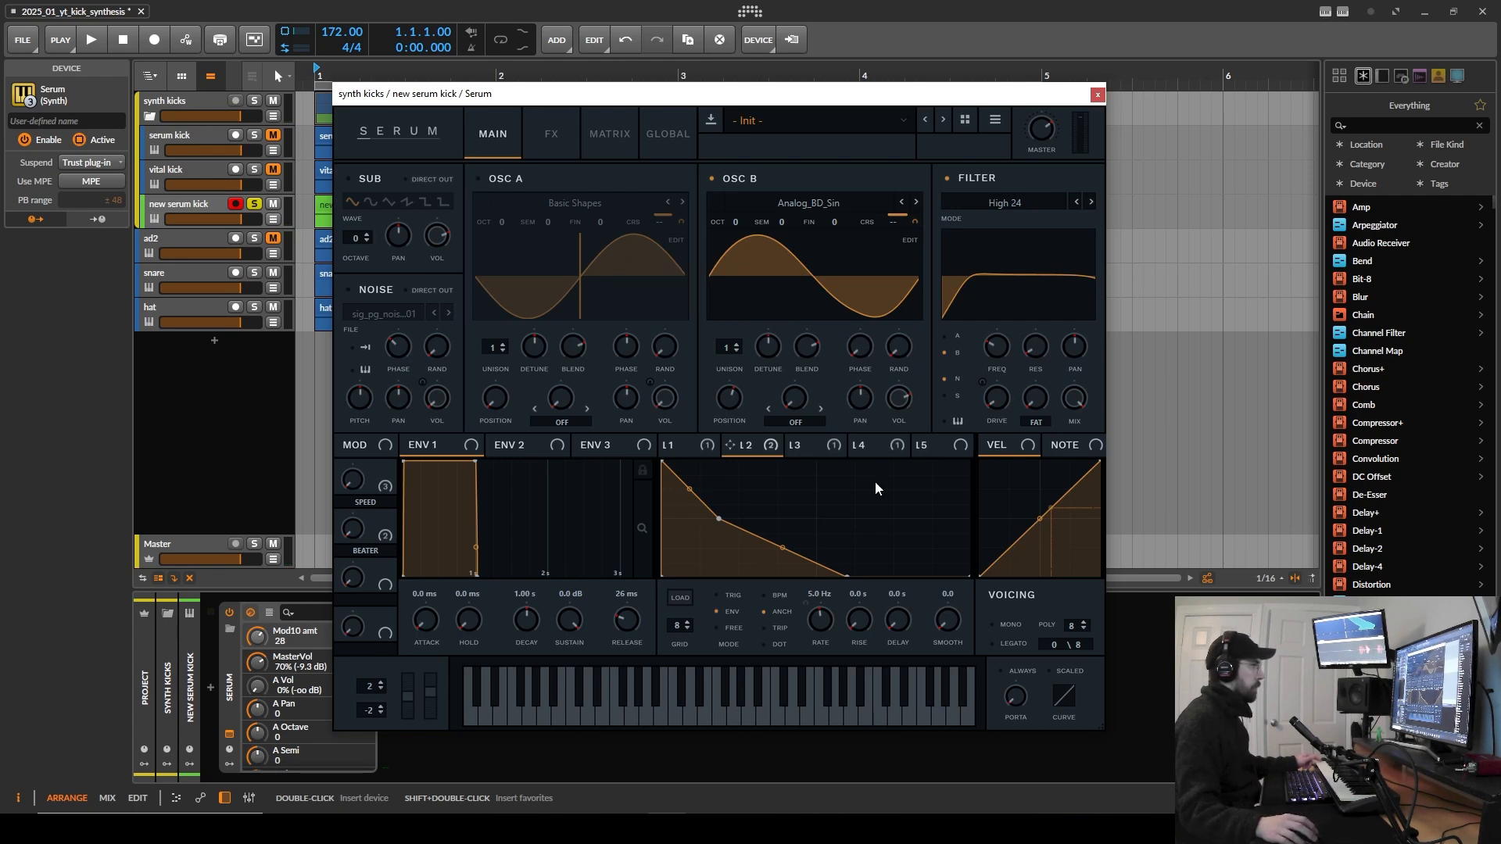
Step: Set Oscillator B's volume to 0% and modulate it with LFO 5
{"action": "left_click", "coordinate": [900, 399]}
{"action": "left_click", "coordinate": [932, 448]}
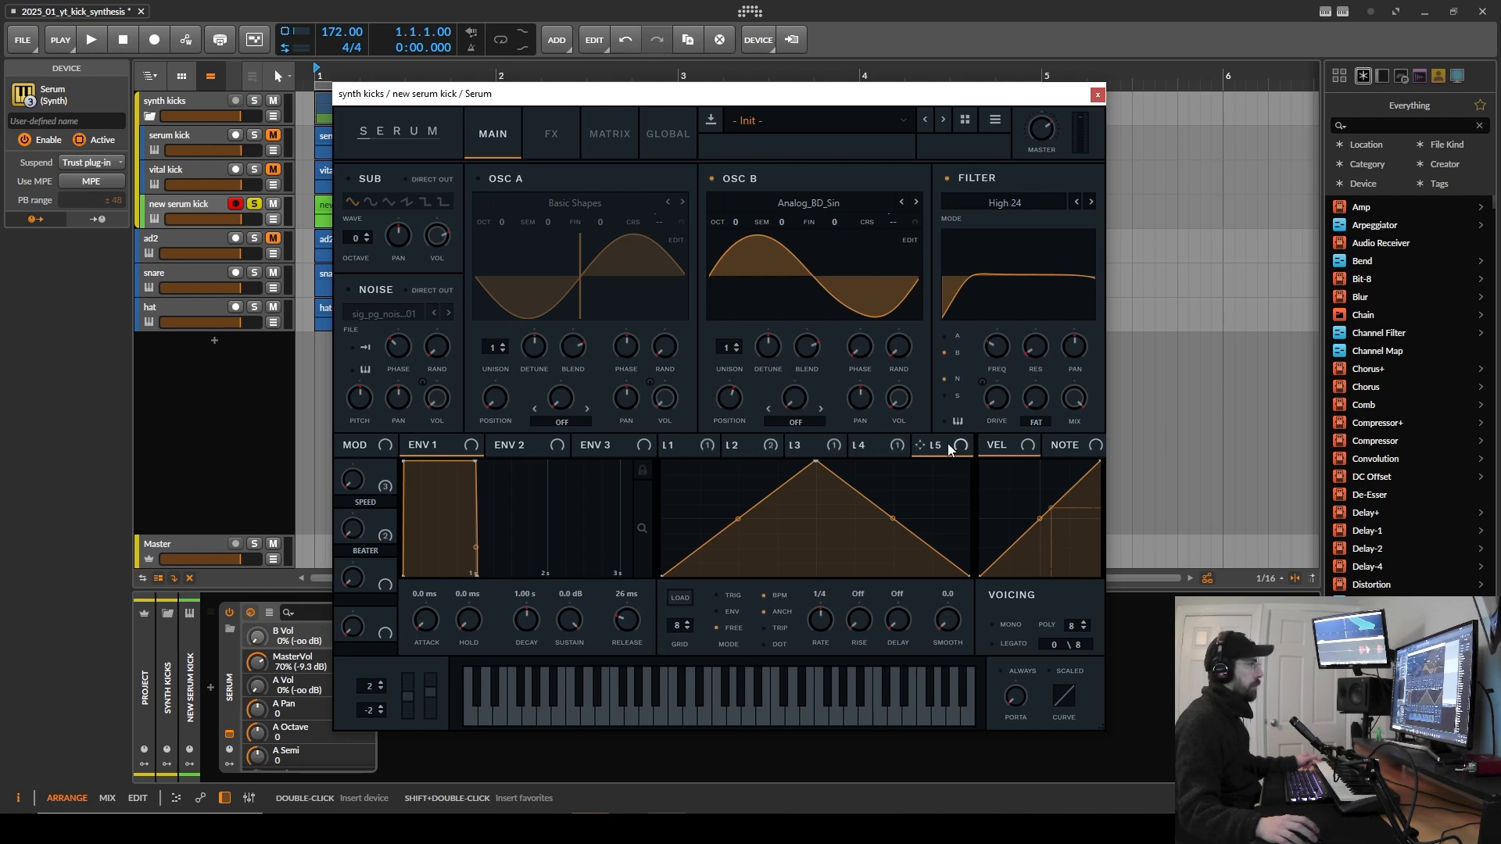
{"action": "left_click_drag", "start_coordinate": [903, 396], "coordinate": [903, 396]}
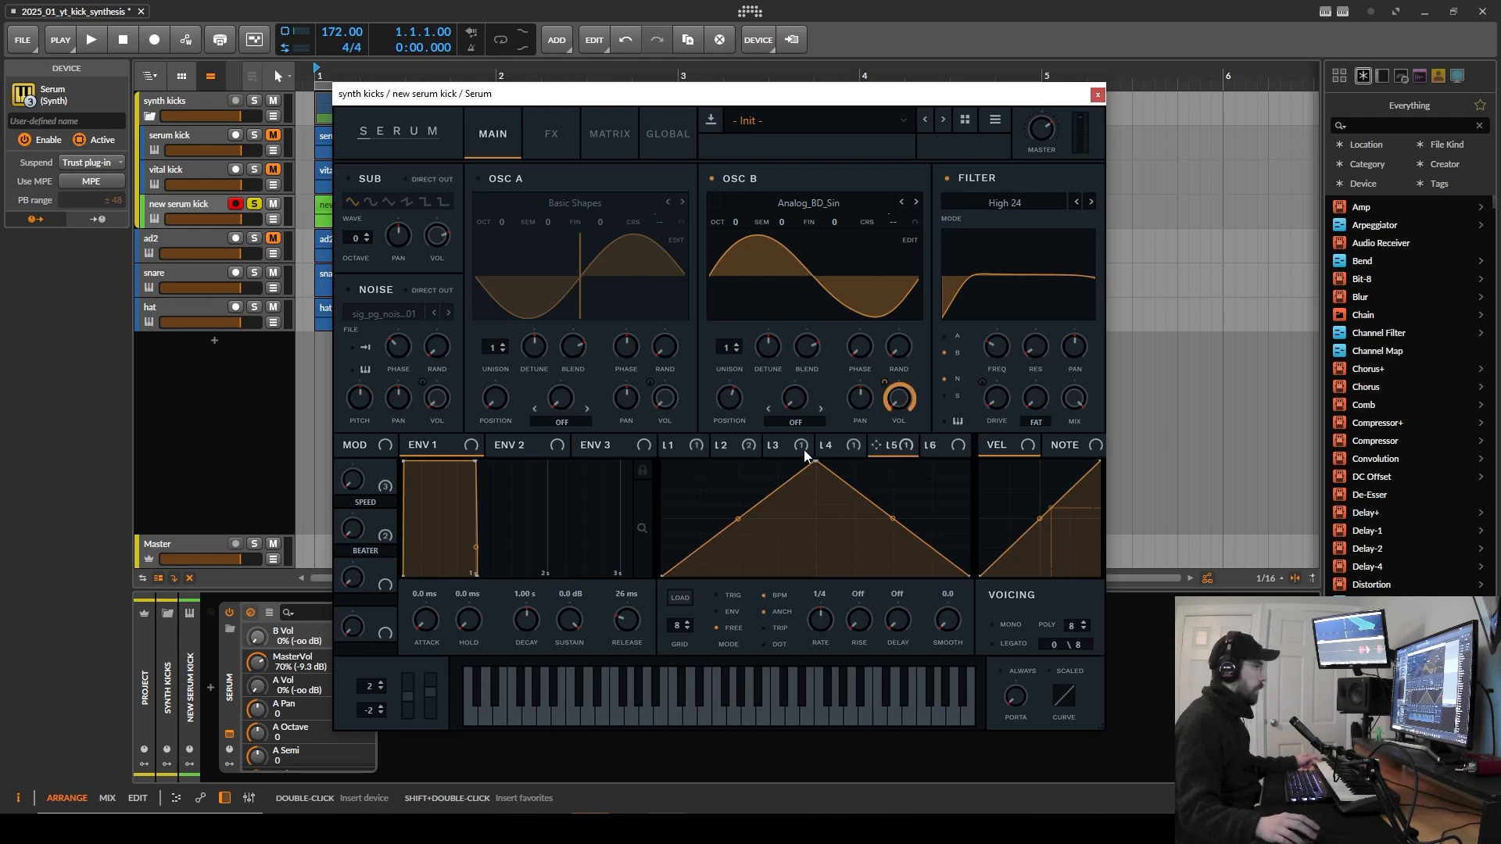
Step: Shape LFO 5 into a delayed peak with a long decay, in envelope mode with tempo sync off and a rate of 5.4 Hz
{"action": "left_click", "coordinate": [781, 444]}
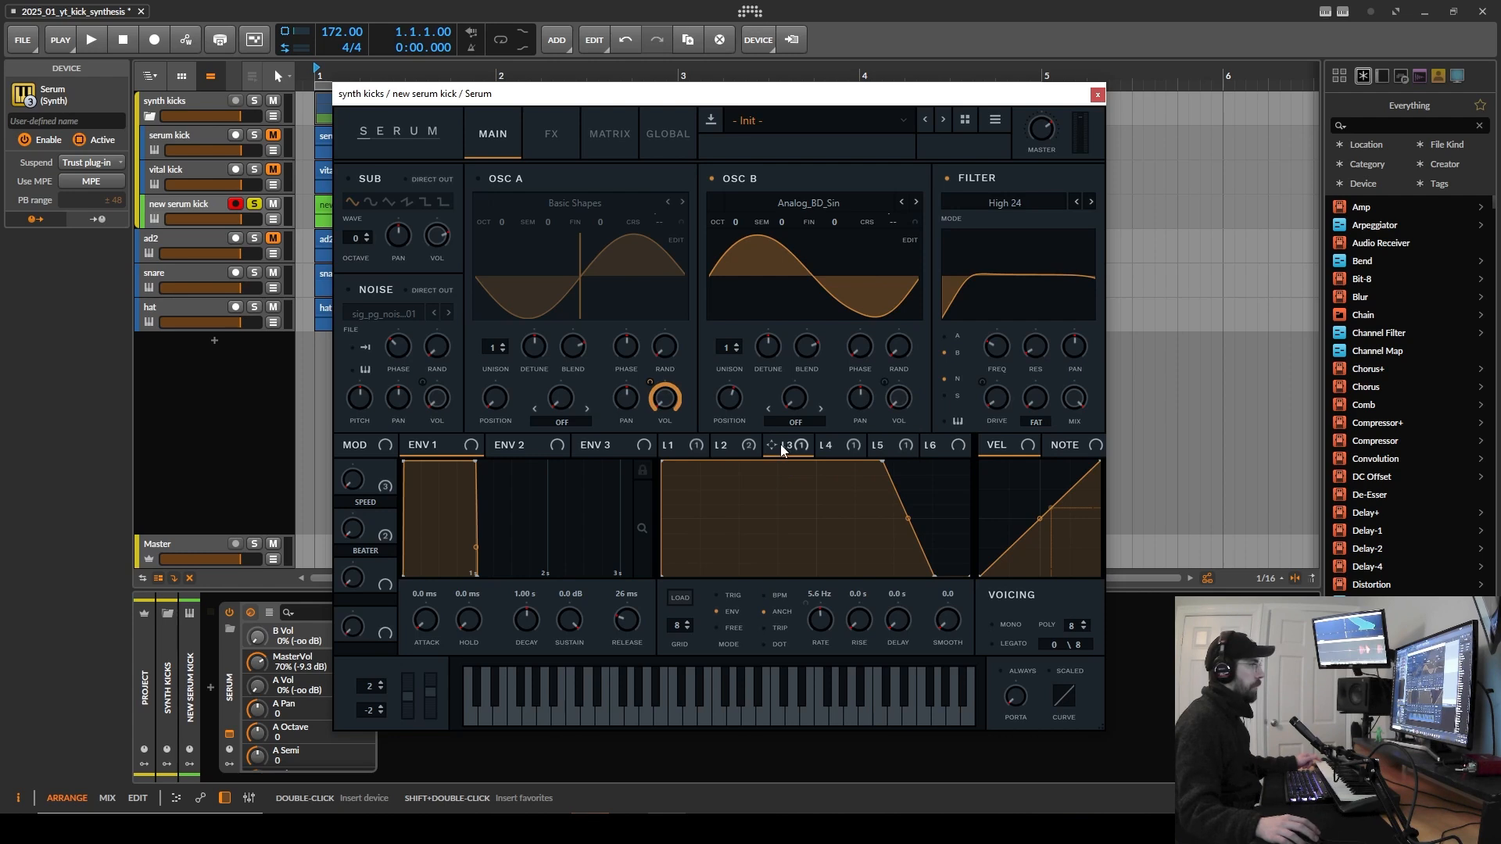
{"action": "left_click", "coordinate": [822, 448]}
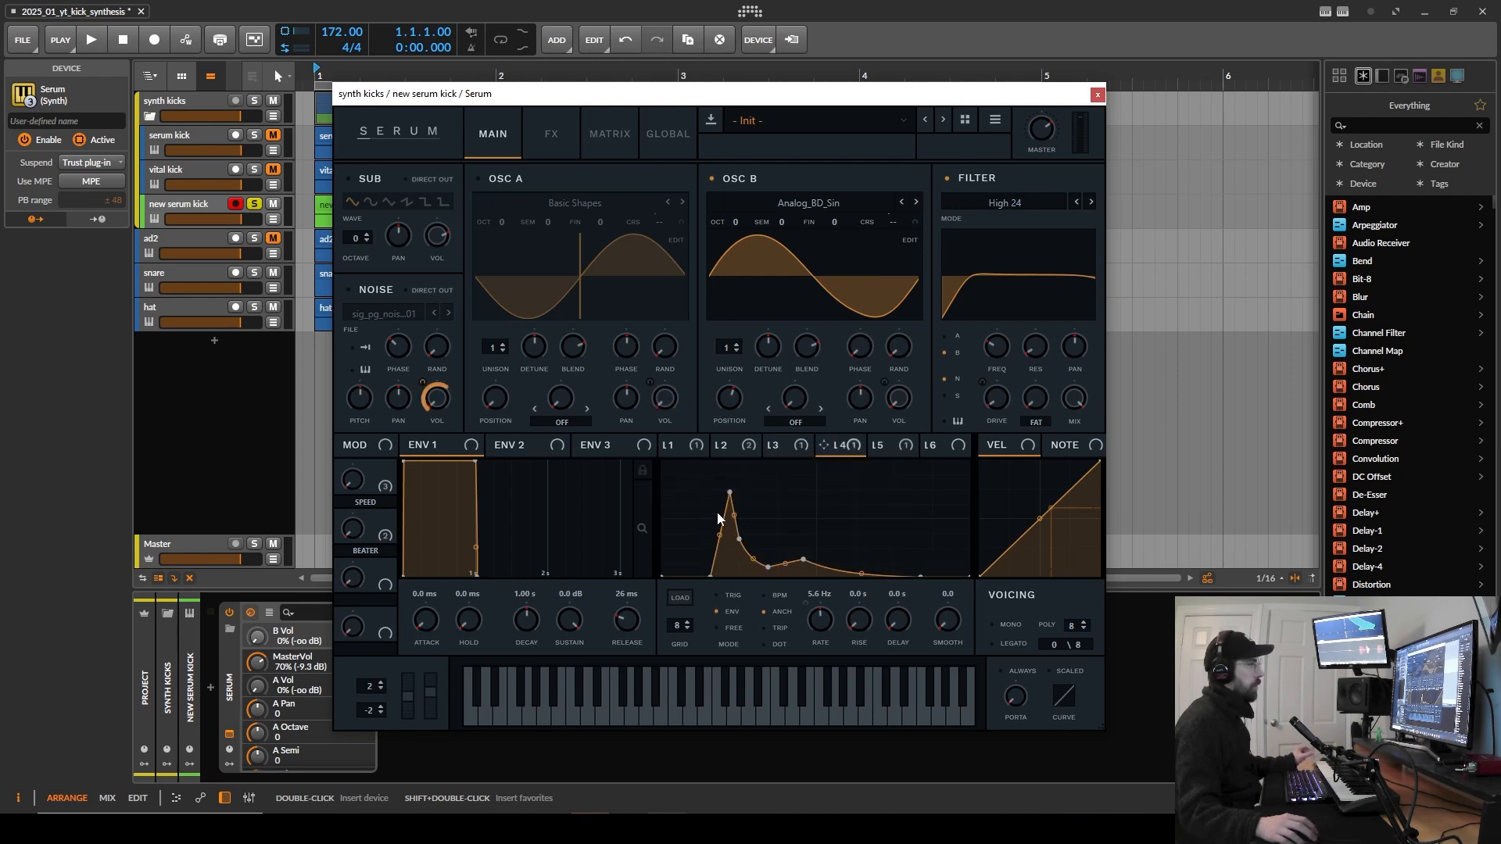
{"action": "left_click", "coordinate": [881, 443]}
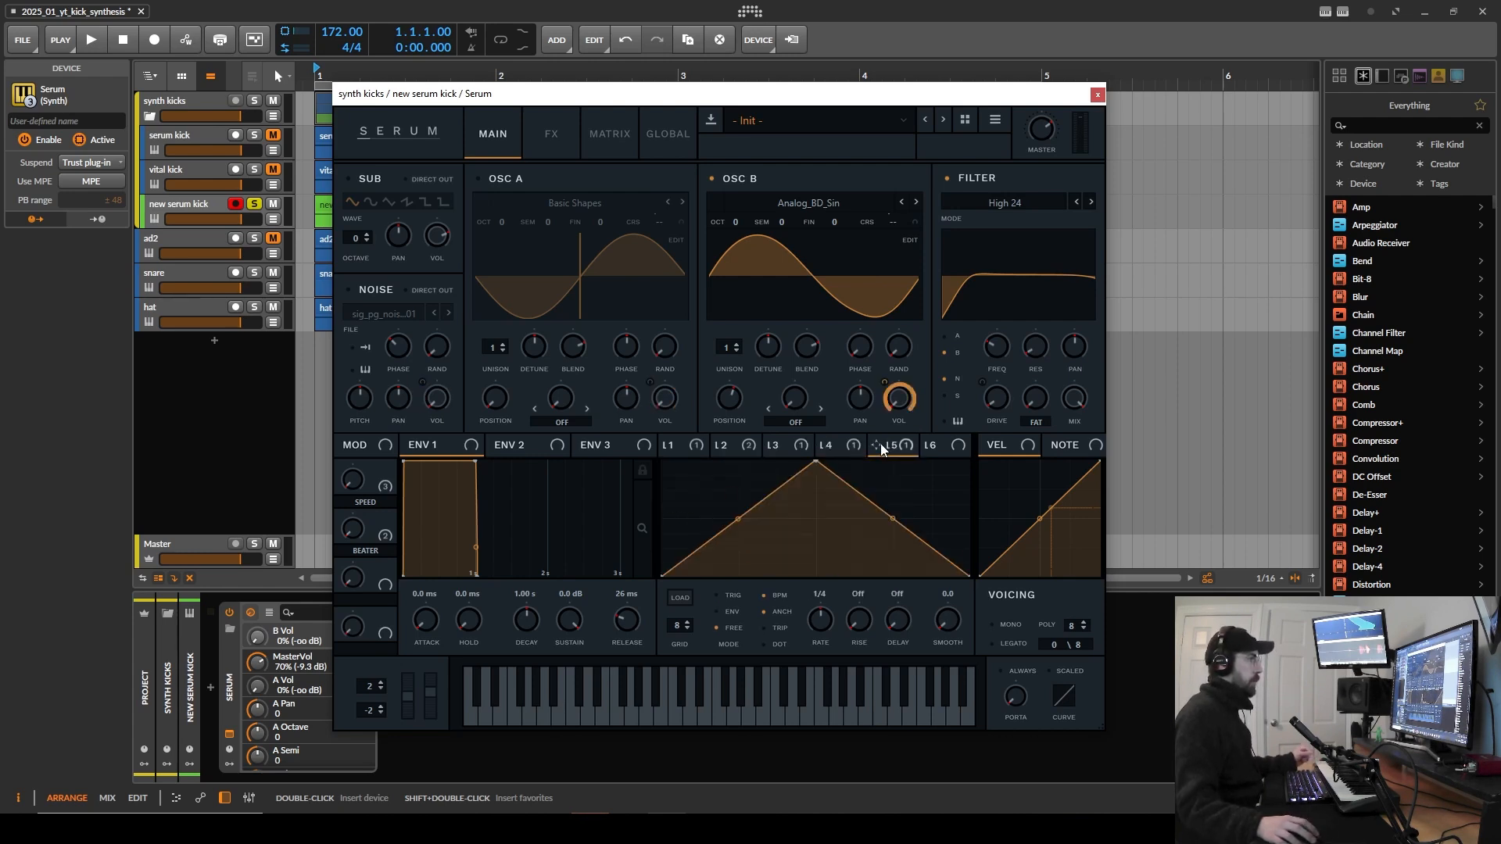
{"action": "left_click_drag", "start_coordinate": [740, 561], "coordinate": [719, 587]}
{"action": "left_click_drag", "start_coordinate": [814, 461], "coordinate": [798, 462]}
{"action": "left_click", "coordinate": [781, 596]}
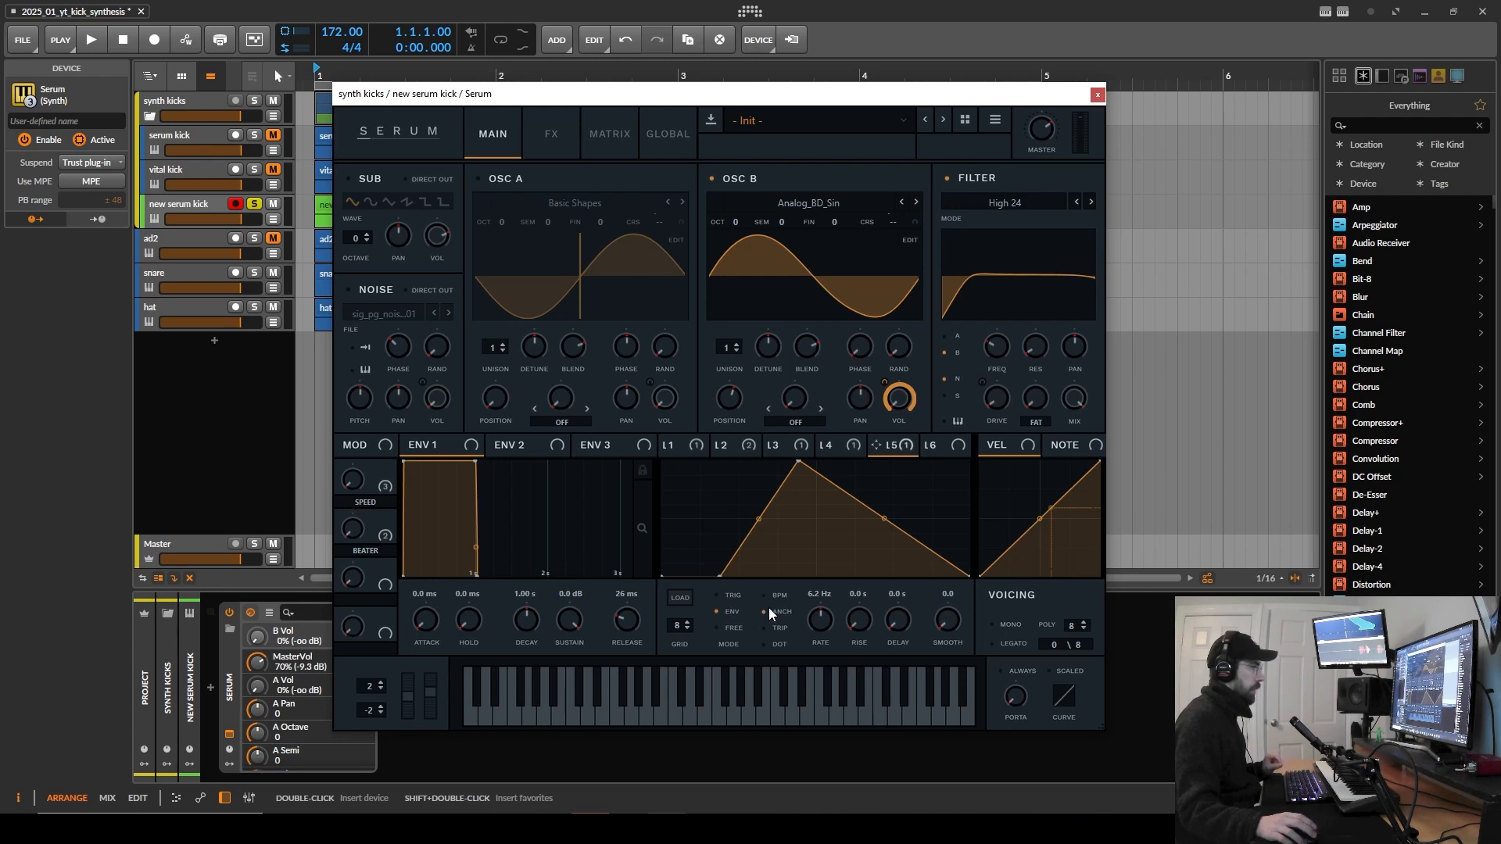
{"action": "left_click_drag", "start_coordinate": [816, 621], "coordinate": [820, 632]}
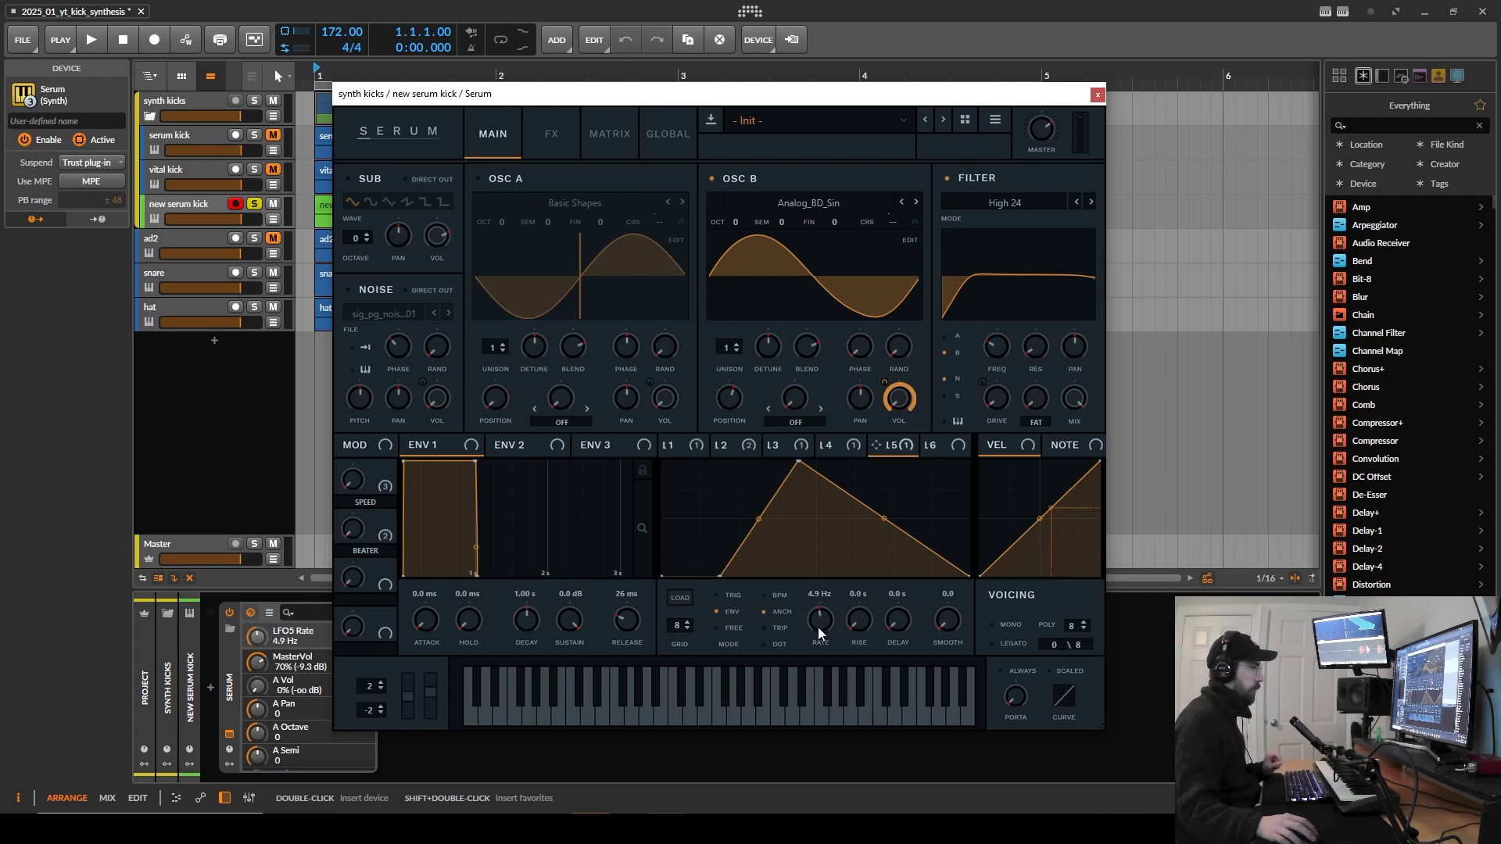
{"action": "left_click_drag", "start_coordinate": [818, 626], "coordinate": [818, 621]}
{"action": "left_click_drag", "start_coordinate": [798, 461], "coordinate": [790, 452]}
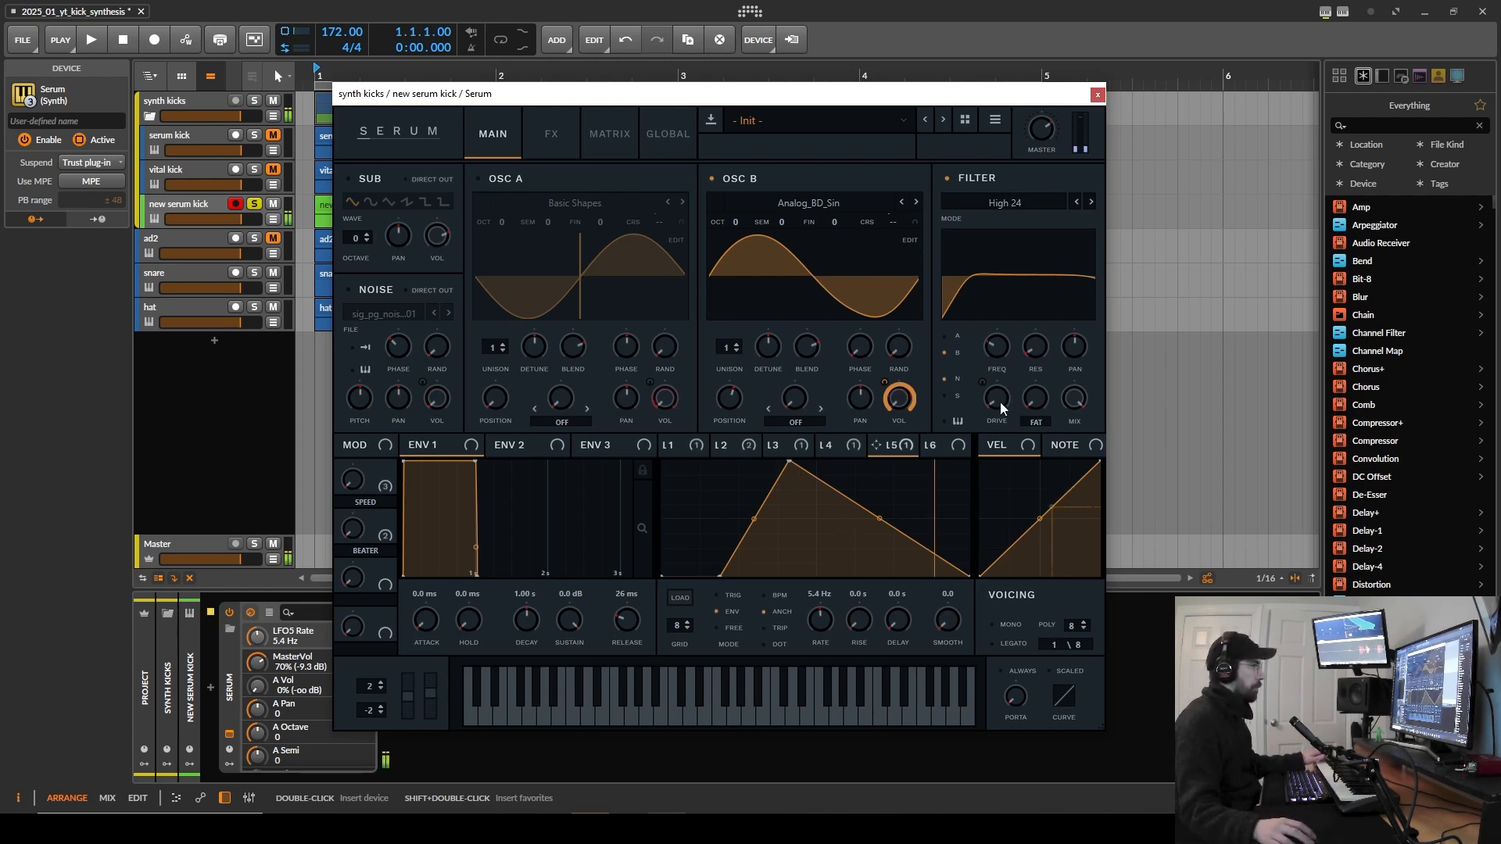
Step: Modulate the filter drive with LFO 5, set Oscillator B's wavetable position to 145 and re-enable Oscillator A
{"action": "left_click_drag", "start_coordinate": [875, 445], "coordinate": [976, 458]}
{"action": "left_click", "coordinate": [734, 397]}
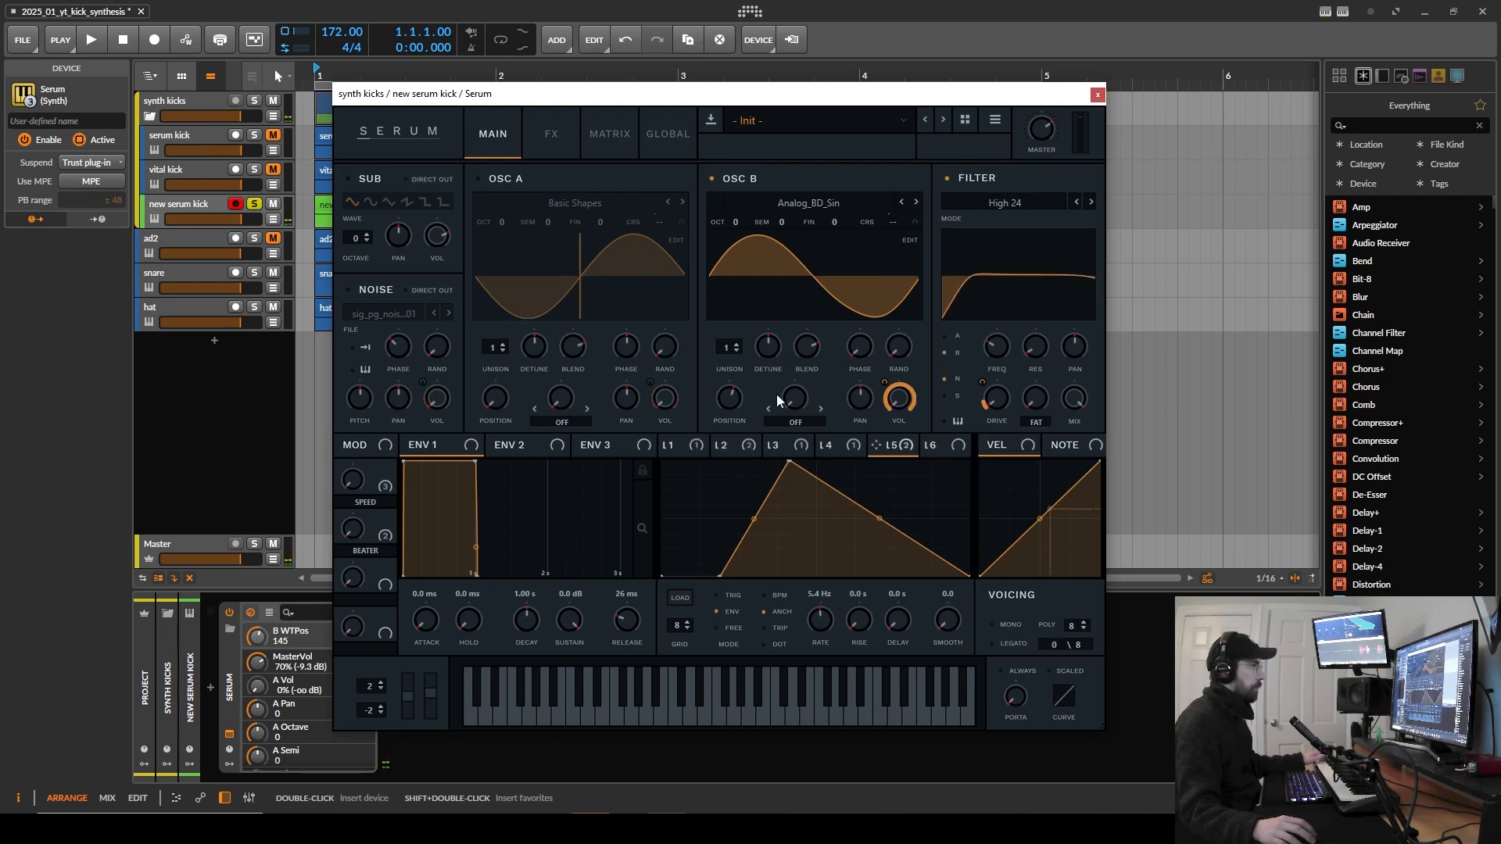
{"action": "left_click", "coordinate": [523, 176]}
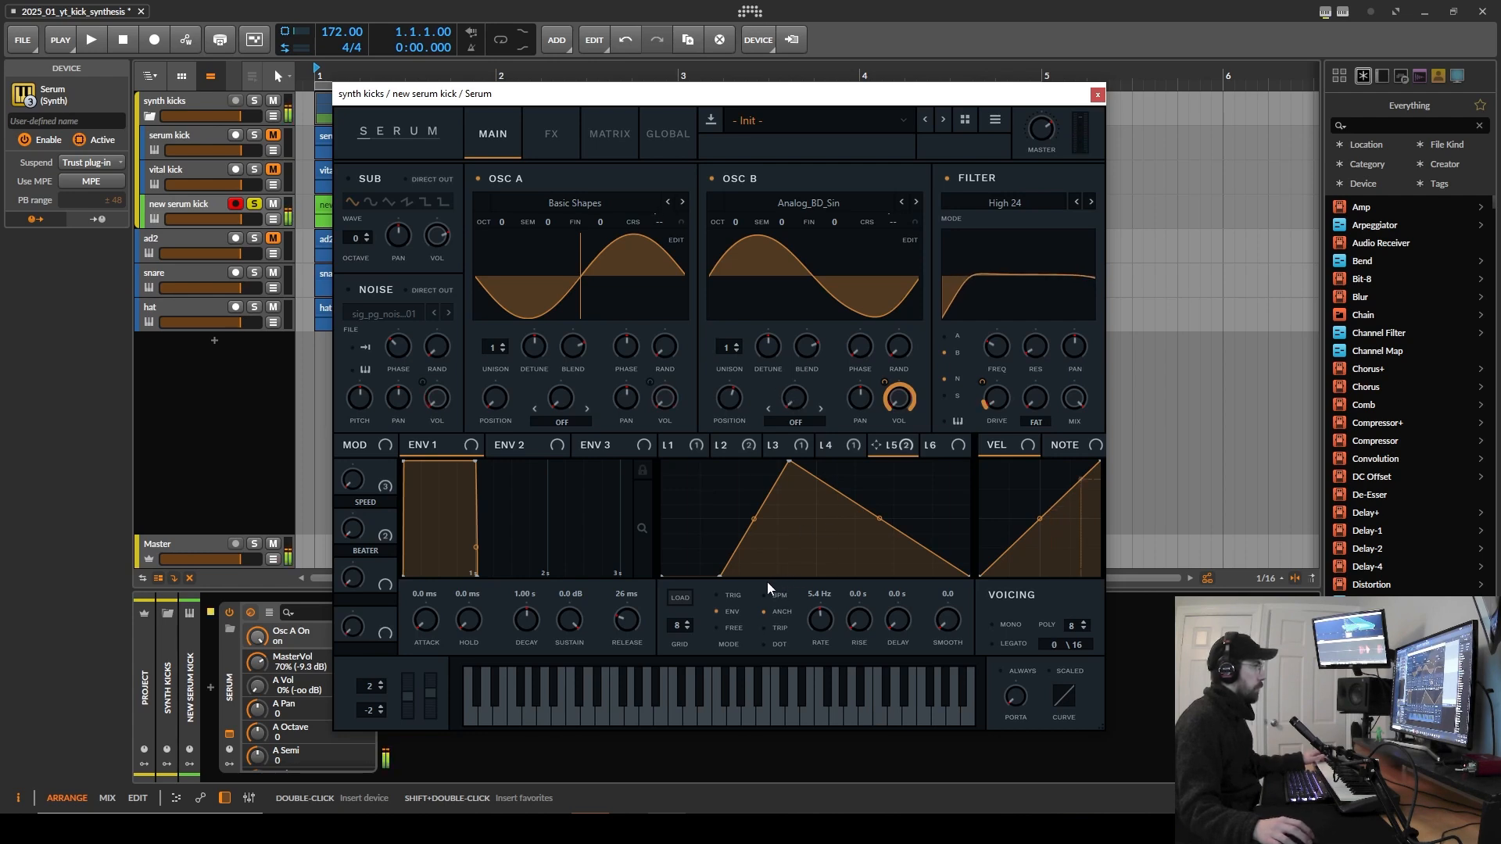
Step: Reshape LFO 5 with an earlier start and peak, an added point on the decay and an earlier end at zero
{"action": "left_click_drag", "start_coordinate": [720, 577], "coordinate": [711, 583]}
{"action": "left_click_drag", "start_coordinate": [791, 462], "coordinate": [770, 448]}
{"action": "double_click", "coordinate": [896, 550]}
{"action": "left_click_drag", "start_coordinate": [895, 549], "coordinate": [881, 582]}
{"action": "double_click", "coordinate": [814, 504]}
{"action": "left_click_drag", "start_coordinate": [814, 504], "coordinate": [812, 489]}
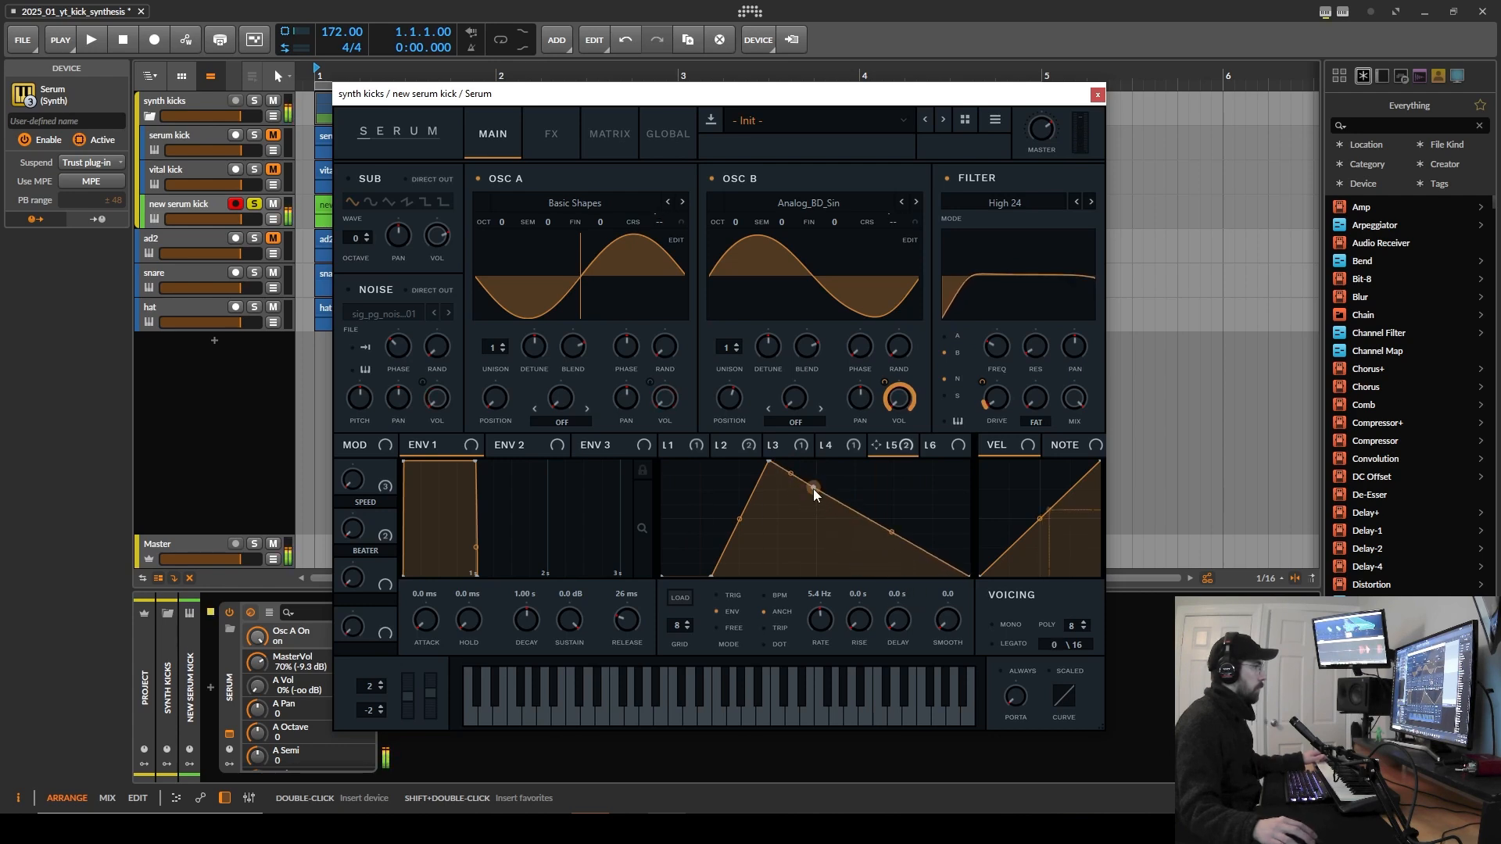
{"action": "left_click_drag", "start_coordinate": [883, 581], "coordinate": [896, 577]}
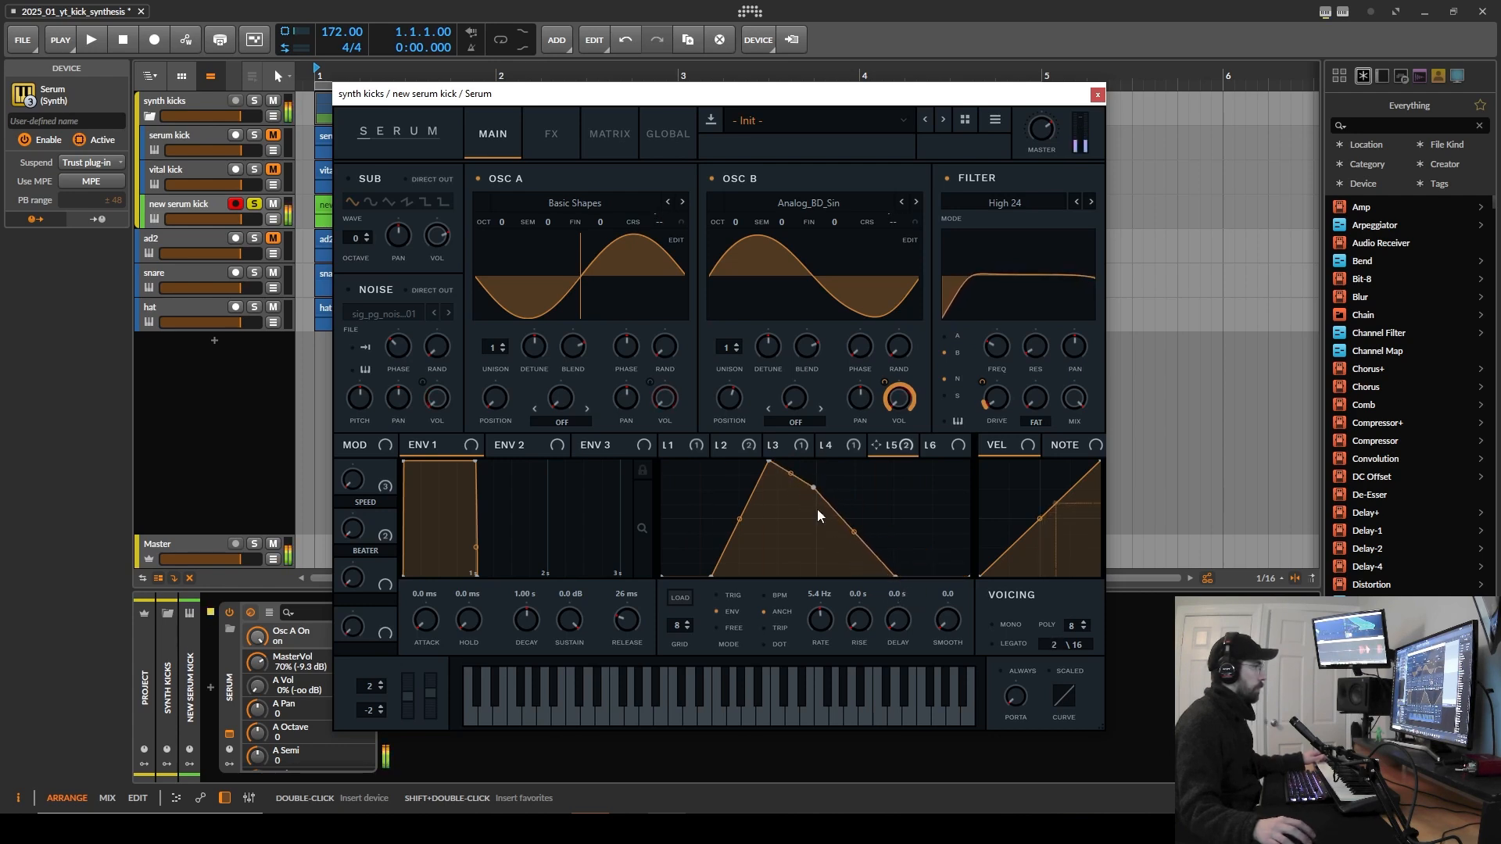
Step: Set Oscillator B's wavetable position to 114, then curve LFO 5's final decay inward and shift its peak slightly earlier
{"action": "left_click_drag", "start_coordinate": [734, 435], "coordinate": [736, 435]}
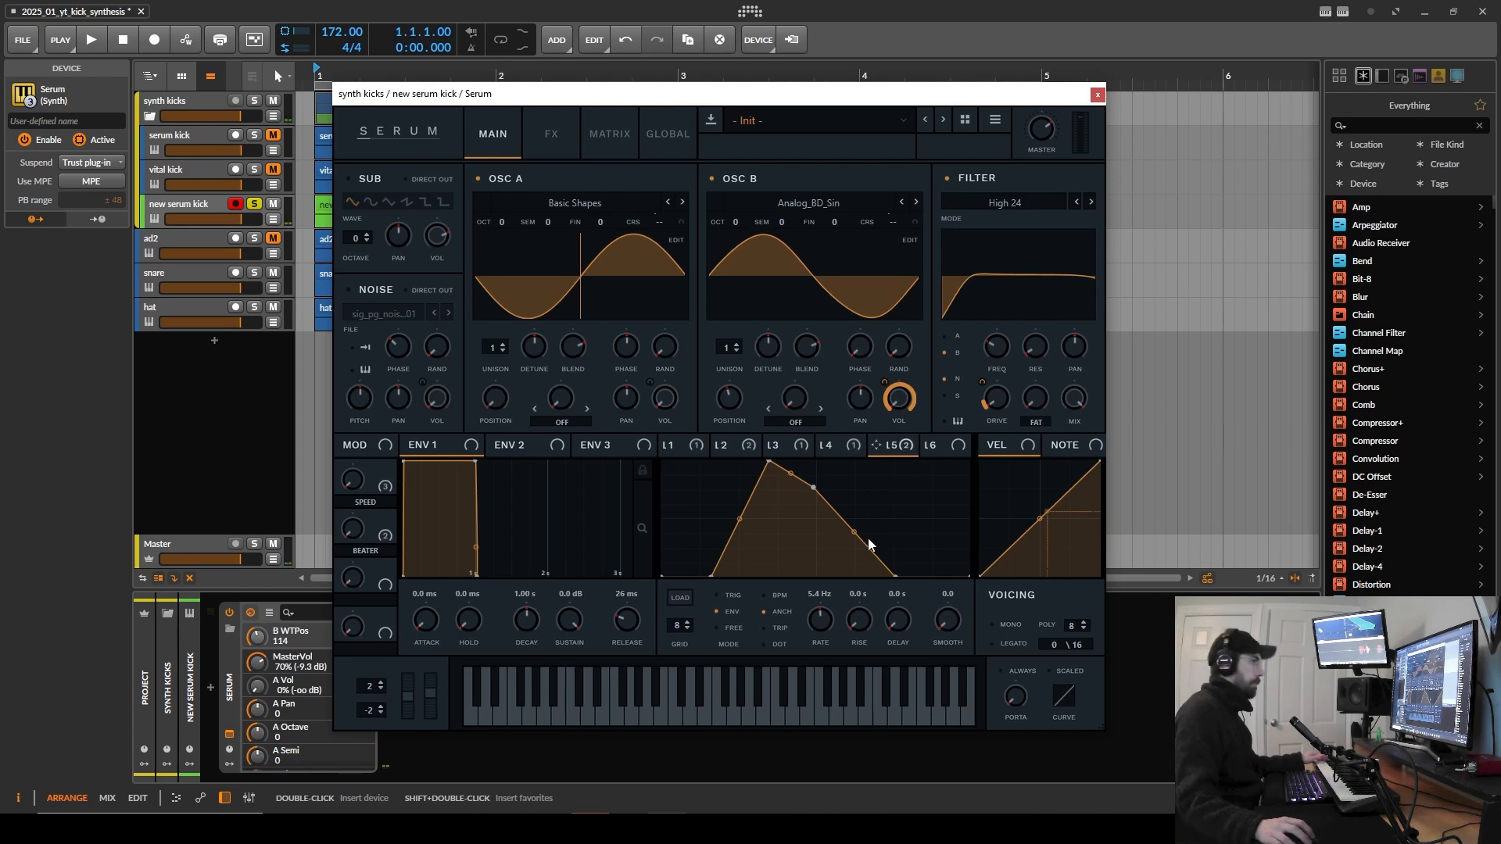
{"action": "left_click_drag", "start_coordinate": [860, 537], "coordinate": [859, 540]}
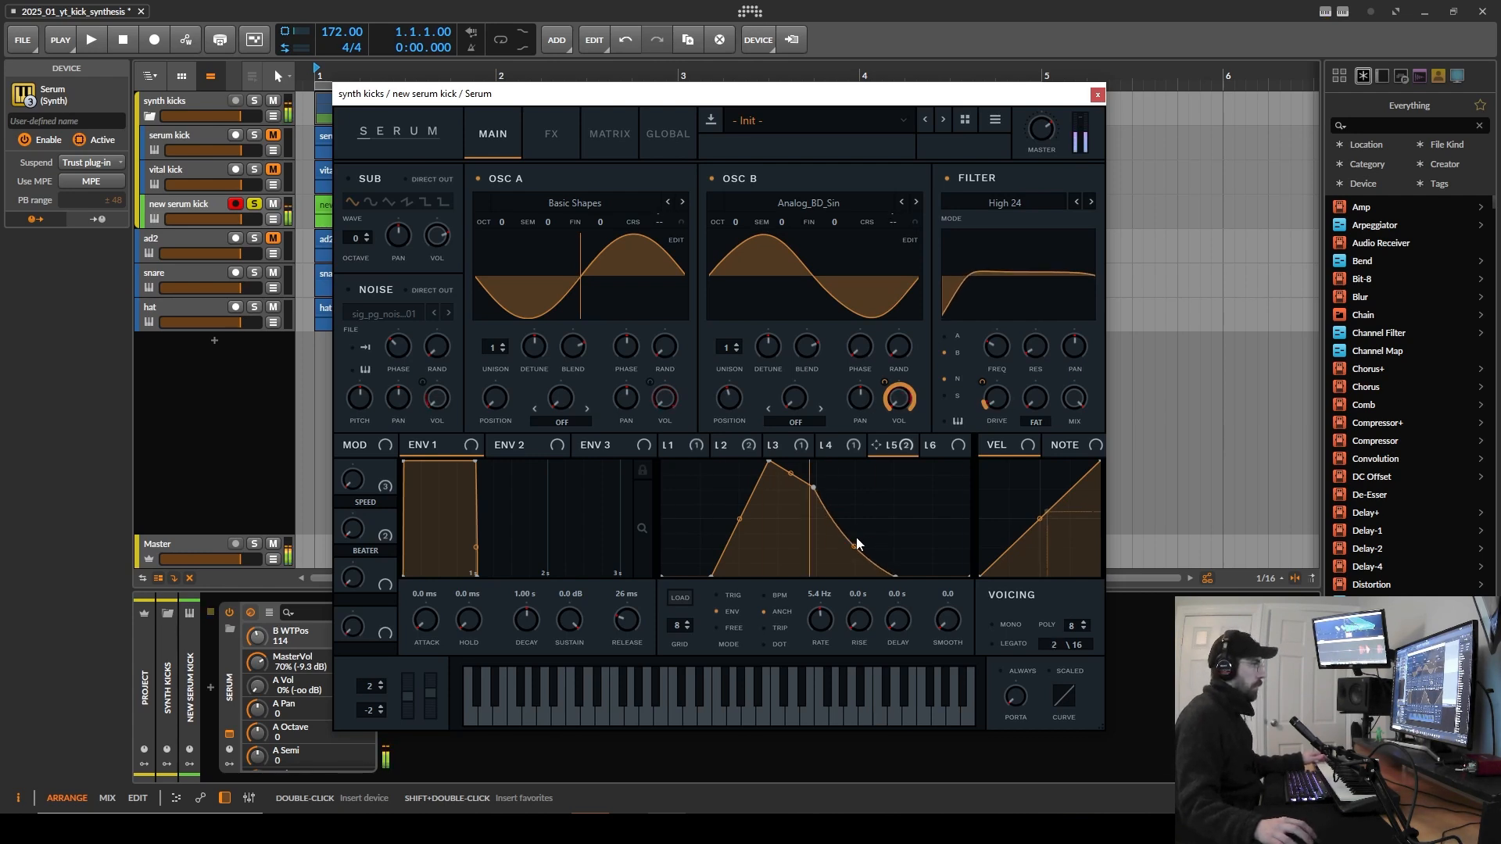
{"action": "left_click_drag", "start_coordinate": [769, 462], "coordinate": [762, 460]}
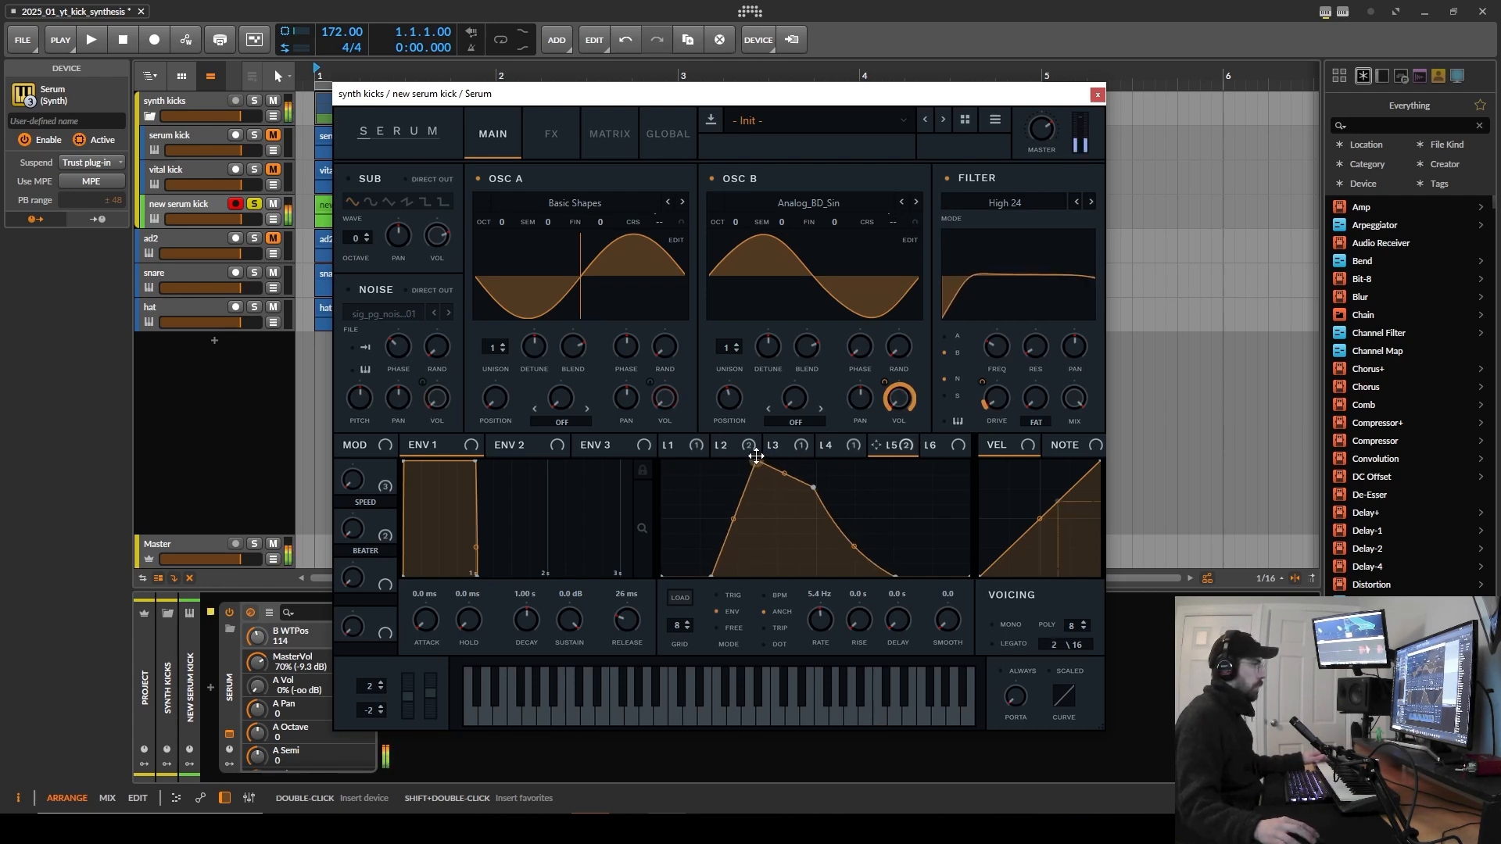
{"action": "left_click_drag", "start_coordinate": [762, 455], "coordinate": [759, 457]}
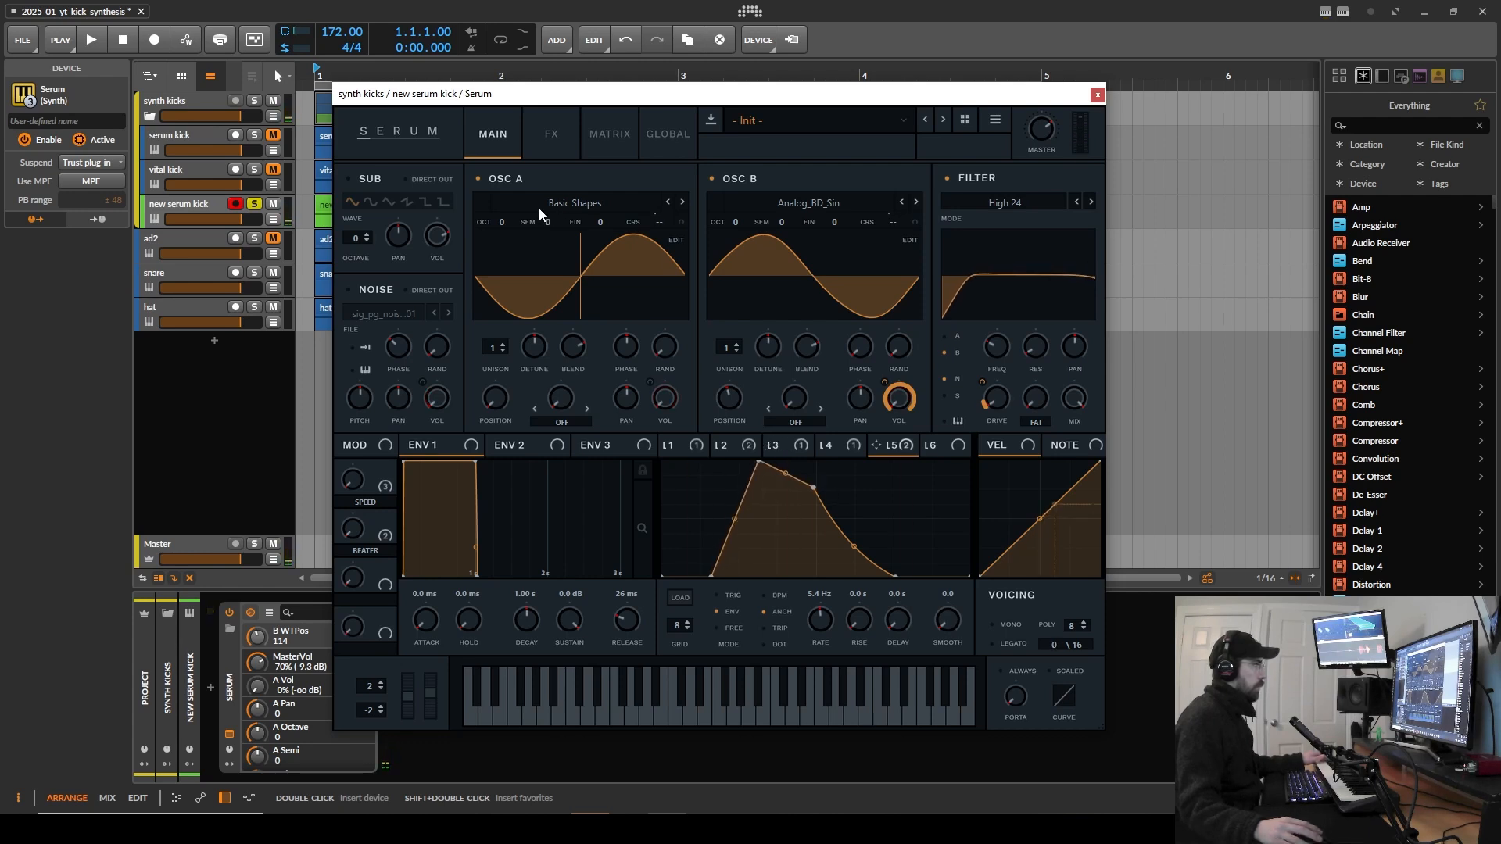
Step: Fine-tune Oscillator B's wavetable position with Oscillator A temporarily disabled
{"action": "left_click", "coordinate": [515, 182]}
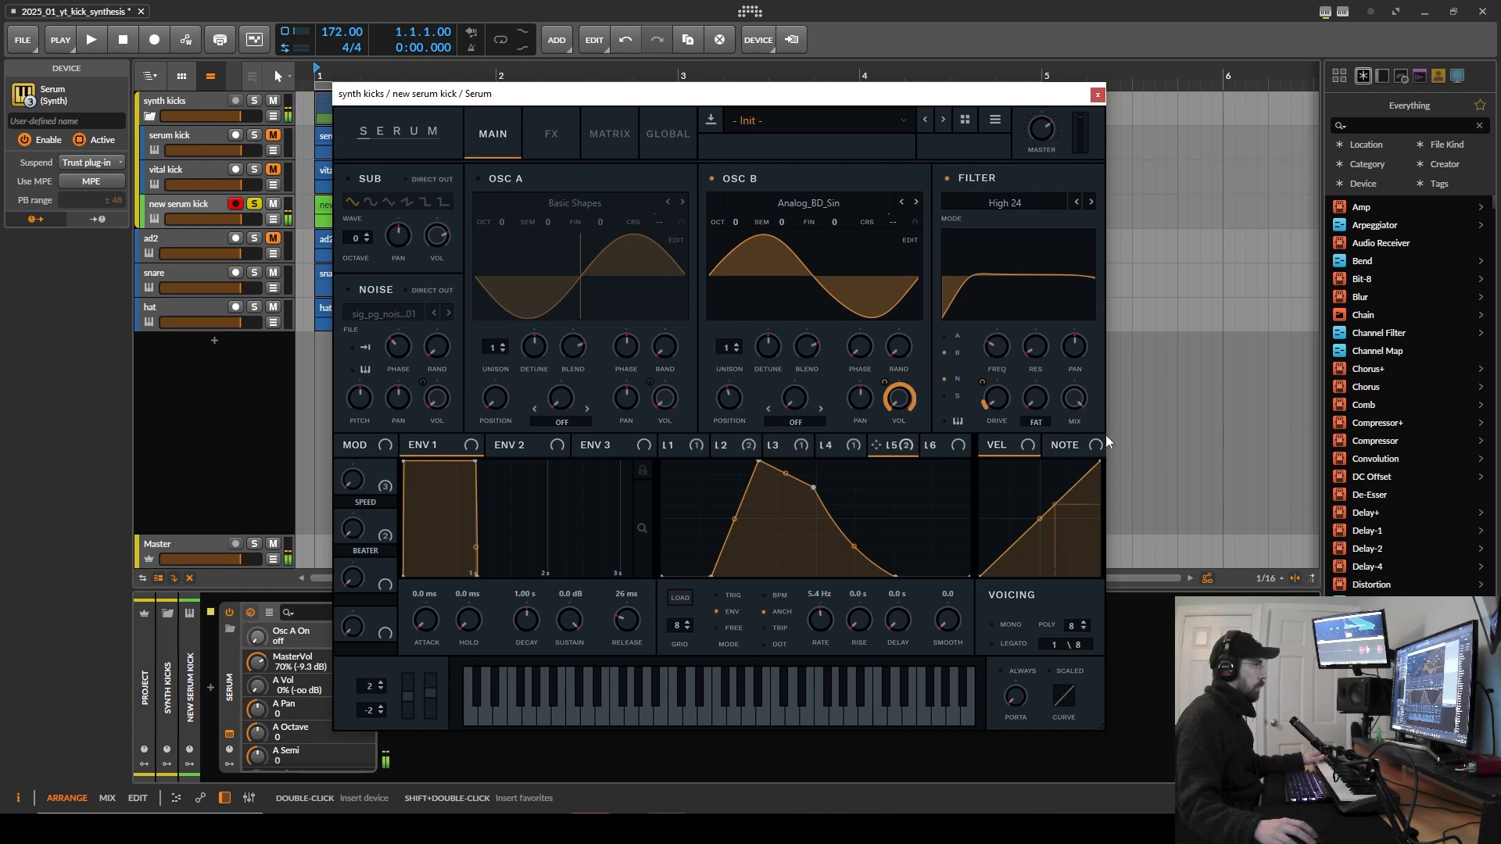
{"action": "mouse_move", "coordinate": [730, 400]}
{"action": "left_mouse_down"}
{"action": "mouse_move", "coordinate": [729, 415]}
{"action": "mouse_move", "coordinate": [758, 317]}
{"action": "mouse_move", "coordinate": [753, 416]}
{"action": "left_mouse_up"}
{"action": "left_click", "coordinate": [514, 181]}
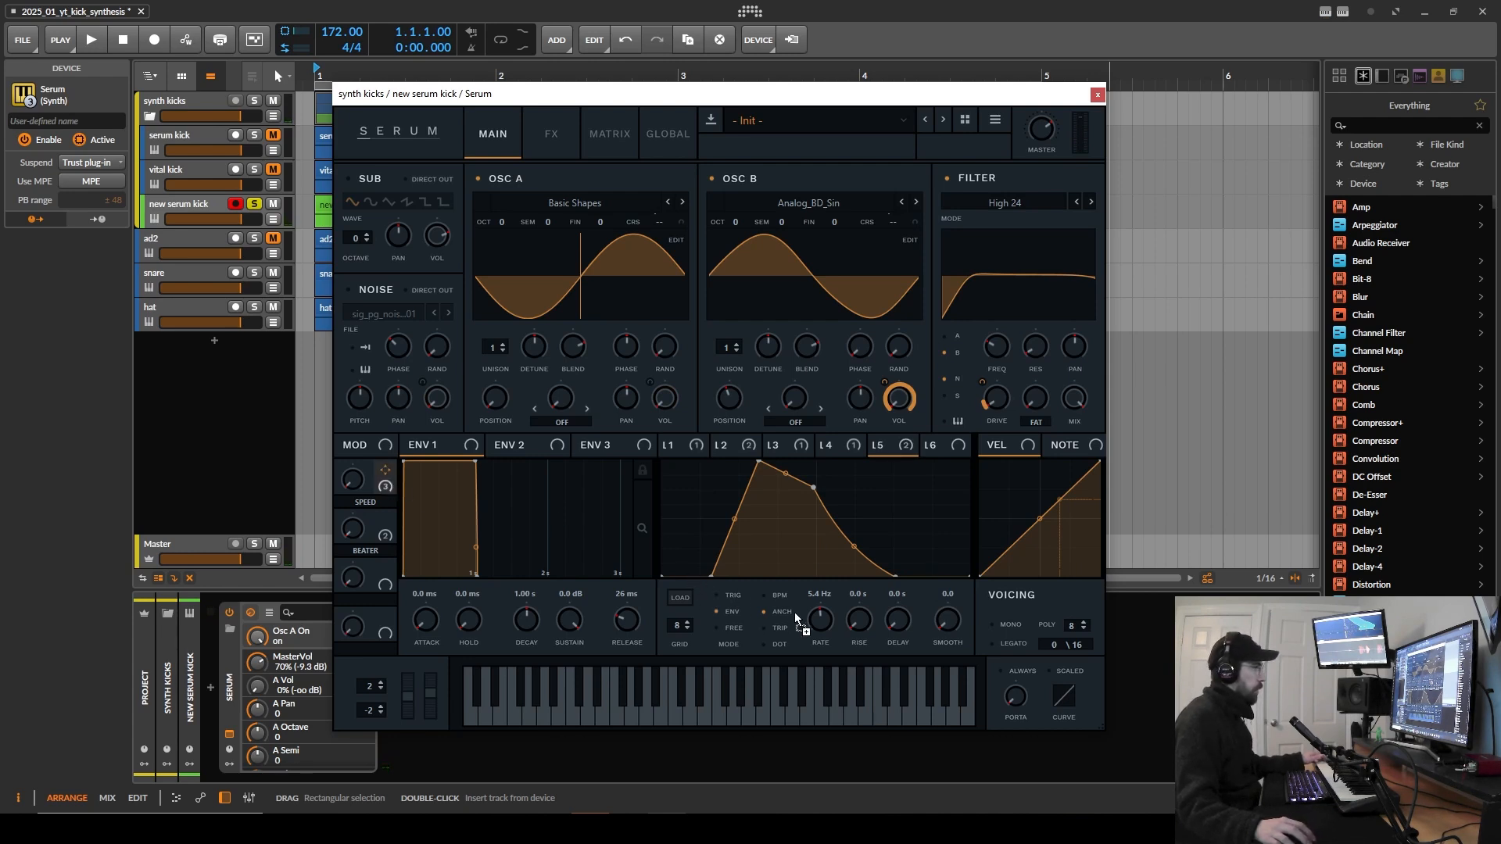
Step: Assign the SPEED macro to LFO 5's rate, reduce the modulation amount while testing the macro, and return SPEED to 0
{"action": "left_click_drag", "start_coordinate": [819, 623], "coordinate": [819, 622]}
{"action": "left_click", "coordinate": [357, 480]}
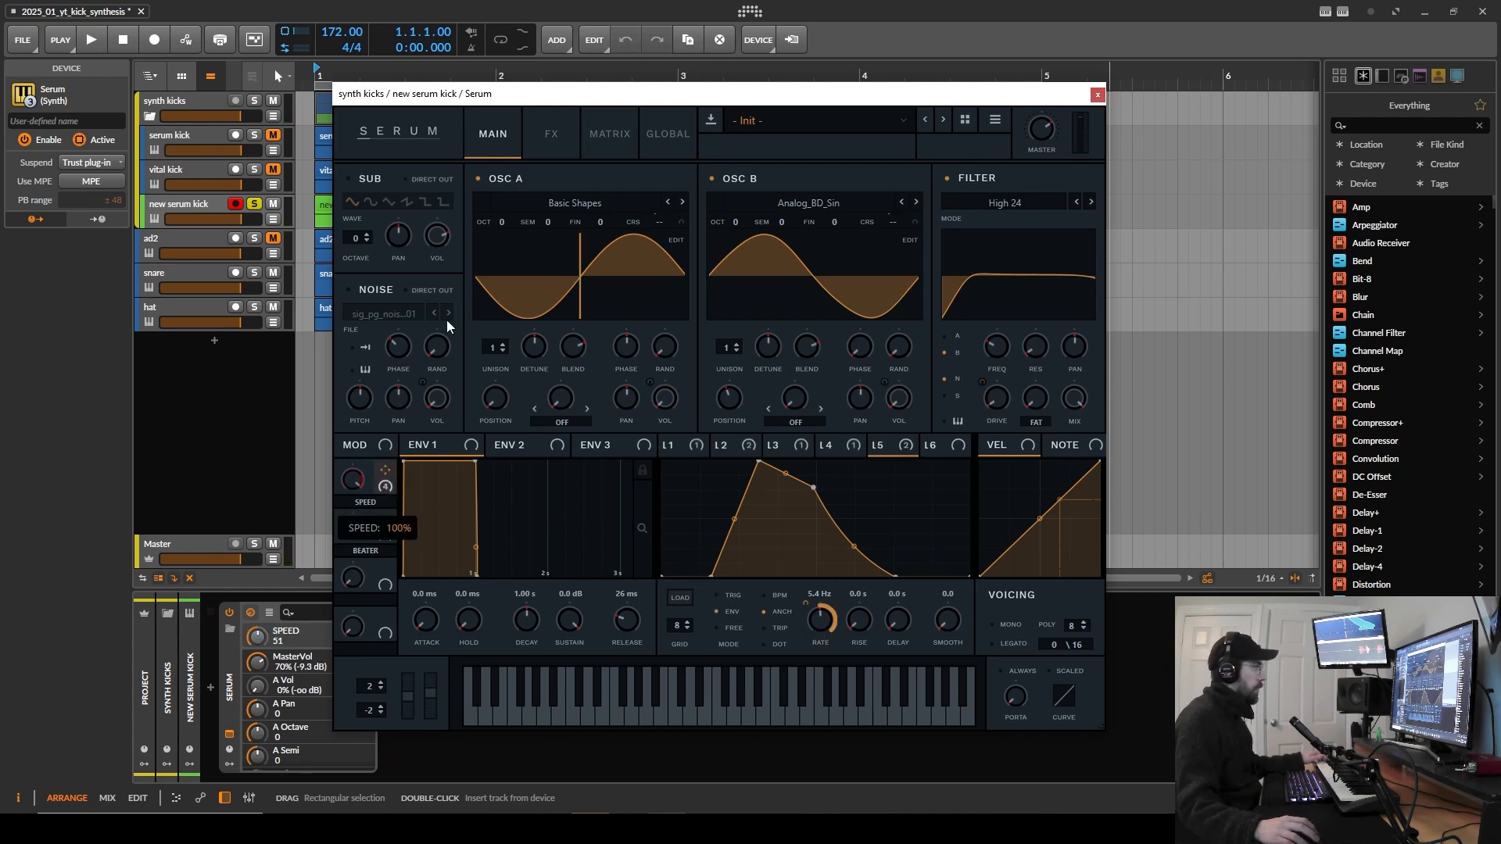
{"action": "left_click_drag", "start_coordinate": [810, 624], "coordinate": [810, 644]}
{"action": "left_click", "coordinate": [353, 478]}
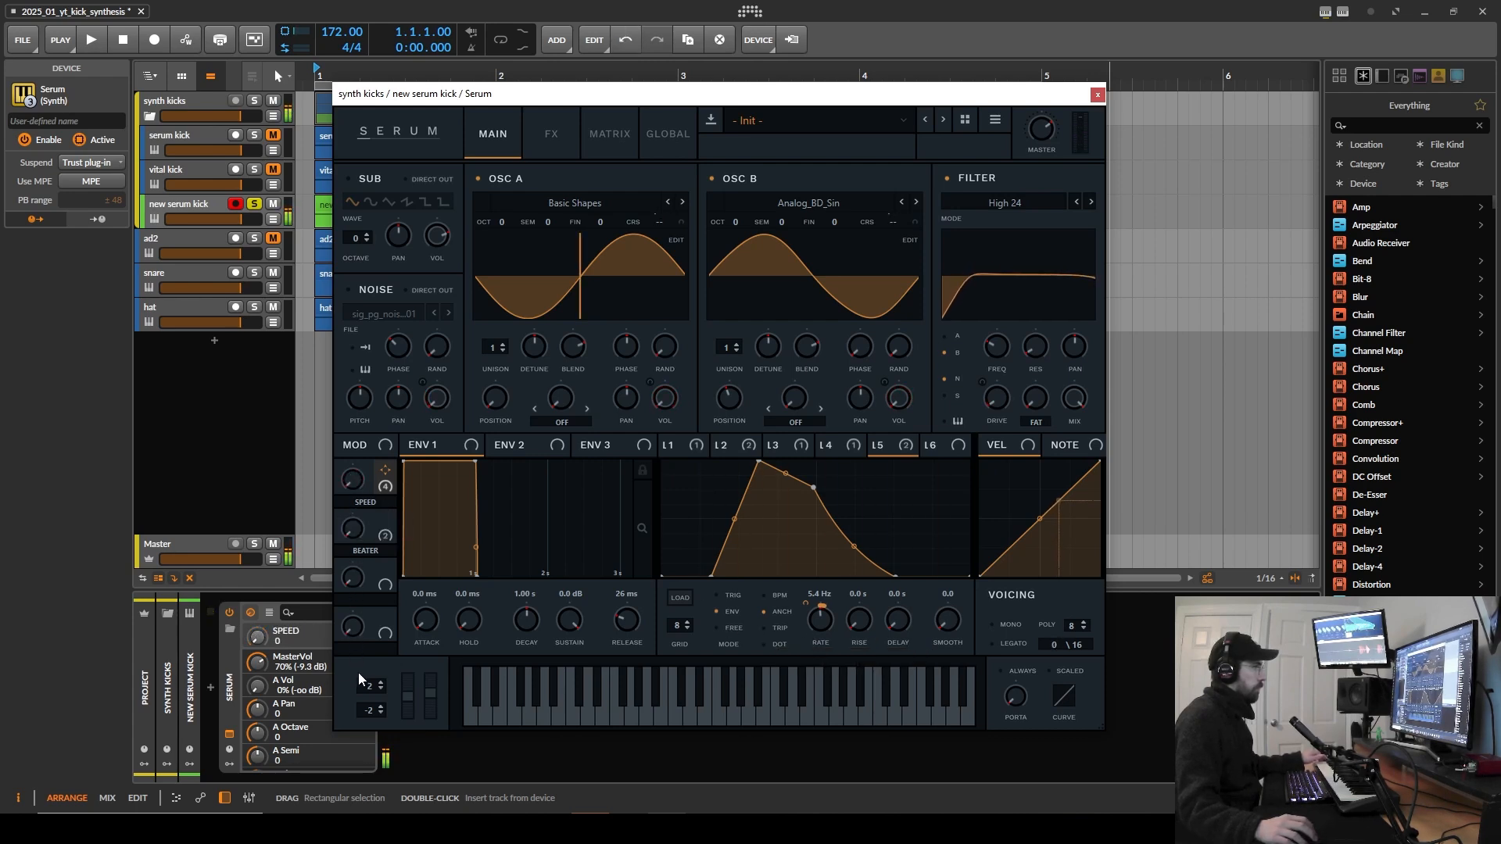
Step: Enable the noise oscillator and set Oscillator B's warp to FM NoiseOsc at 28, with Oscillator A disabled
{"action": "left_click", "coordinate": [378, 288]}
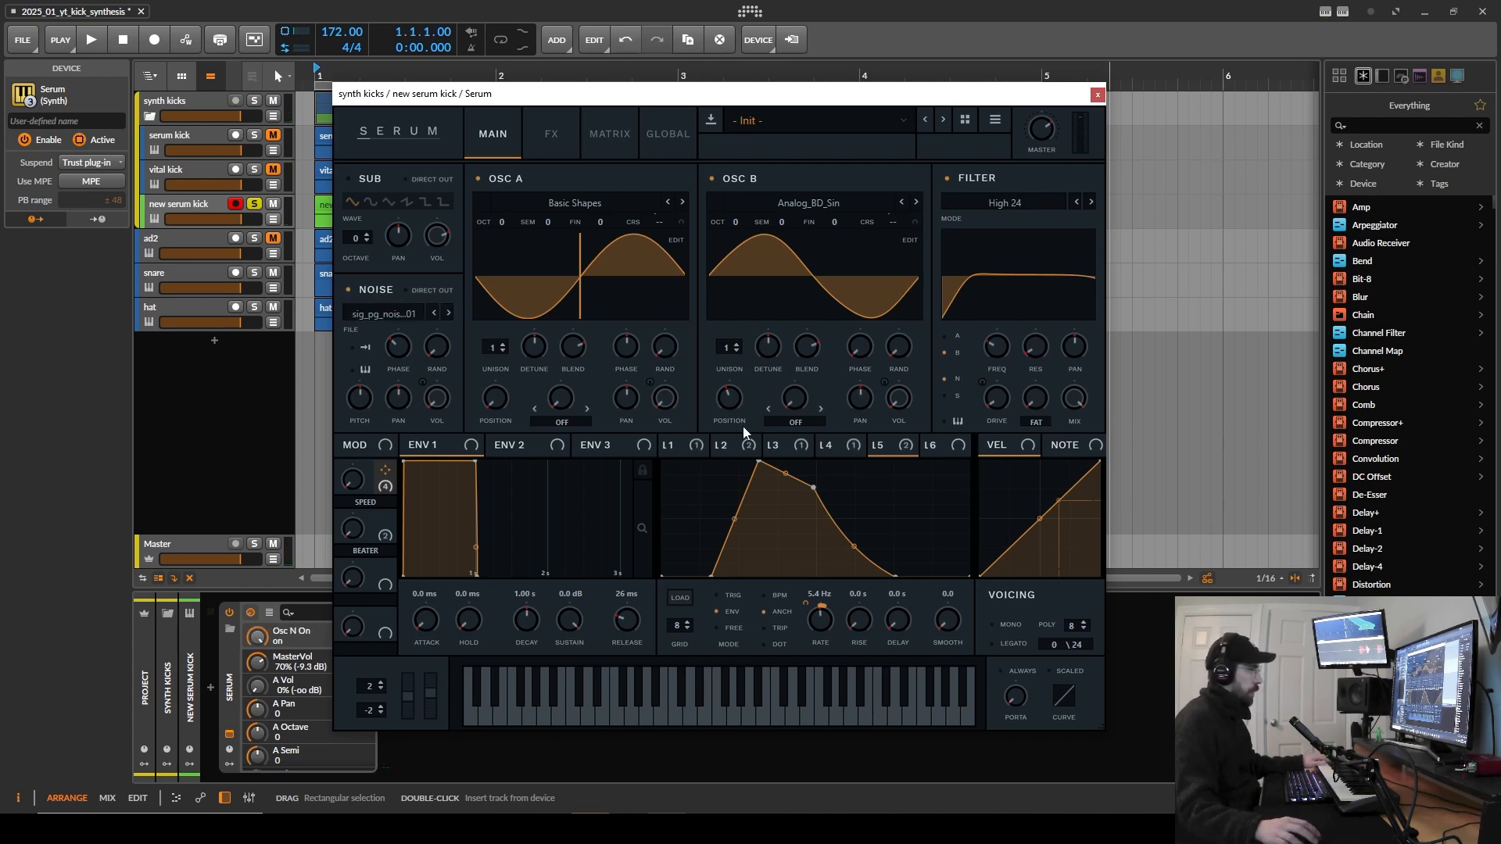
{"action": "left_click", "coordinate": [796, 421]}
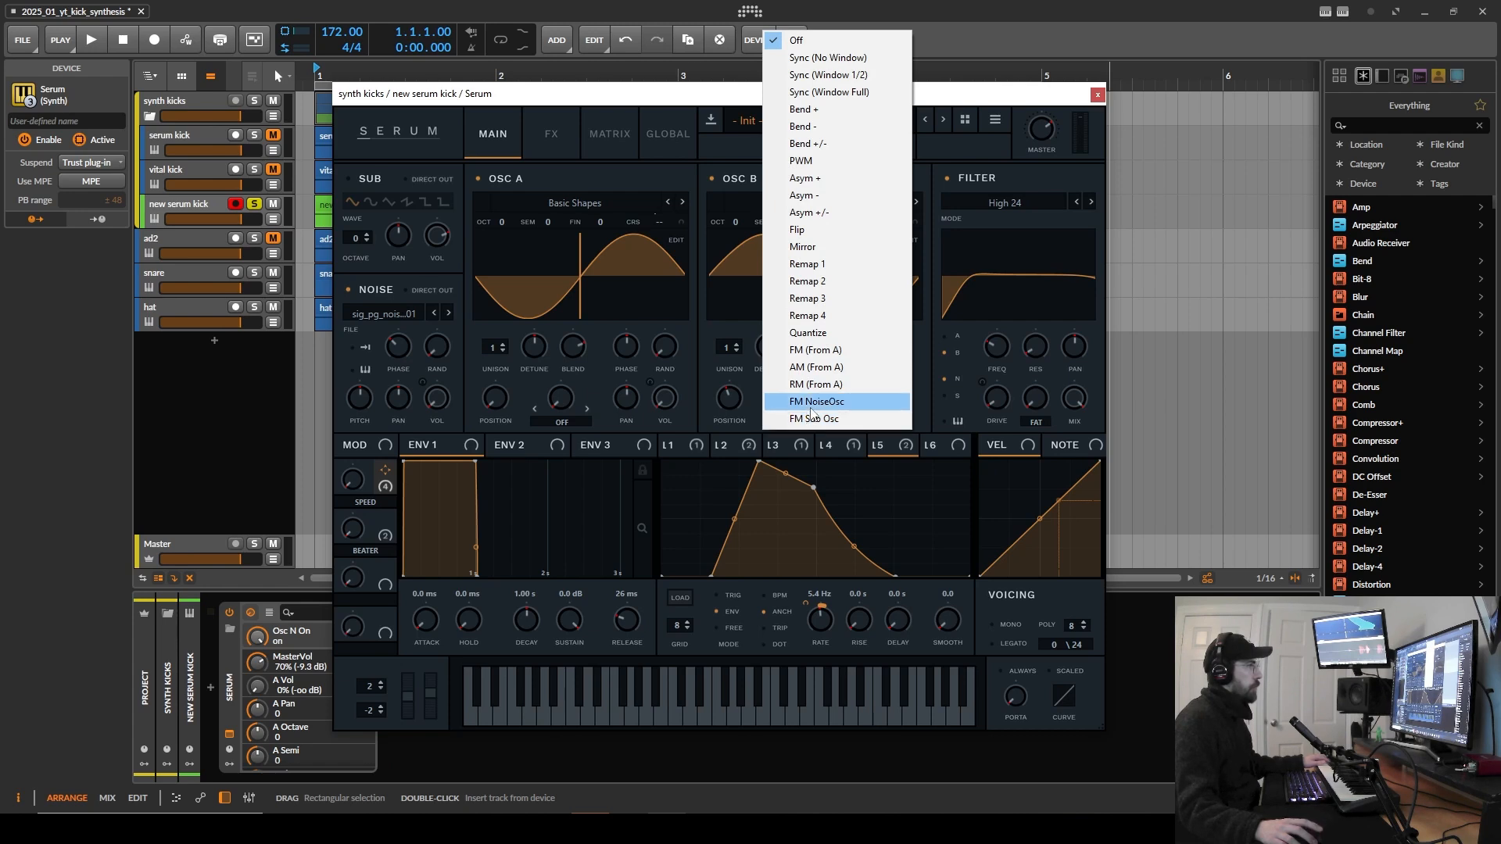
{"action": "left_click", "coordinate": [810, 403]}
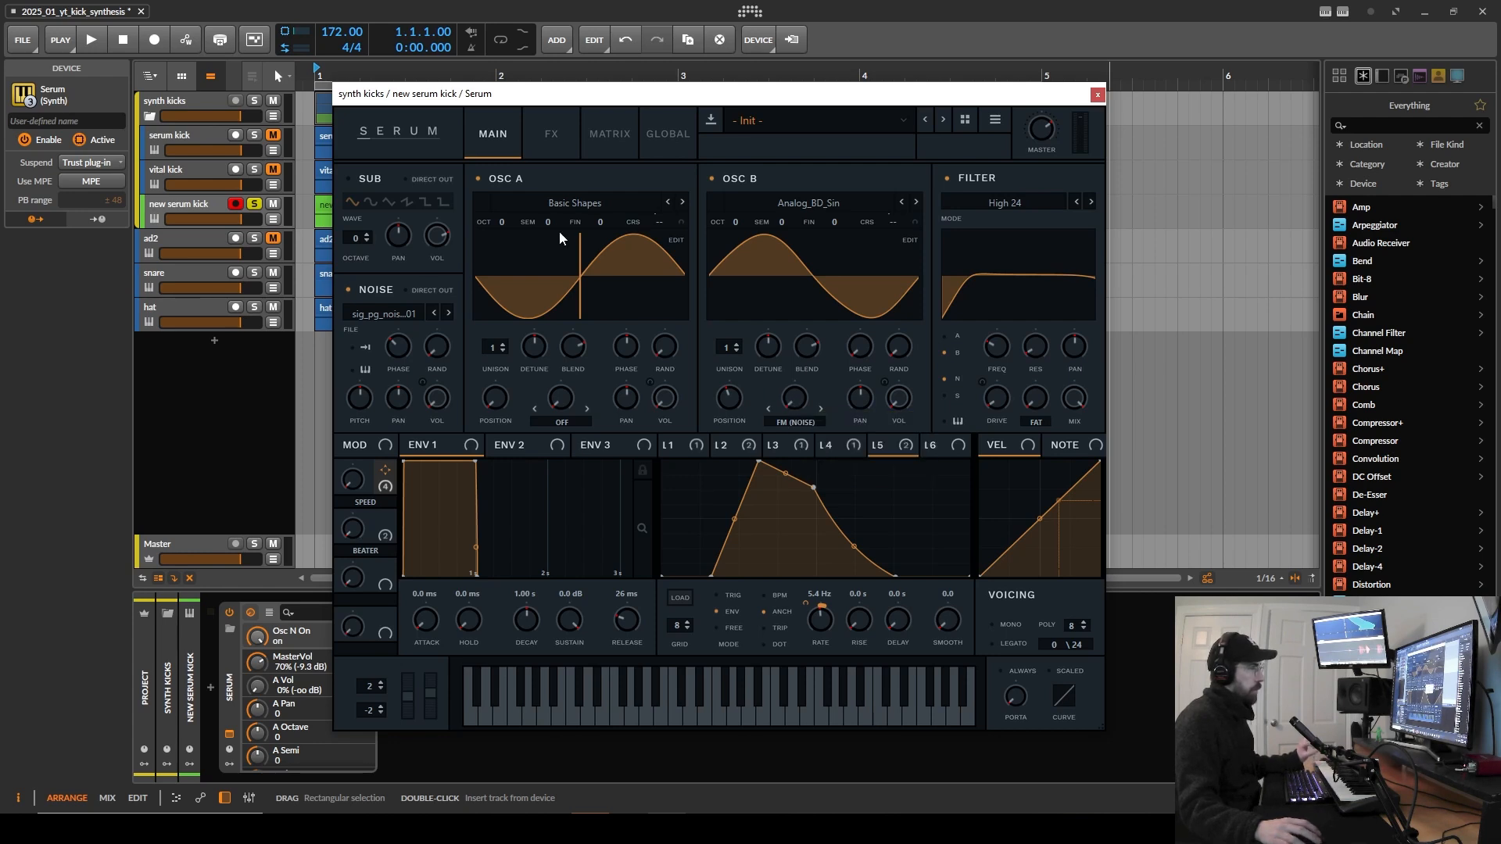
{"action": "left_click", "coordinate": [514, 177]}
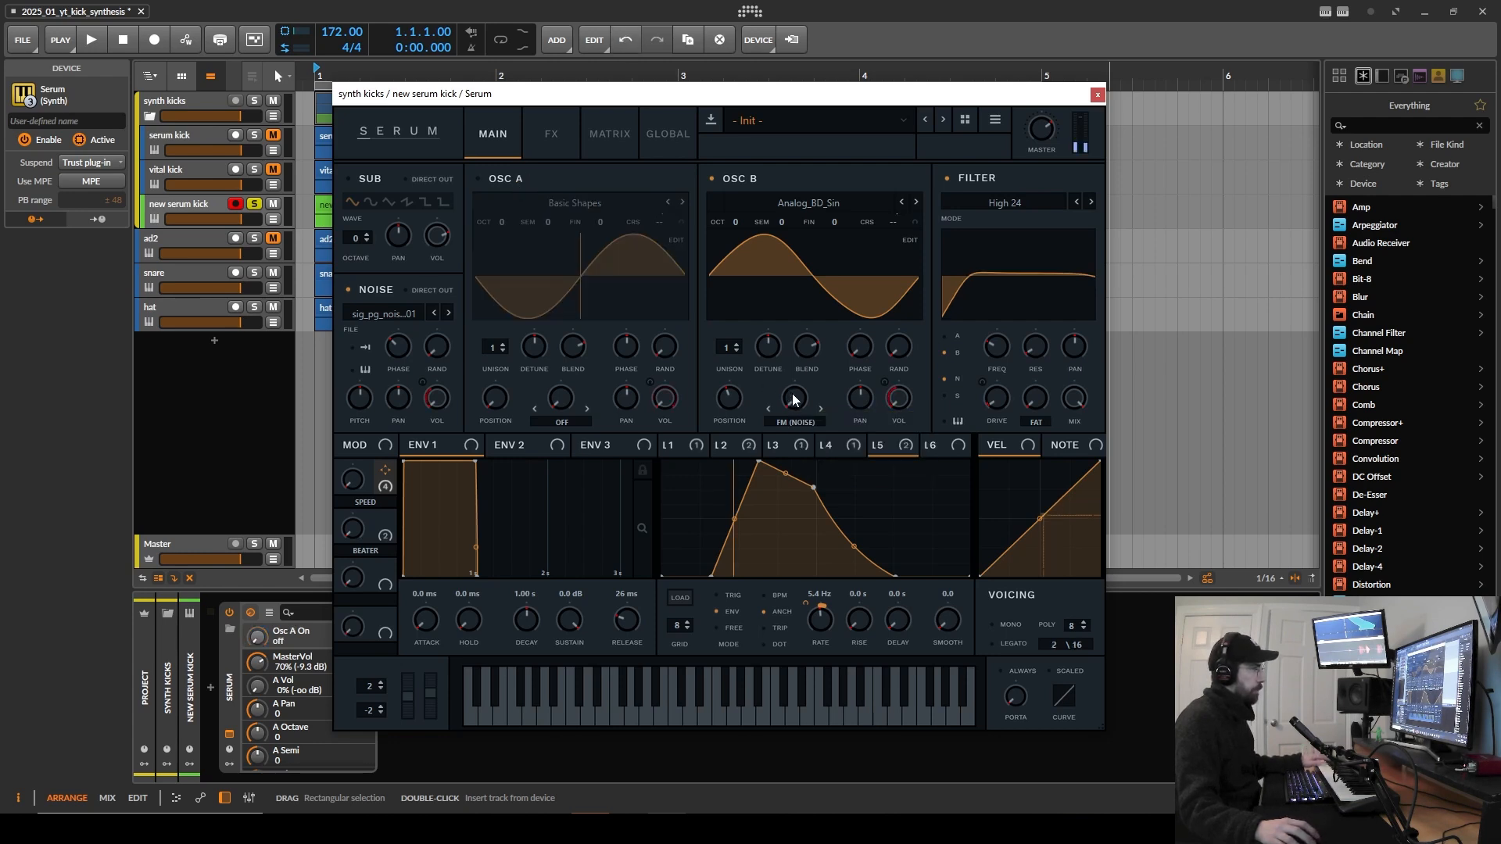
{"action": "left_click_drag", "start_coordinate": [794, 399], "coordinate": [797, 352]}
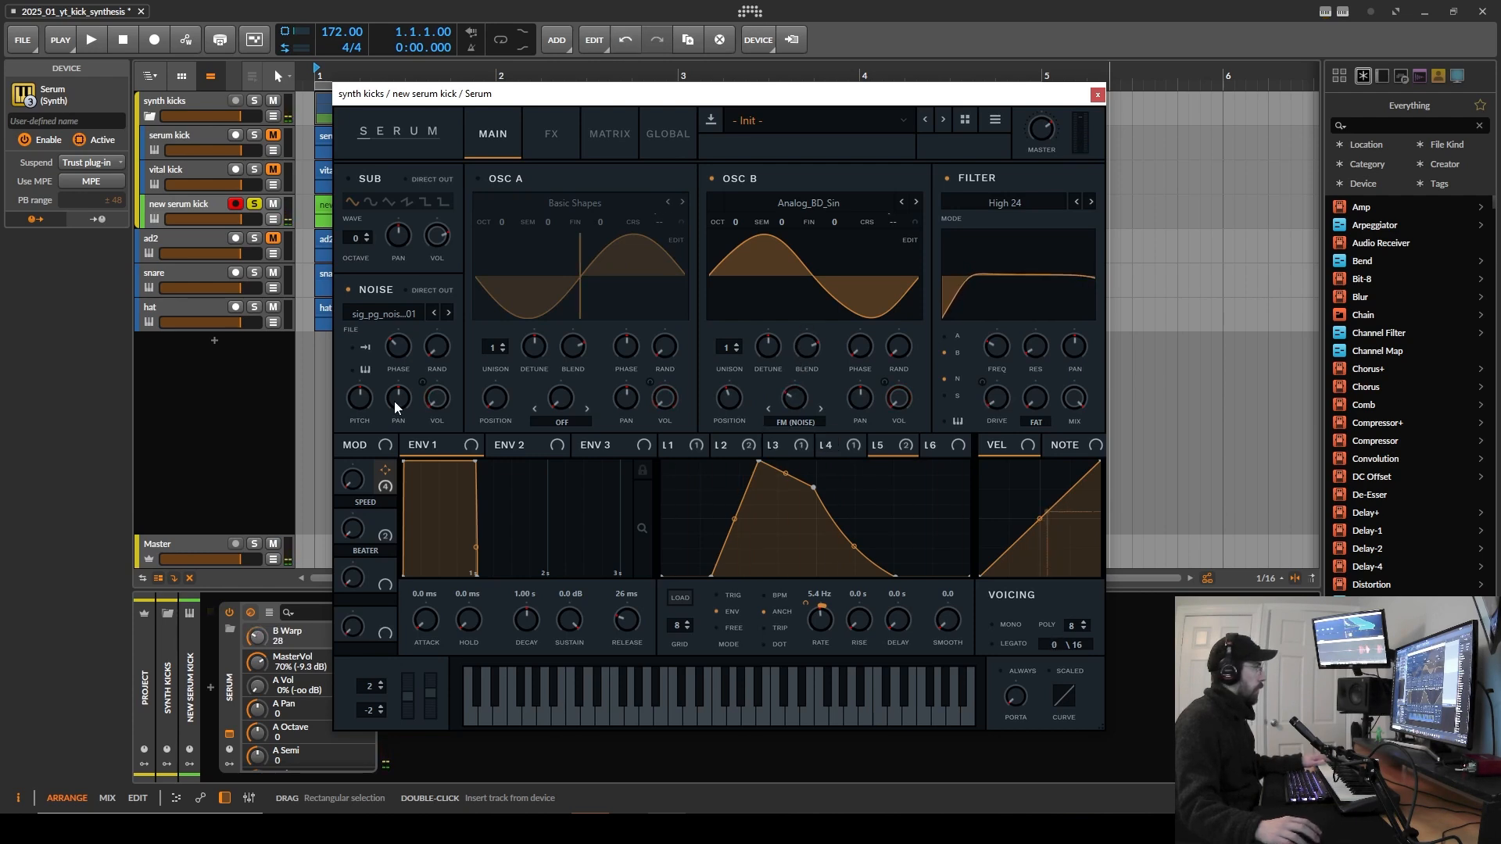
Step: Bypass LFO 4's modulation of the noise oscillator's volume
{"action": "left_click", "coordinate": [828, 444]}
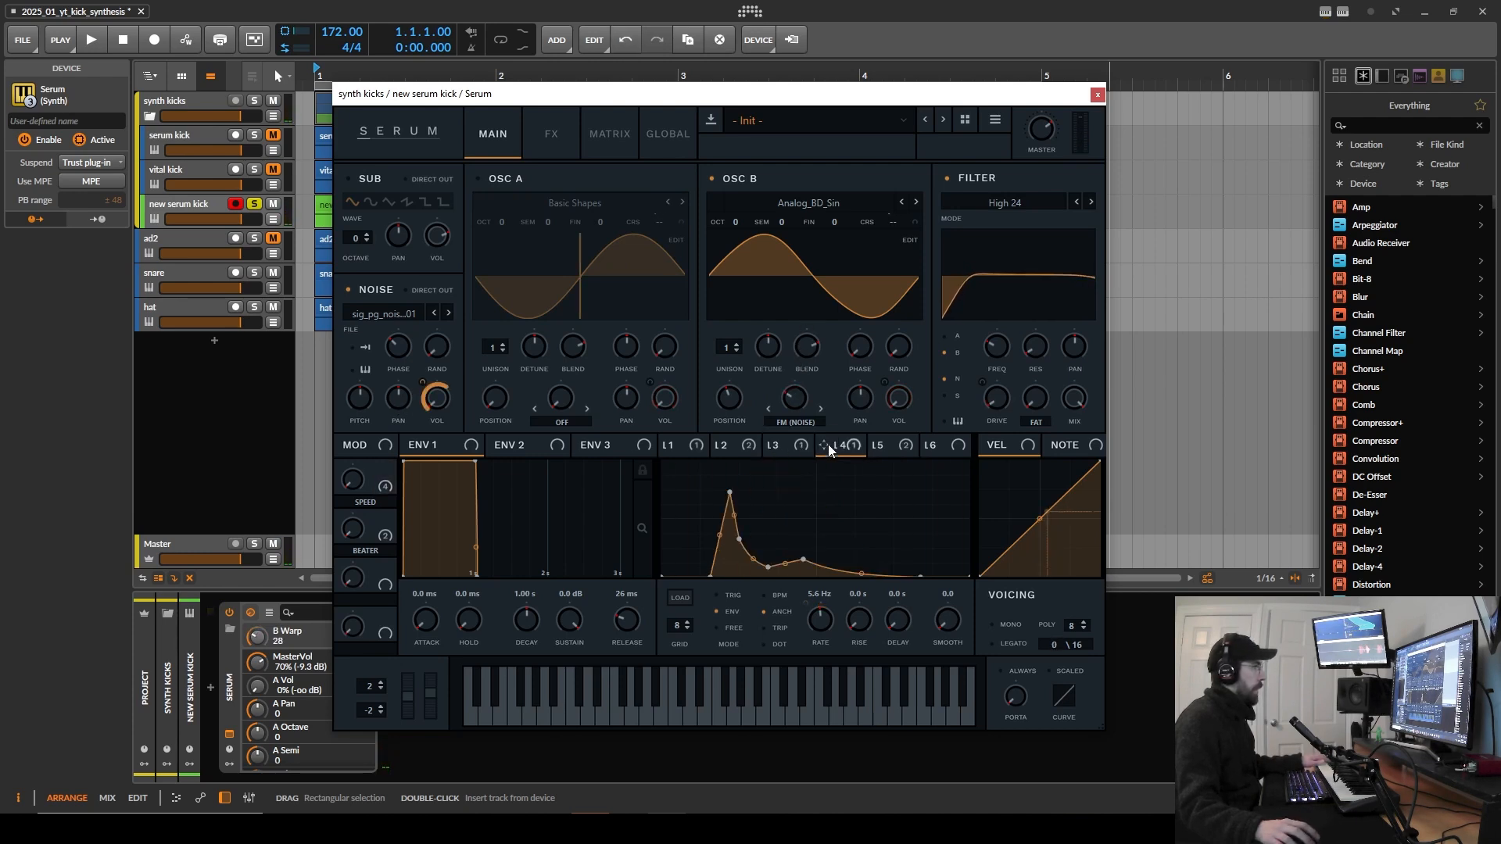
{"action": "right_click", "coordinate": [427, 381]}
{"action": "left_click", "coordinate": [469, 401]}
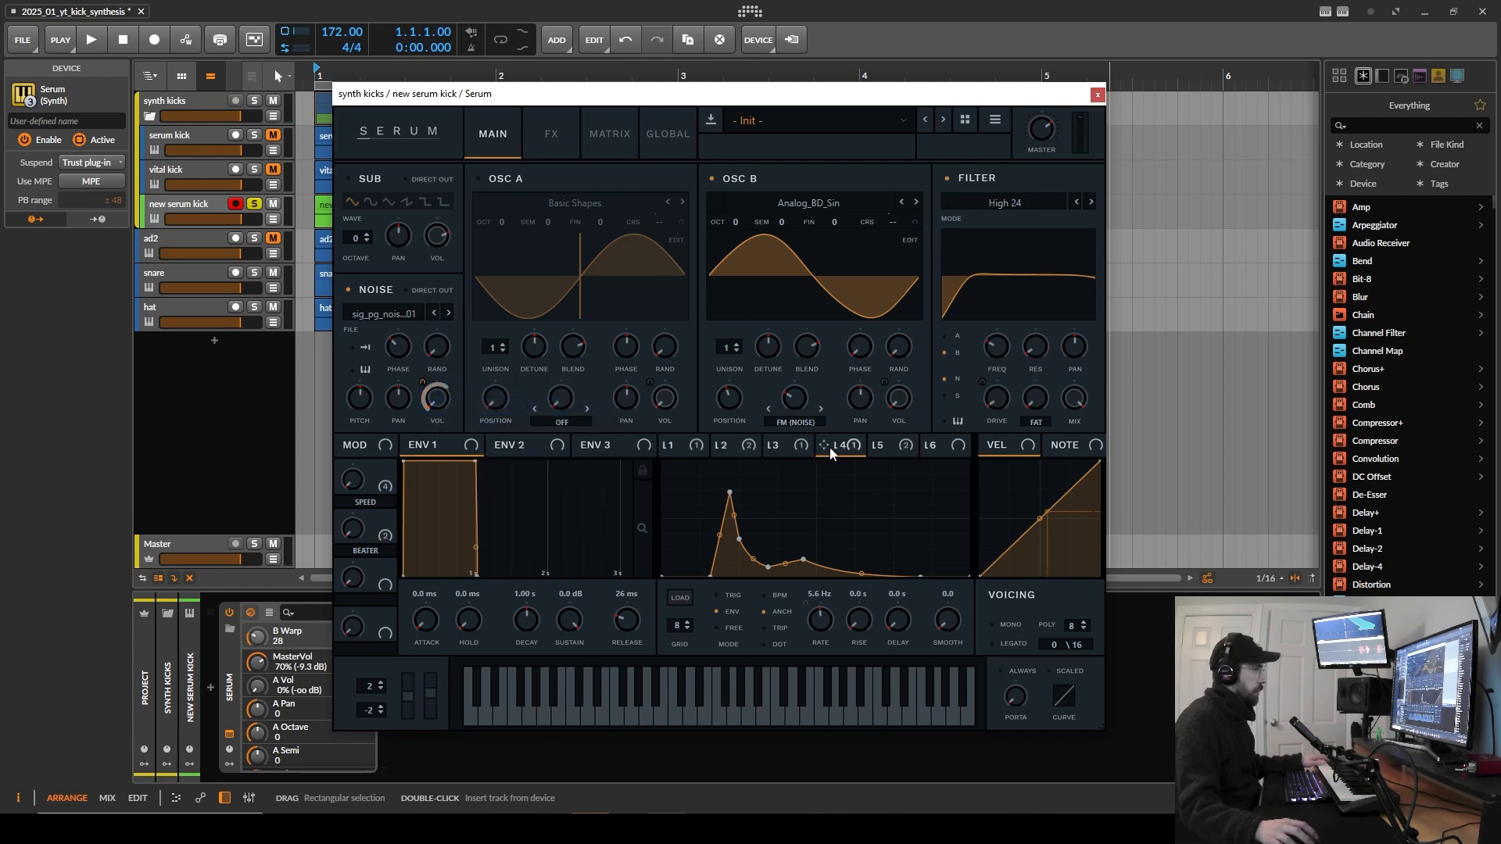
Step: Raise Oscillator B's noise FM amount to 31, then assign the BEATER macro to it and set BEATER to 100%
{"action": "left_click", "coordinate": [889, 449]}
{"action": "left_click_drag", "start_coordinate": [795, 402], "coordinate": [801, 402]}
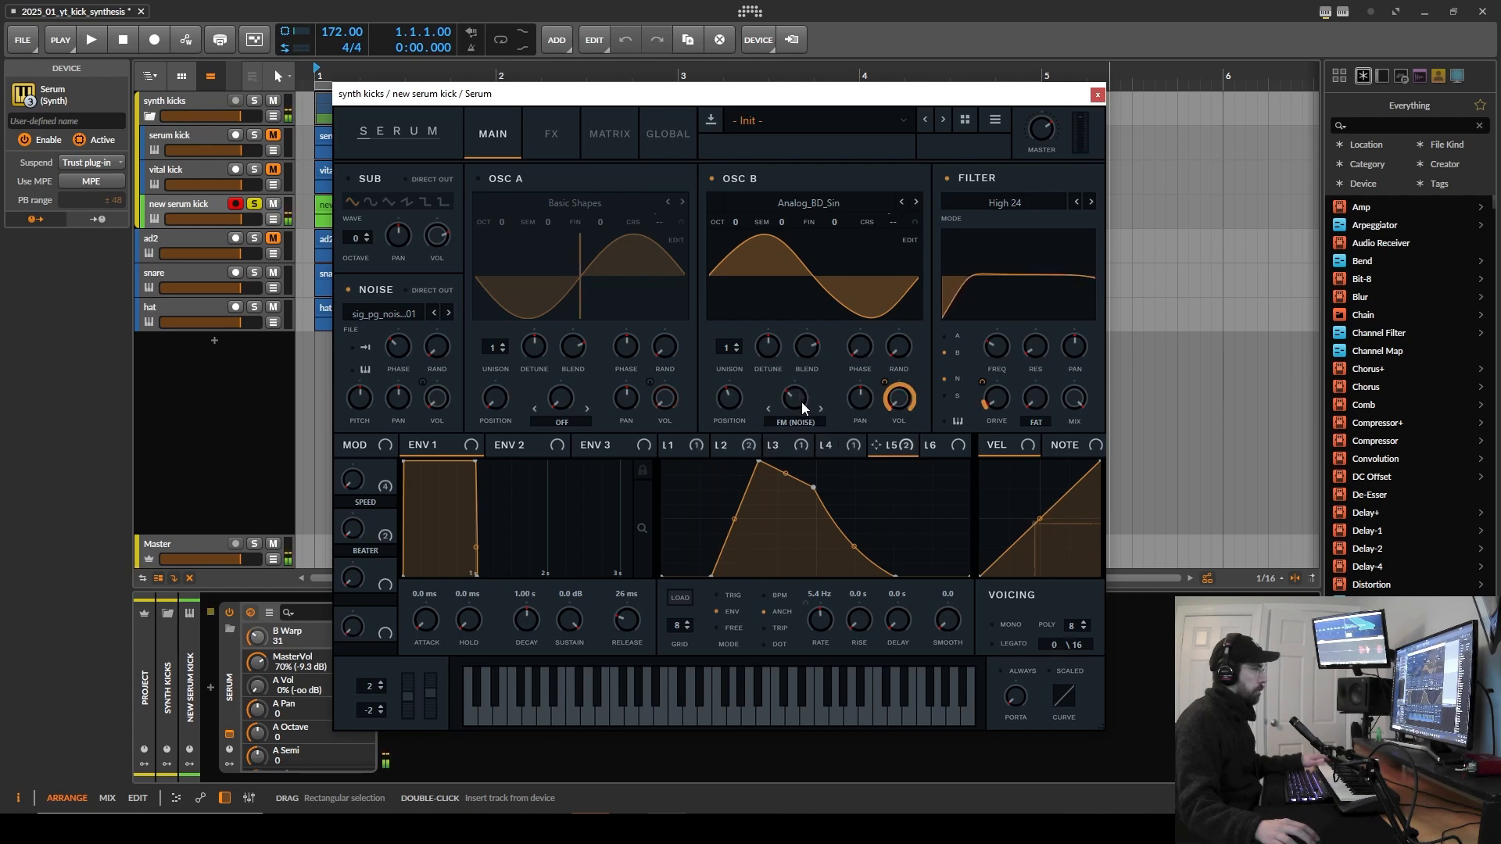
{"action": "left_click_drag", "start_coordinate": [385, 519], "coordinate": [799, 401]}
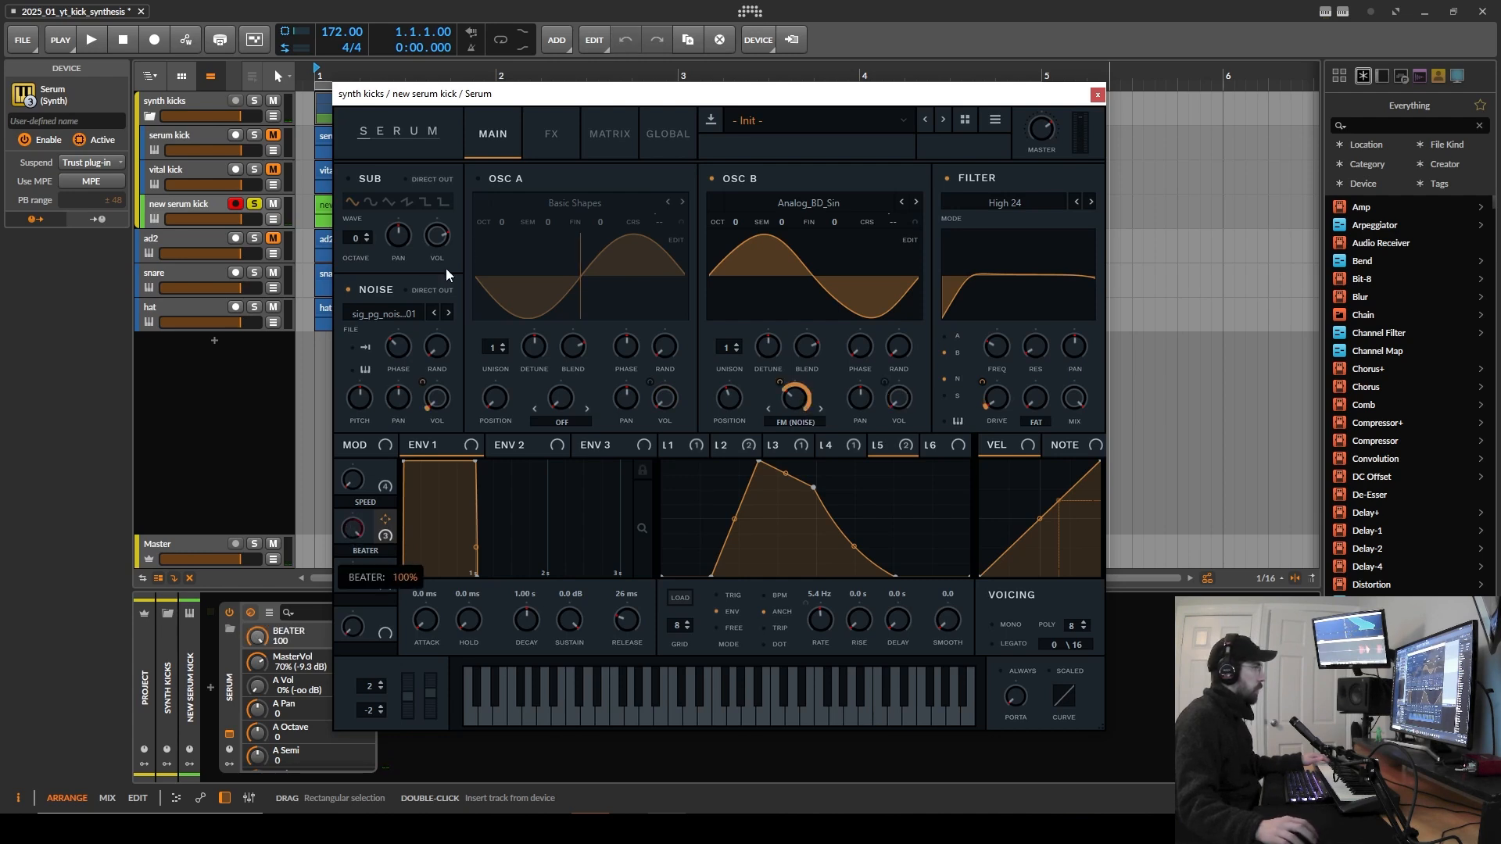
Step: Reduce the BEATER macro's modulation of Oscillator B's noise FM to 17 and re-enable Oscillator A
{"action": "left_click", "coordinate": [778, 384]}
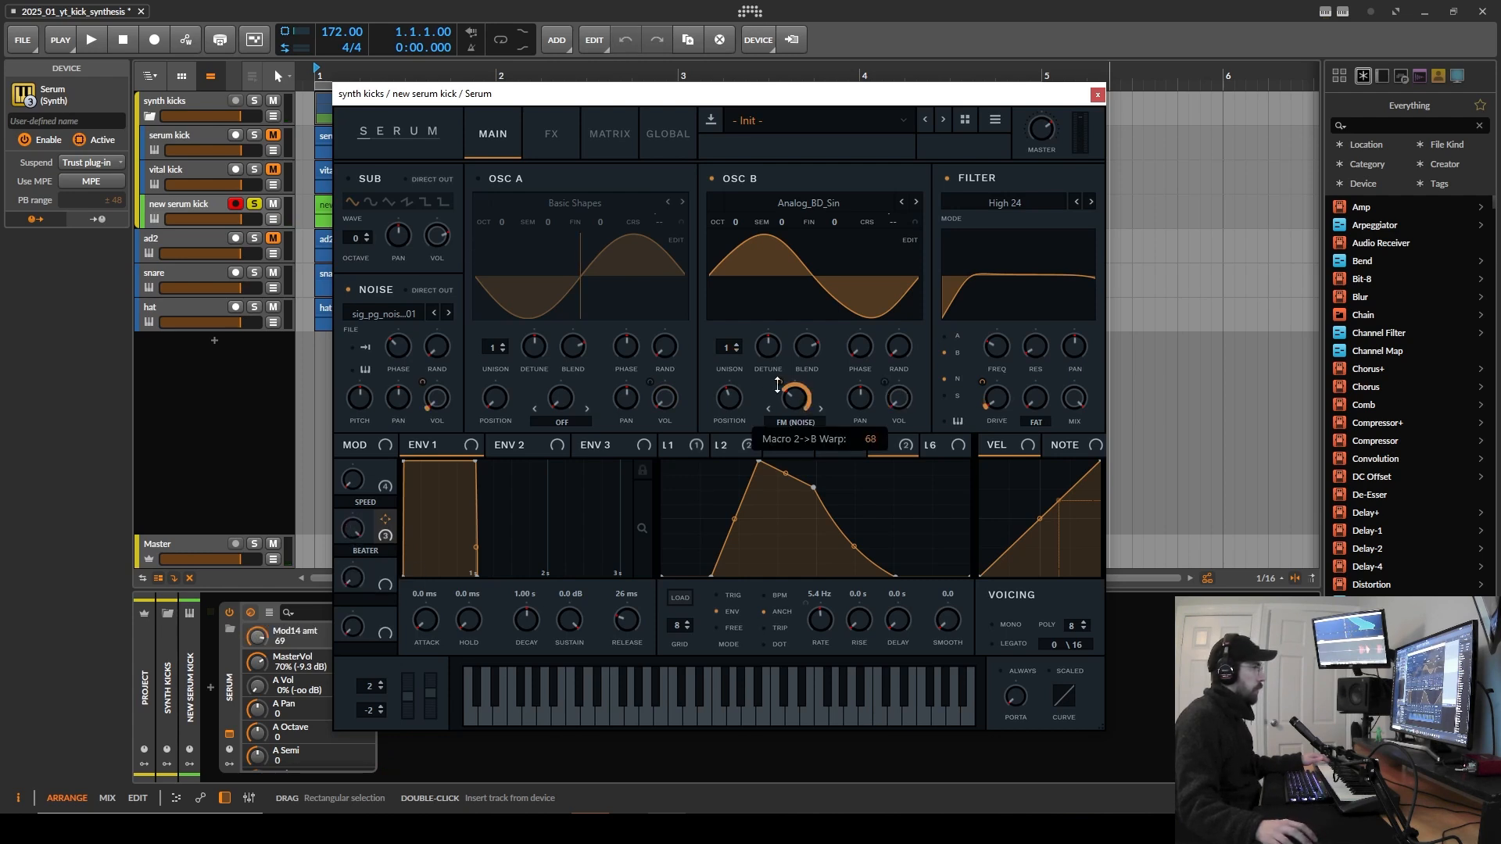
{"action": "left_click_drag", "start_coordinate": [781, 410], "coordinate": [790, 442]}
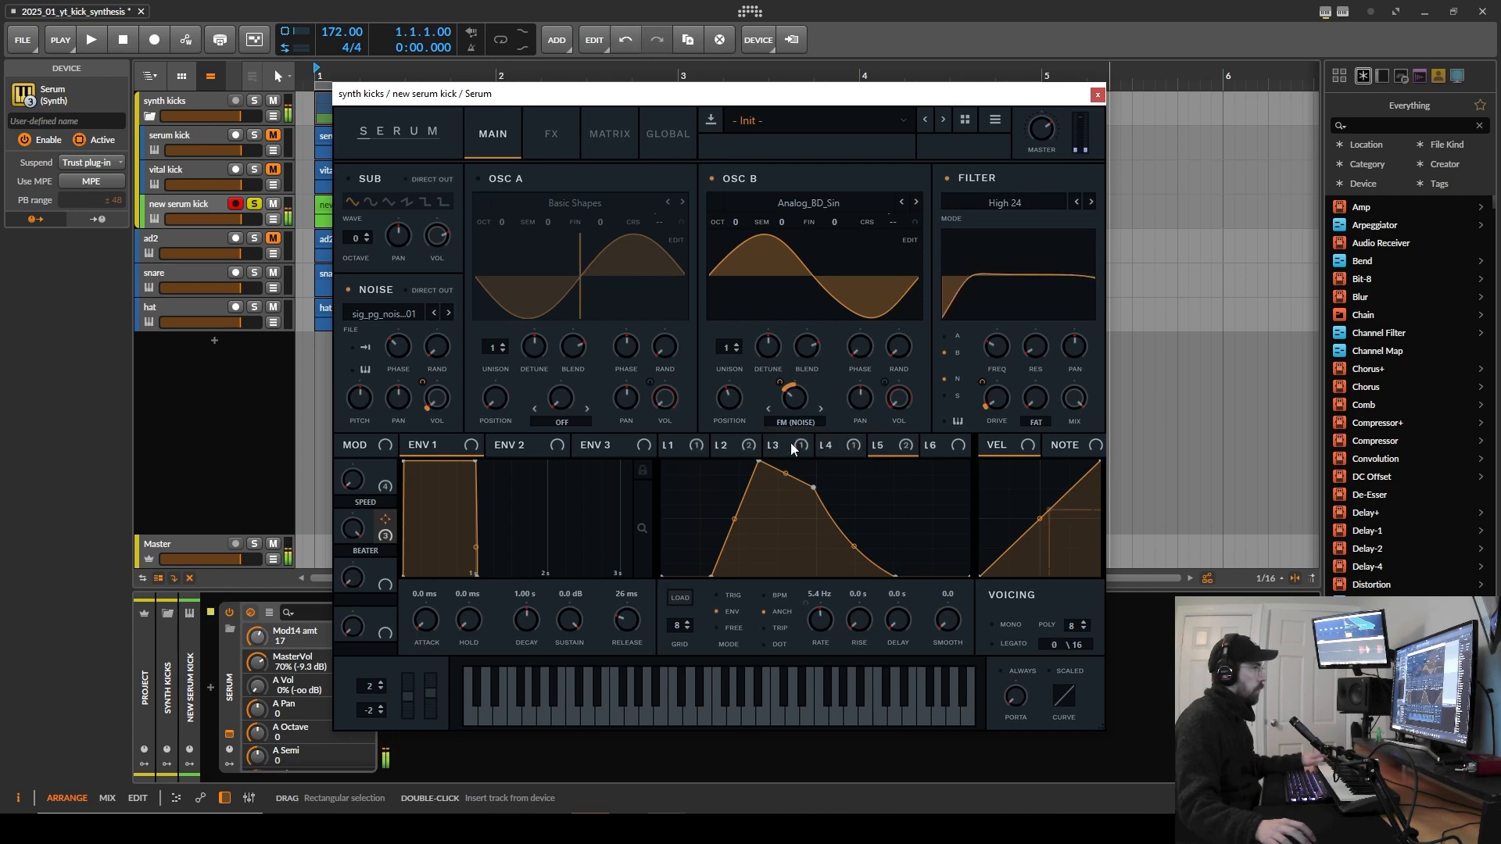
{"action": "left_click", "coordinate": [505, 179]}
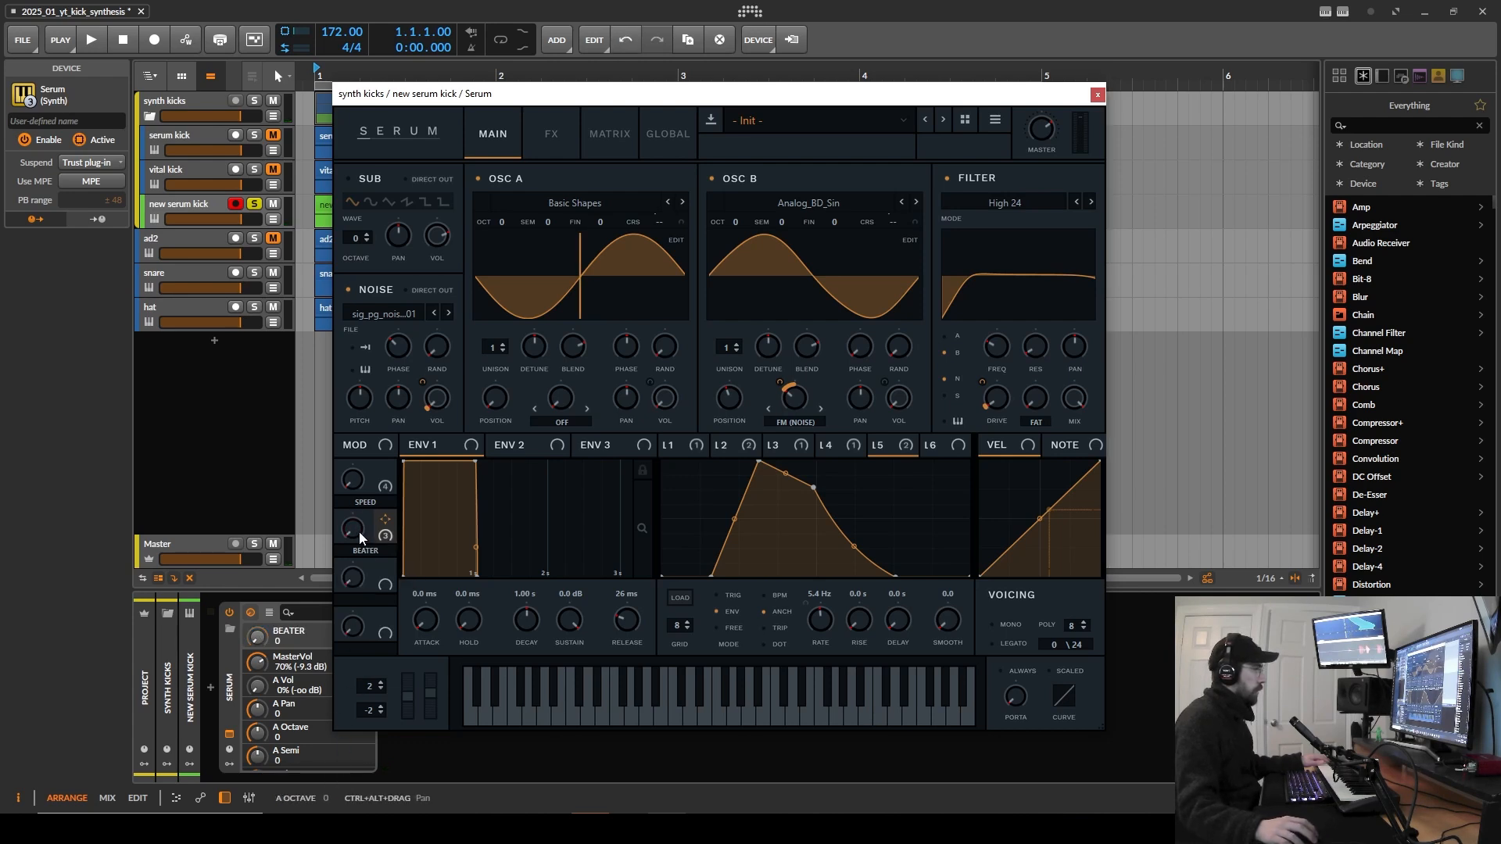
Step: Shift LFO 5's peak earlier while testing the macros, and set BEATER to 43 and SPEED to 18
{"action": "left_click_drag", "start_coordinate": [359, 532], "coordinate": [391, 477]}
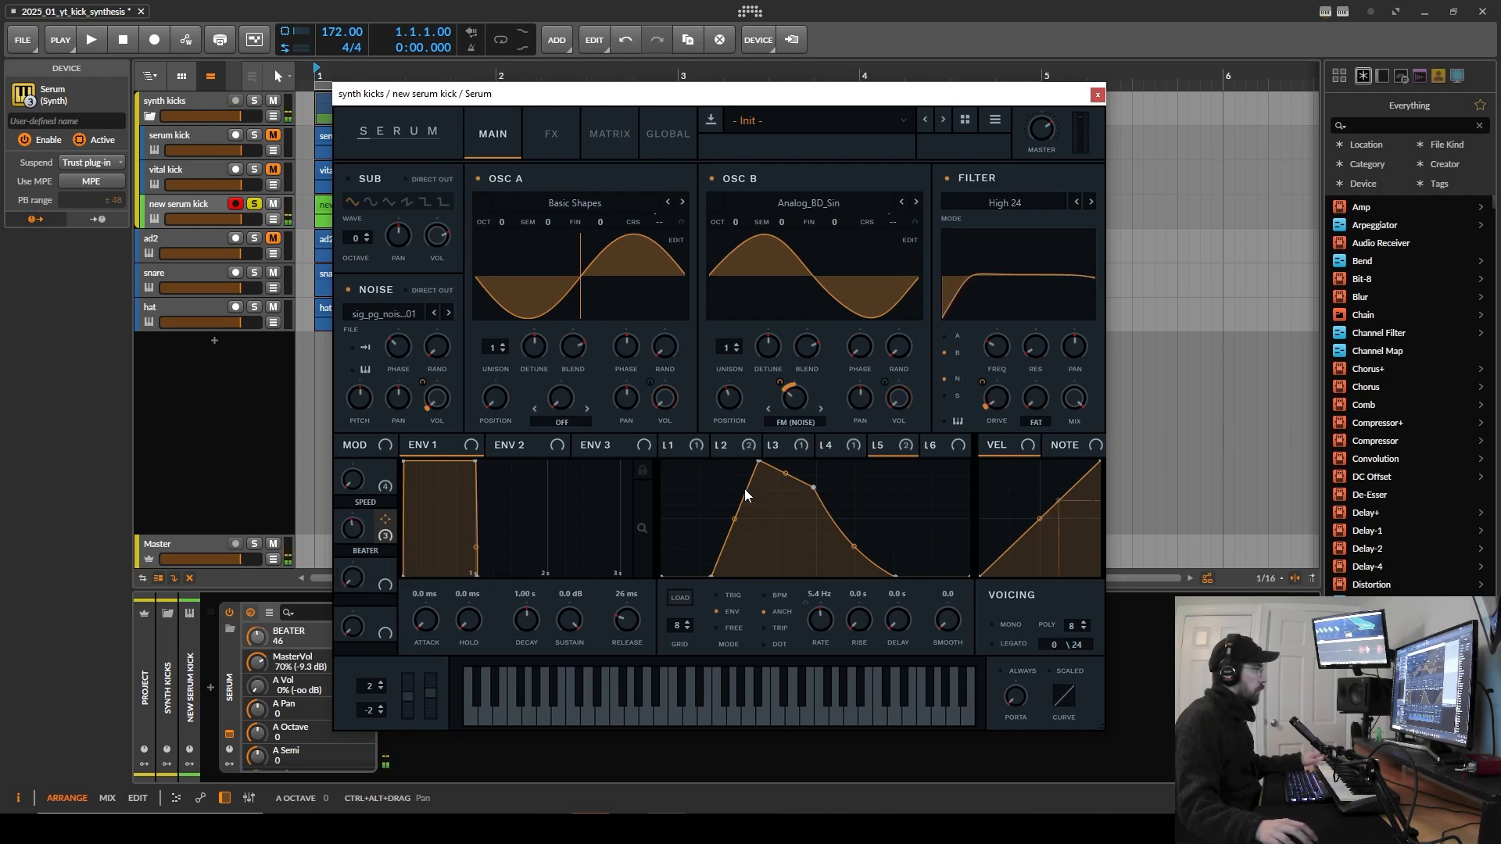
{"action": "left_click_drag", "start_coordinate": [759, 463], "coordinate": [735, 443]}
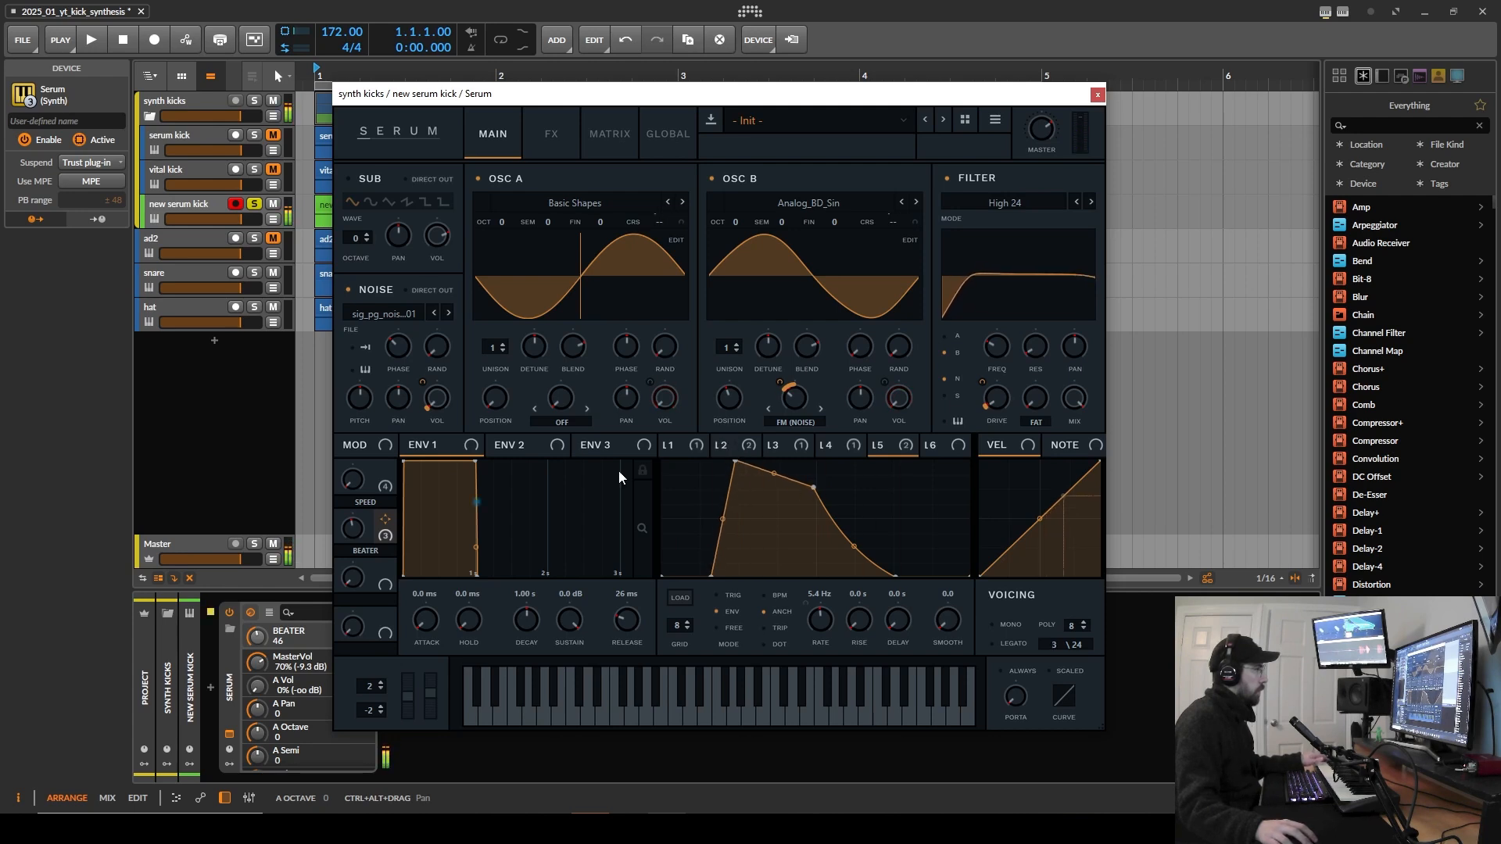
{"action": "left_click_drag", "start_coordinate": [350, 547], "coordinate": [385, 519]}
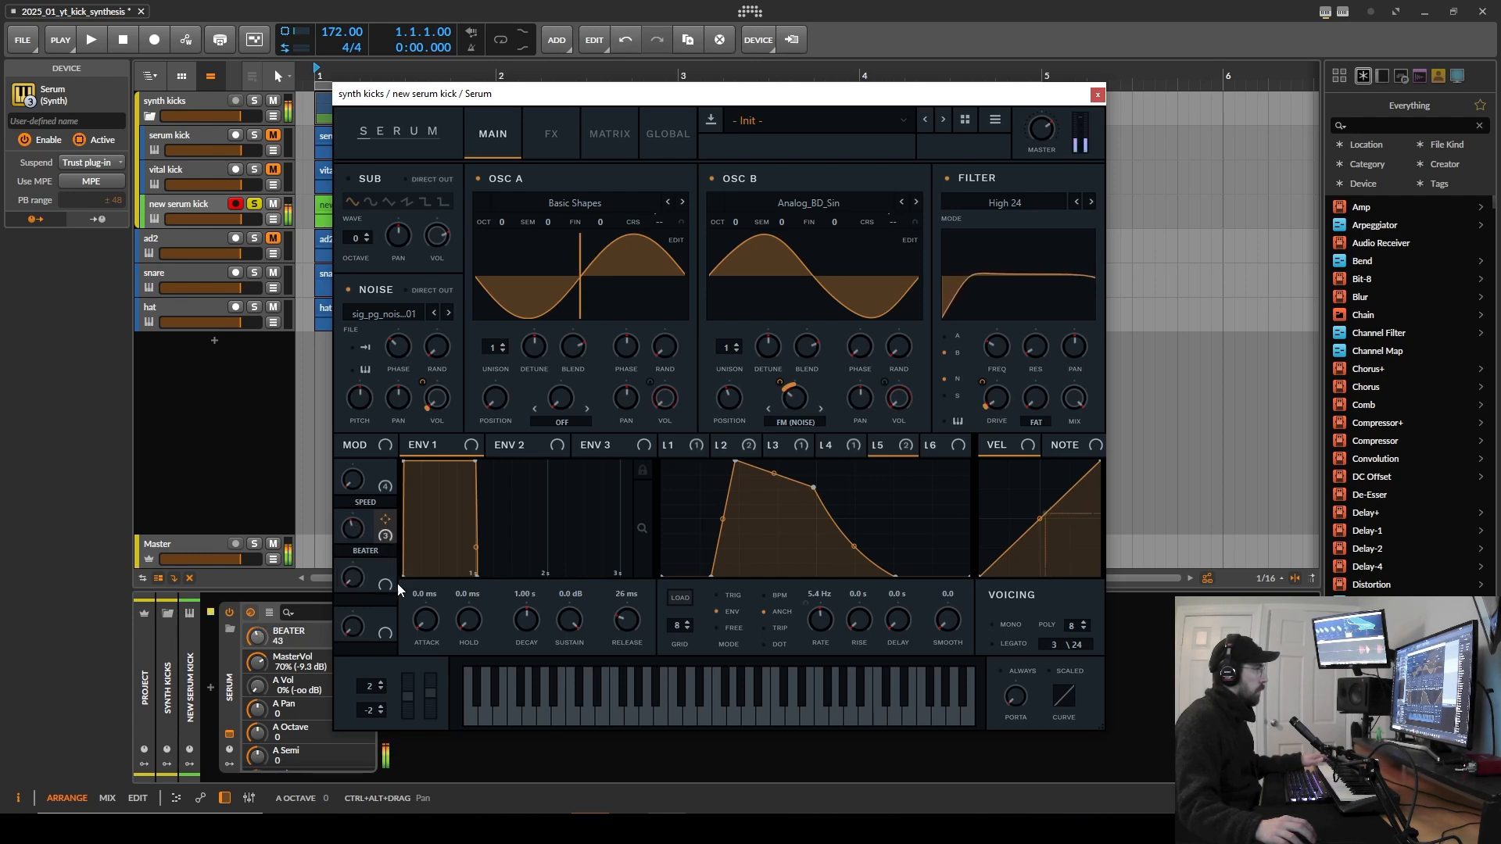
{"action": "left_click_drag", "start_coordinate": [364, 485], "coordinate": [362, 448]}
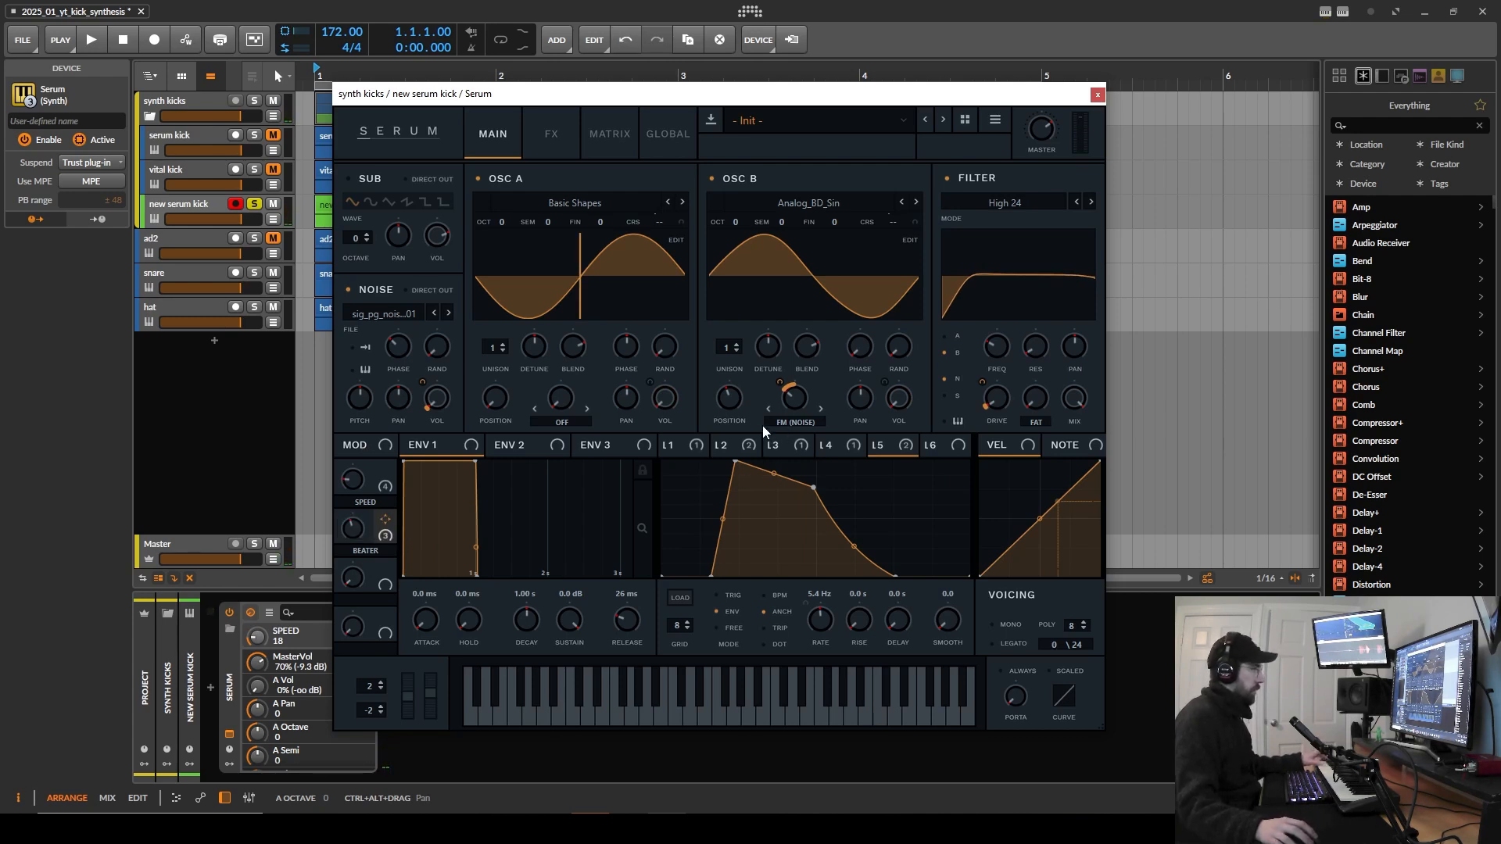
Step: Reactivate LFO 4's modulation of the noise oscillator's volume and set its amount to 38
{"action": "left_click", "coordinate": [846, 448]}
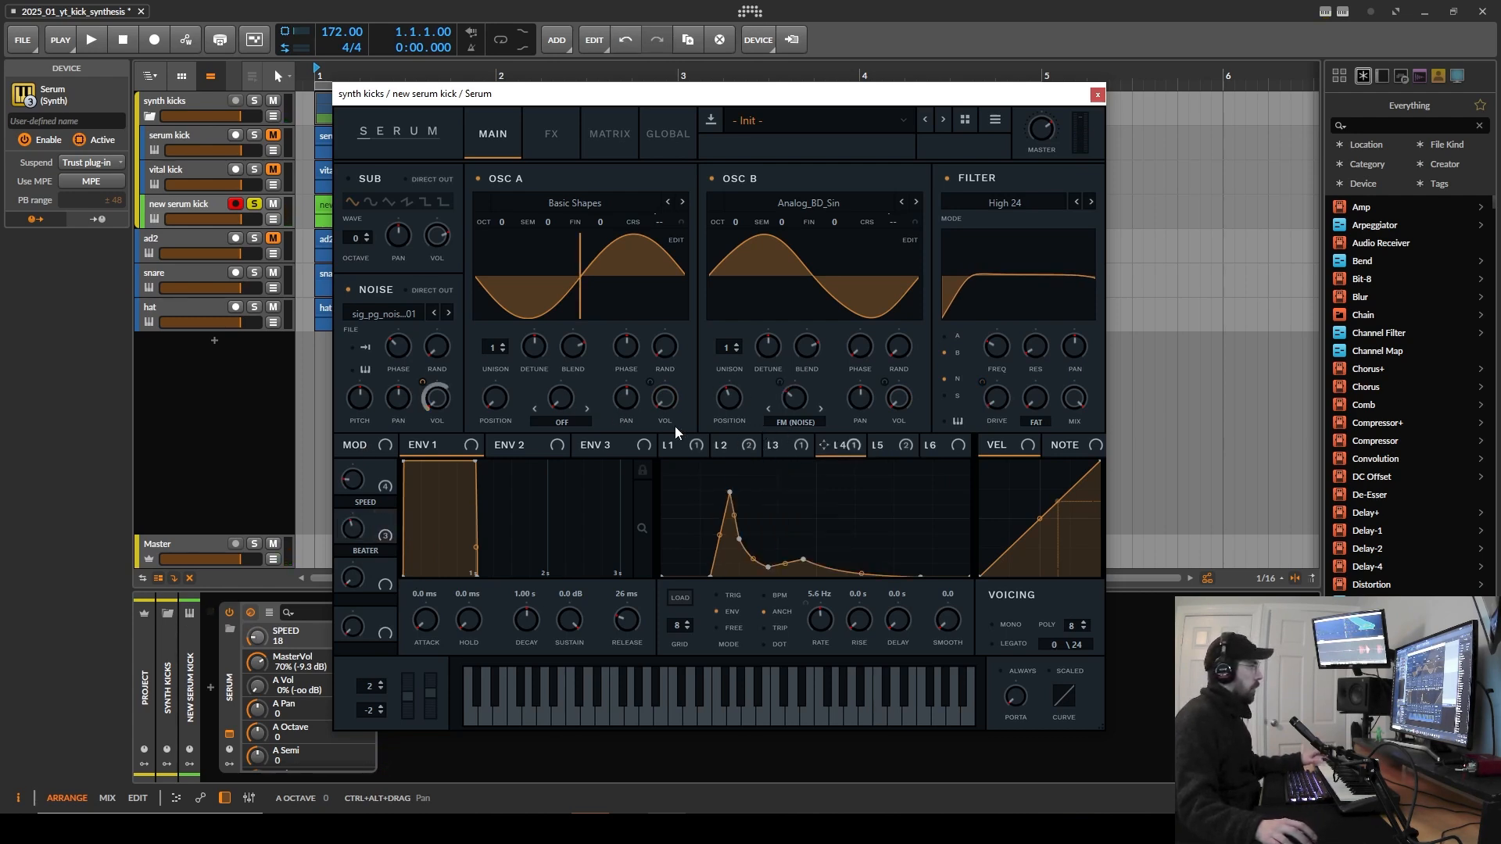
{"action": "right_click", "coordinate": [426, 383]}
{"action": "left_click", "coordinate": [499, 405]}
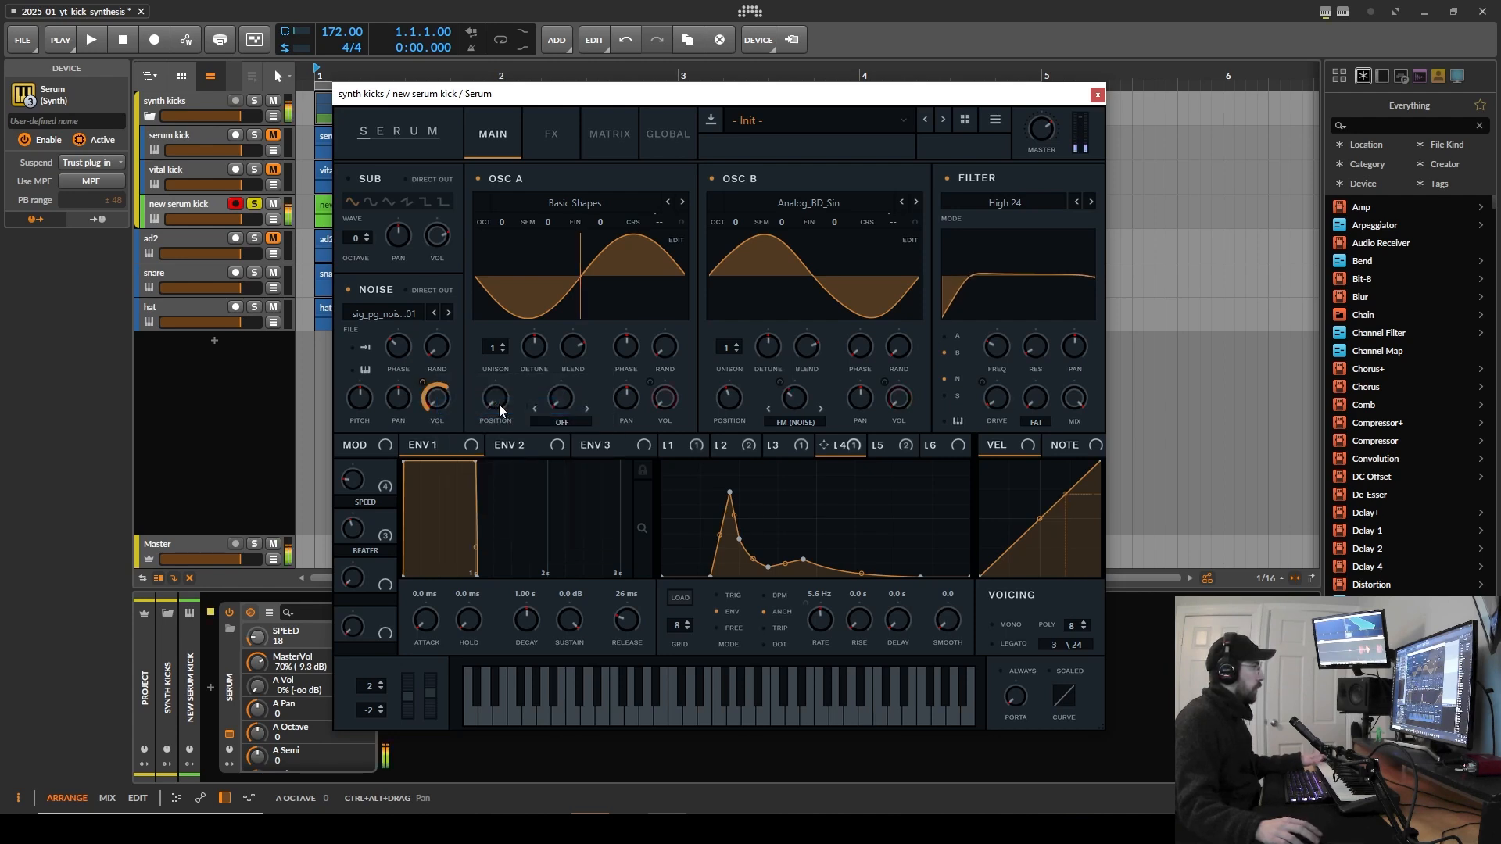
{"action": "left_click_drag", "start_coordinate": [430, 397], "coordinate": [430, 403]}
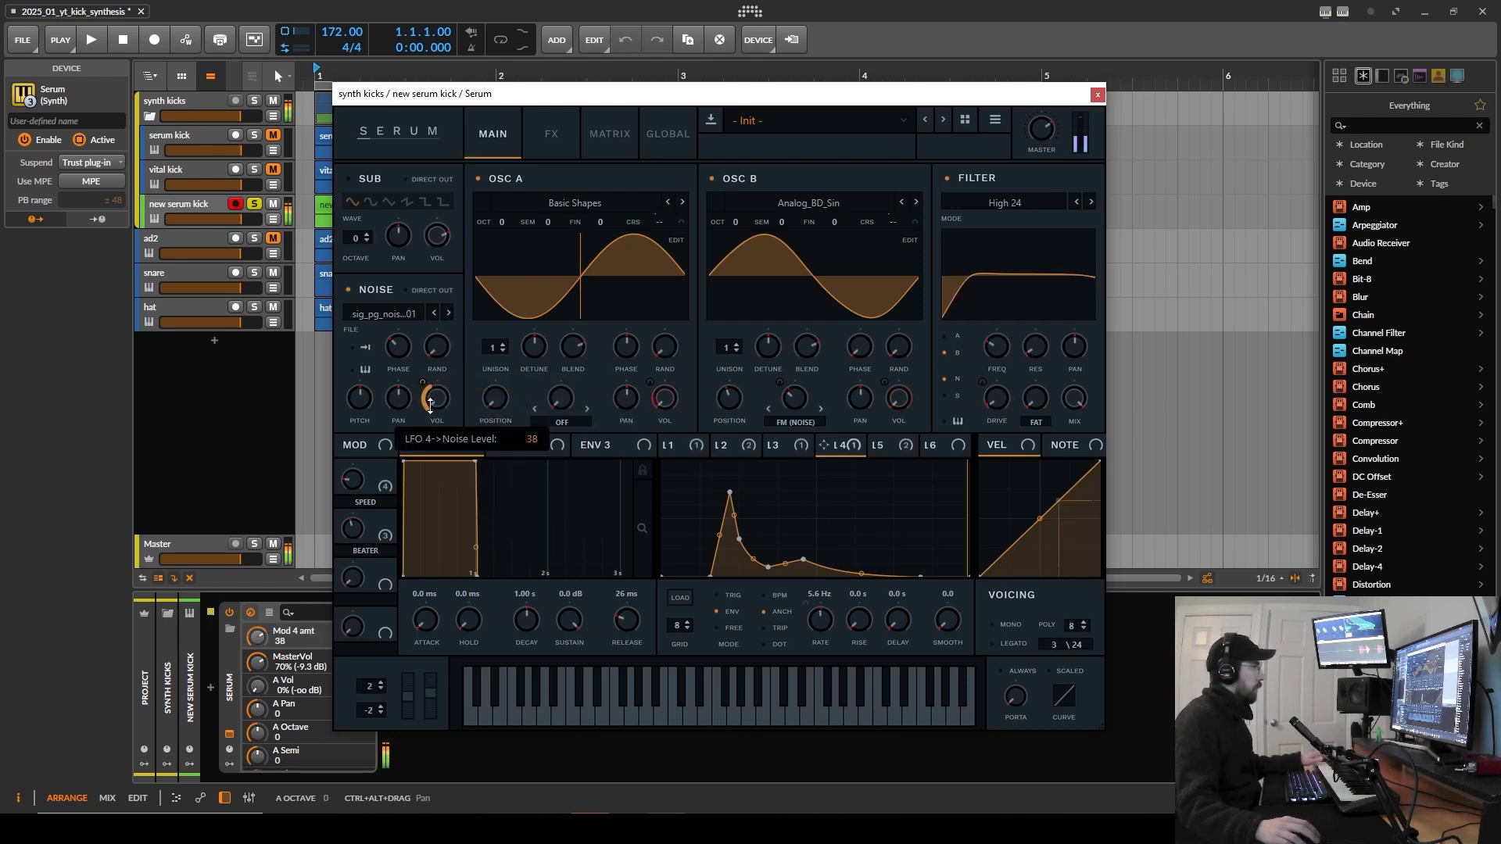
Step: Try a SoftClip distortion effect on the kick, testing its drive at 61 and 29
{"action": "left_click", "coordinate": [568, 144]}
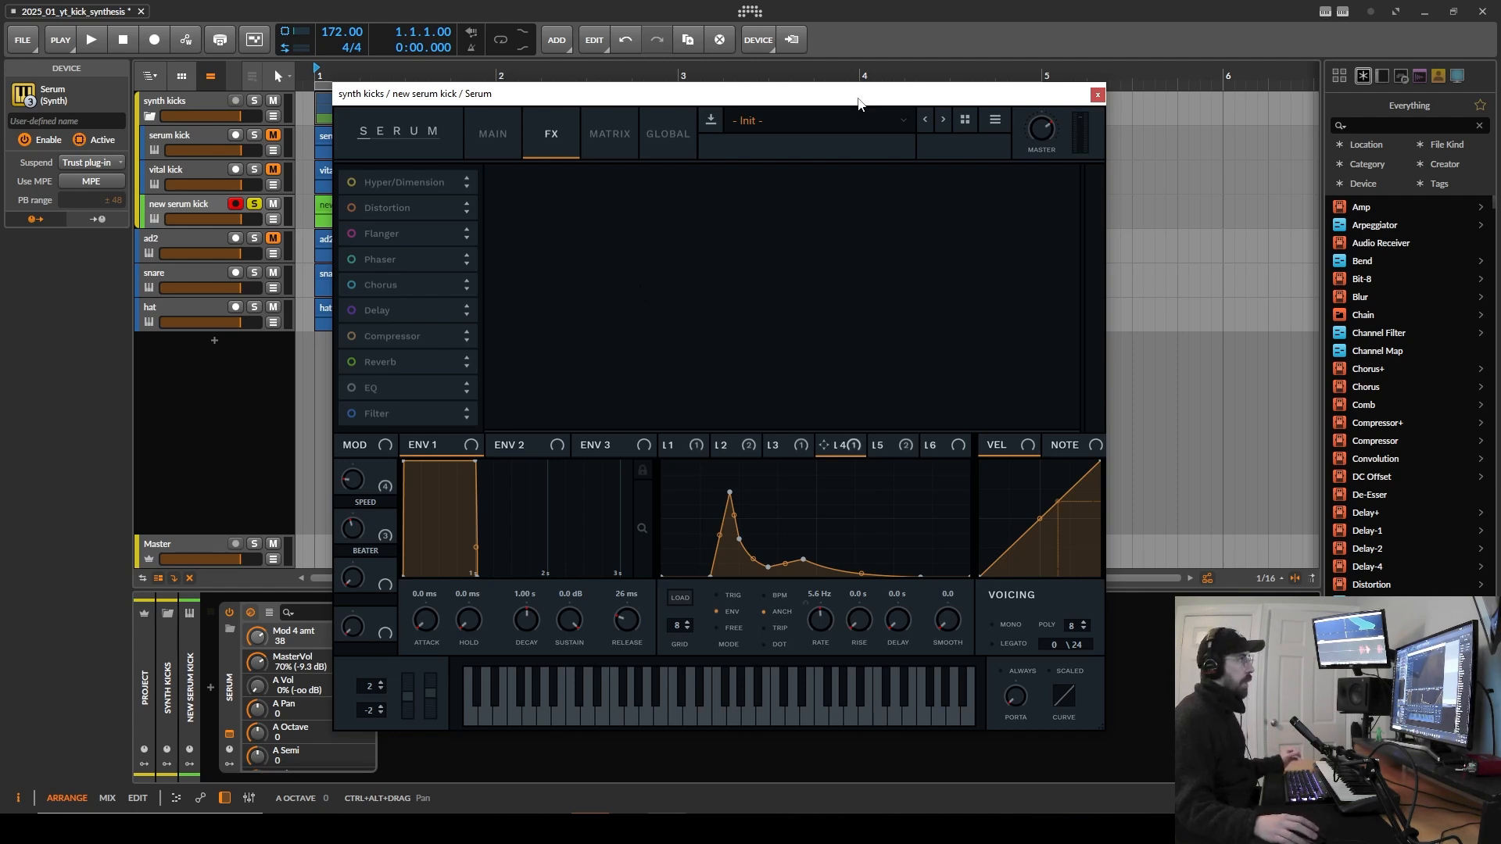
{"action": "left_click_drag", "start_coordinate": [859, 103], "coordinate": [825, 88]}
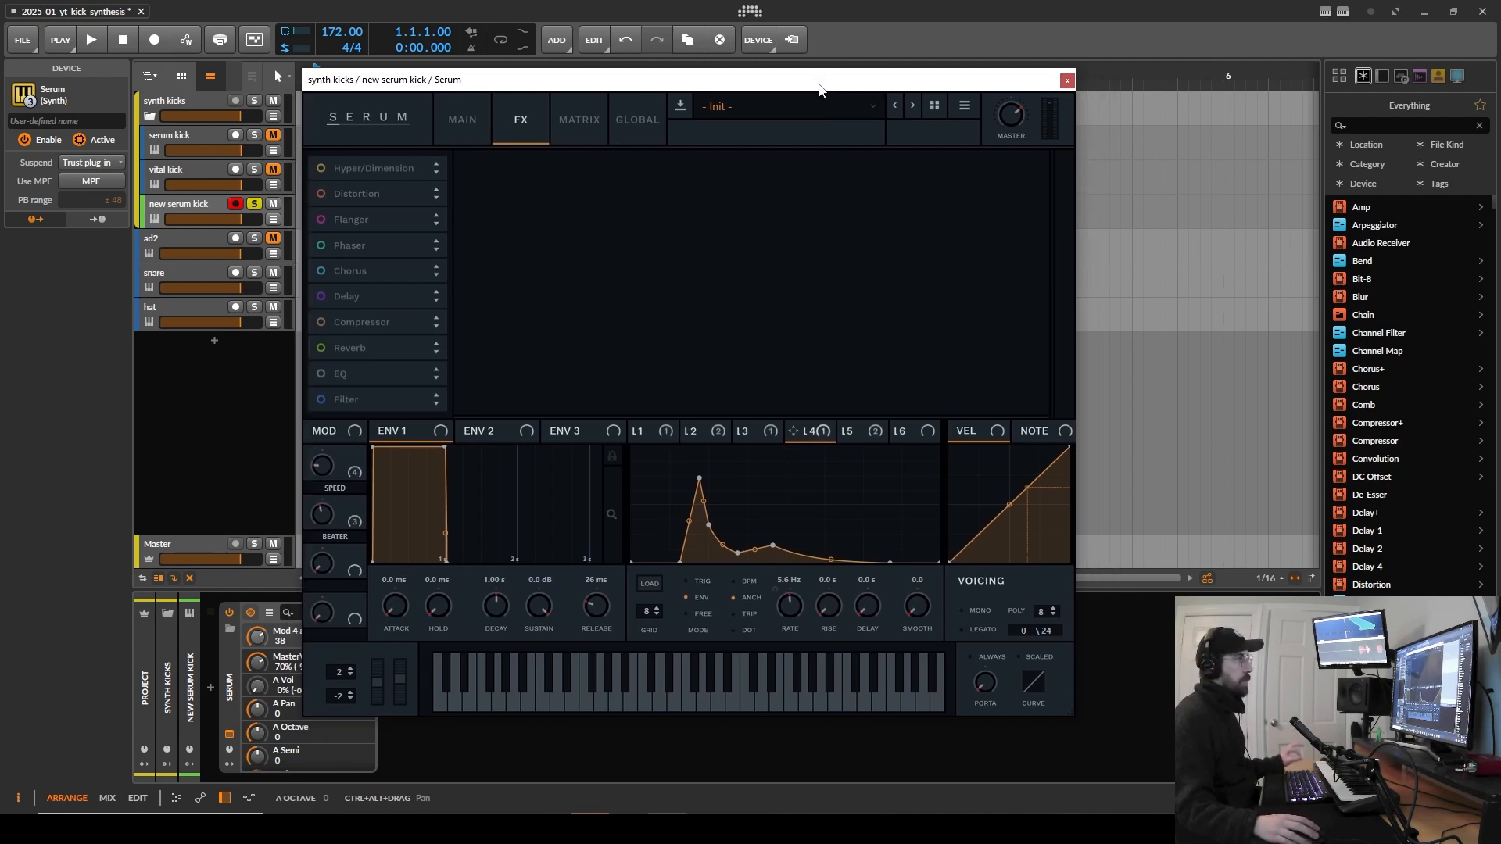
{"action": "left_click", "coordinate": [320, 193]}
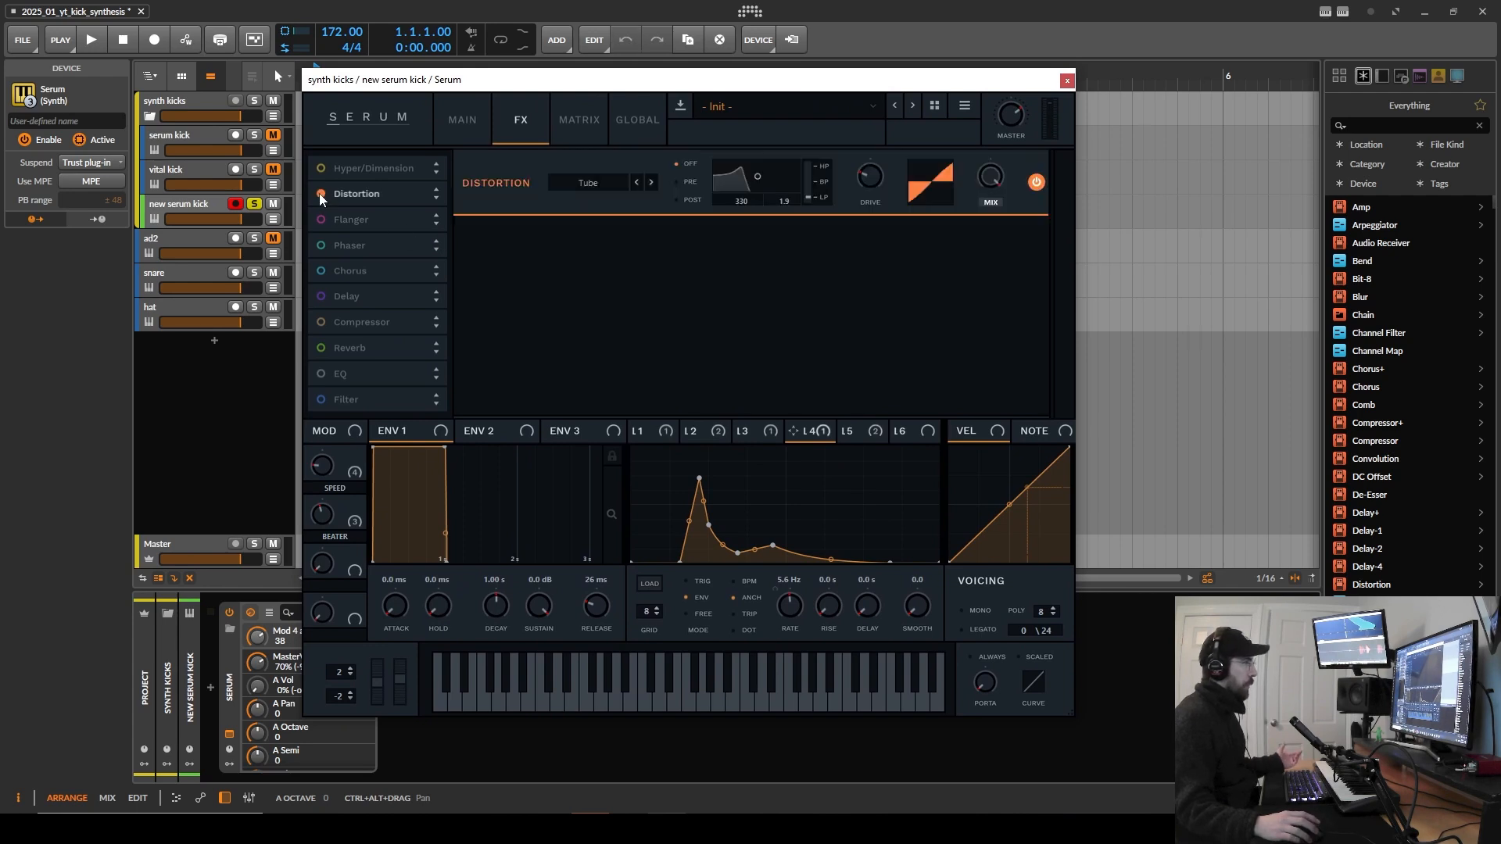
{"action": "left_click", "coordinate": [614, 184]}
{"action": "left_click", "coordinate": [620, 218]}
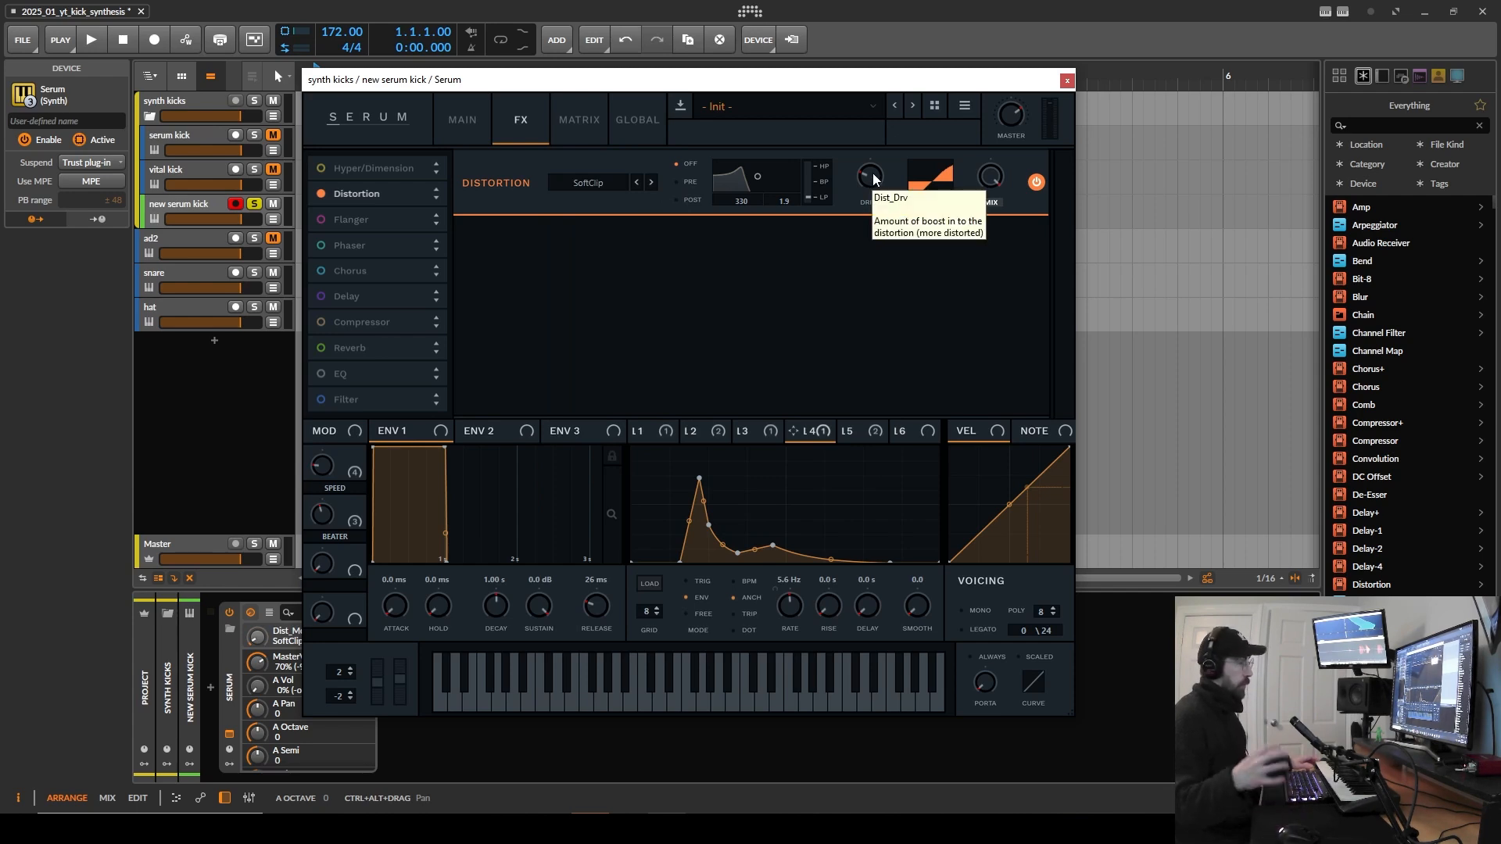
{"action": "left_click_drag", "start_coordinate": [873, 172], "coordinate": [896, 131]}
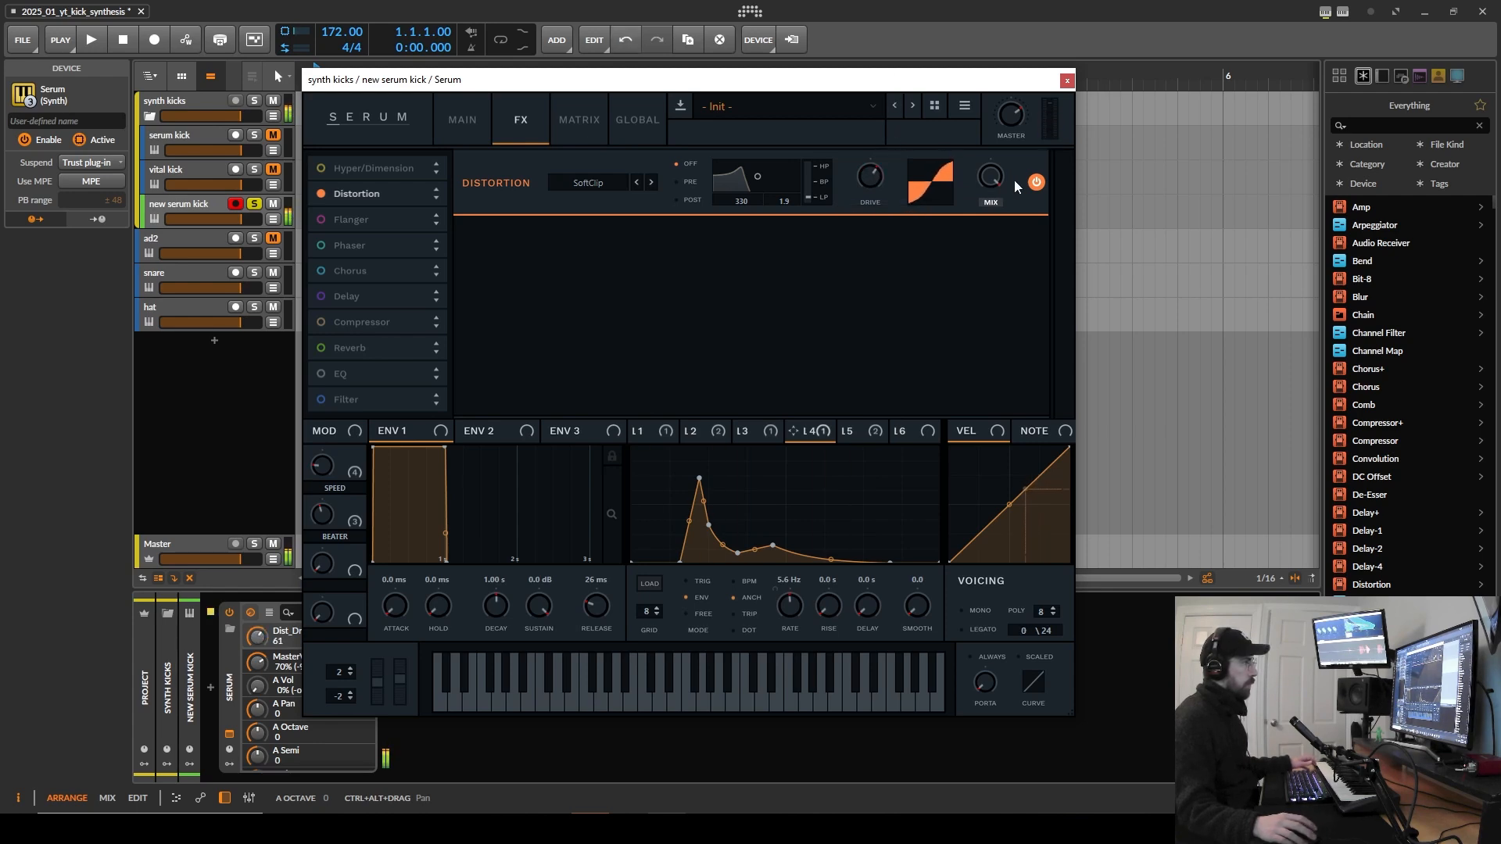
{"action": "left_click_drag", "start_coordinate": [870, 175], "coordinate": [857, 225]}
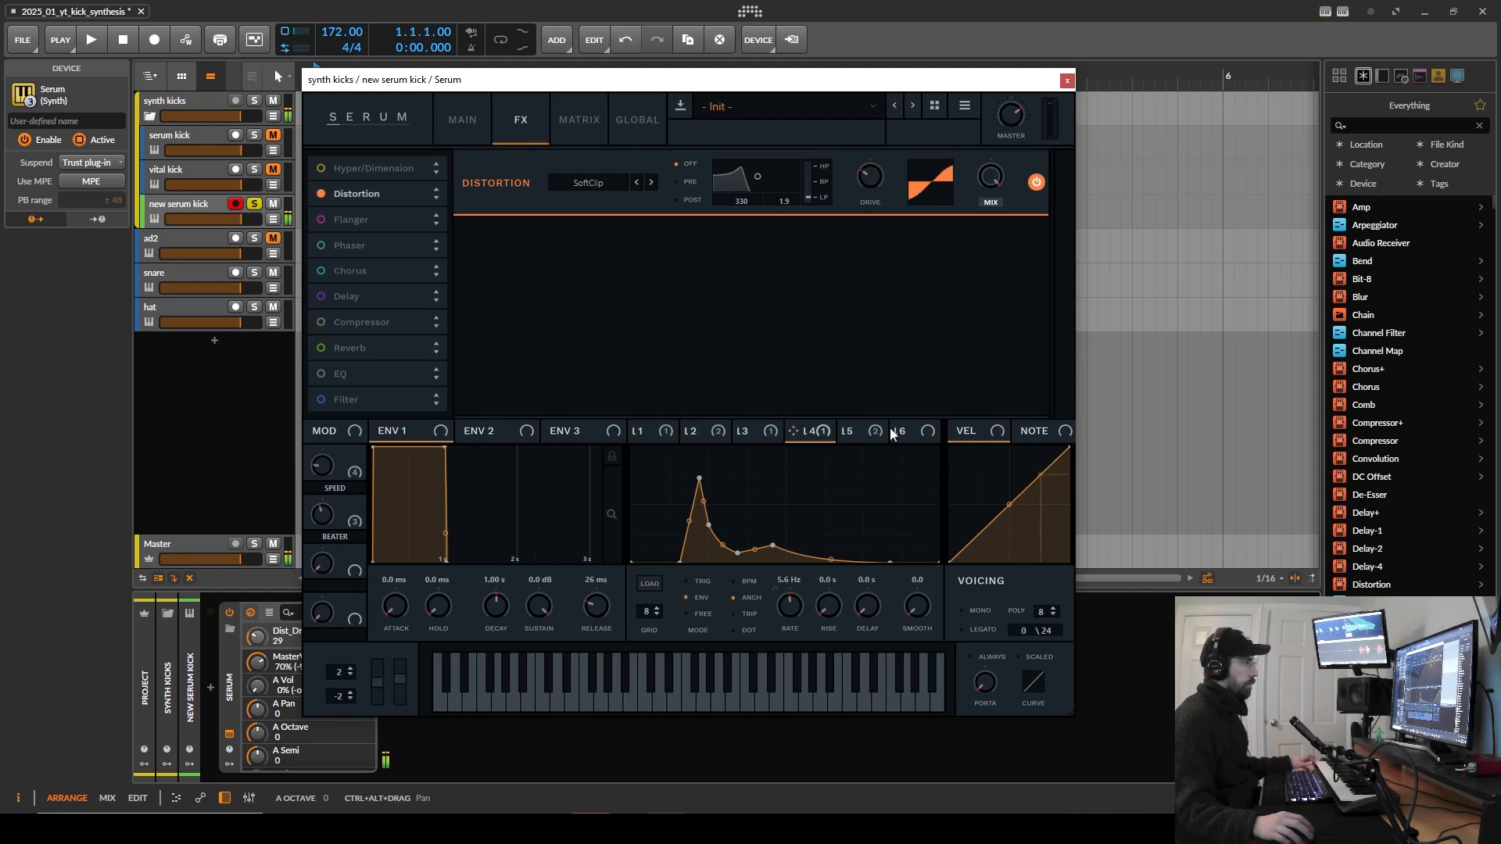
Step: Try modulating the distortion's drive with LFO 5 at 23, and remove the modulation and disable the distortion
{"action": "left_click", "coordinate": [864, 434]}
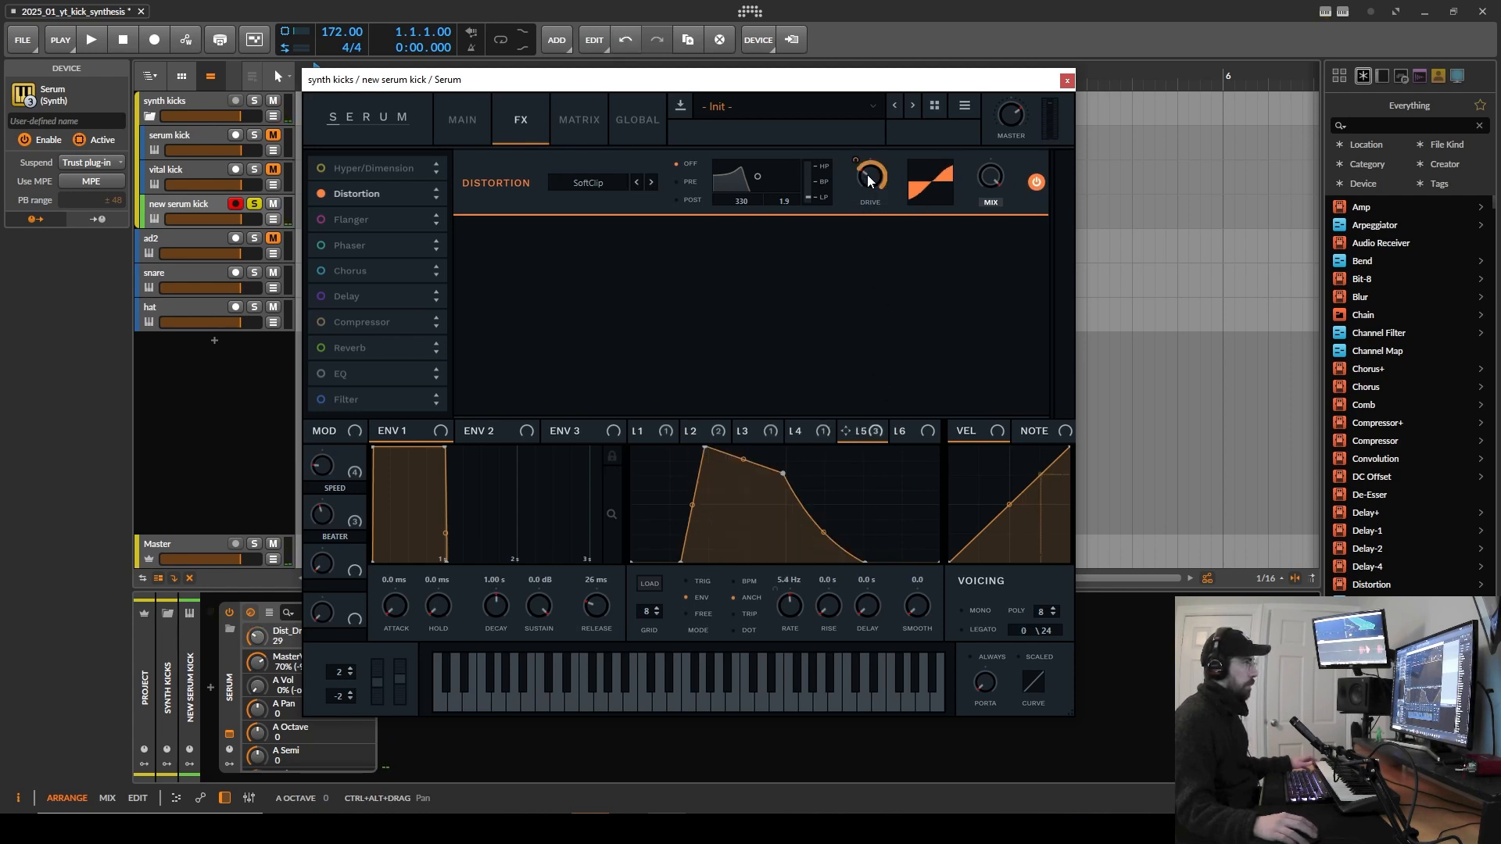
{"action": "left_click_drag", "start_coordinate": [867, 175], "coordinate": [861, 206]}
{"action": "left_click", "coordinate": [1032, 182]}
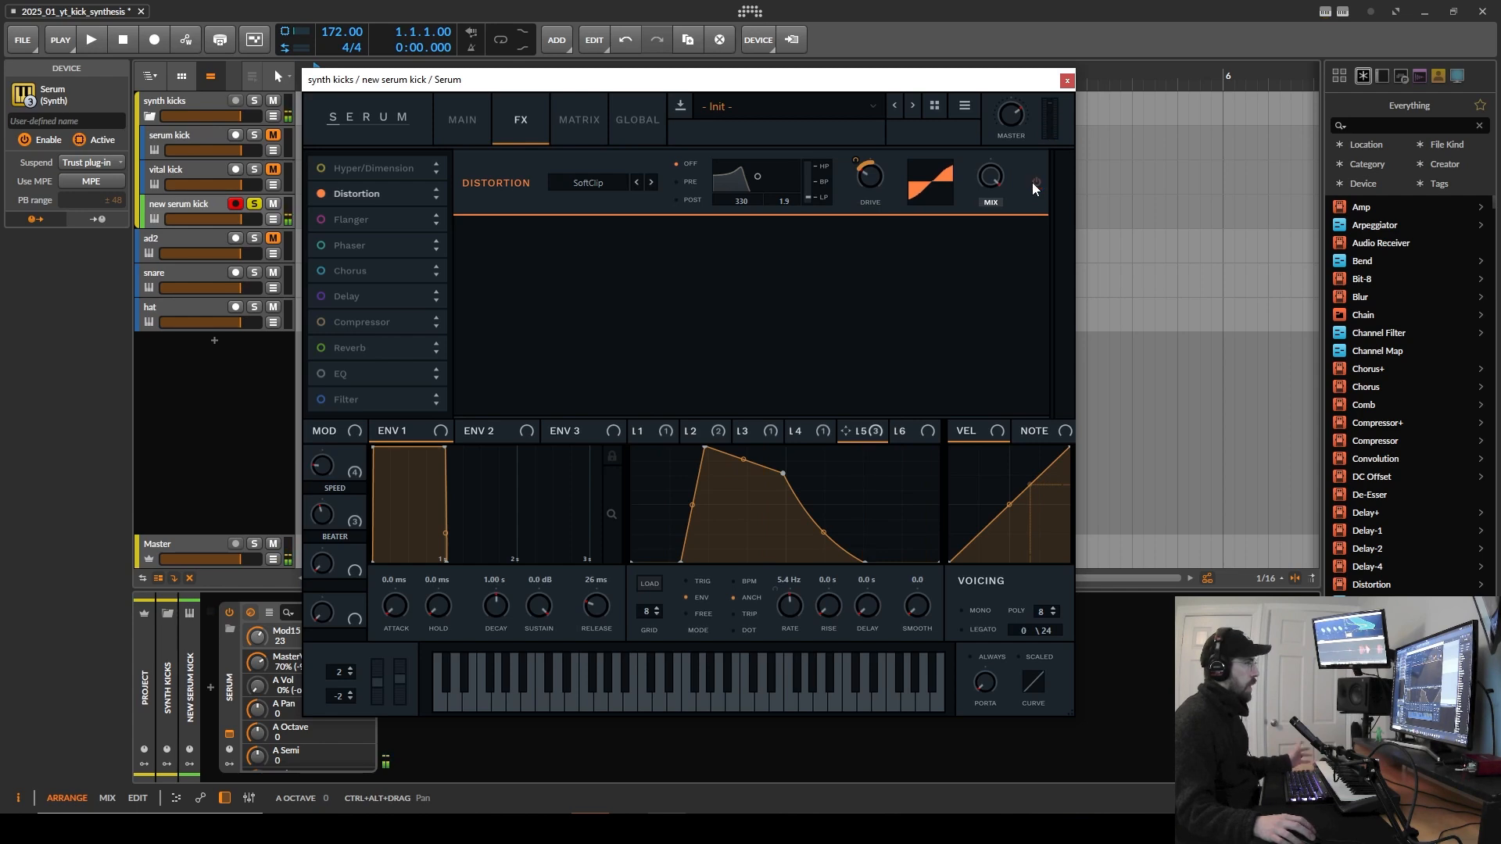
{"action": "right_click", "coordinate": [870, 175]}
{"action": "left_click", "coordinate": [917, 190]}
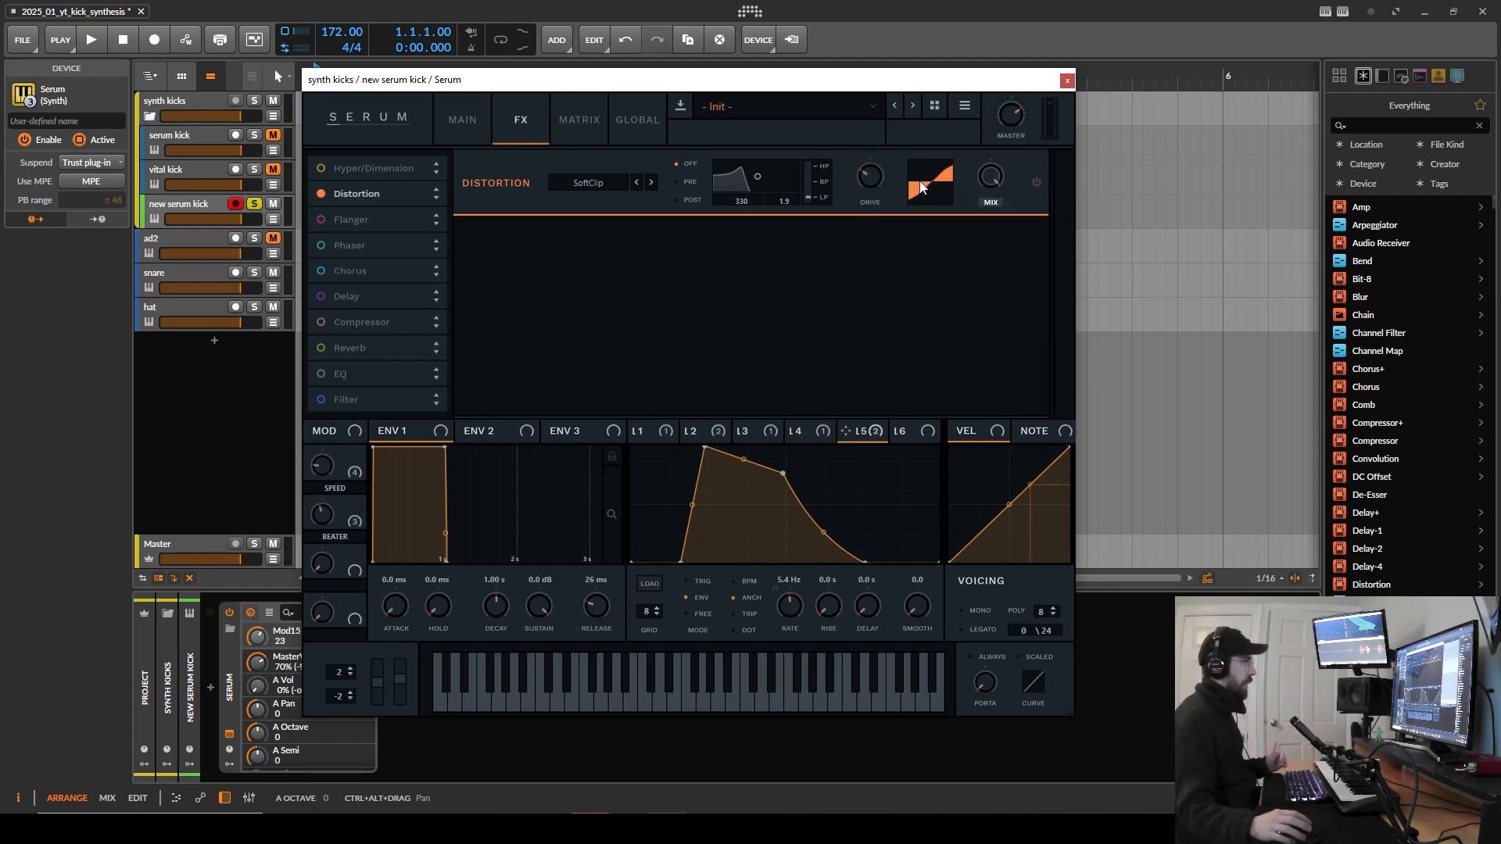
{"action": "left_click", "coordinate": [318, 191]}
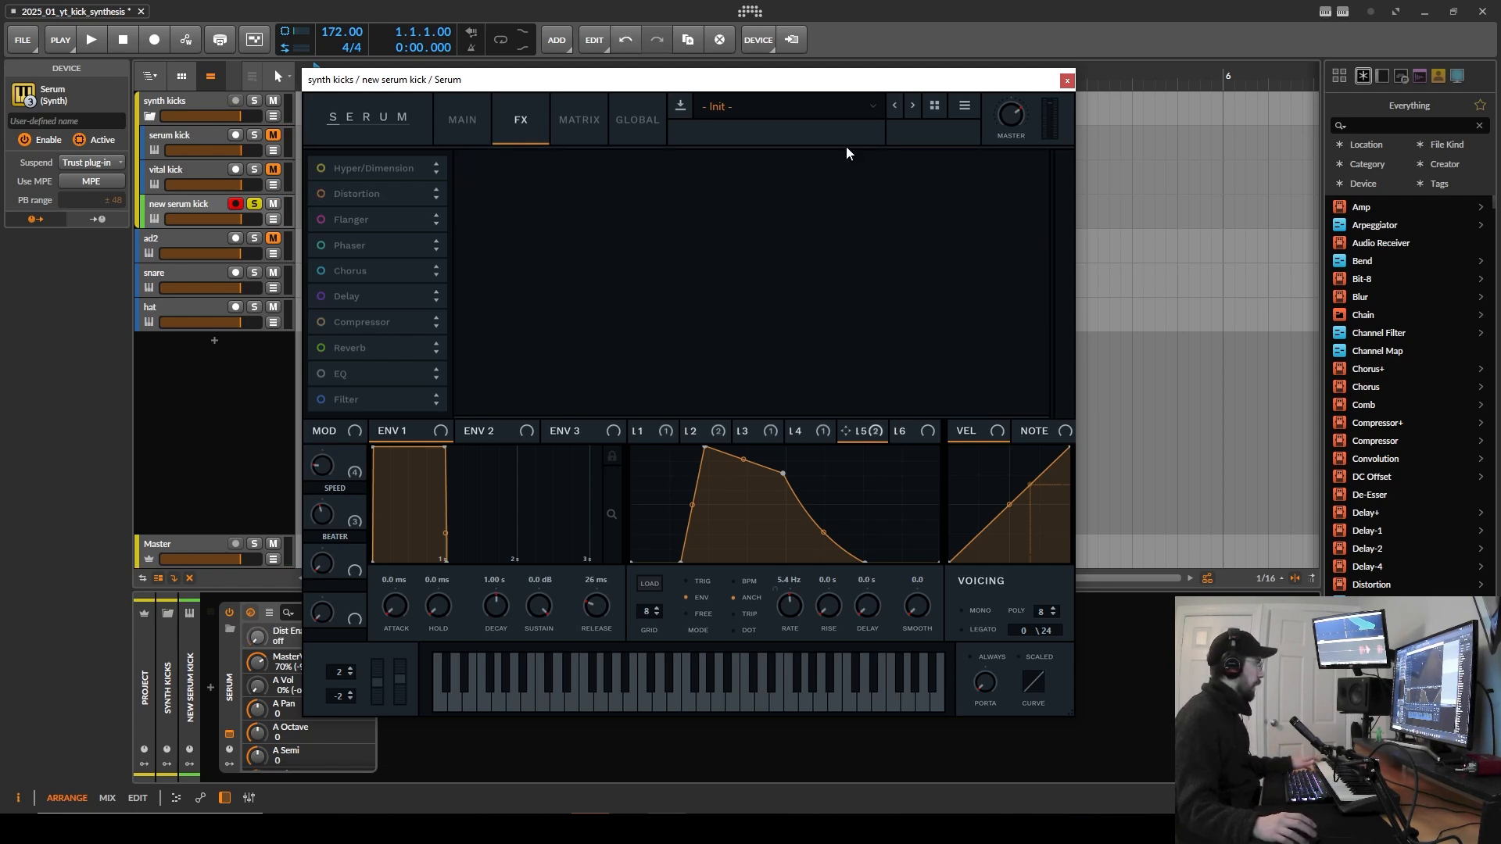
Step: Unsolo the new serum kick track and audition it in the arrangement with the snare and hat
{"action": "left_click", "coordinate": [1068, 80]}
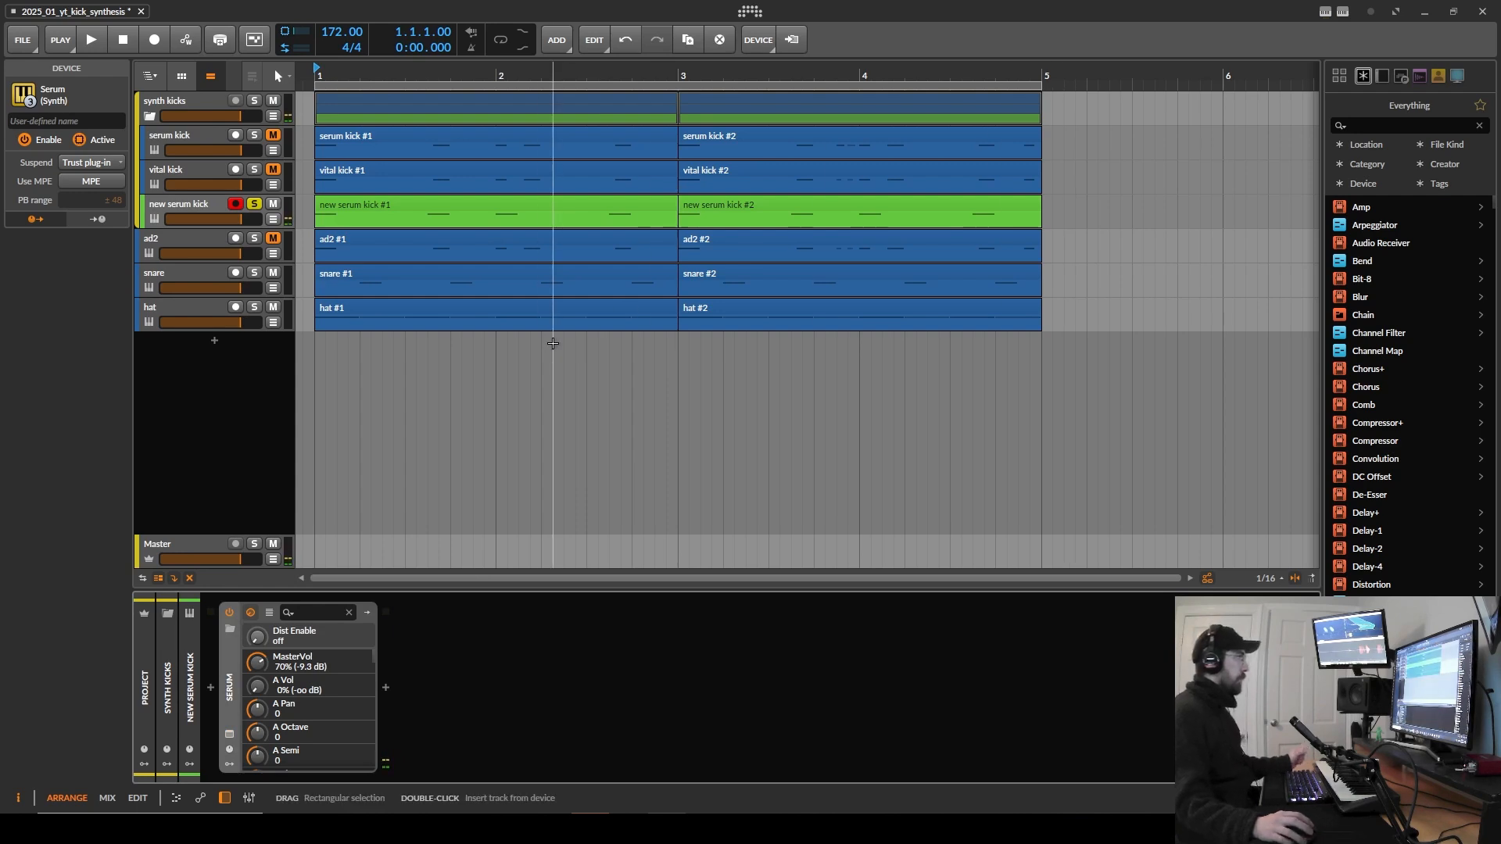
{"action": "left_click", "coordinate": [200, 207]}
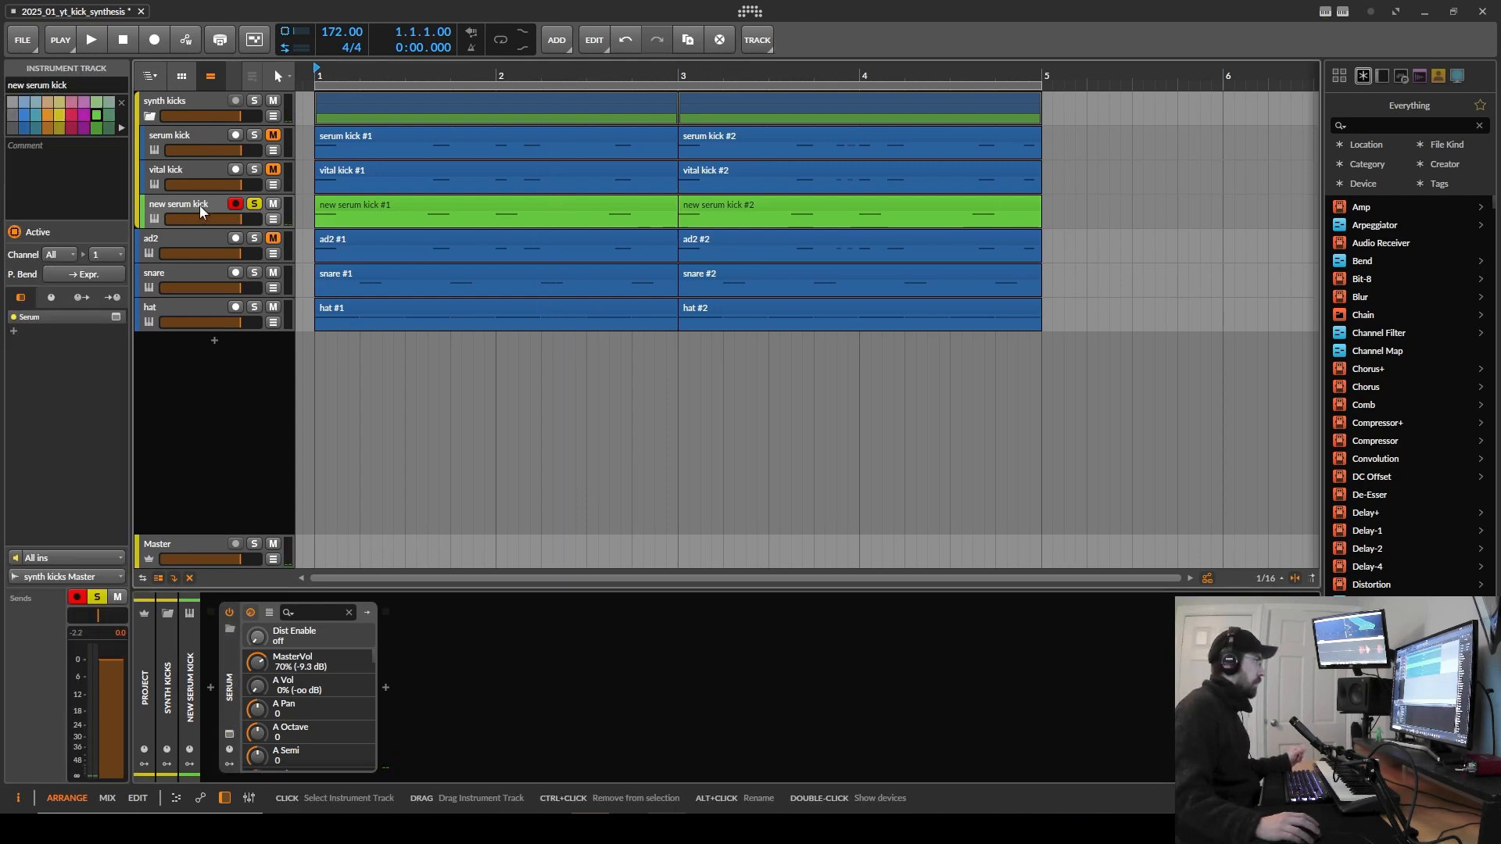
{"action": "left_click", "coordinate": [252, 206]}
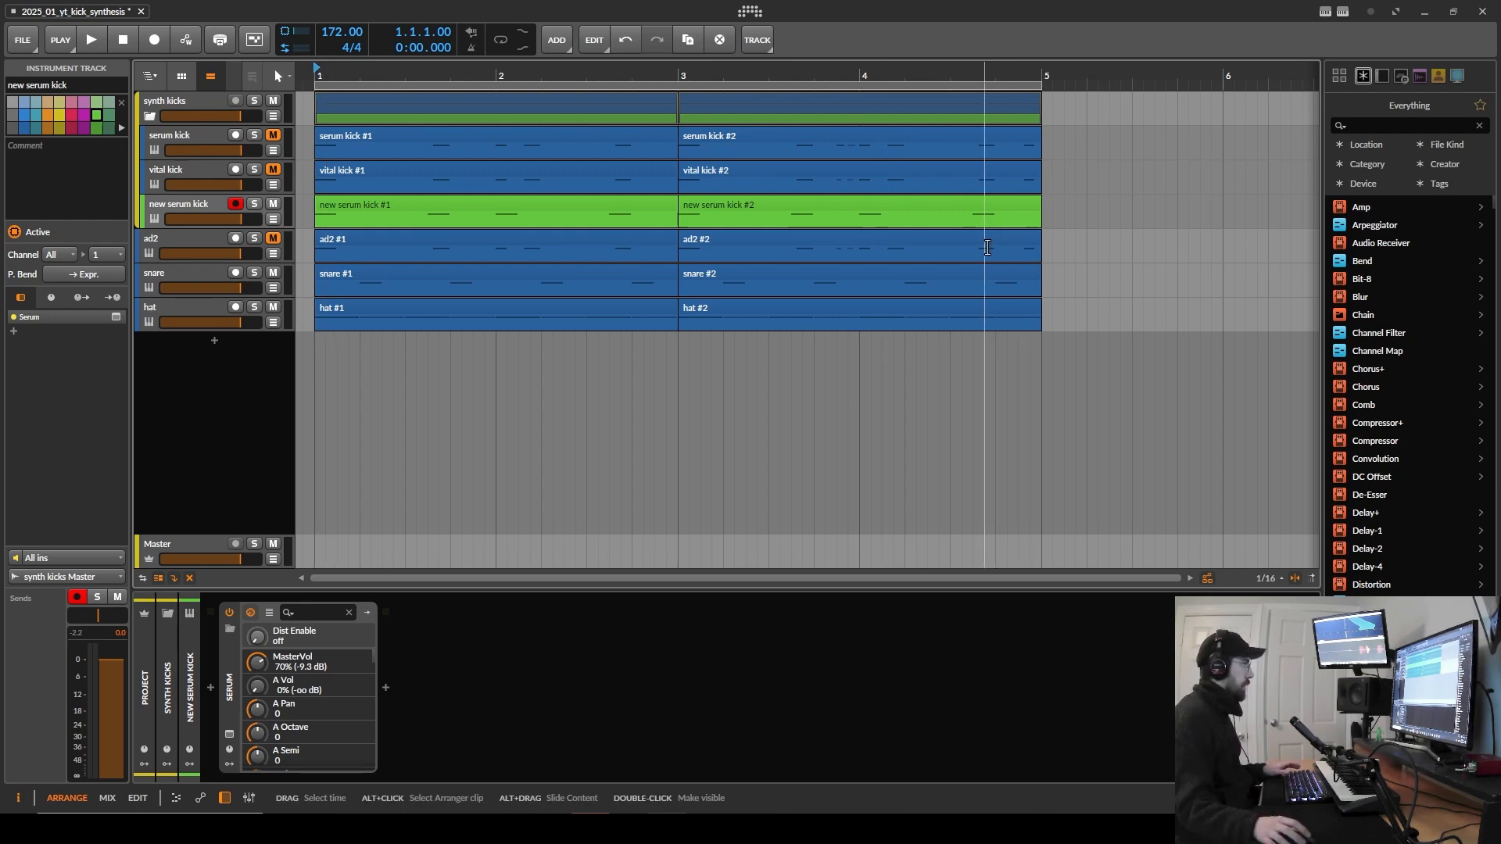
{"action": "key", "text": "space"}
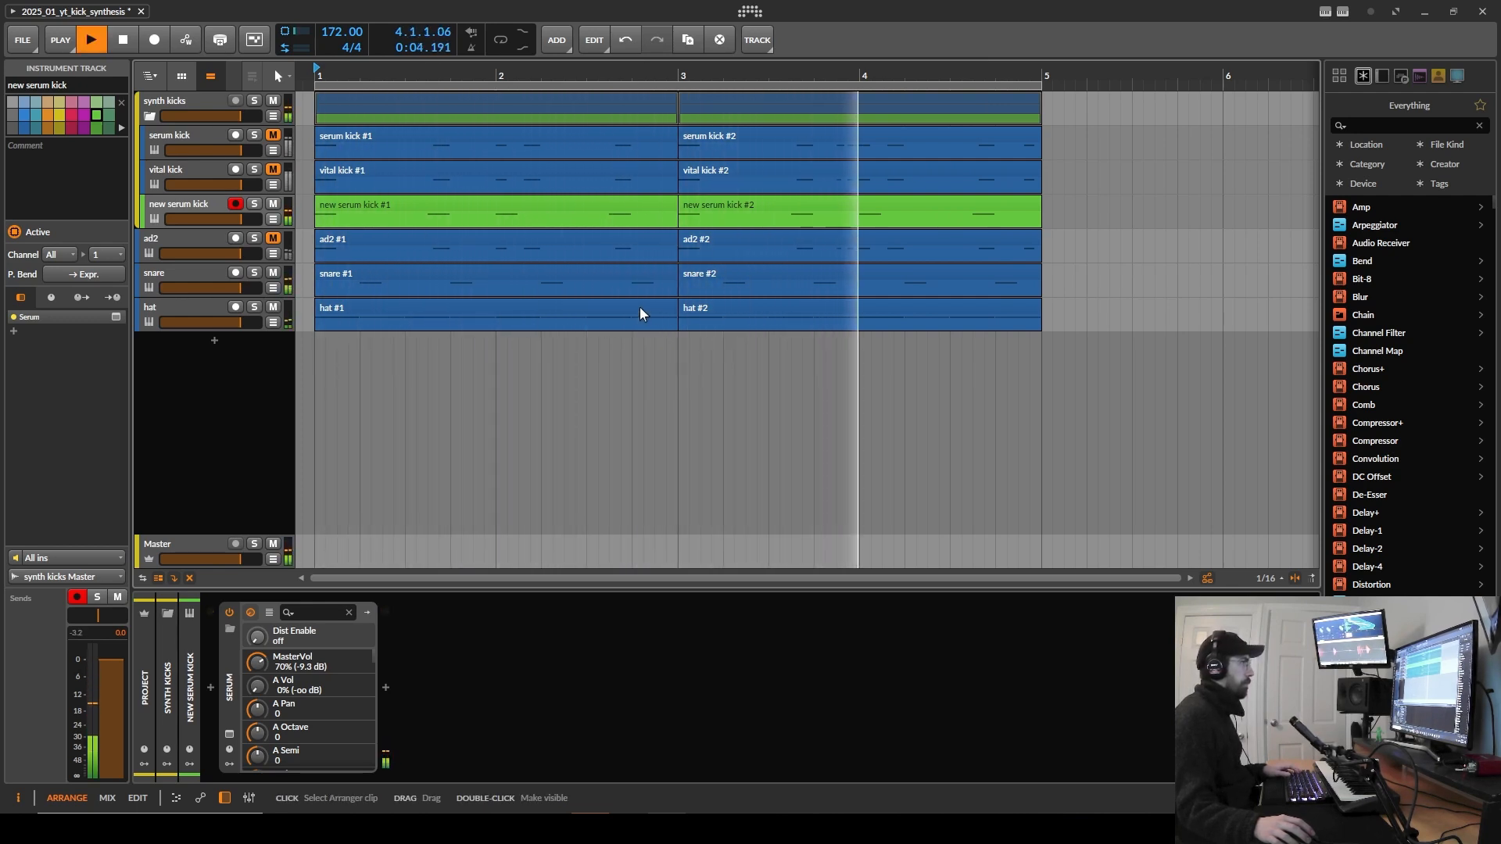
{"action": "key", "text": "space"}
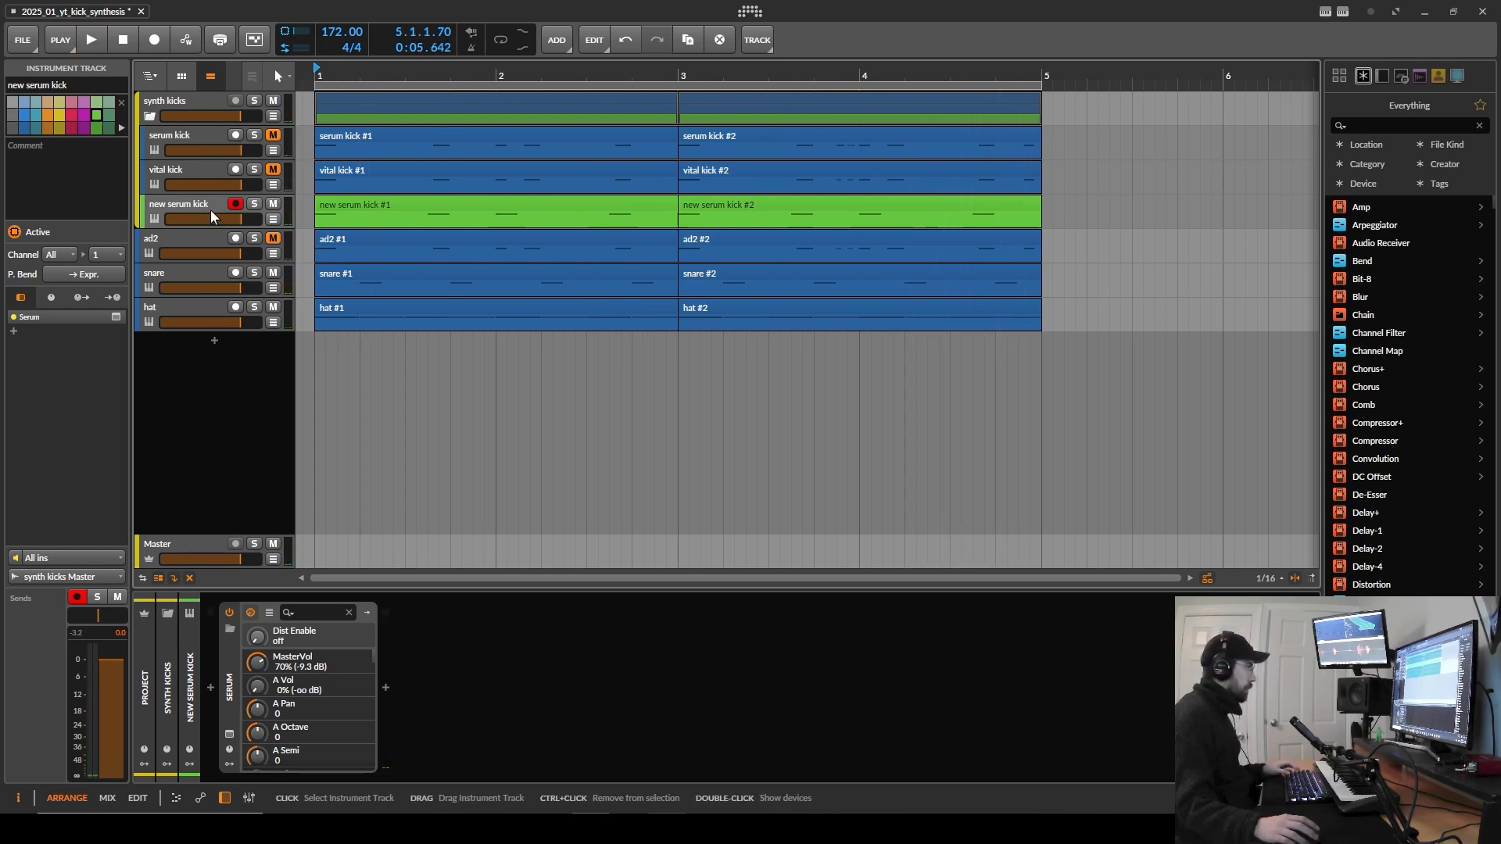
Step: Mute the new serum kick track, and unmute the vital kick track with its Vital synth open
{"action": "left_click", "coordinate": [274, 204]}
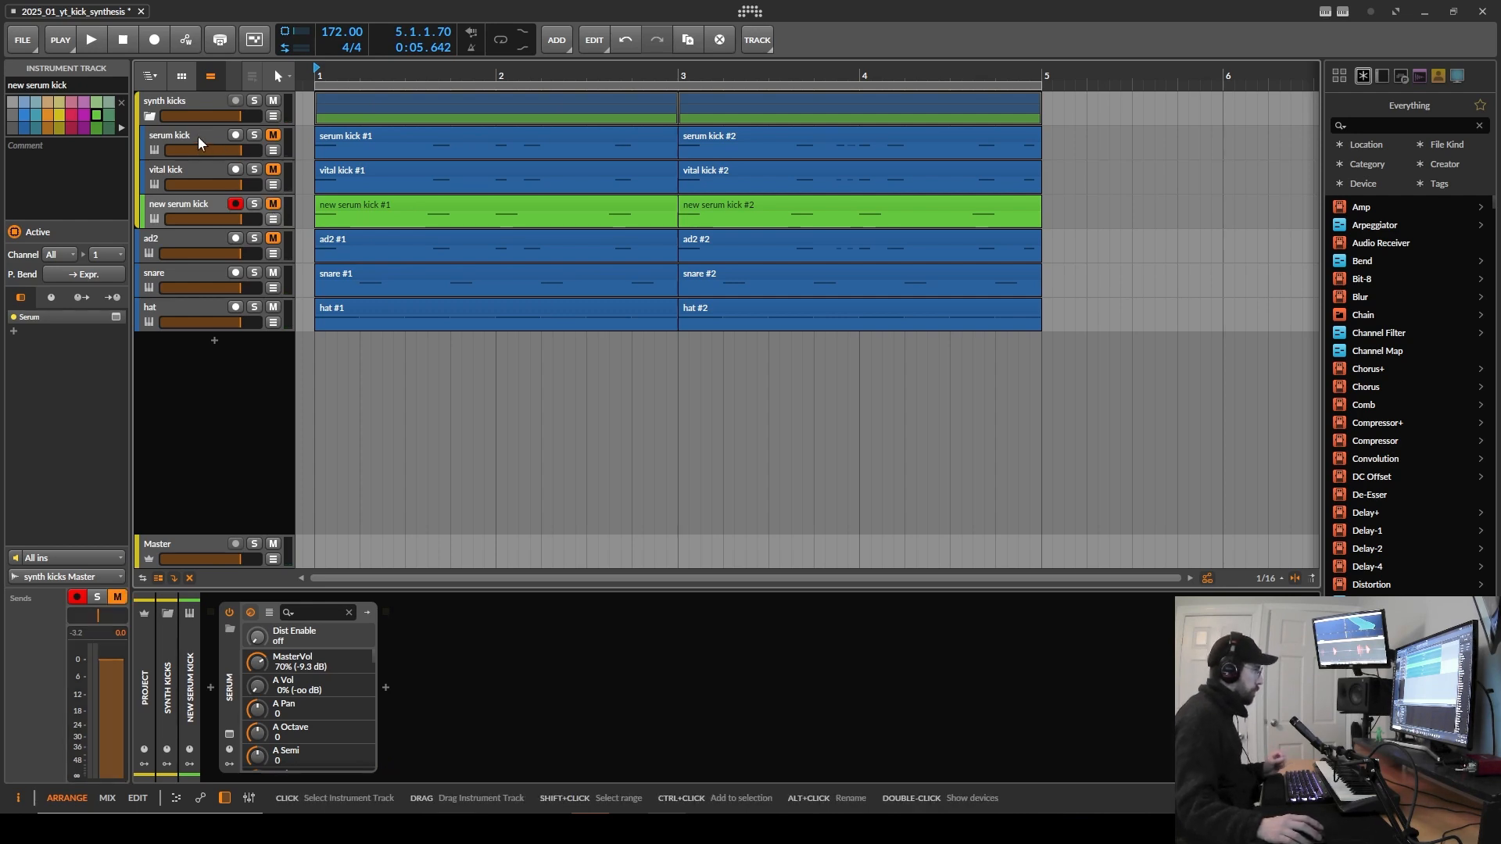
{"action": "left_click", "coordinate": [199, 173]}
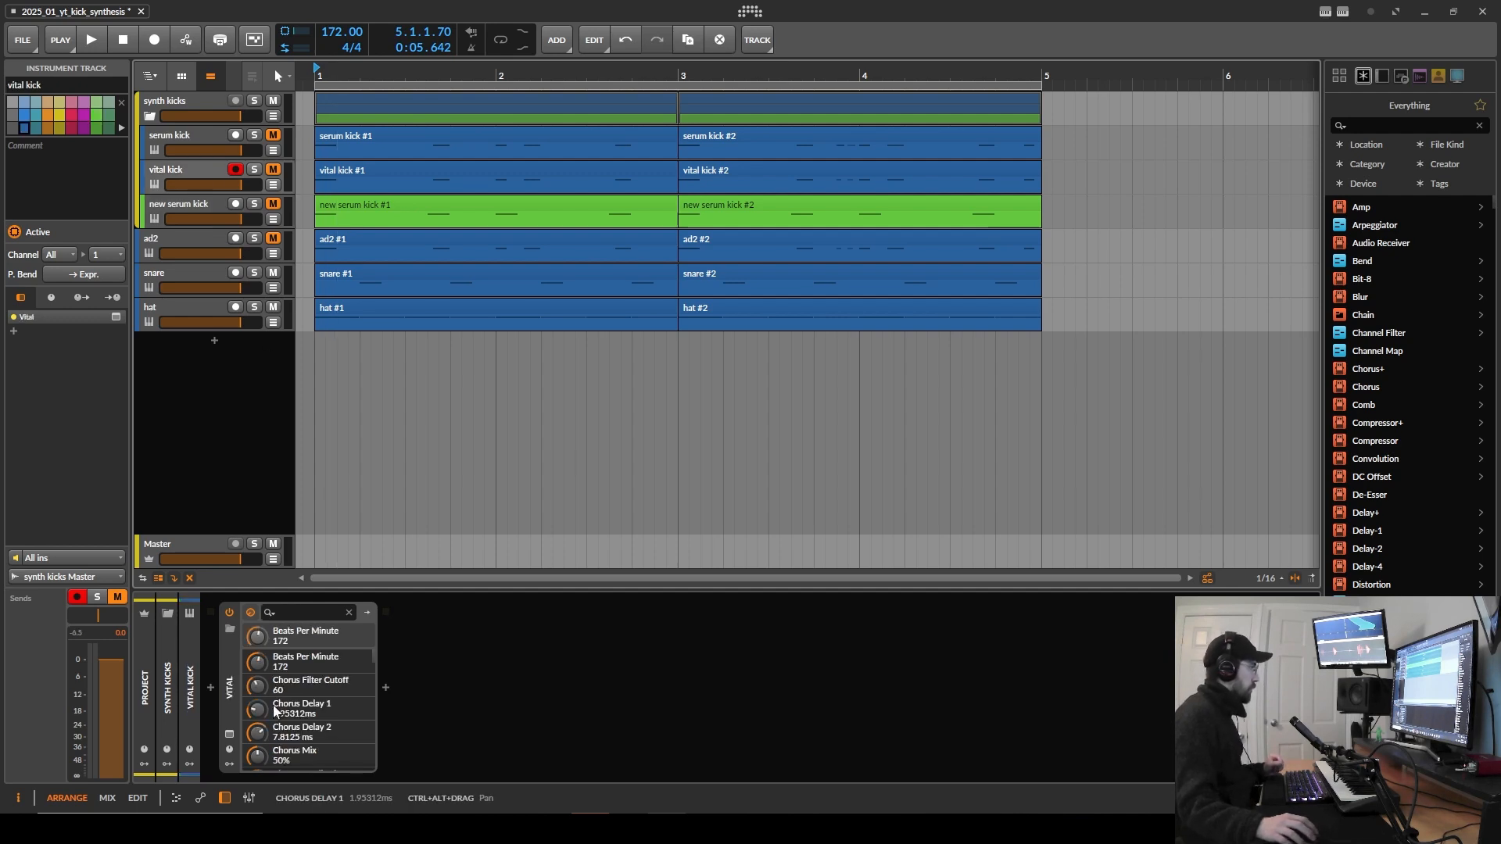
{"action": "left_click", "coordinate": [230, 733]}
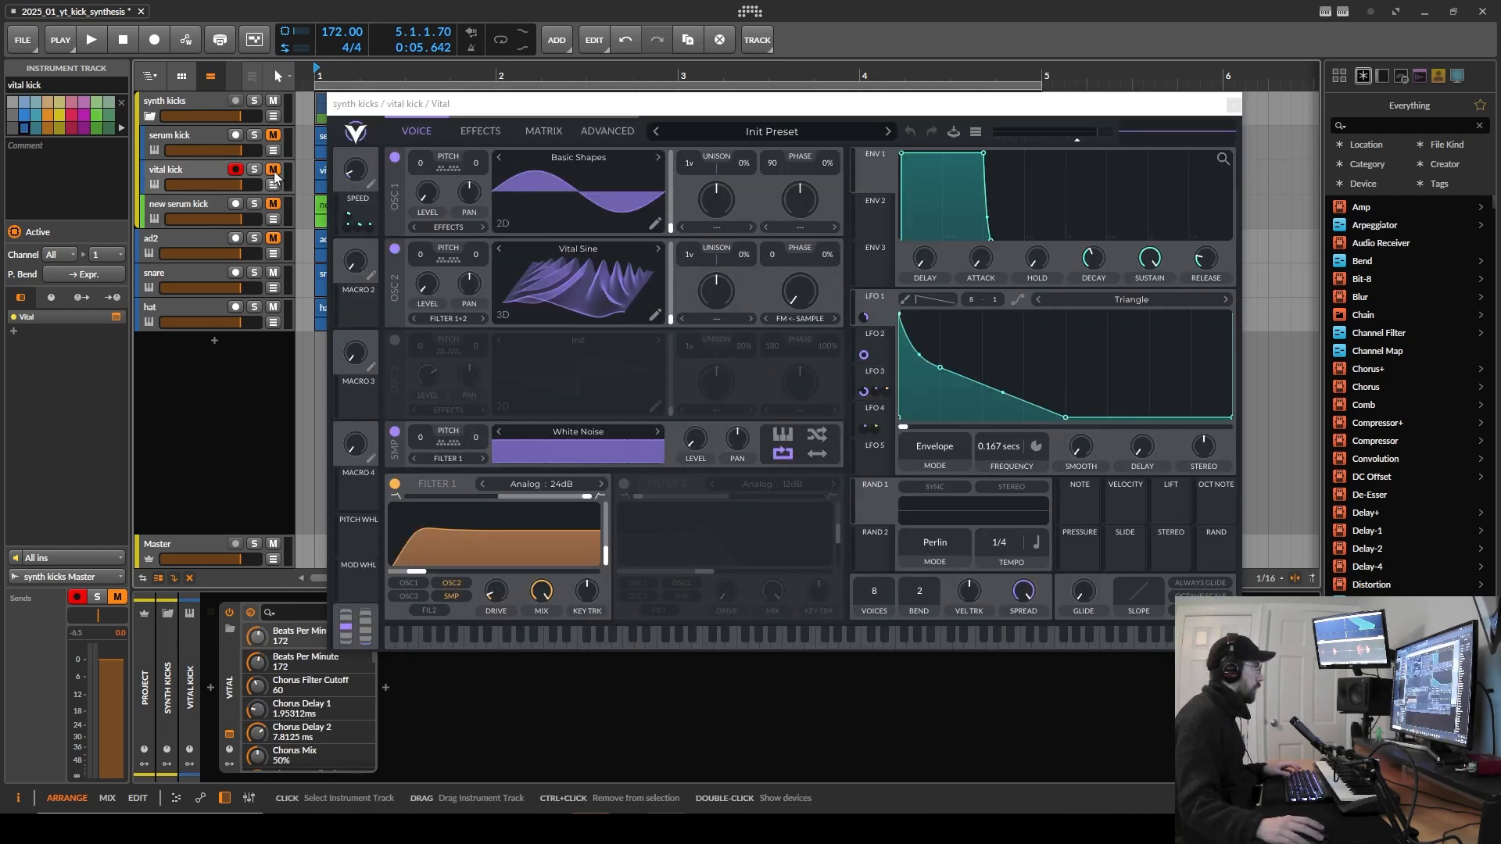
{"action": "left_click", "coordinate": [274, 171]}
{"action": "left_click_drag", "start_coordinate": [582, 105], "coordinate": [554, 102]}
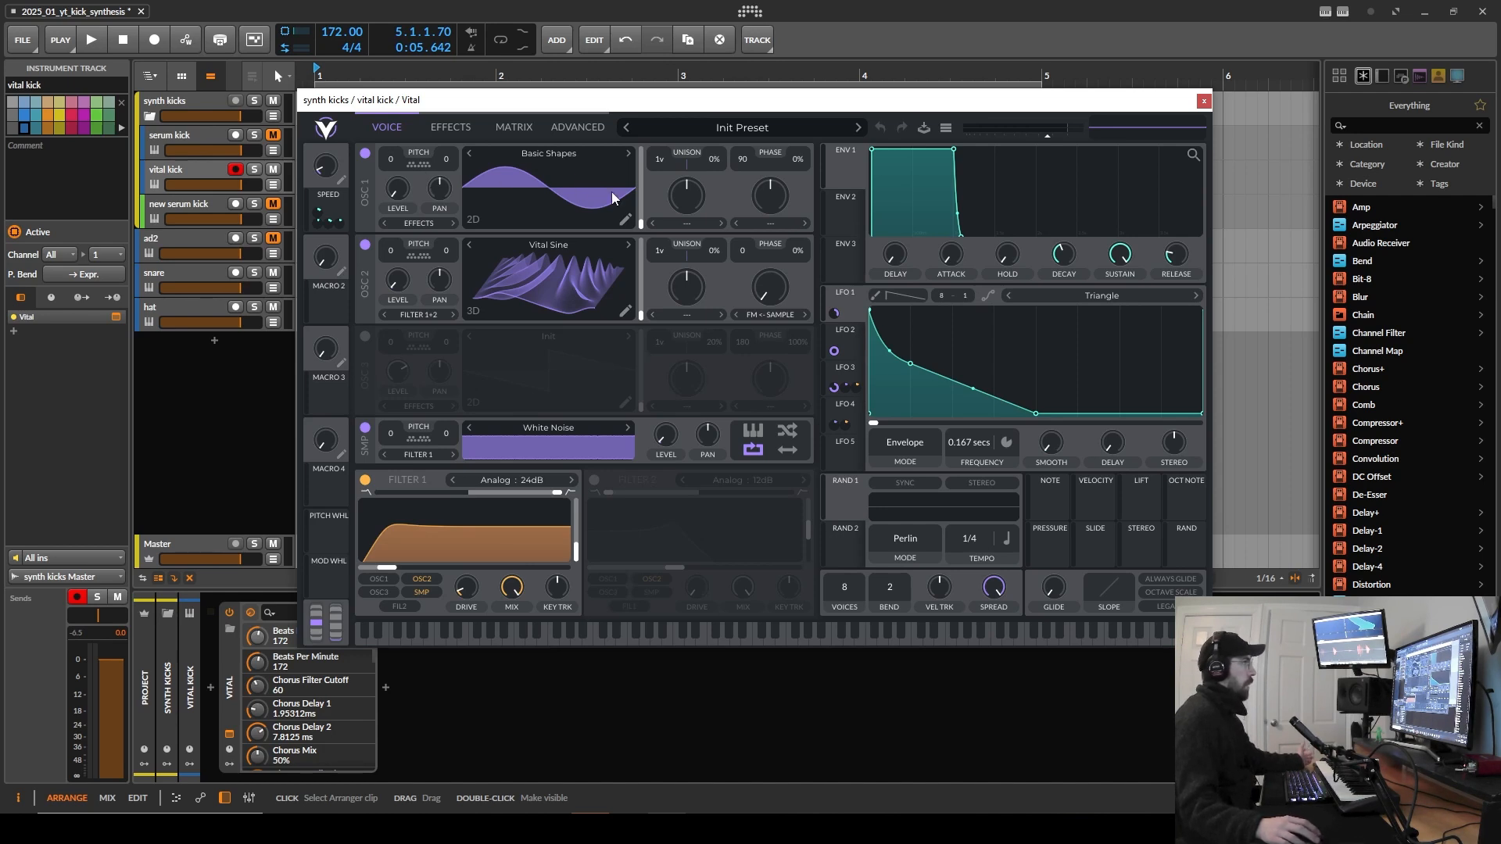
Step: Cycle Oscillator 1's wavetable display modes back to 2D and switch Oscillator 2's display to 2D
{"action": "left_click", "coordinate": [474, 220]}
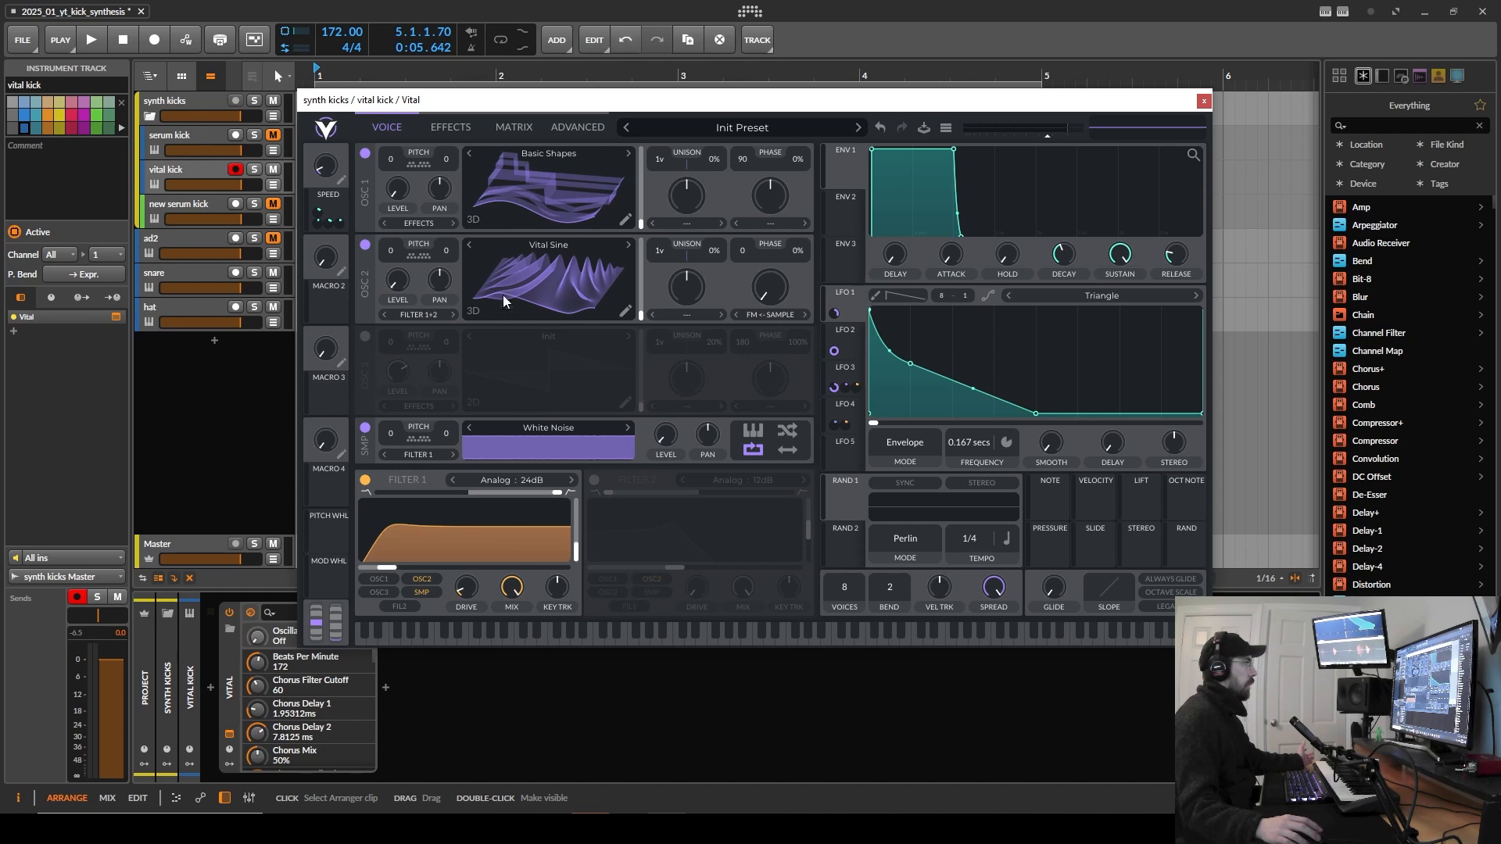
{"action": "left_click", "coordinate": [475, 220]}
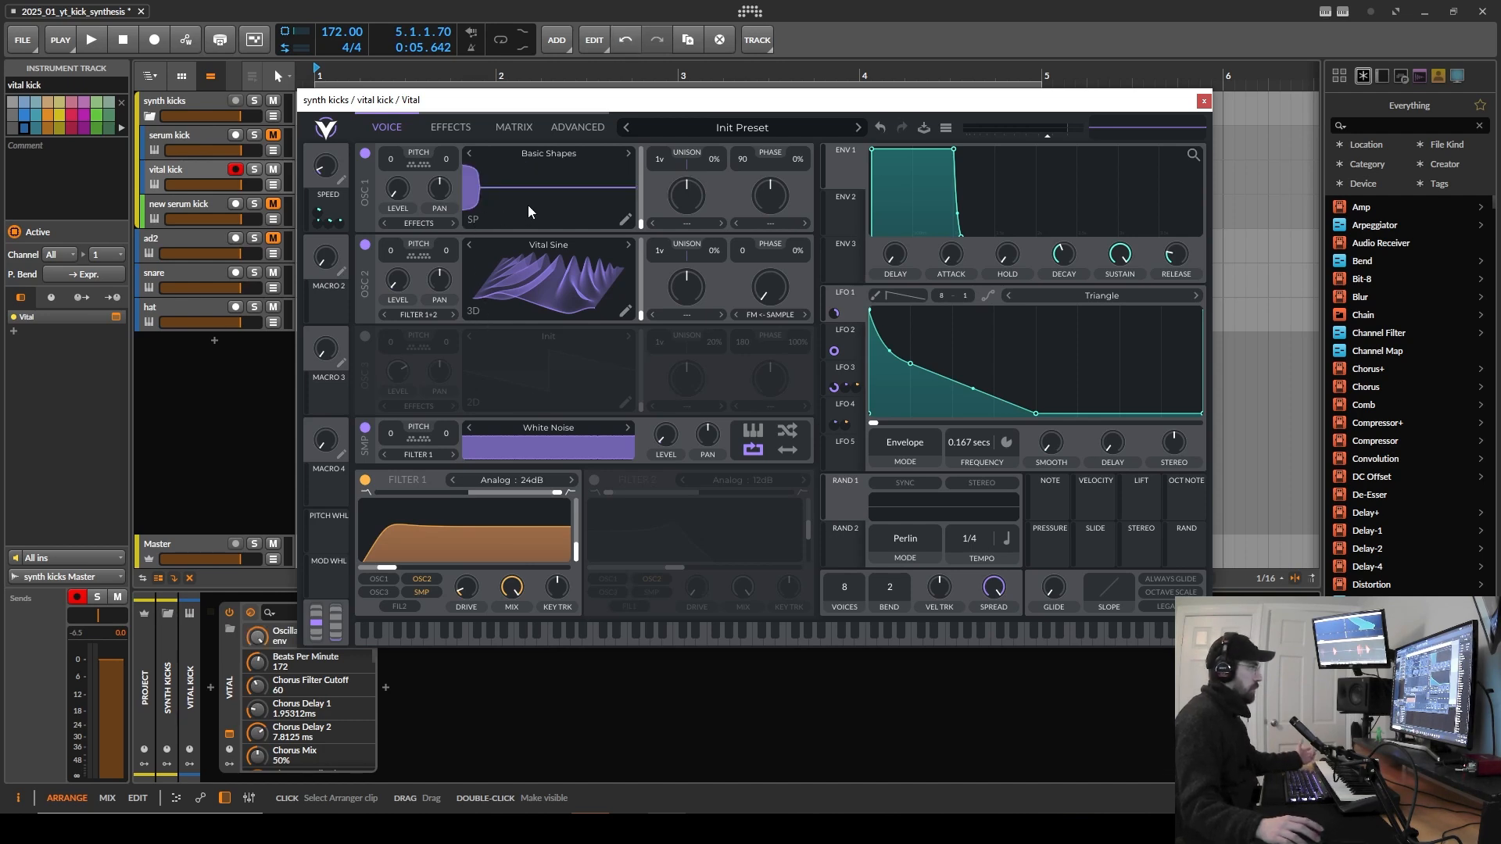
{"action": "left_click", "coordinate": [475, 221]}
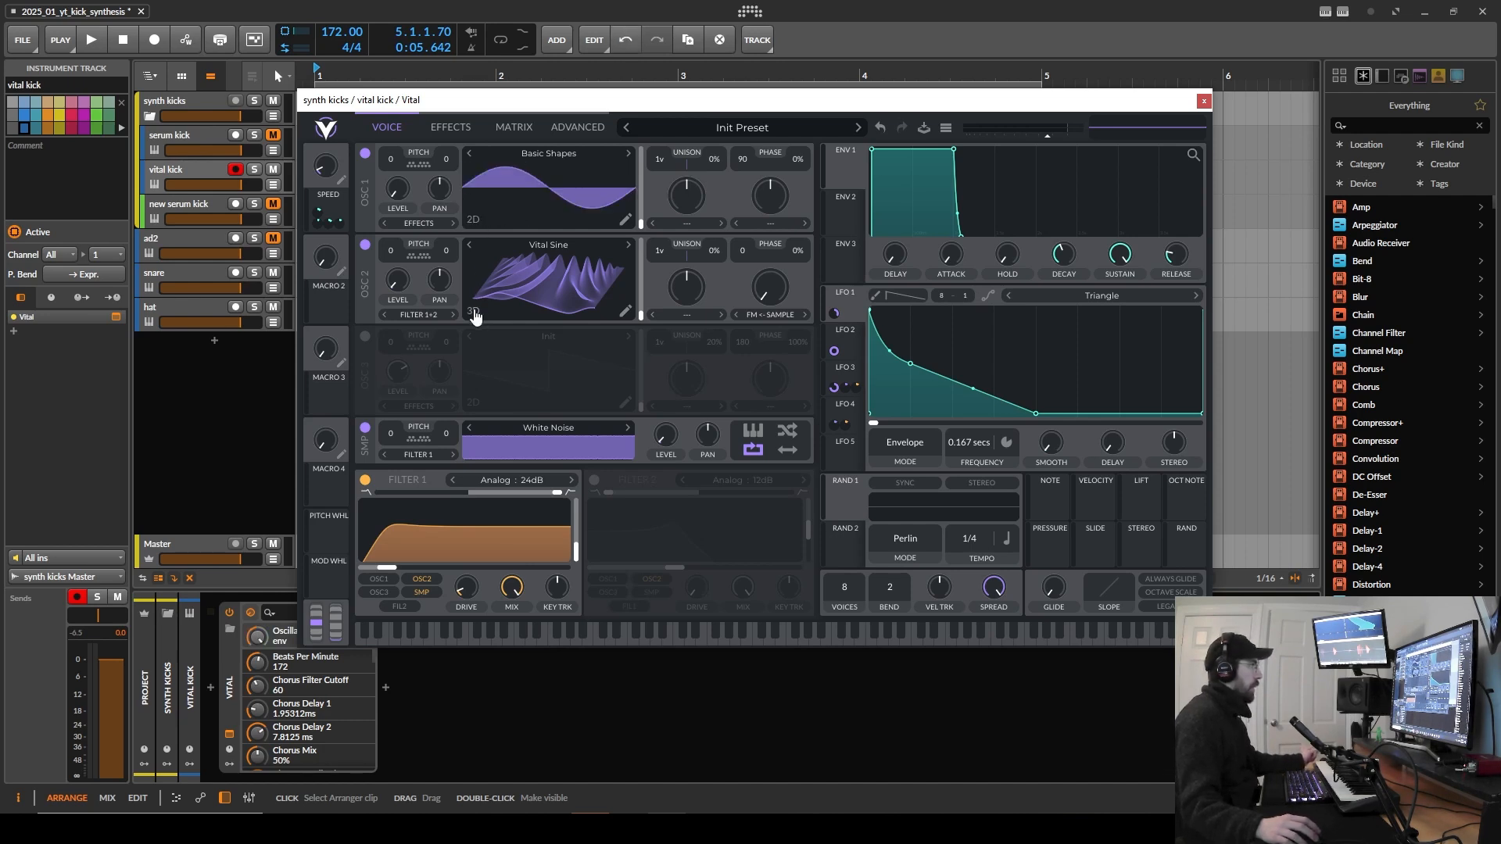
{"action": "left_click", "coordinate": [475, 311]}
{"action": "left_click", "coordinate": [475, 311]}
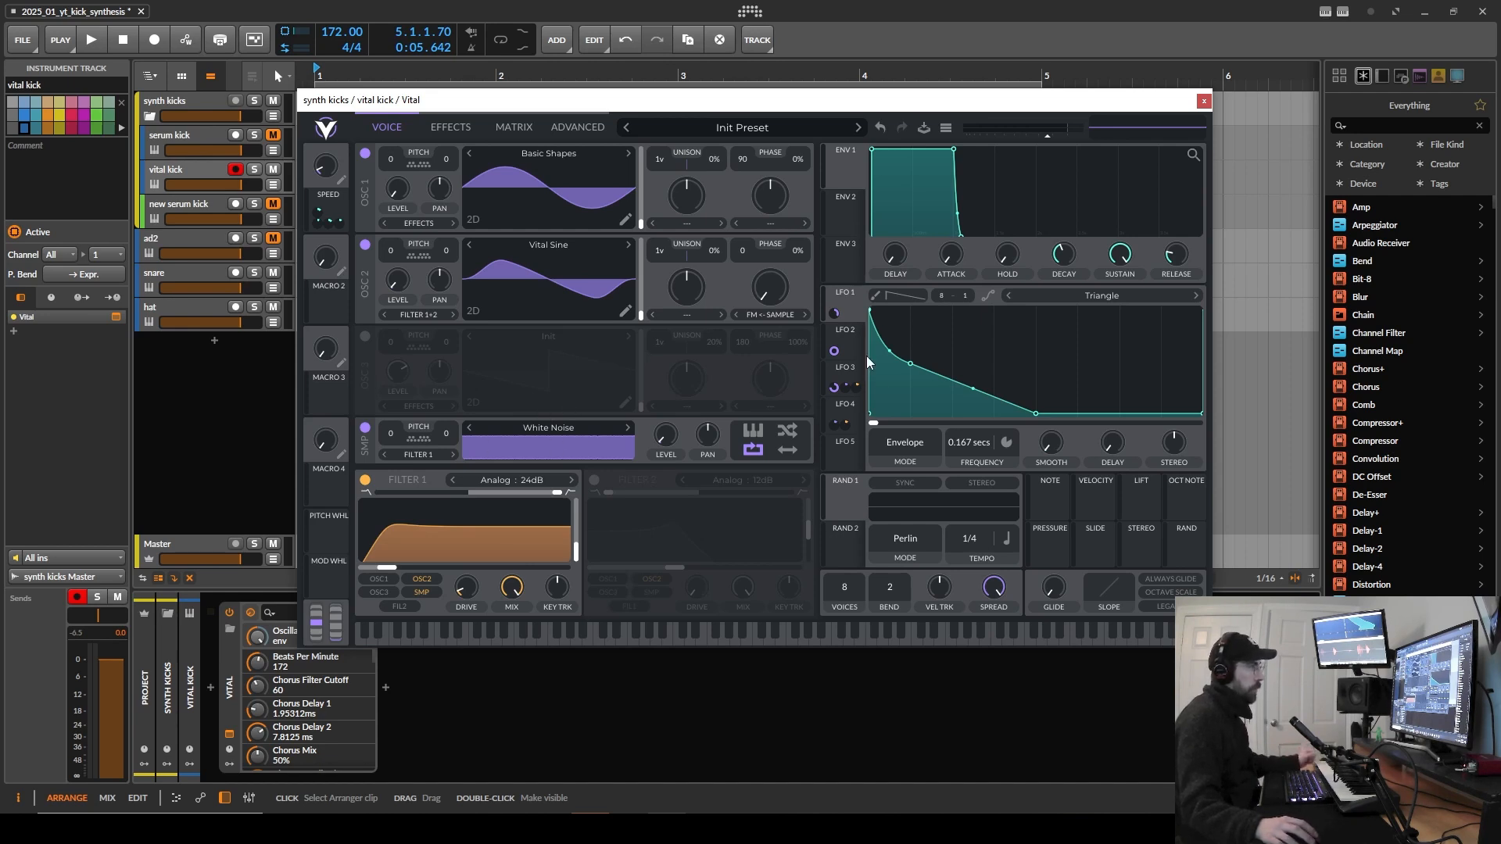
Step: Examine the envelope shapes and modulation targets of LFO 2, LFO 3 and LFO 4 in the Vital kick
{"action": "left_click", "coordinate": [852, 334]}
{"action": "left_click", "coordinate": [853, 371]}
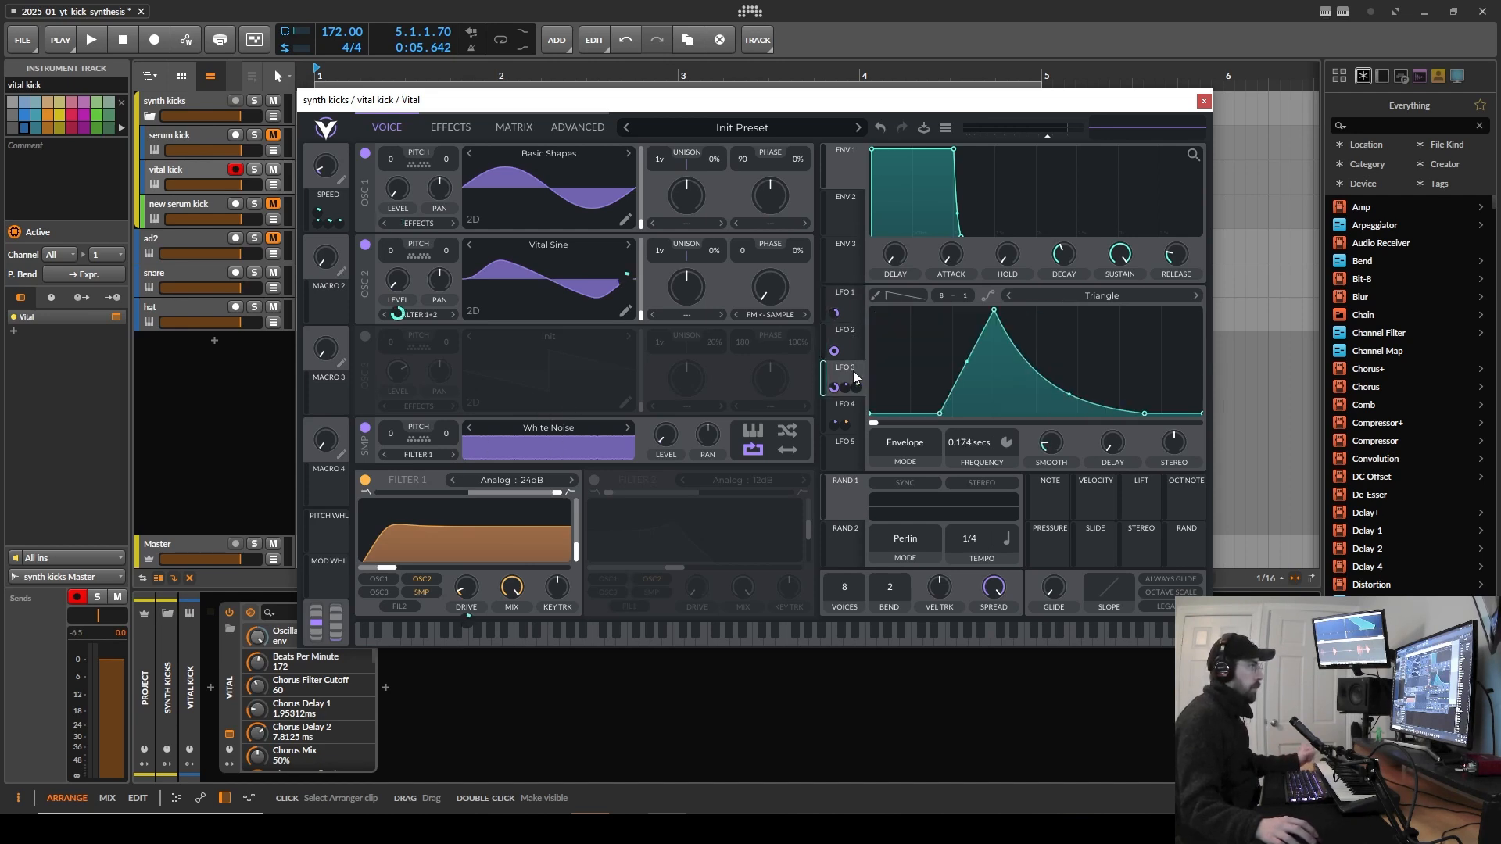
{"action": "left_click", "coordinate": [858, 414]}
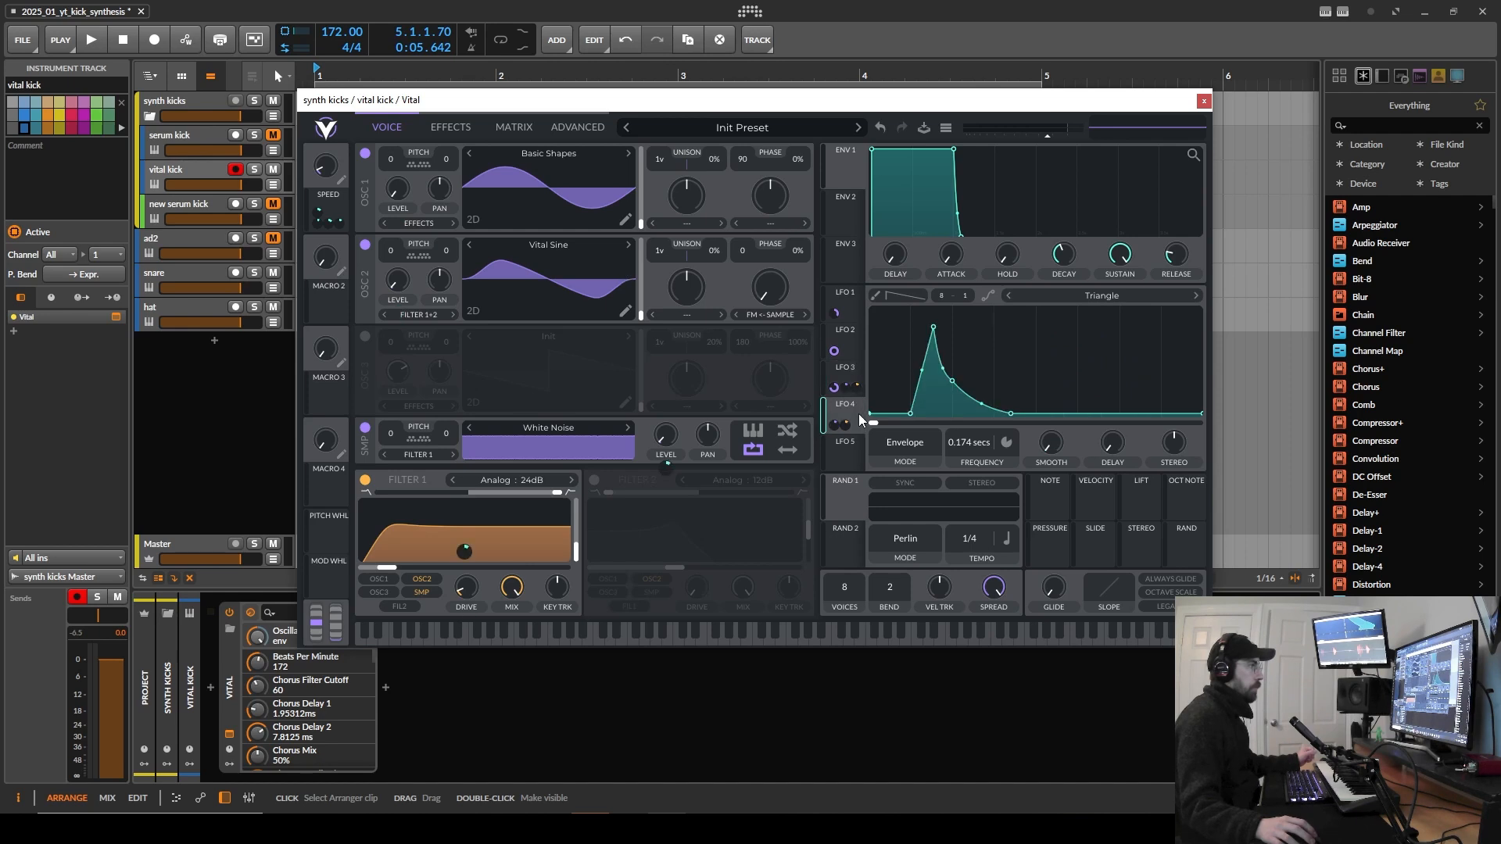
Step: Set the Vital kick's SPEED macro to about 0.138 with LFO 3 displayed, and audition it in the arrangement
{"action": "left_click", "coordinate": [855, 369]}
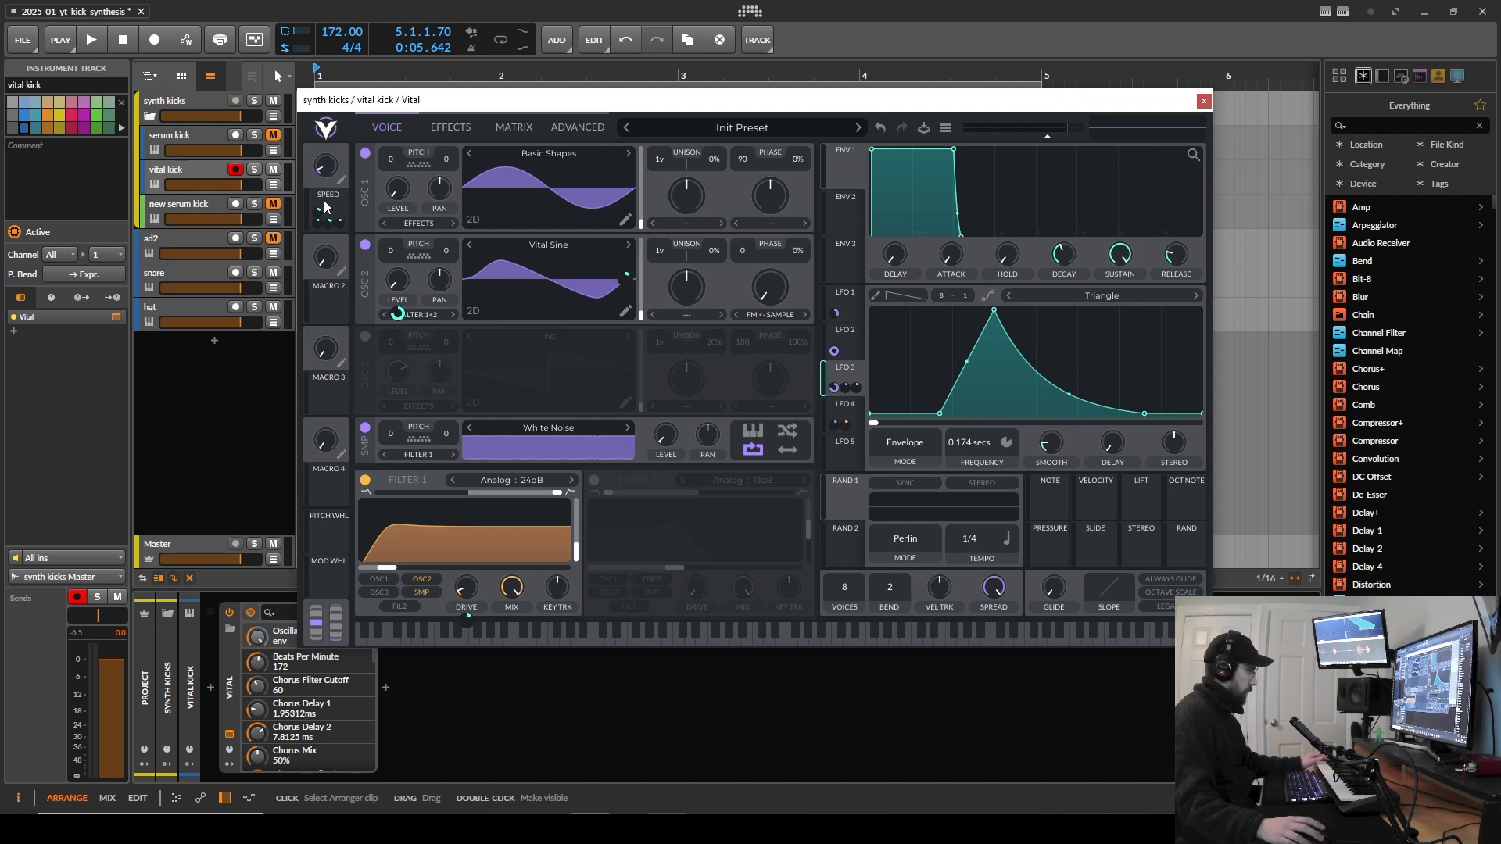
{"action": "left_click_drag", "start_coordinate": [329, 170], "coordinate": [353, 153]}
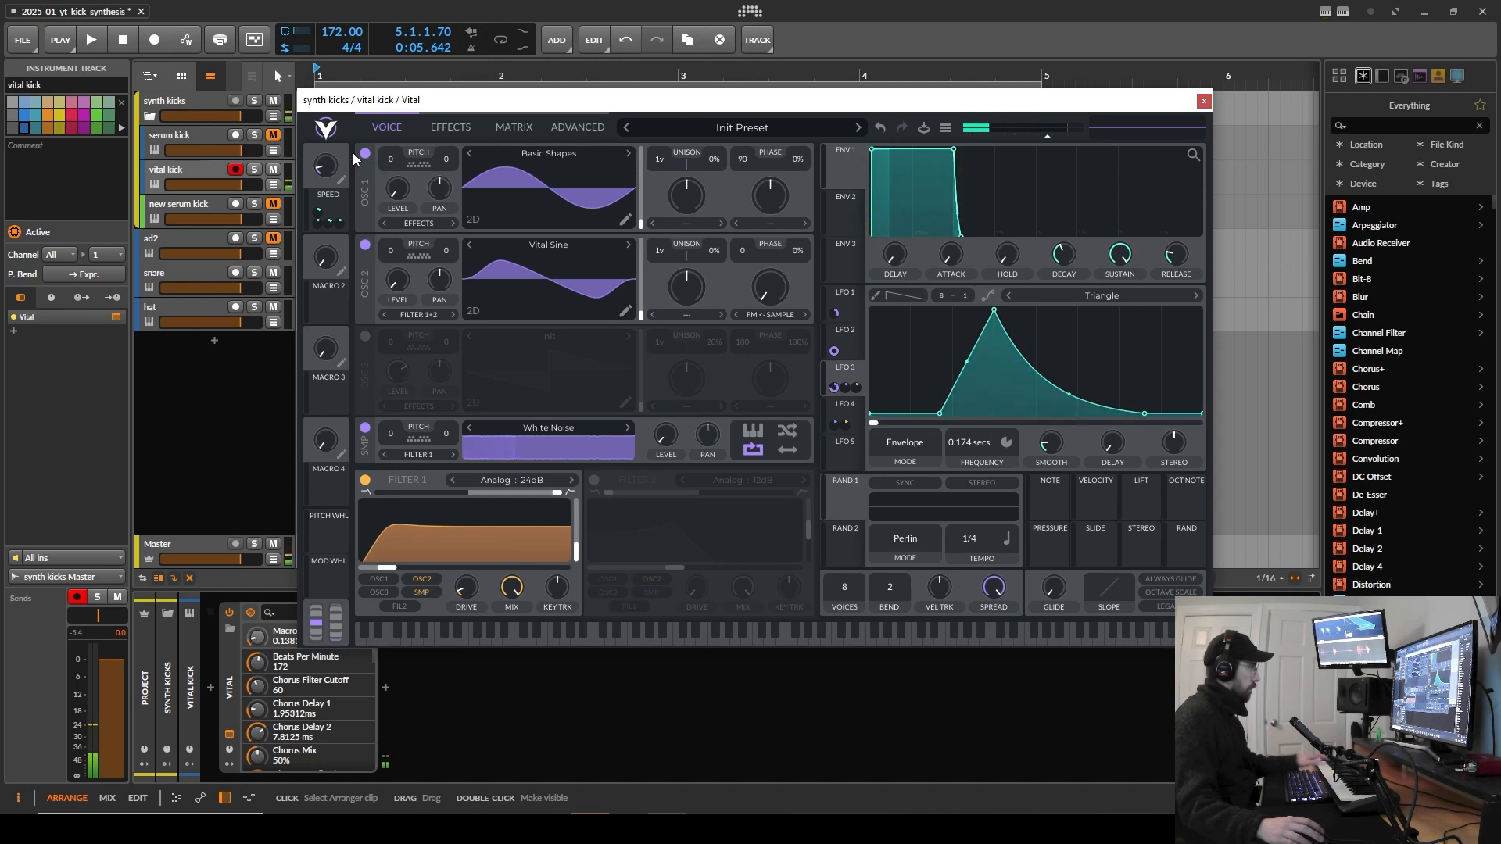
{"action": "key", "text": "space"}
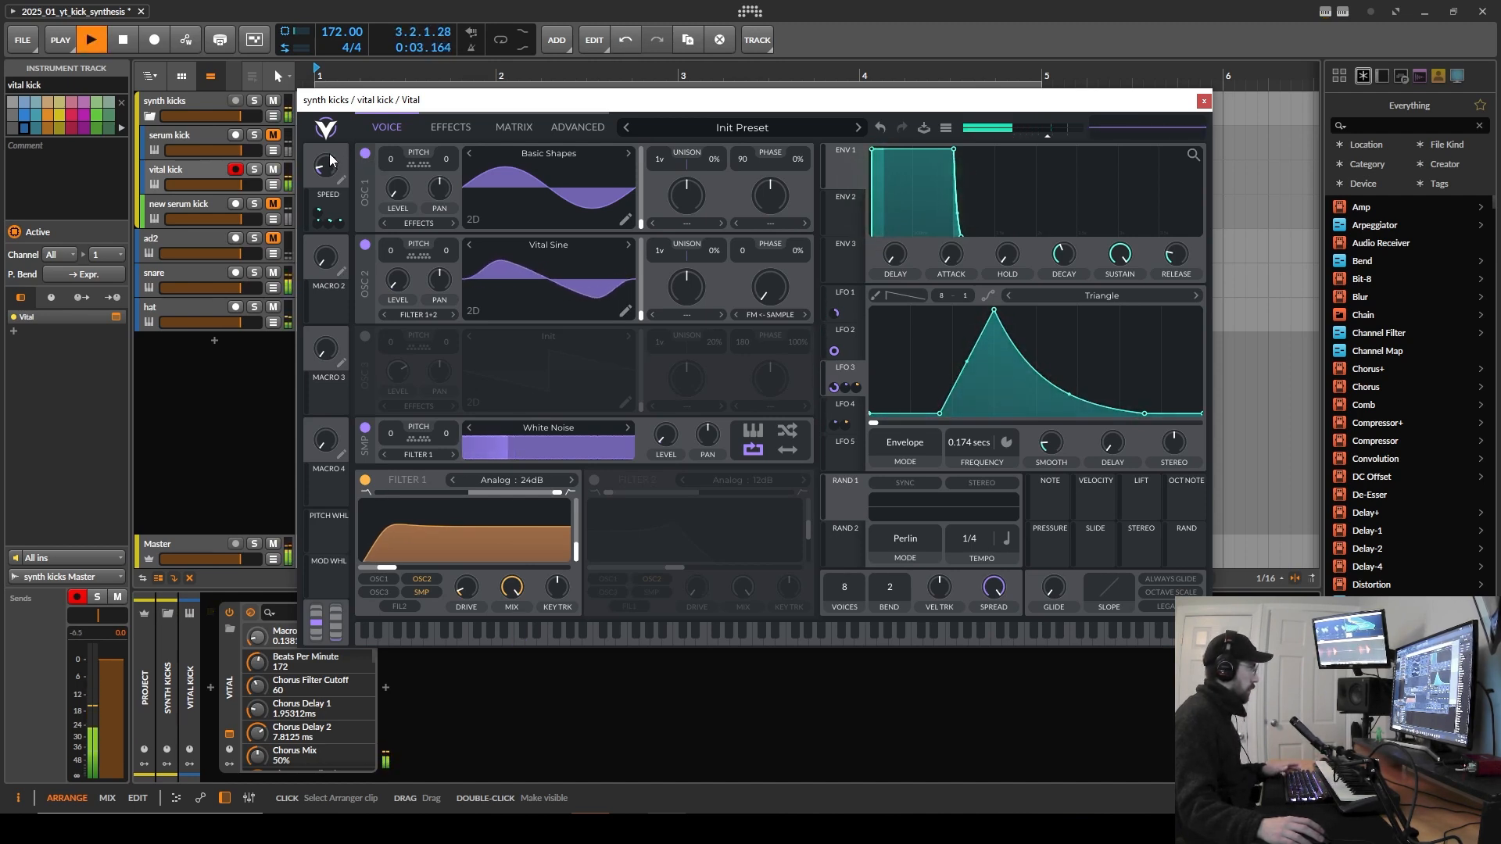
{"action": "key", "text": "space"}
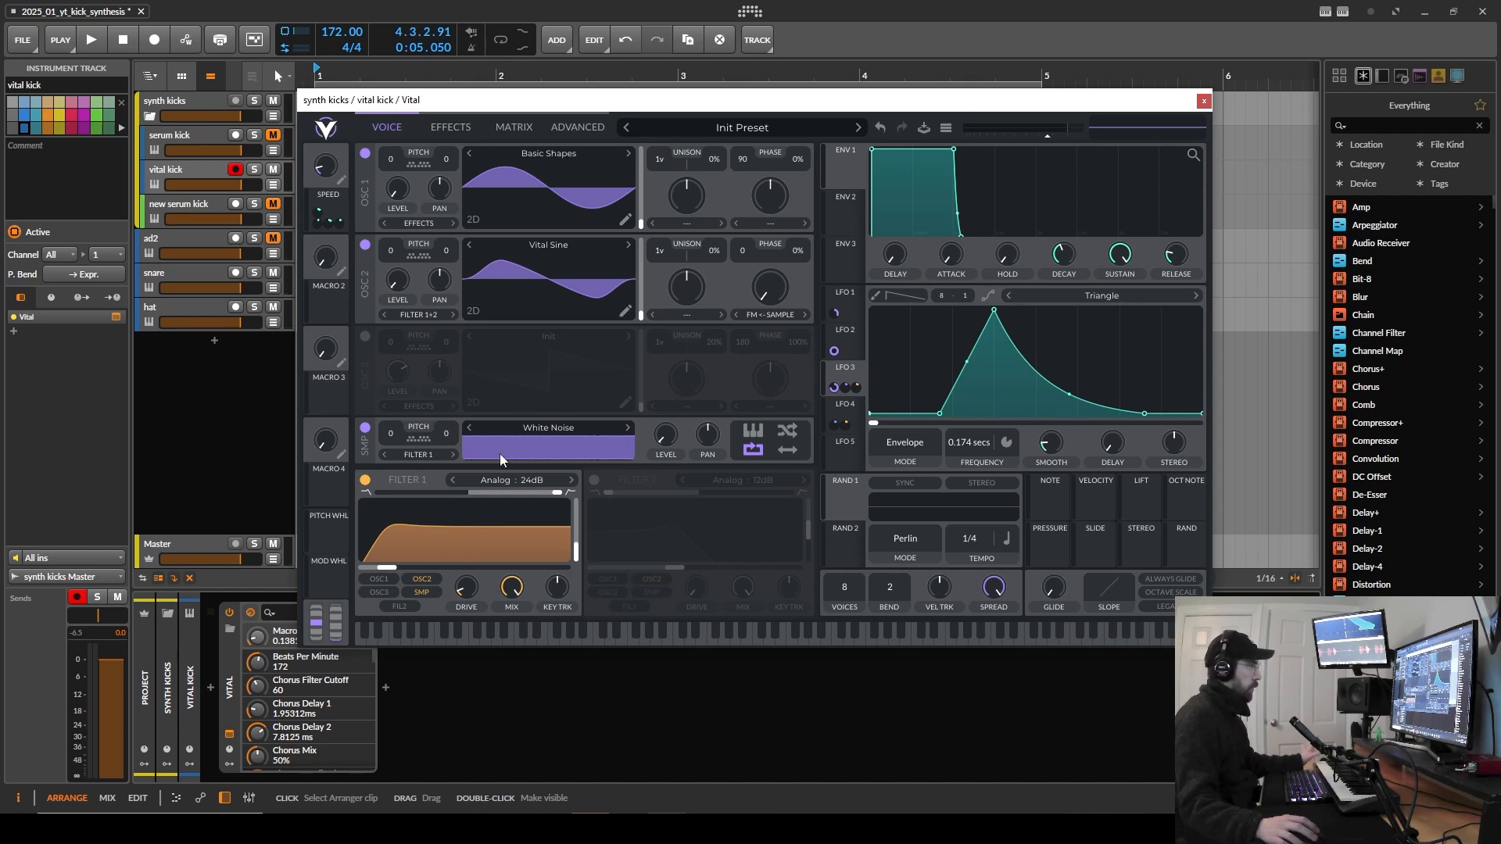
Step: Check which effects the Vital kick uses, and close the Vital window
{"action": "left_click", "coordinate": [457, 127]}
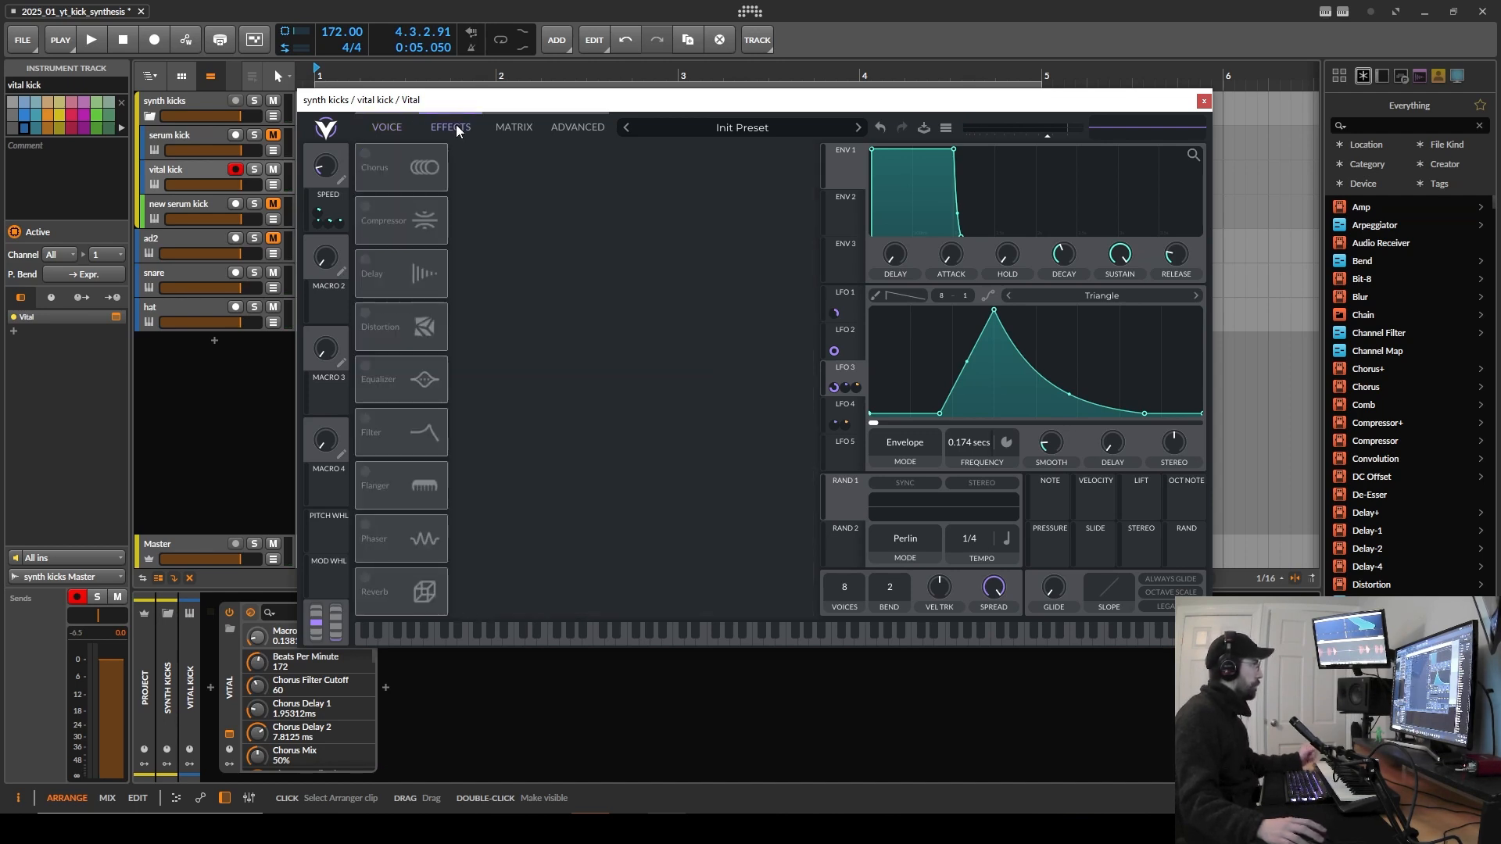
{"action": "left_click", "coordinate": [1204, 100]}
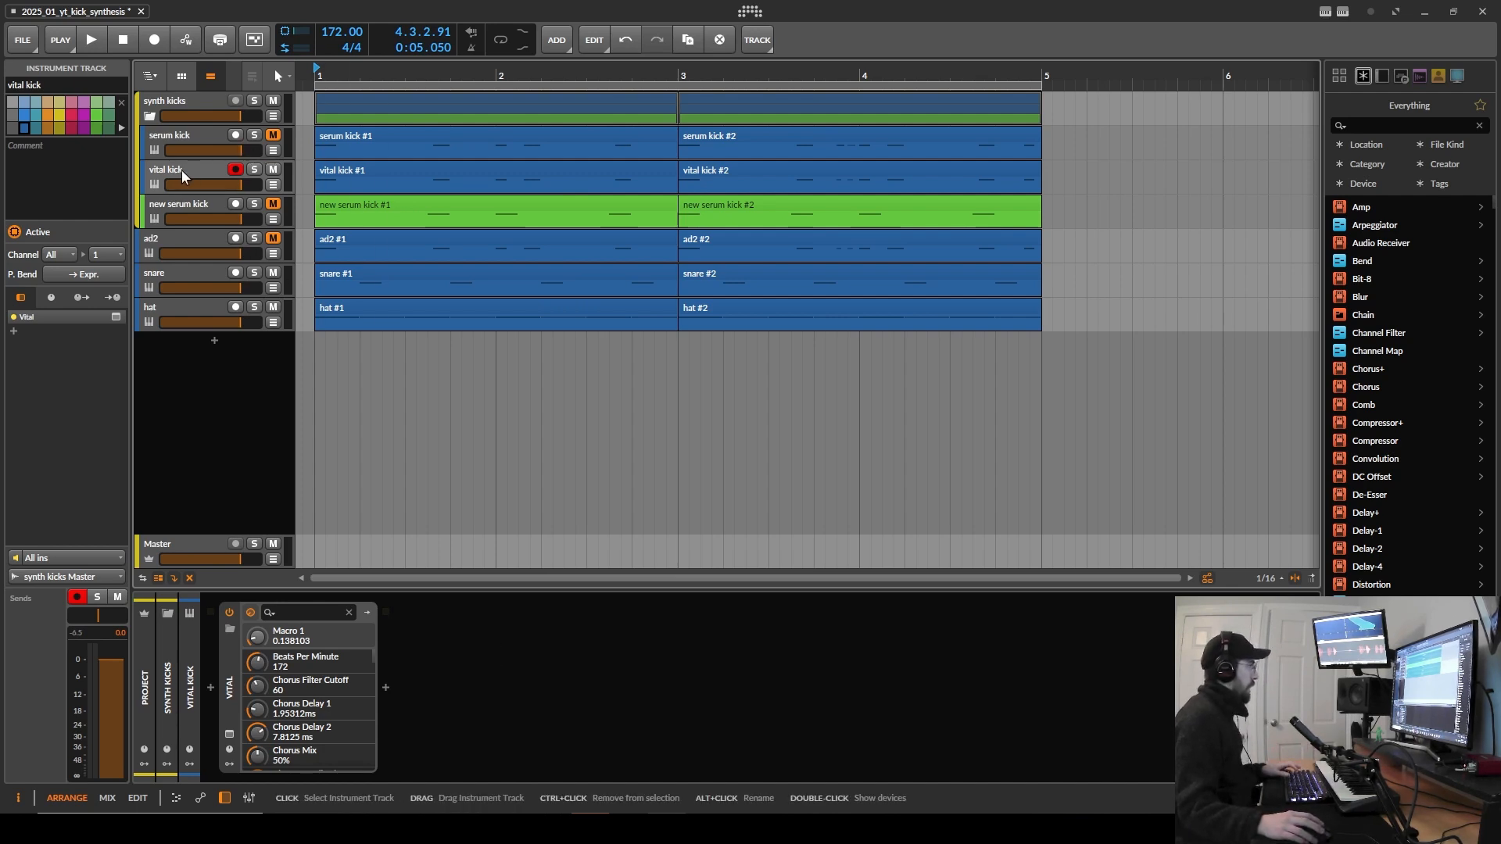
Step: Mute the vital kick track, and unmute the serum kick track with its Serum synth open
{"action": "left_click", "coordinate": [275, 170]}
{"action": "left_click", "coordinate": [274, 135]}
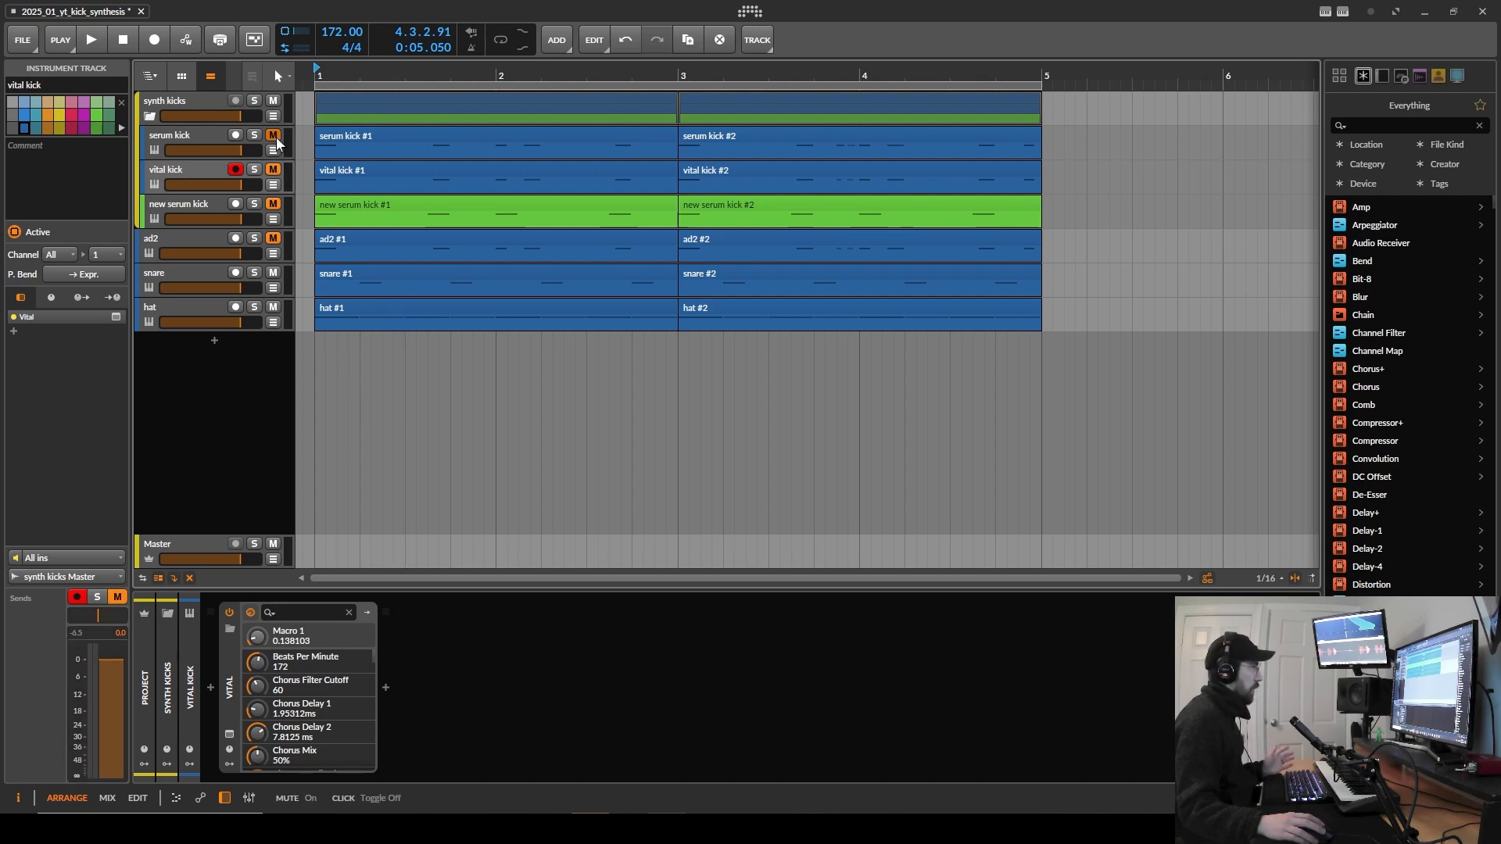
{"action": "left_click", "coordinate": [204, 135]}
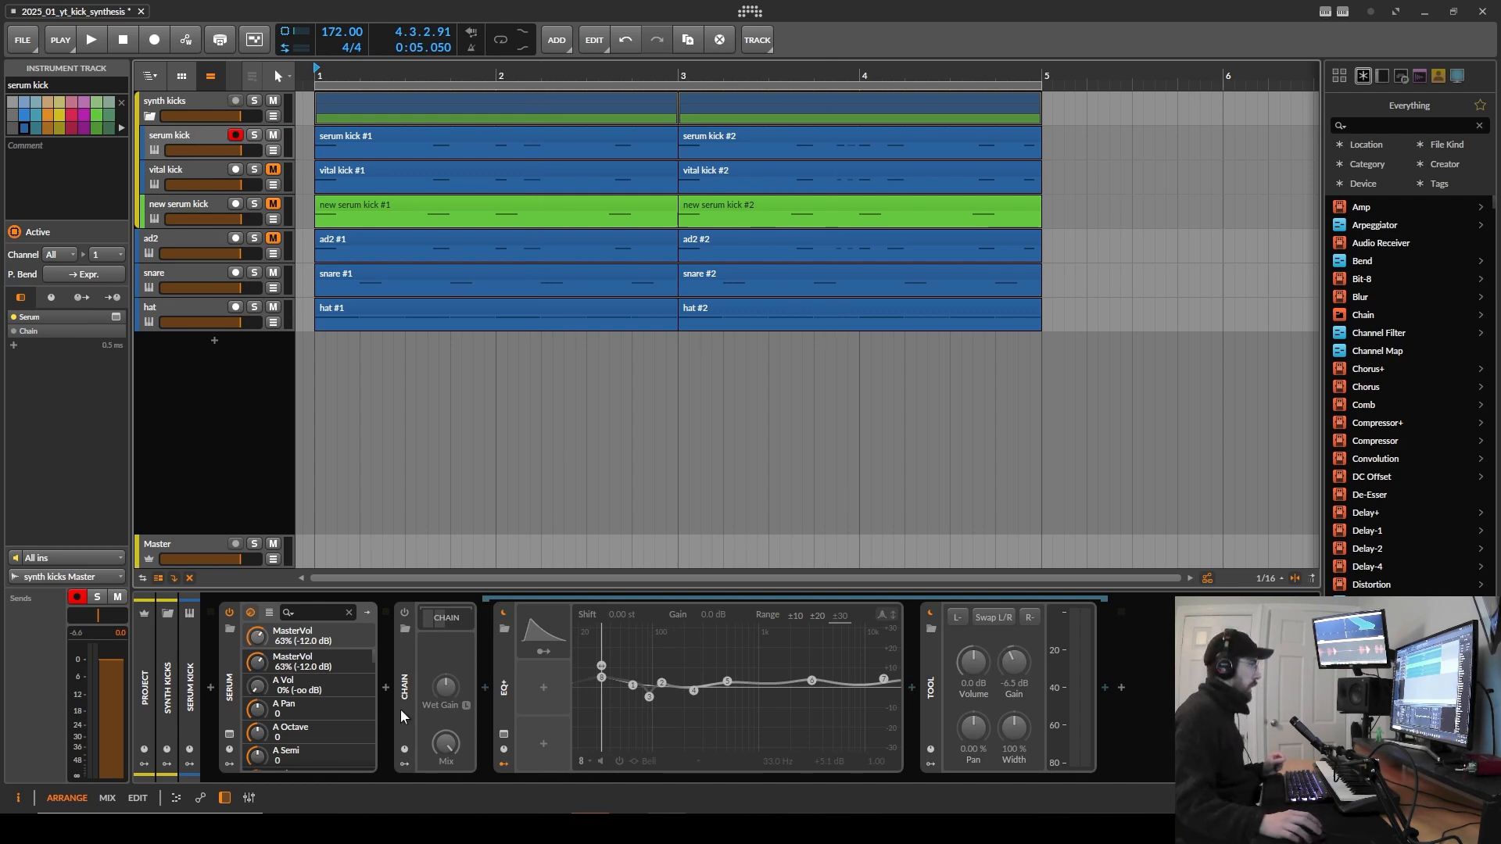
{"action": "left_click", "coordinate": [231, 735]}
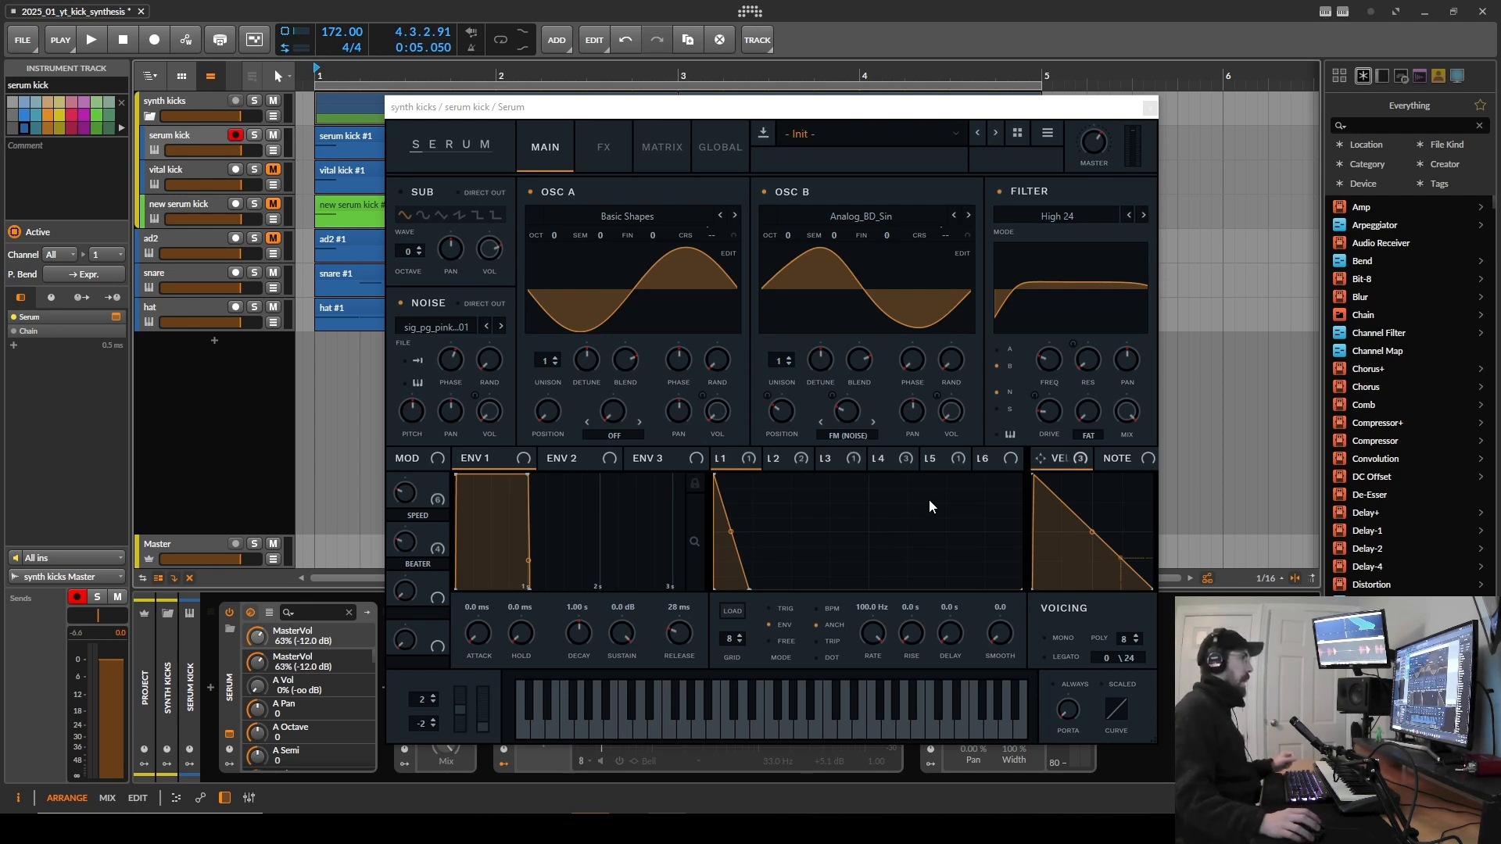
Step: Examine the velocity modulation destinations and the shapes and targets of LFO 3, LFO 4 and LFO 5 in the Serum kick
{"action": "left_click_drag", "start_coordinate": [964, 117], "coordinate": [905, 95]}
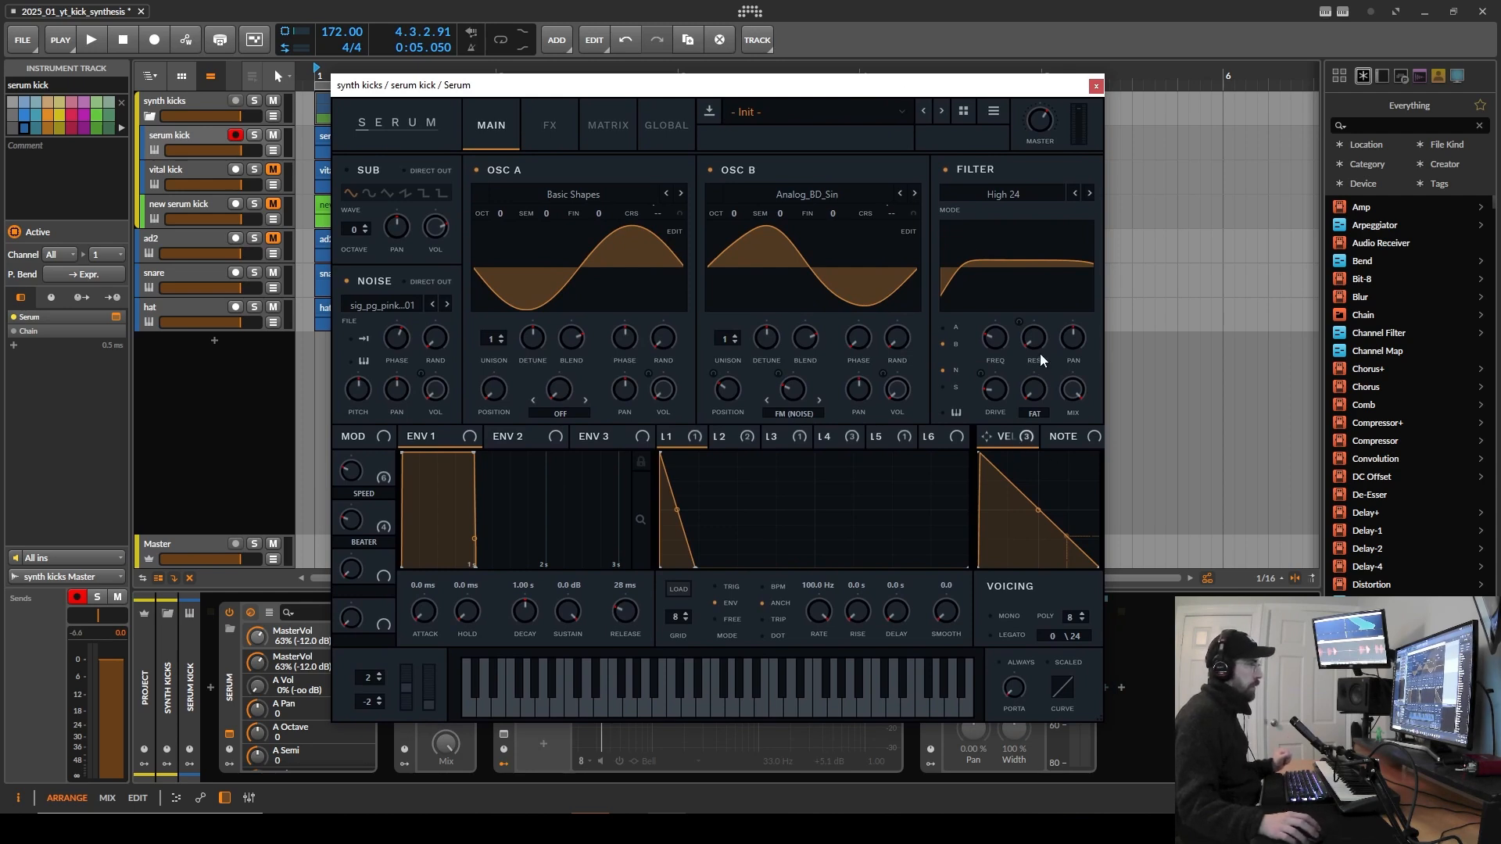
{"action": "right_click", "coordinate": [1020, 442]}
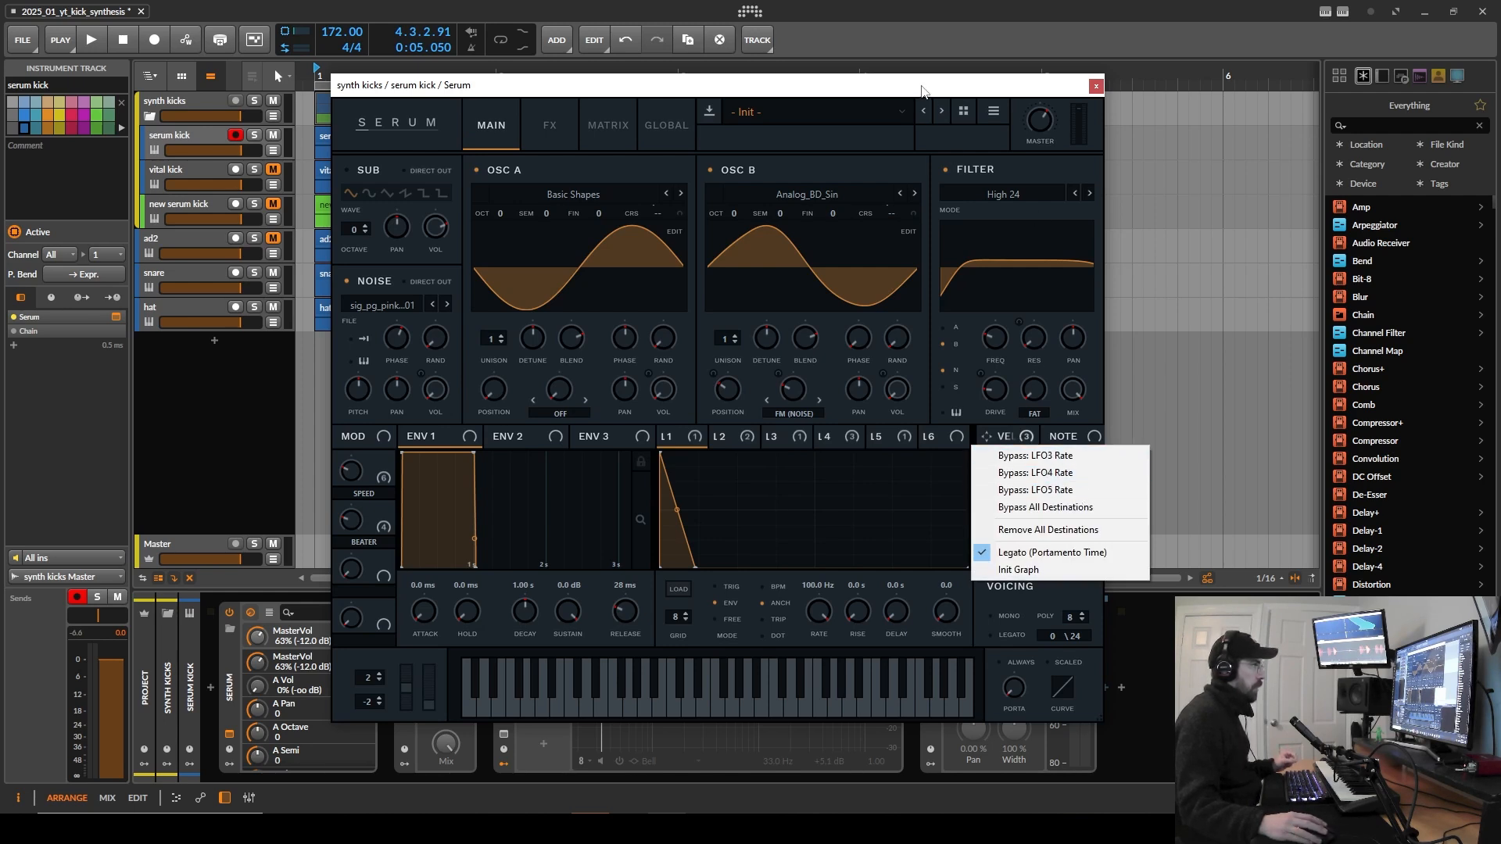
{"action": "left_click", "coordinate": [820, 422]}
{"action": "left_click", "coordinate": [778, 439]}
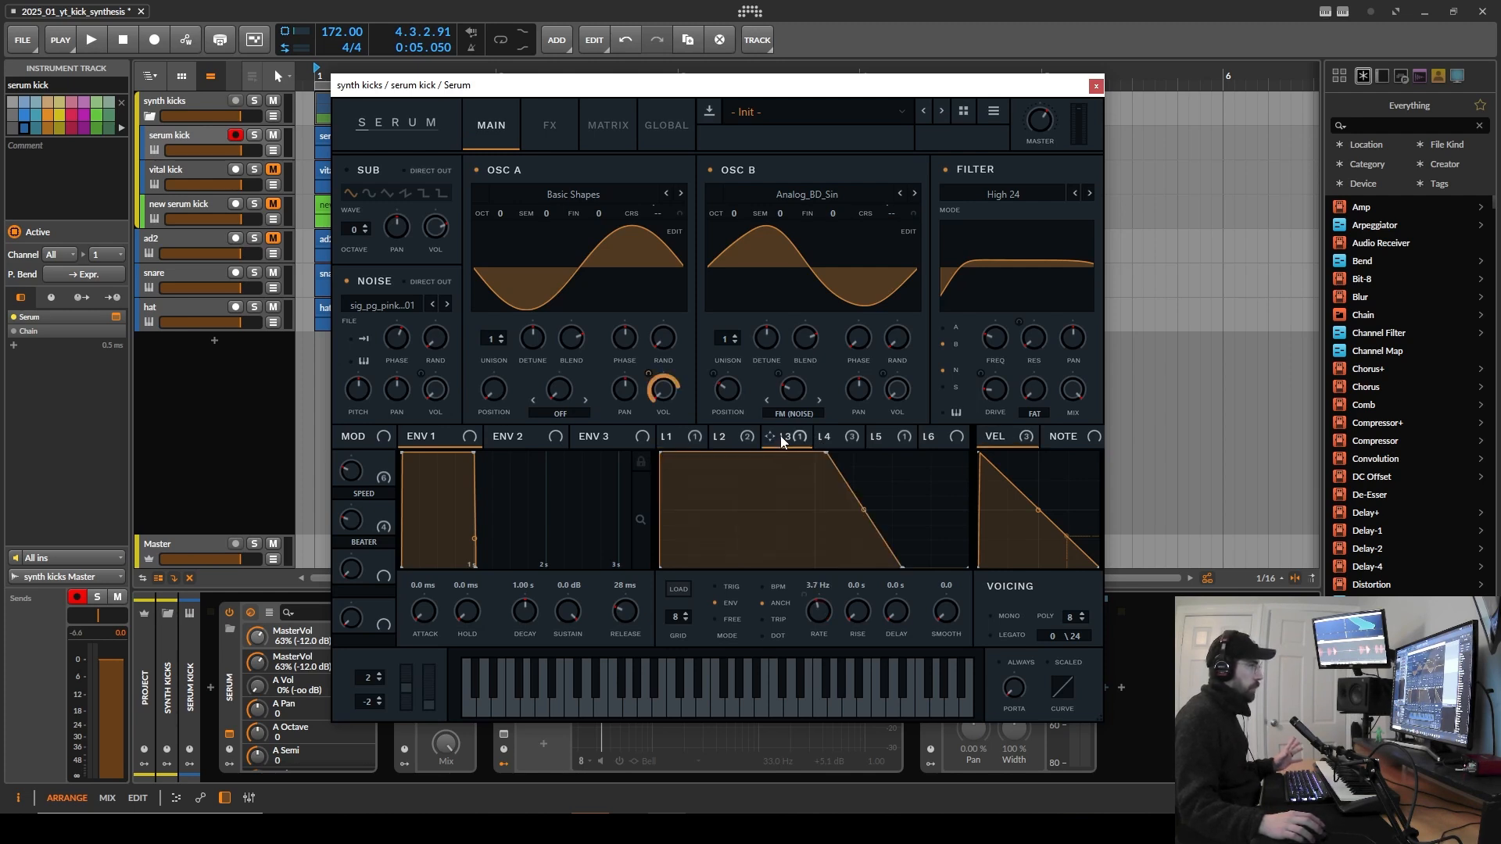
{"action": "left_click", "coordinate": [824, 437]}
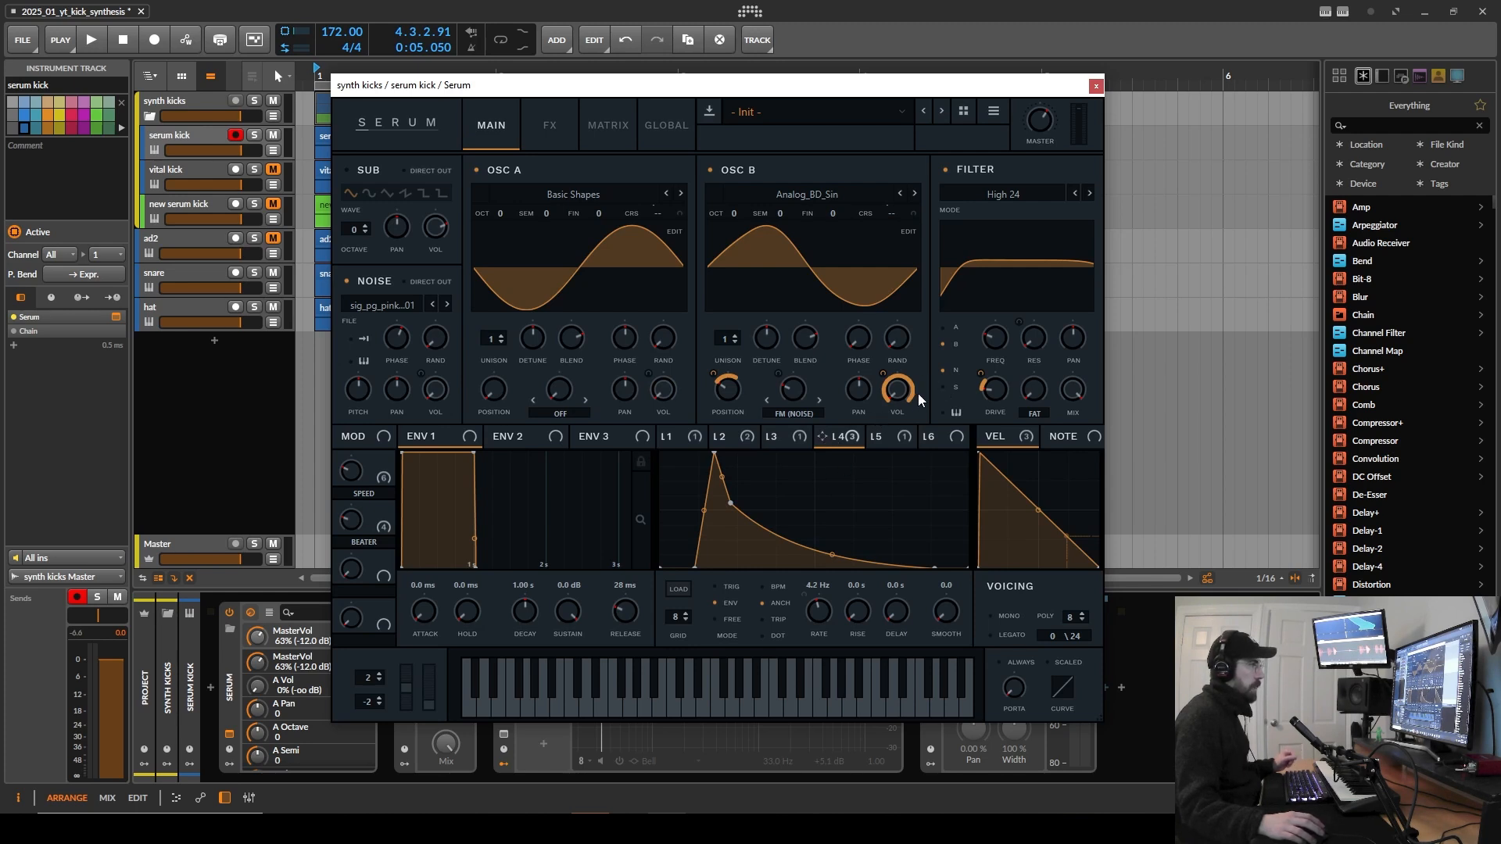
{"action": "left_click", "coordinate": [881, 438]}
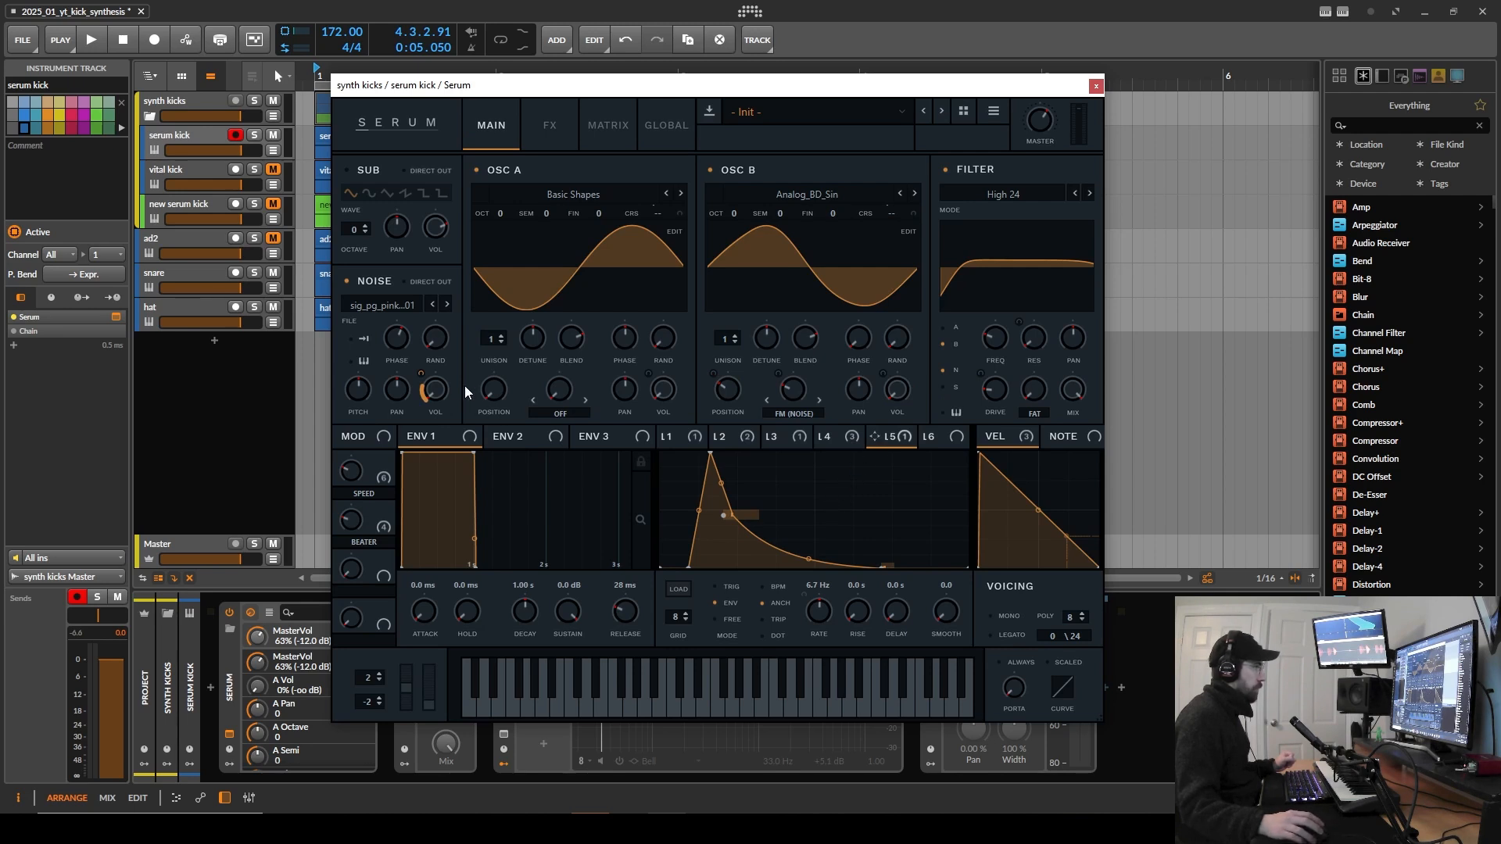
{"action": "mouse_move", "coordinate": [1007, 438]}
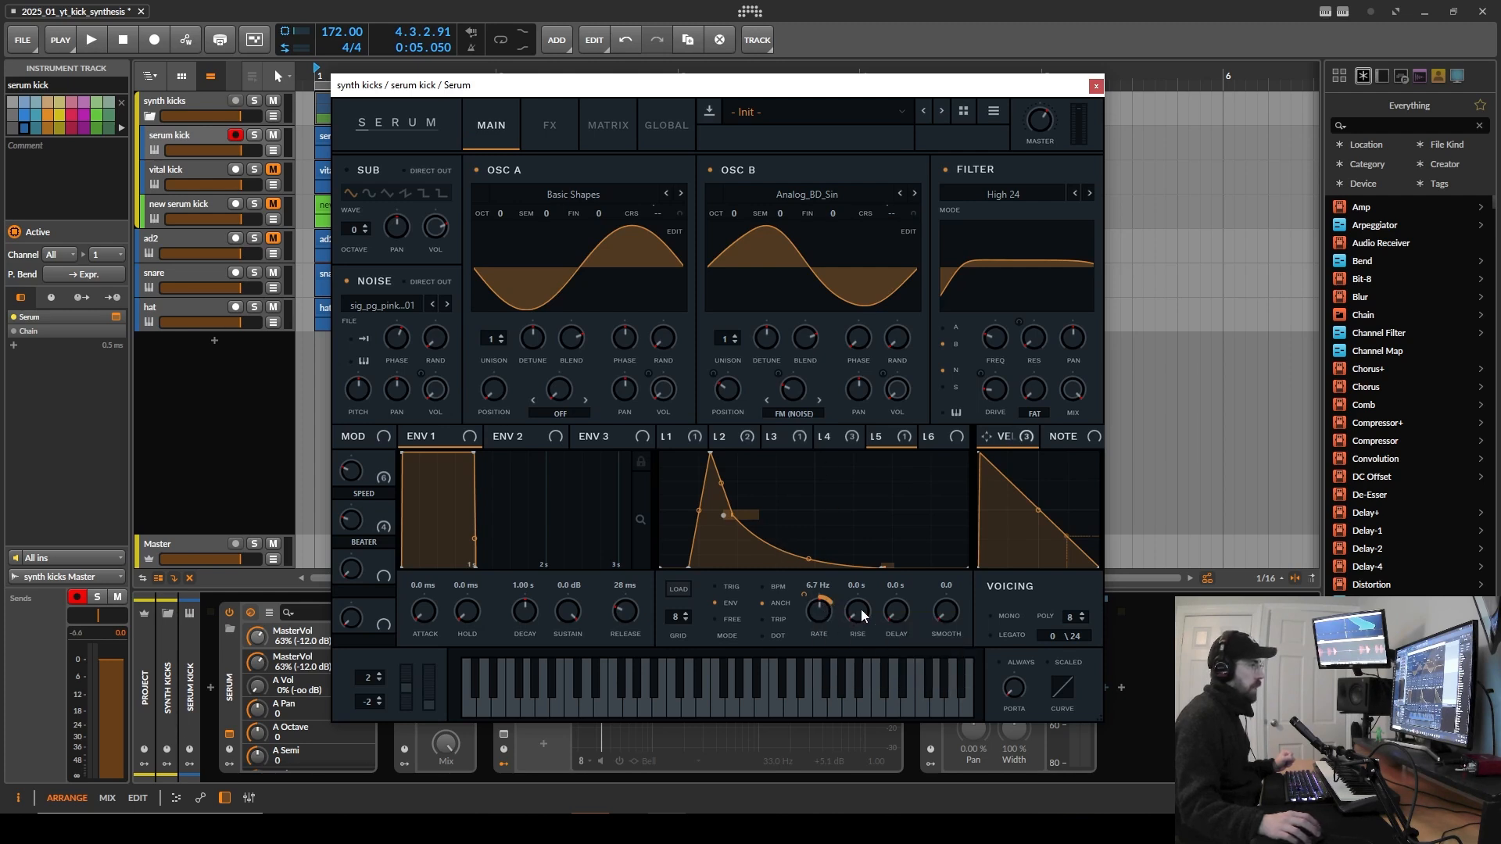
{"action": "left_click", "coordinate": [1097, 86]}
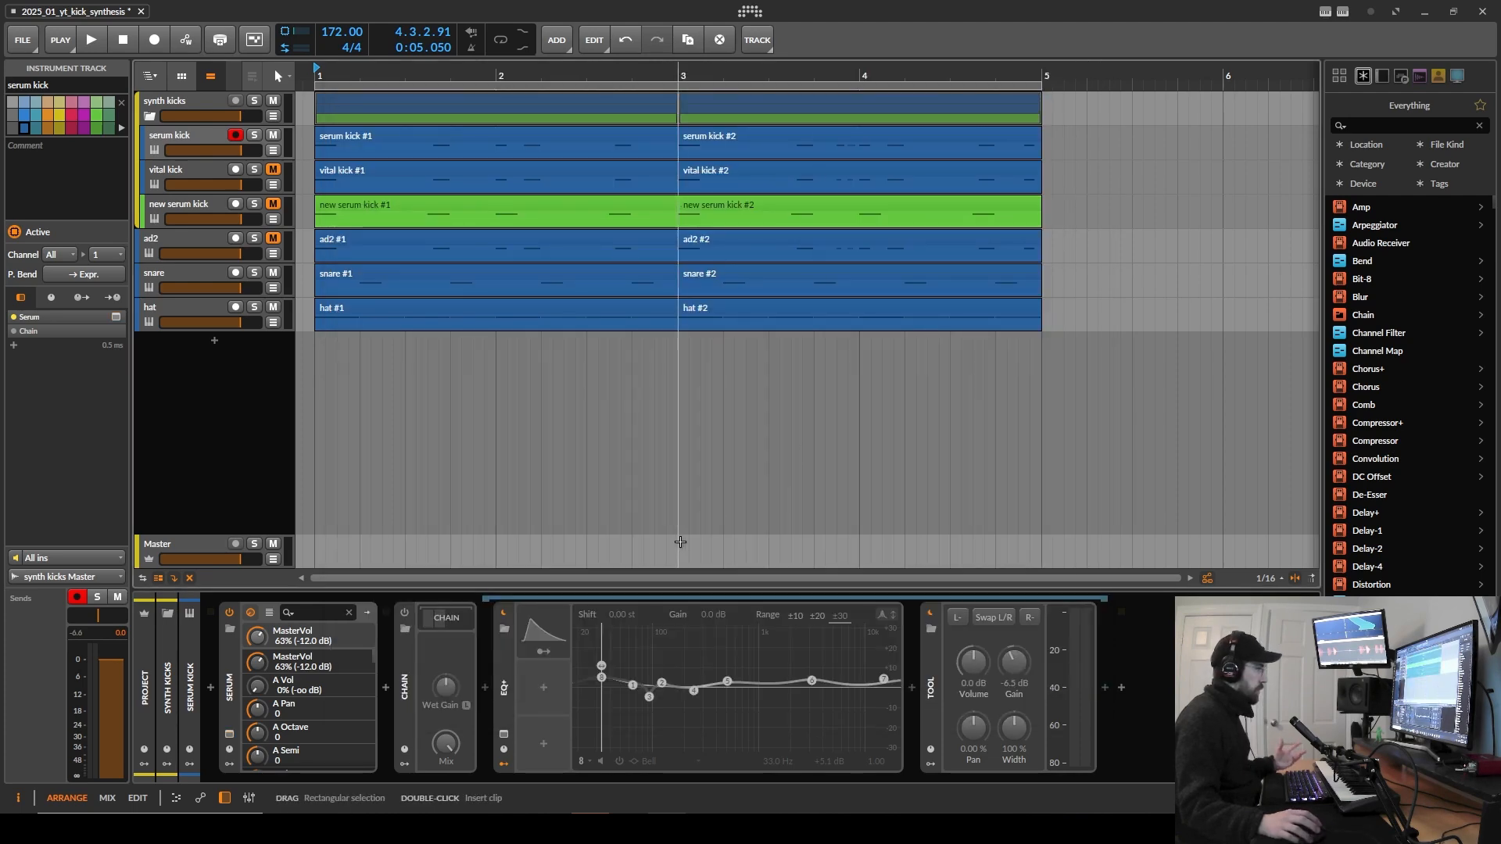
Step: Open the serum kick #1 clip's notes and examine the note velocities across the whole serum kick track
{"action": "double_click", "coordinate": [429, 133]}
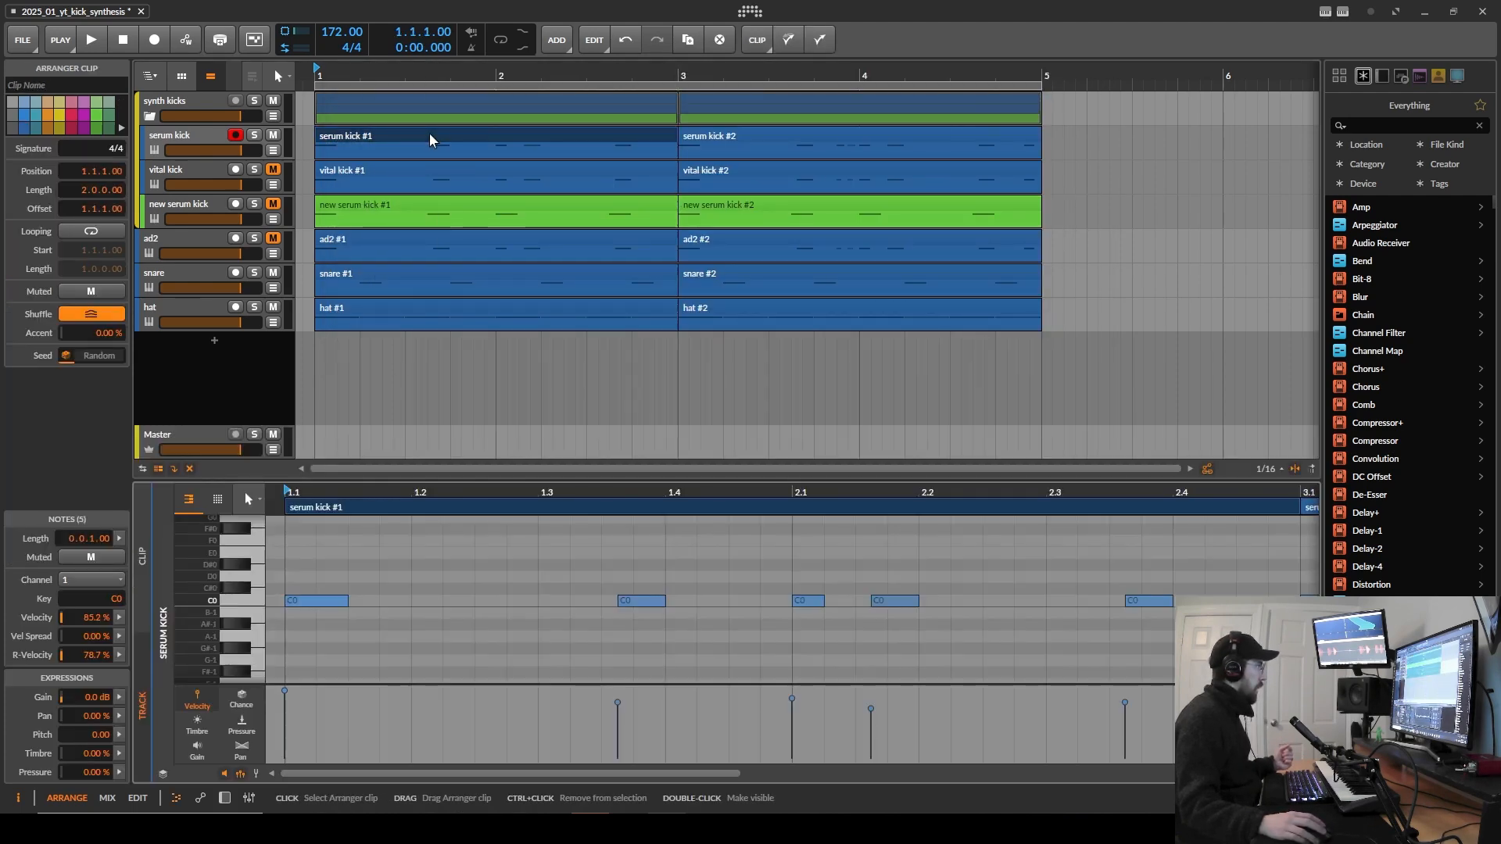
{"action": "left_click", "coordinate": [142, 556]}
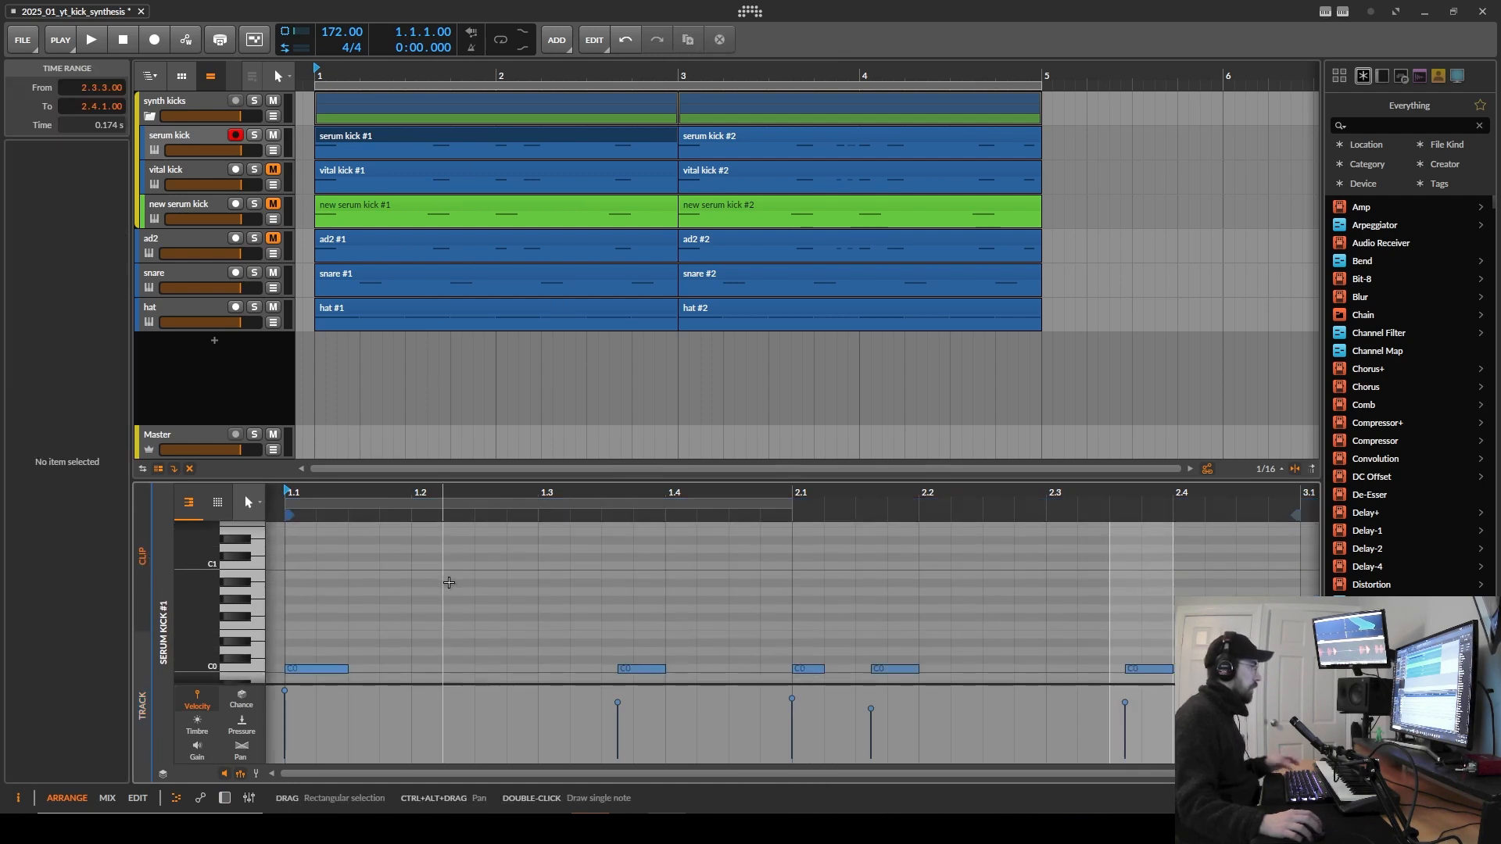
{"action": "scroll", "coordinate": [781, 603], "scroll_direction": "down", "scroll_amount": 2}
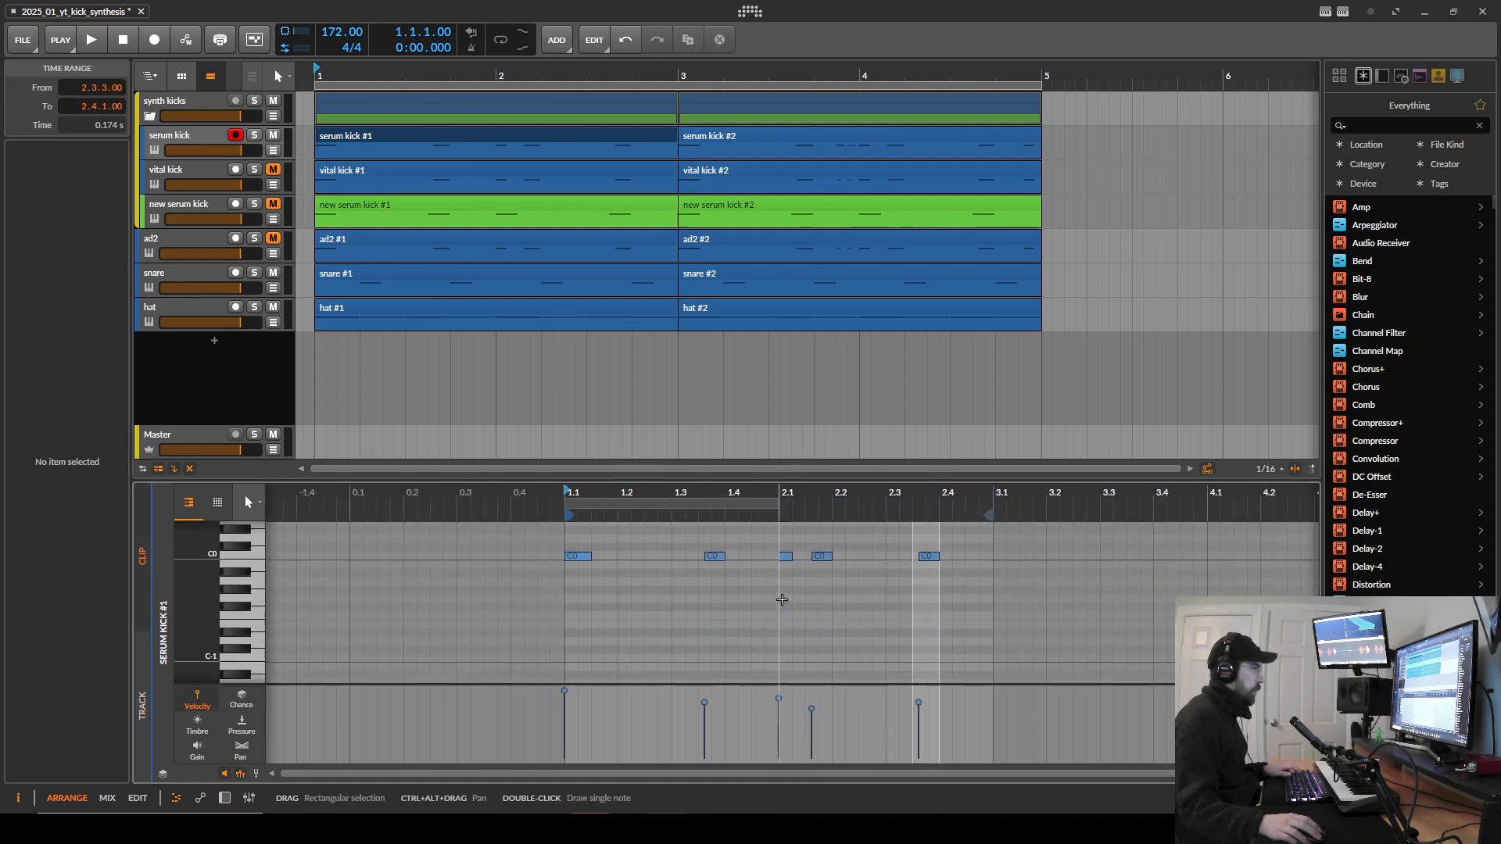
{"action": "scroll", "coordinate": [780, 602], "scroll_direction": "down", "scroll_amount": 2}
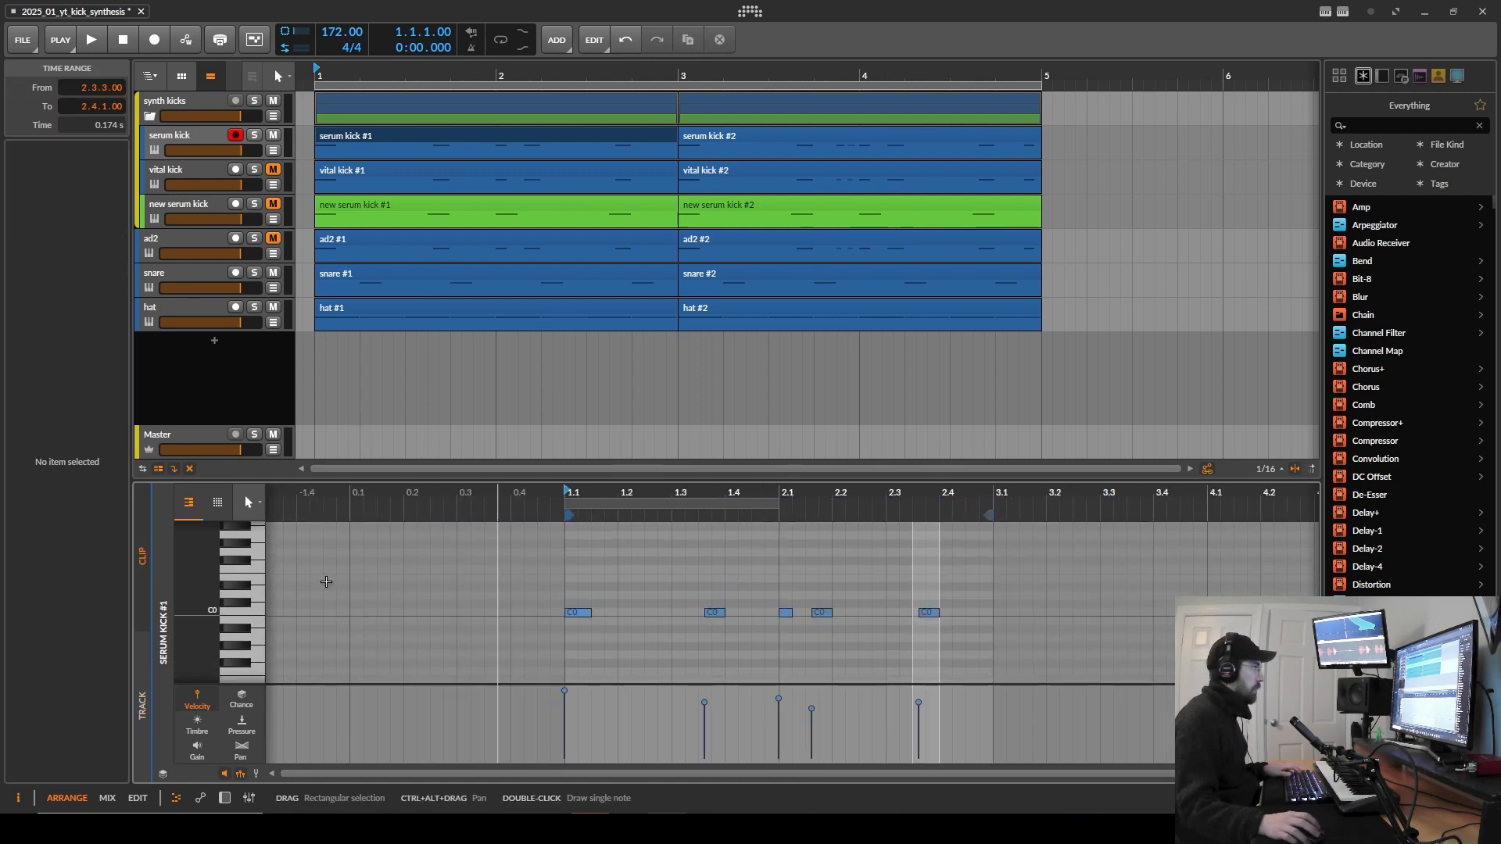
{"action": "left_click", "coordinate": [142, 706]}
{"action": "scroll", "coordinate": [714, 605], "scroll_direction": "down", "scroll_amount": 4}
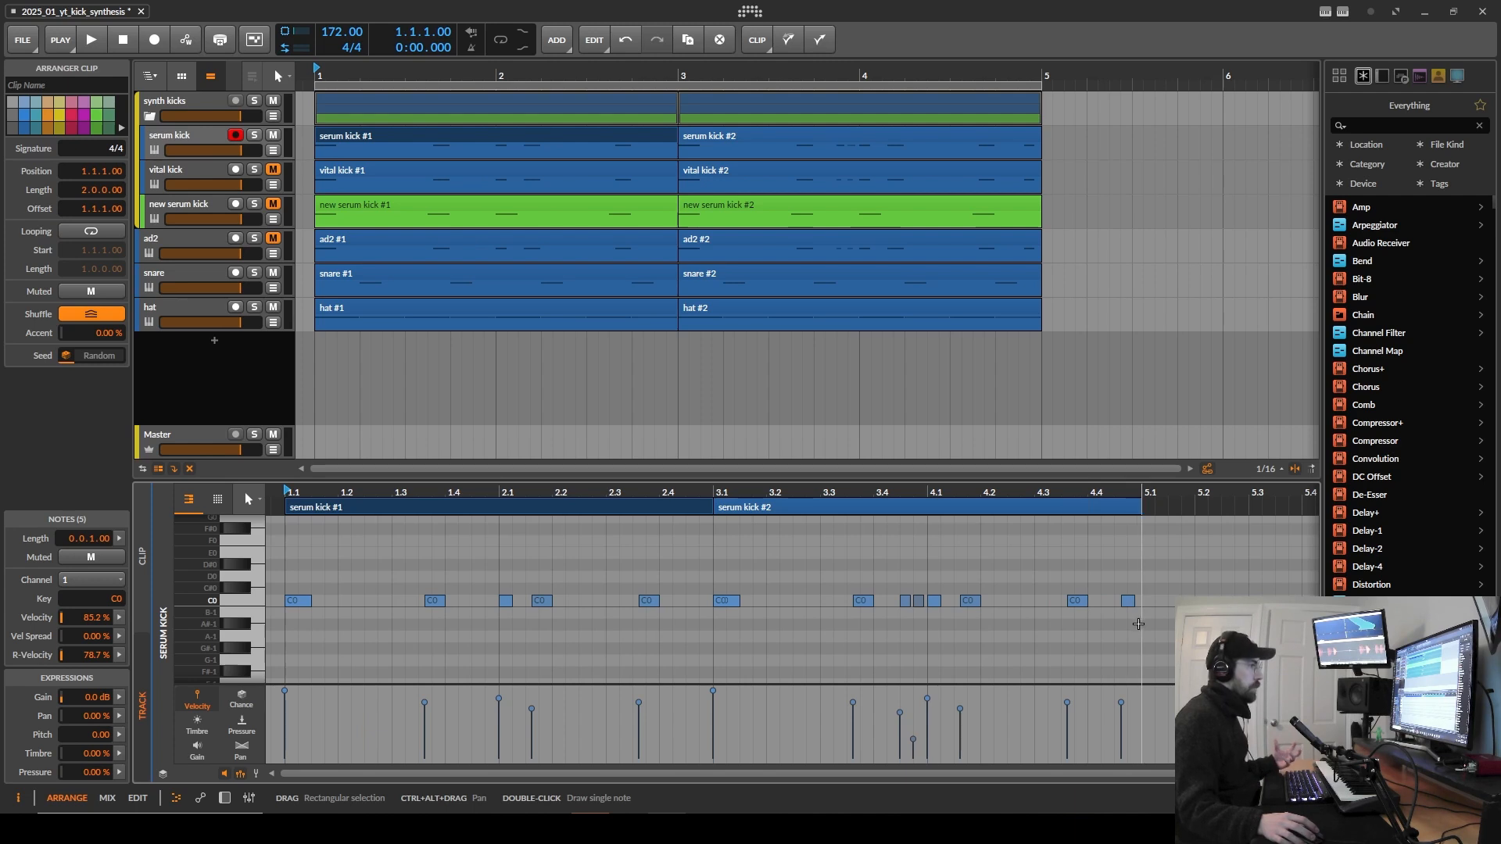
Step: Solo the serum kick track, audition it with all note velocities raised to 100 %, and undo the velocity change
{"action": "left_click_drag", "start_coordinate": [1148, 623], "coordinate": [285, 566]}
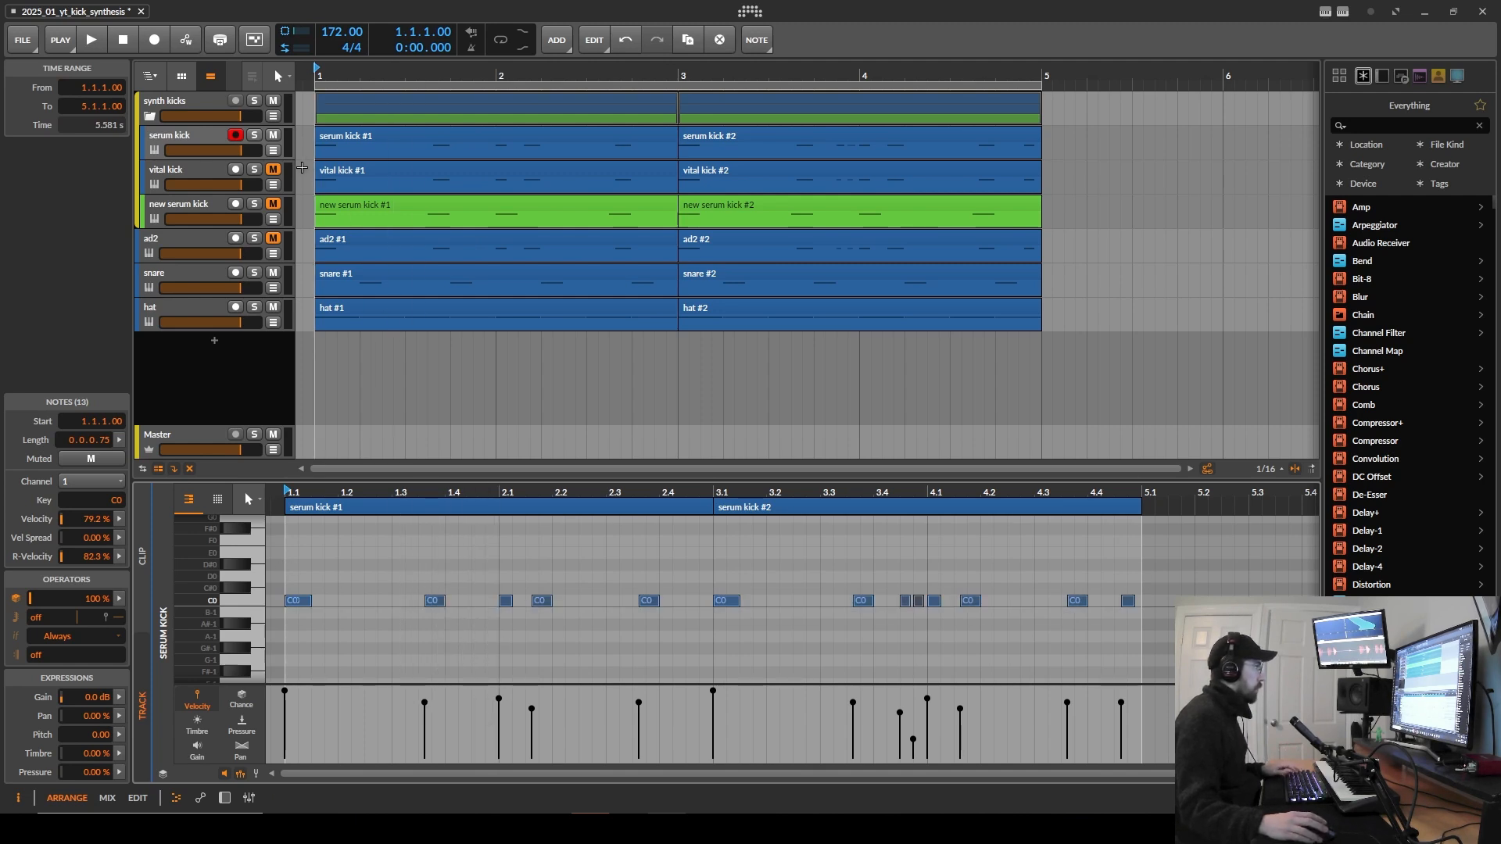
{"action": "left_click", "coordinate": [254, 134]}
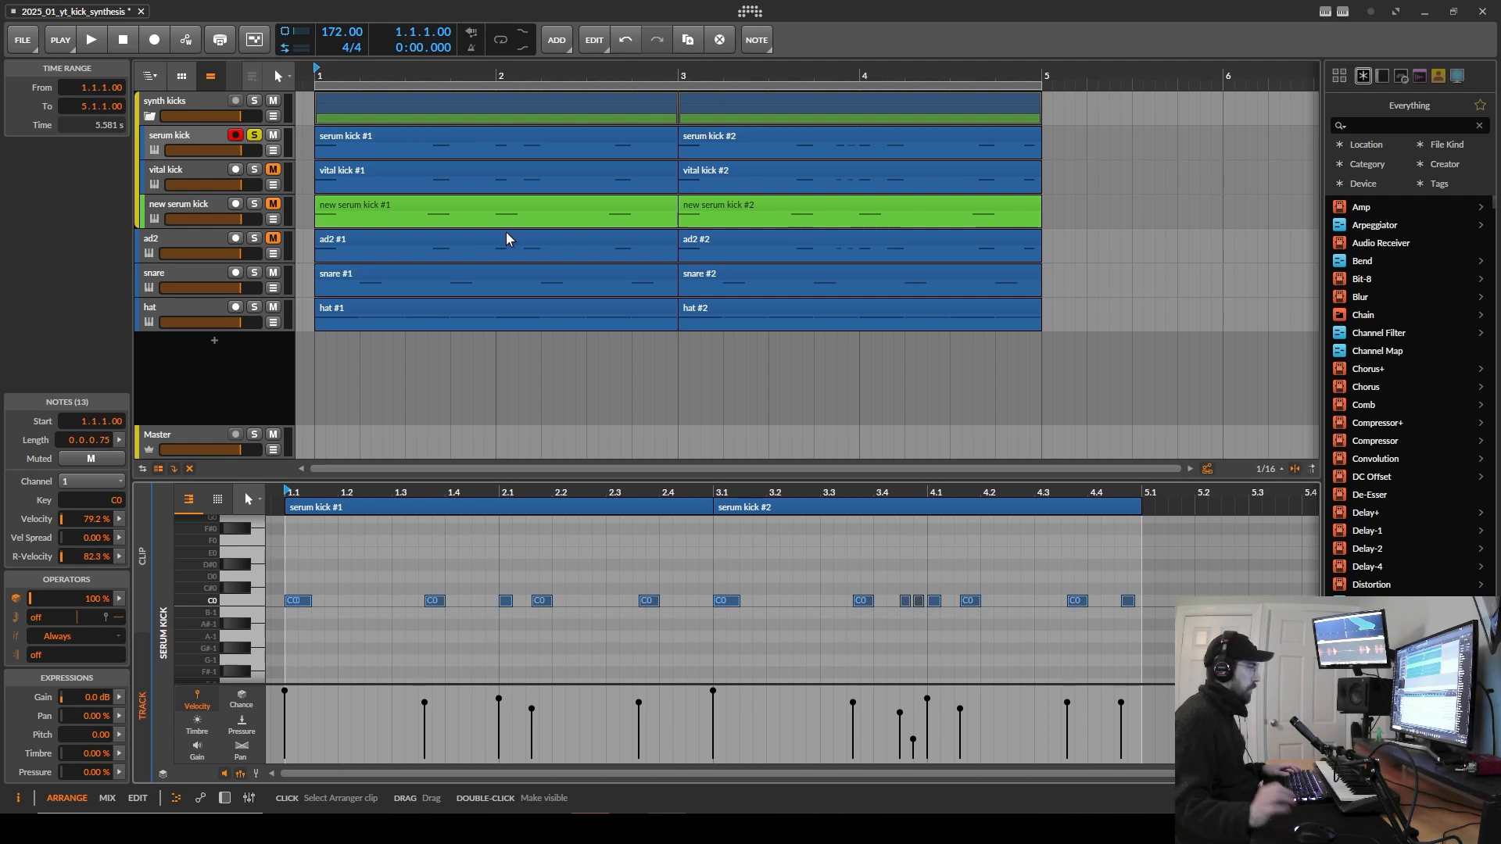
{"action": "left_click_drag", "start_coordinate": [428, 706], "coordinate": [432, 548]}
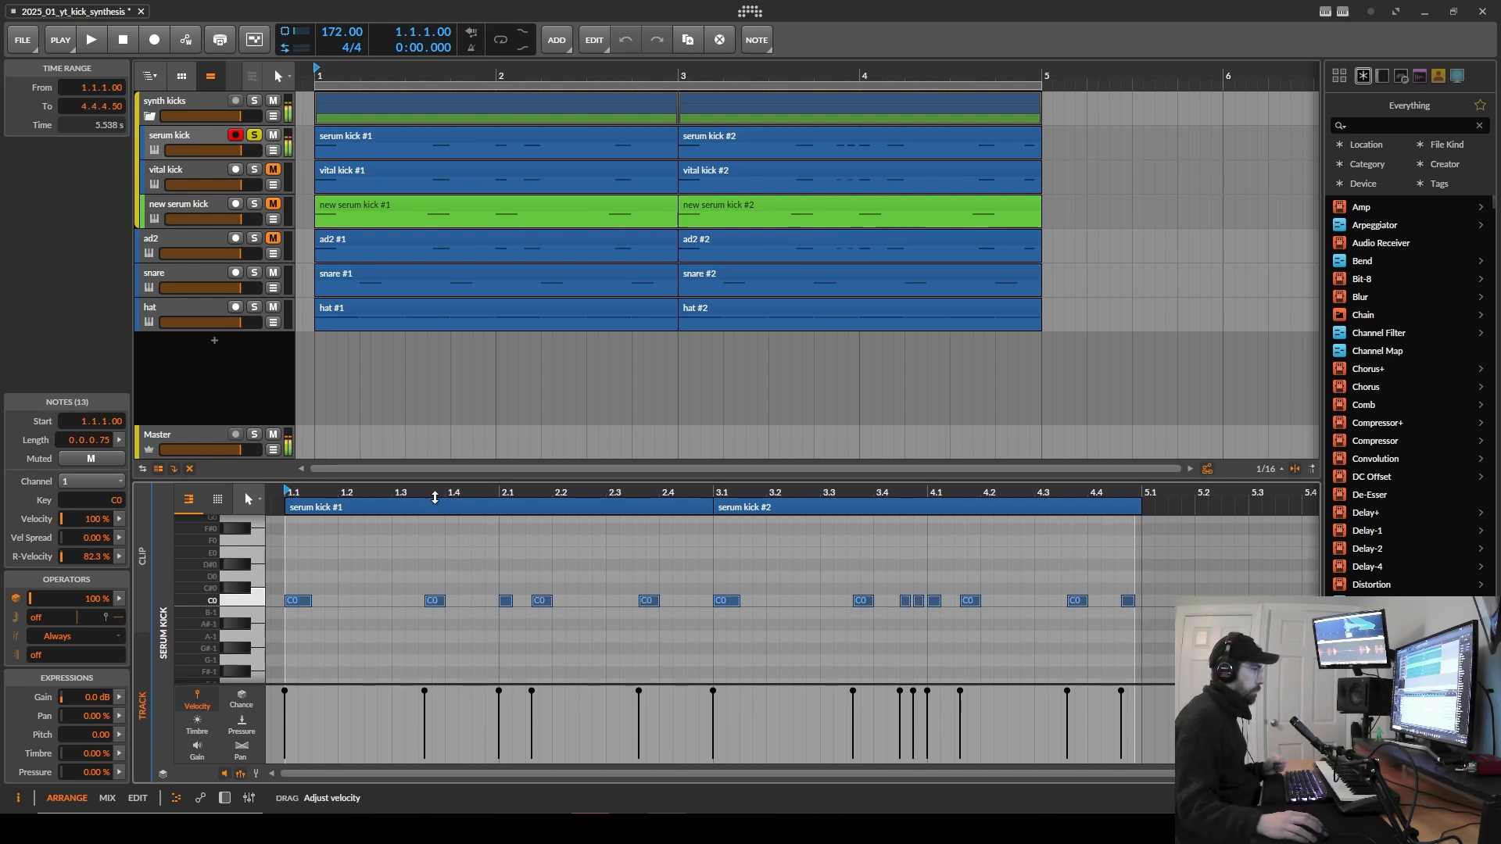
{"action": "key", "text": "space"}
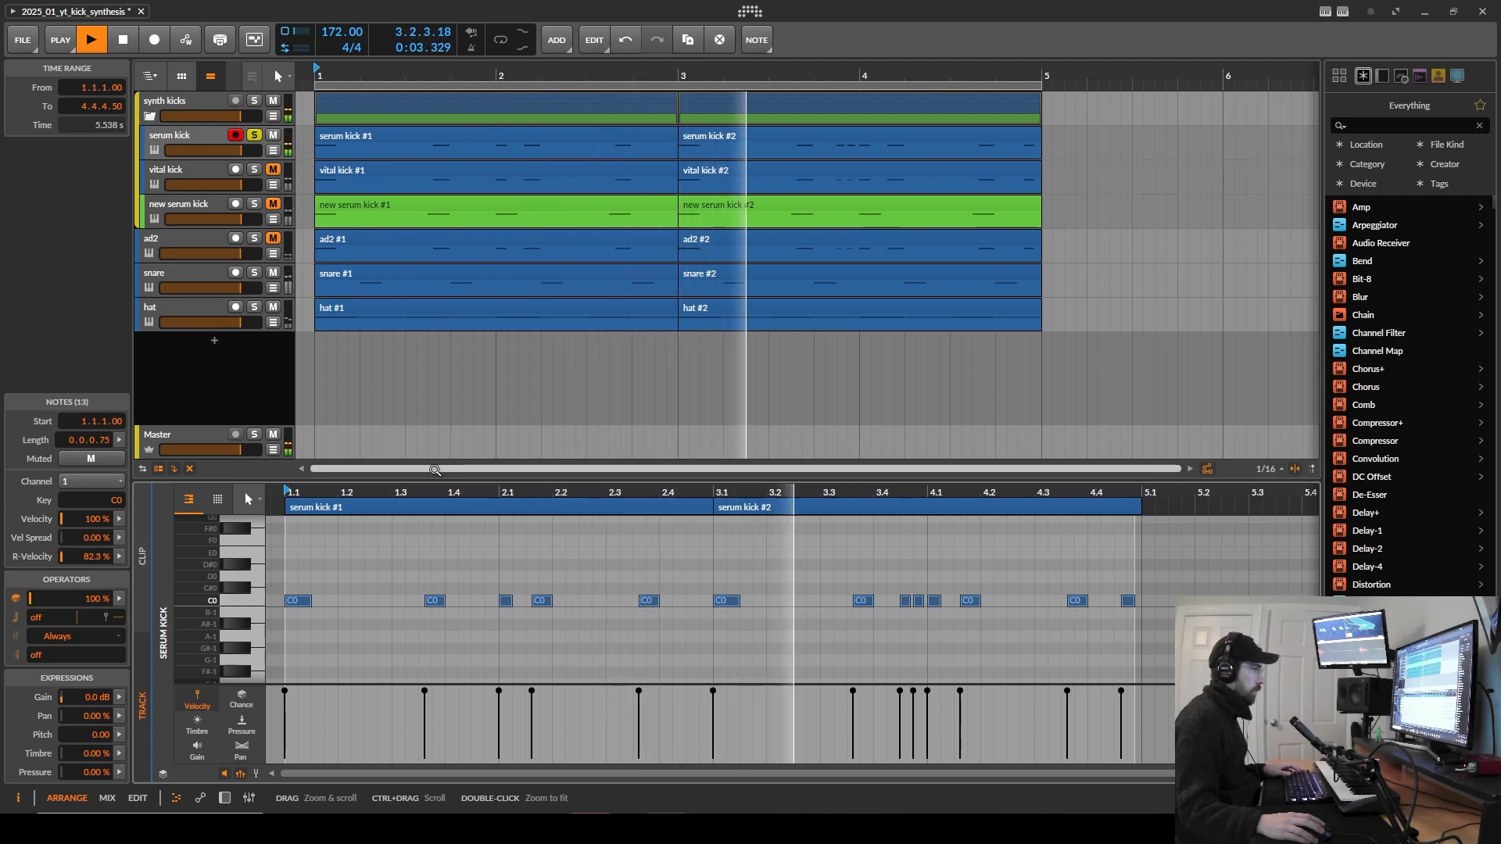
{"action": "key", "text": "space"}
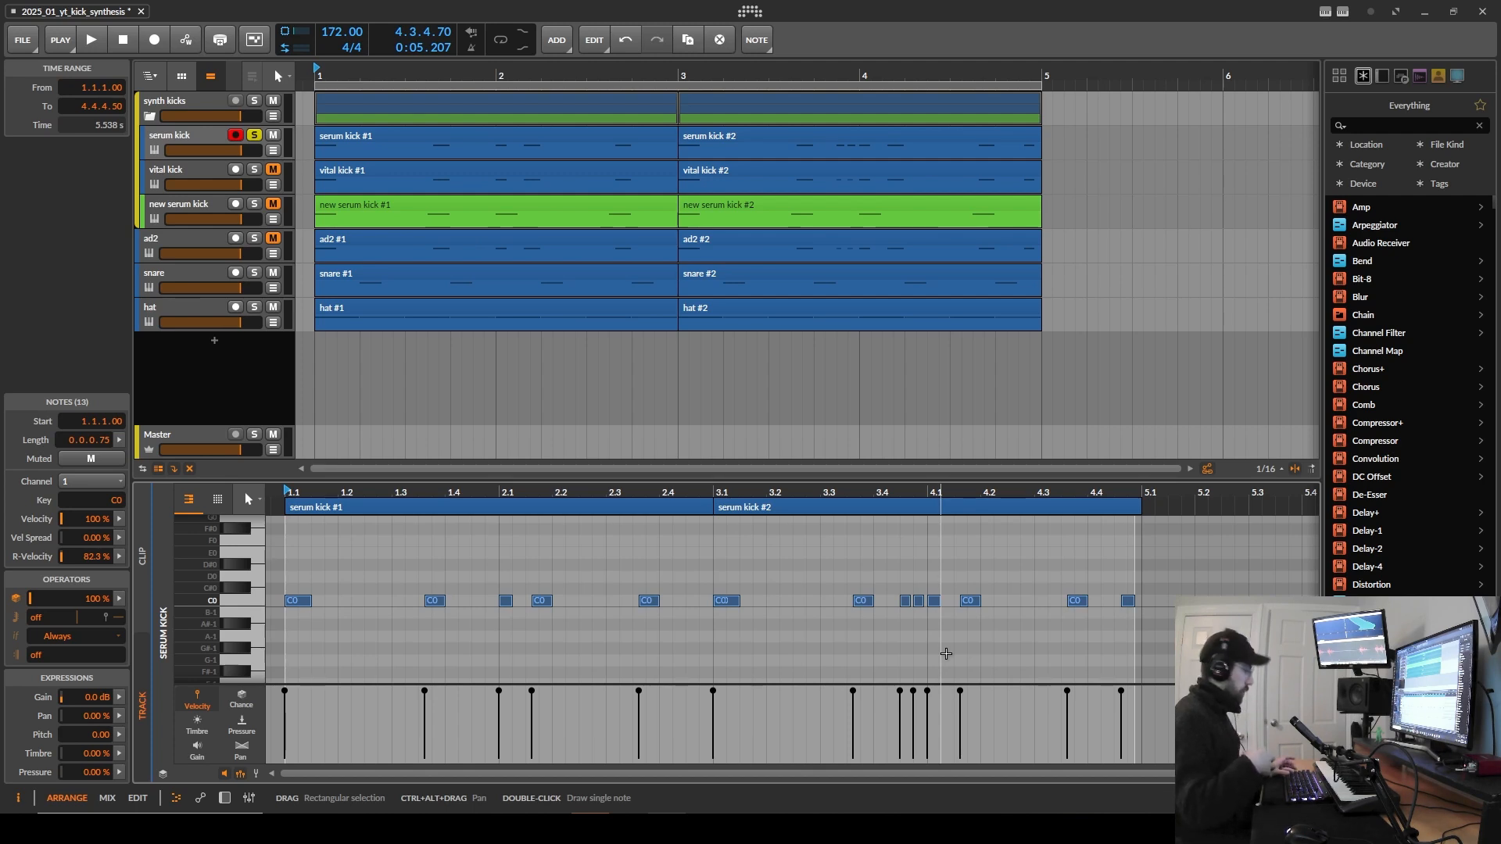
{"action": "key", "text": "ctrl+z"}
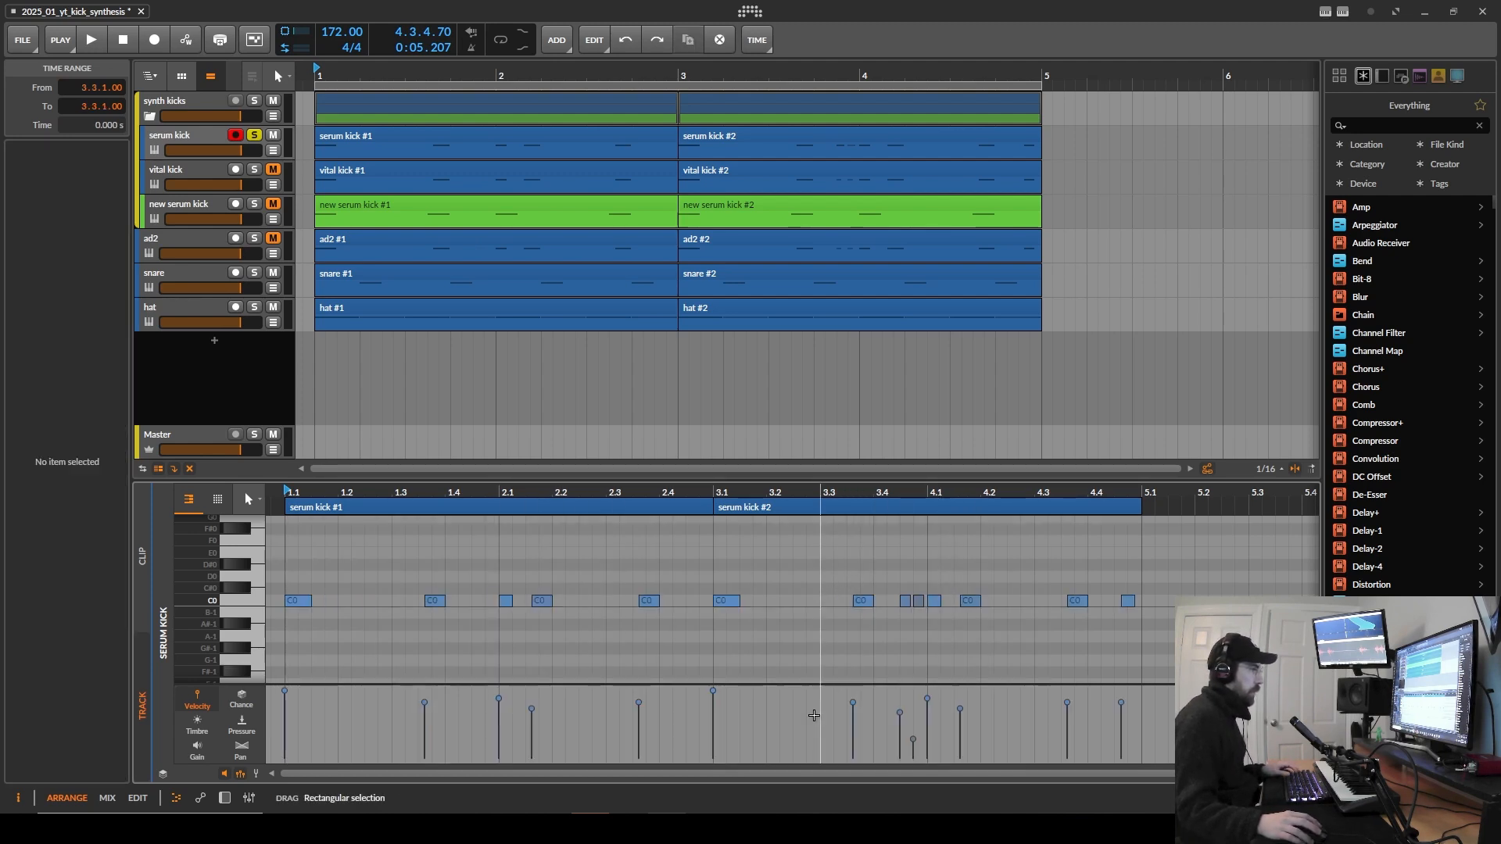
Step: Try a higher velocity on the quietest note in serum kick #2, undo it, and audition the original pattern
{"action": "left_click", "coordinate": [914, 739]}
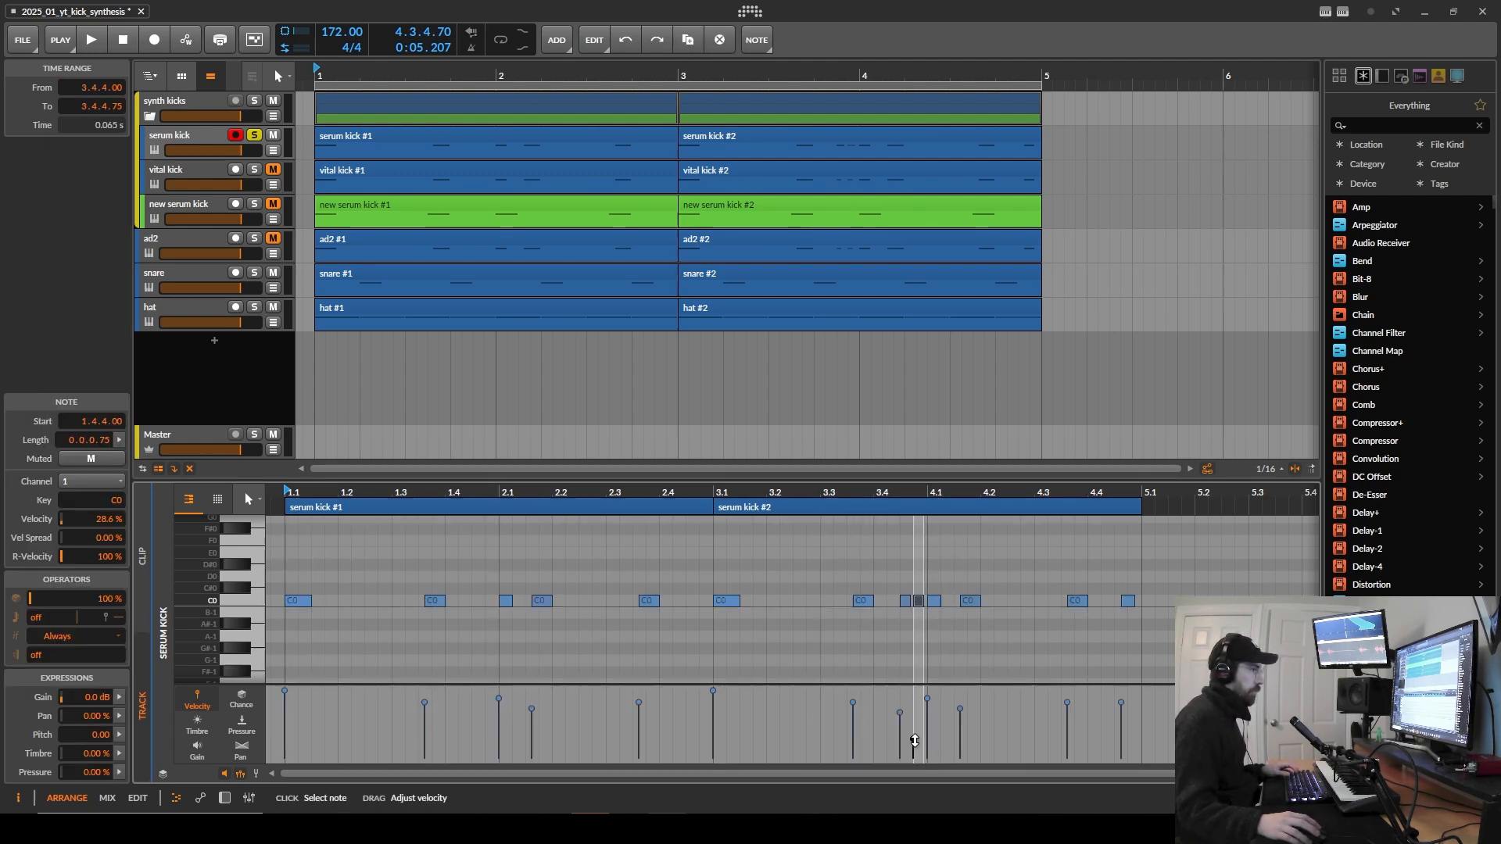
{"action": "left_click_drag", "start_coordinate": [914, 739], "coordinate": [915, 693]}
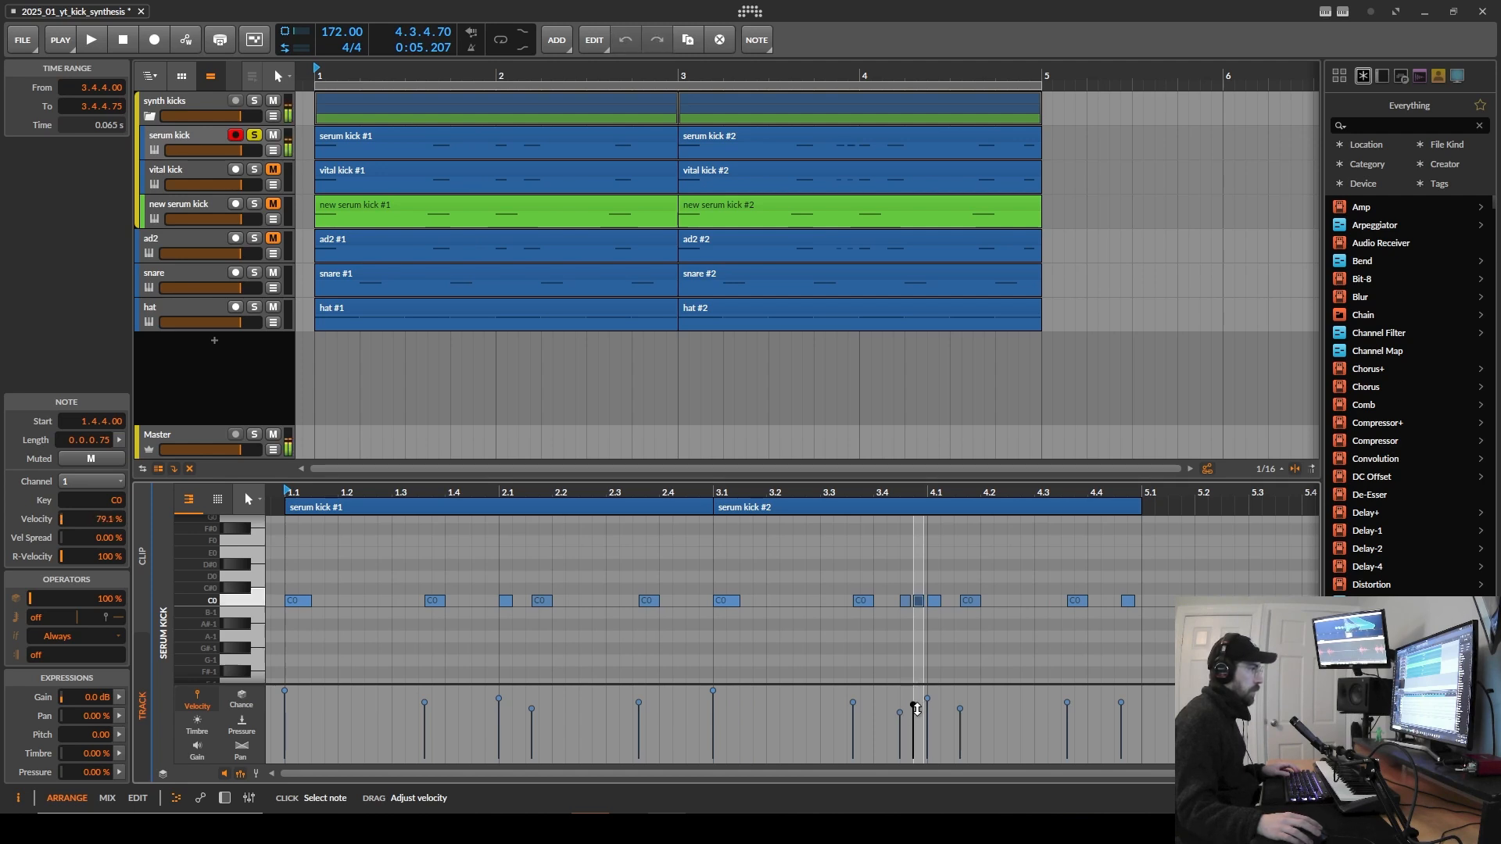
{"action": "key", "text": "ctrl+z"}
{"action": "key", "text": "space"}
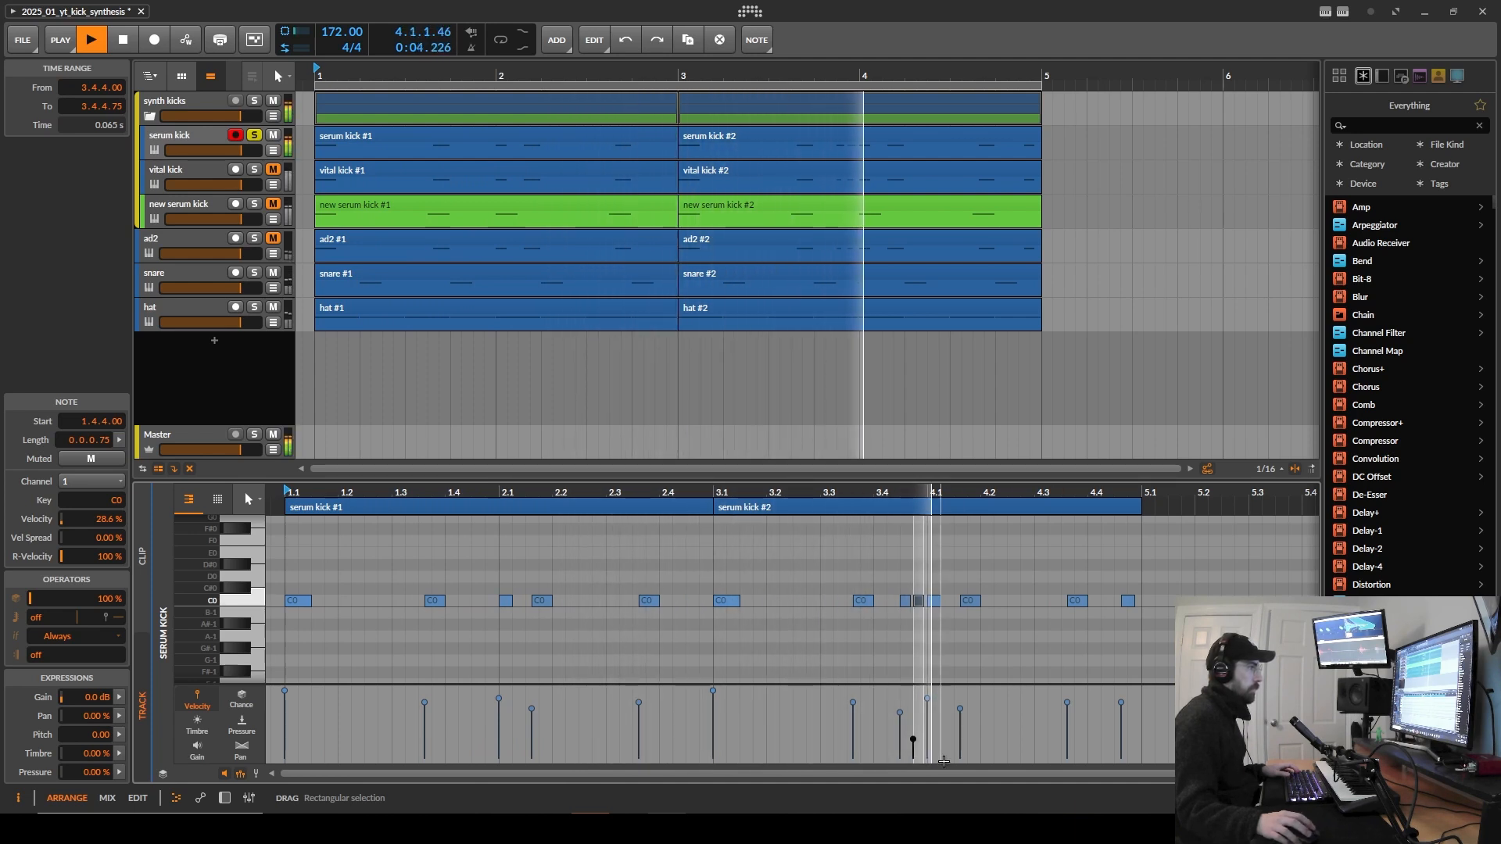
{"action": "key", "text": "space"}
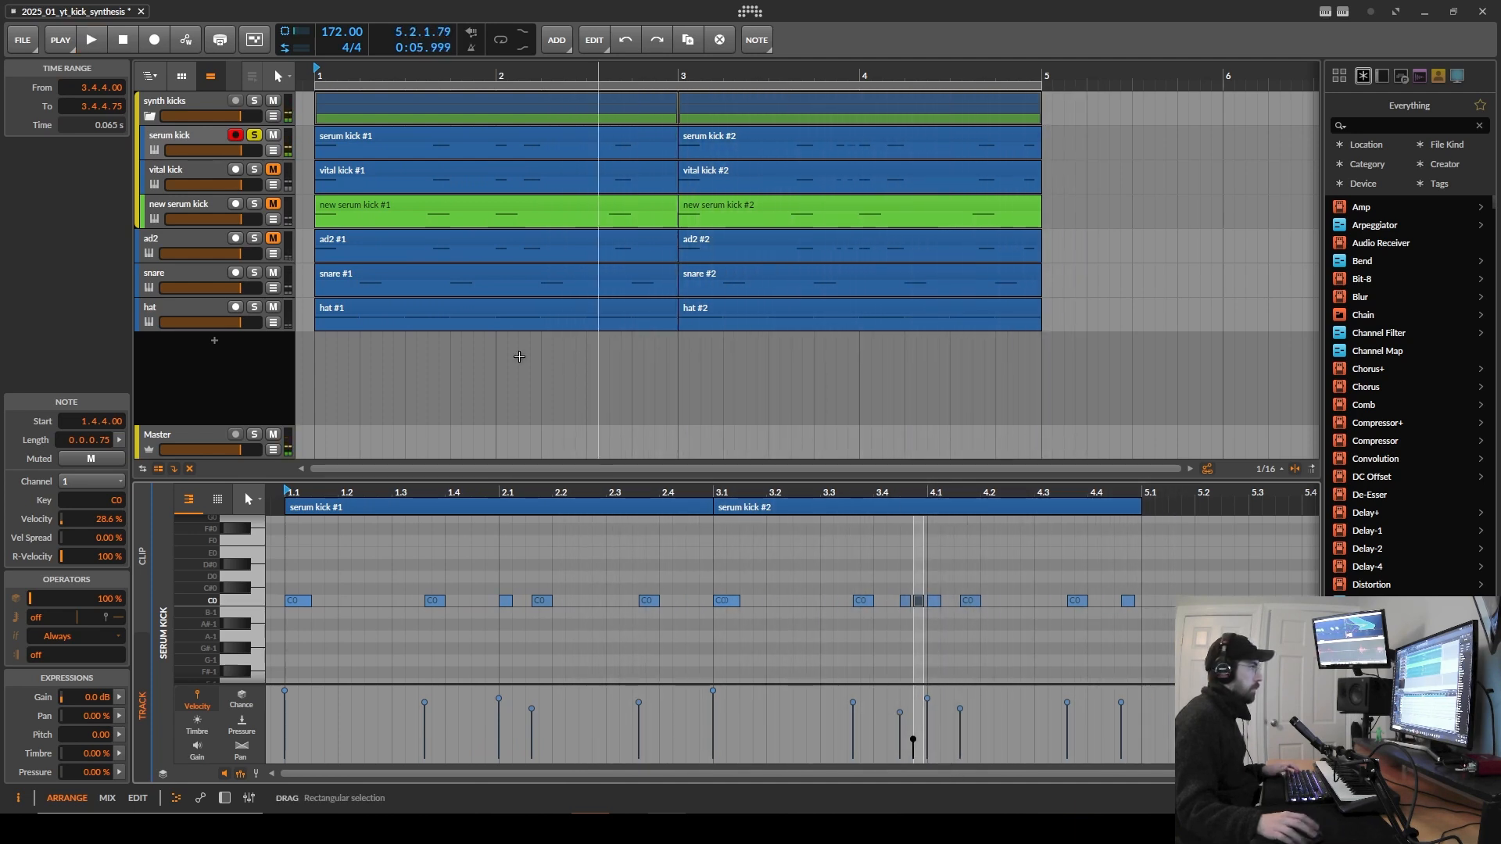
Step: Reopen the serum kick's Serum synth and bend the velocity modulation curve into a gentle convex shape, auditioning the change
{"action": "double_click", "coordinate": [214, 141]}
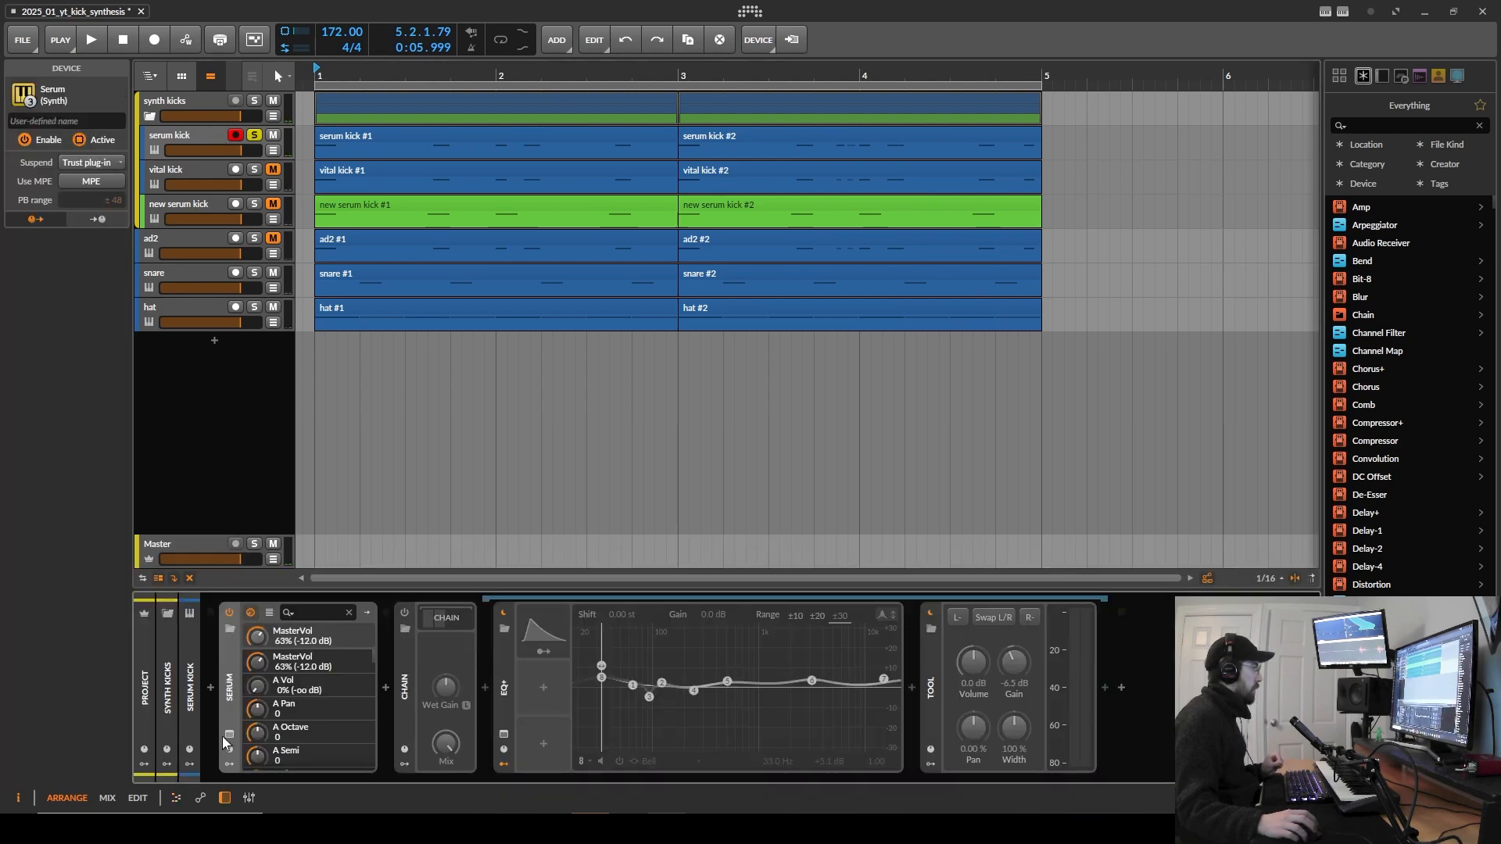
{"action": "left_click", "coordinate": [230, 734]}
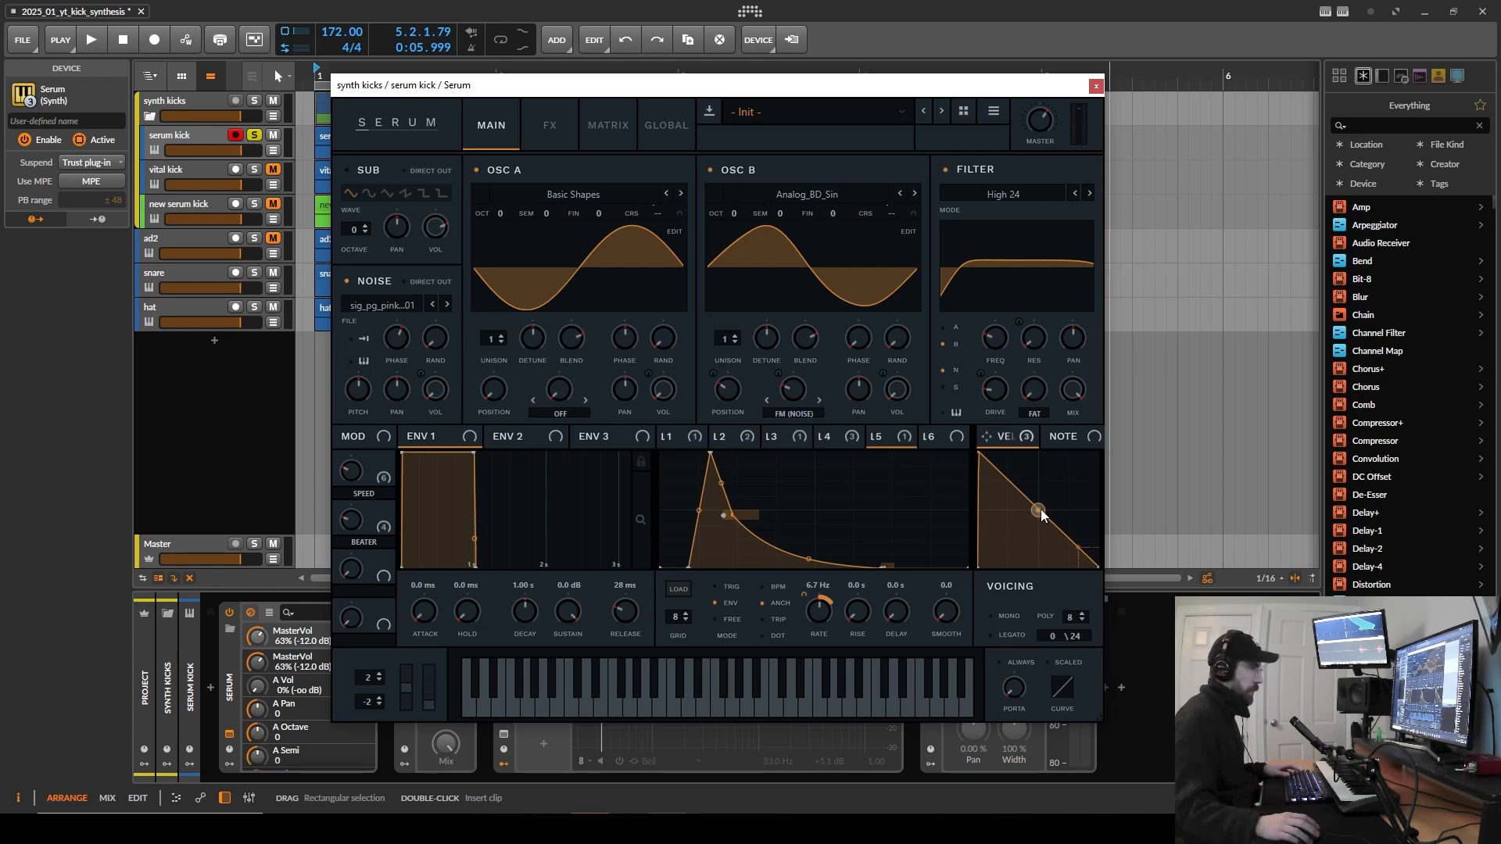
{"action": "key", "text": "space"}
{"action": "left_click_drag", "start_coordinate": [1040, 512], "coordinate": [1064, 445]}
{"action": "key", "text": "space"}
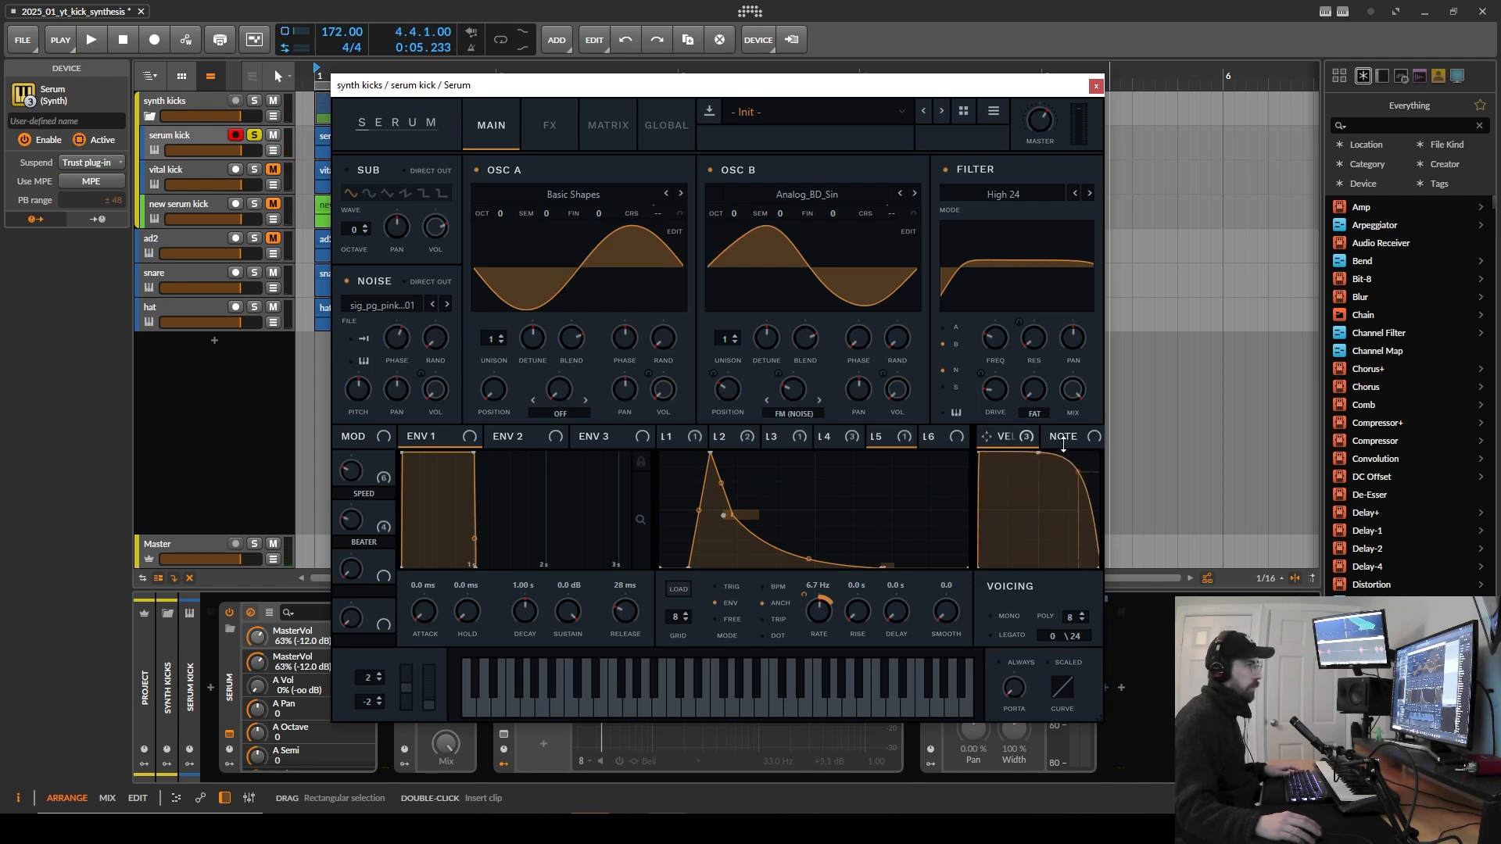
{"action": "left_click_drag", "start_coordinate": [1063, 445], "coordinate": [1037, 474]}
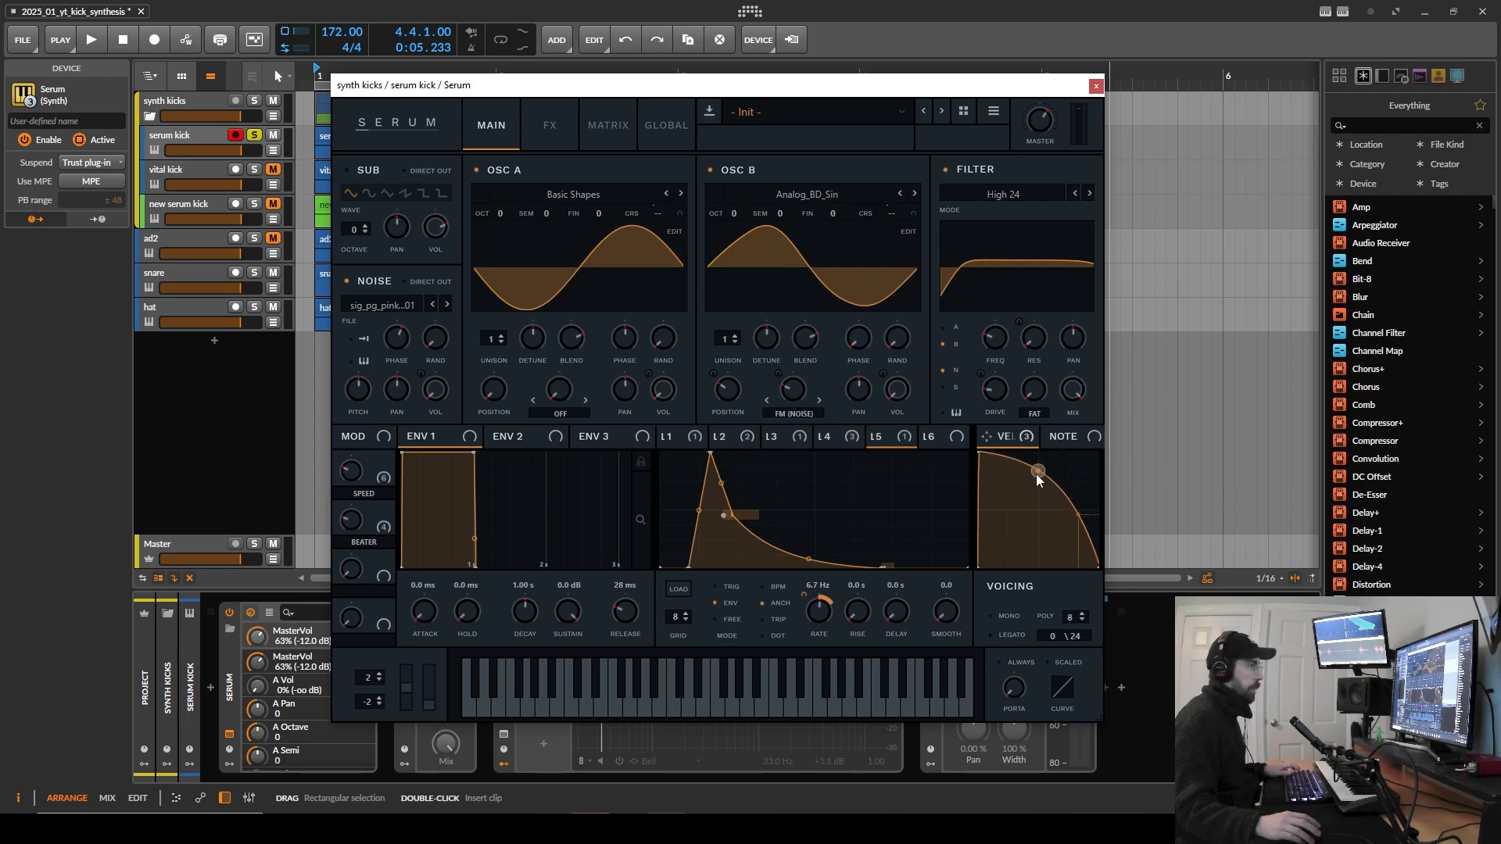
Step: Straighten the velocity modulation curve back to a linear falling slope and close the Serum window
{"action": "left_click_drag", "start_coordinate": [1038, 479], "coordinate": [1044, 491]}
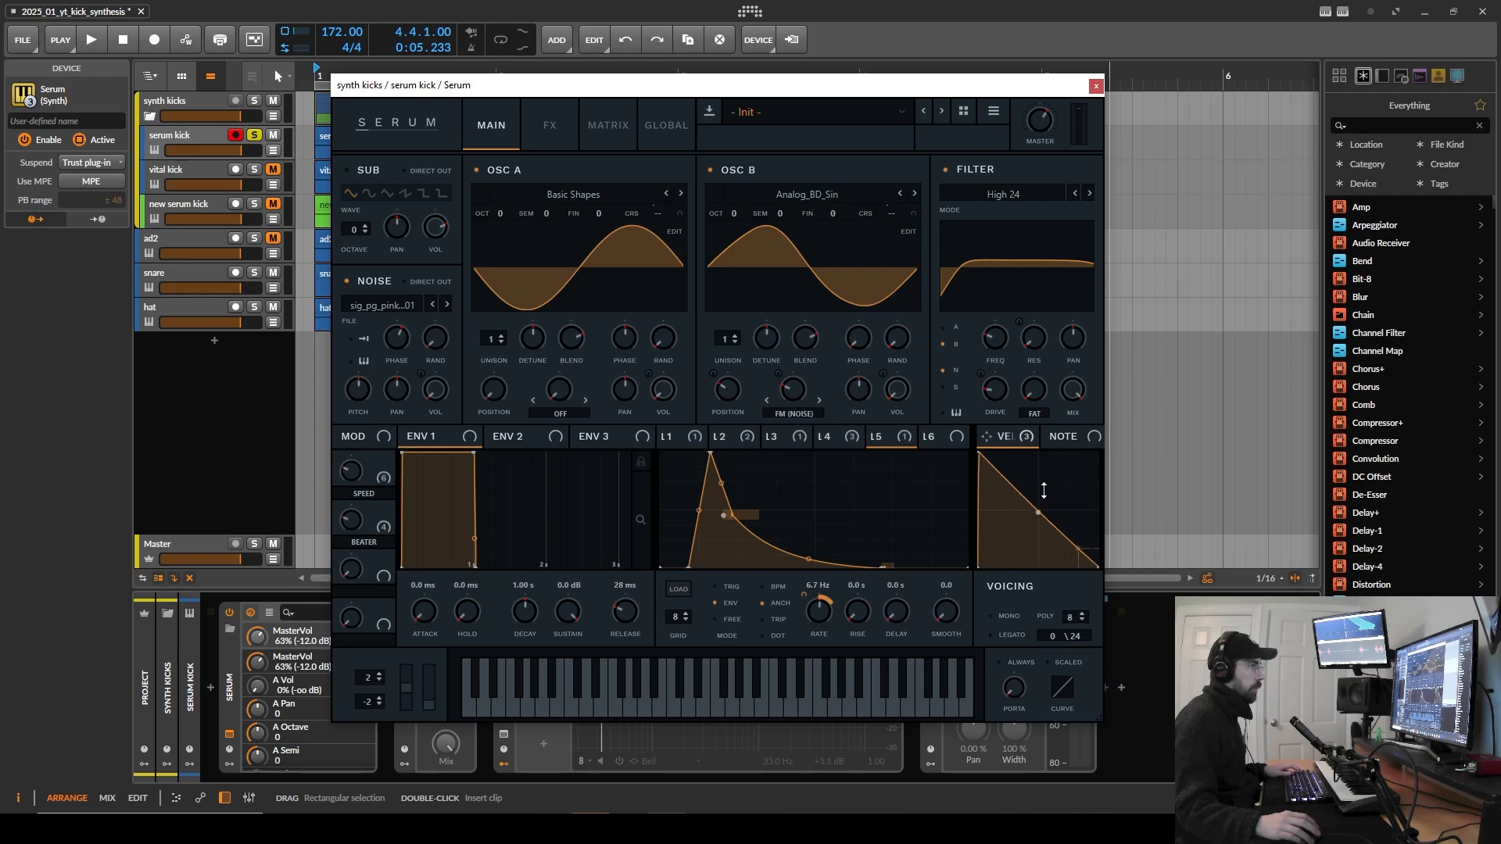
{"action": "left_click_drag", "start_coordinate": [1044, 490], "coordinate": [1044, 489]}
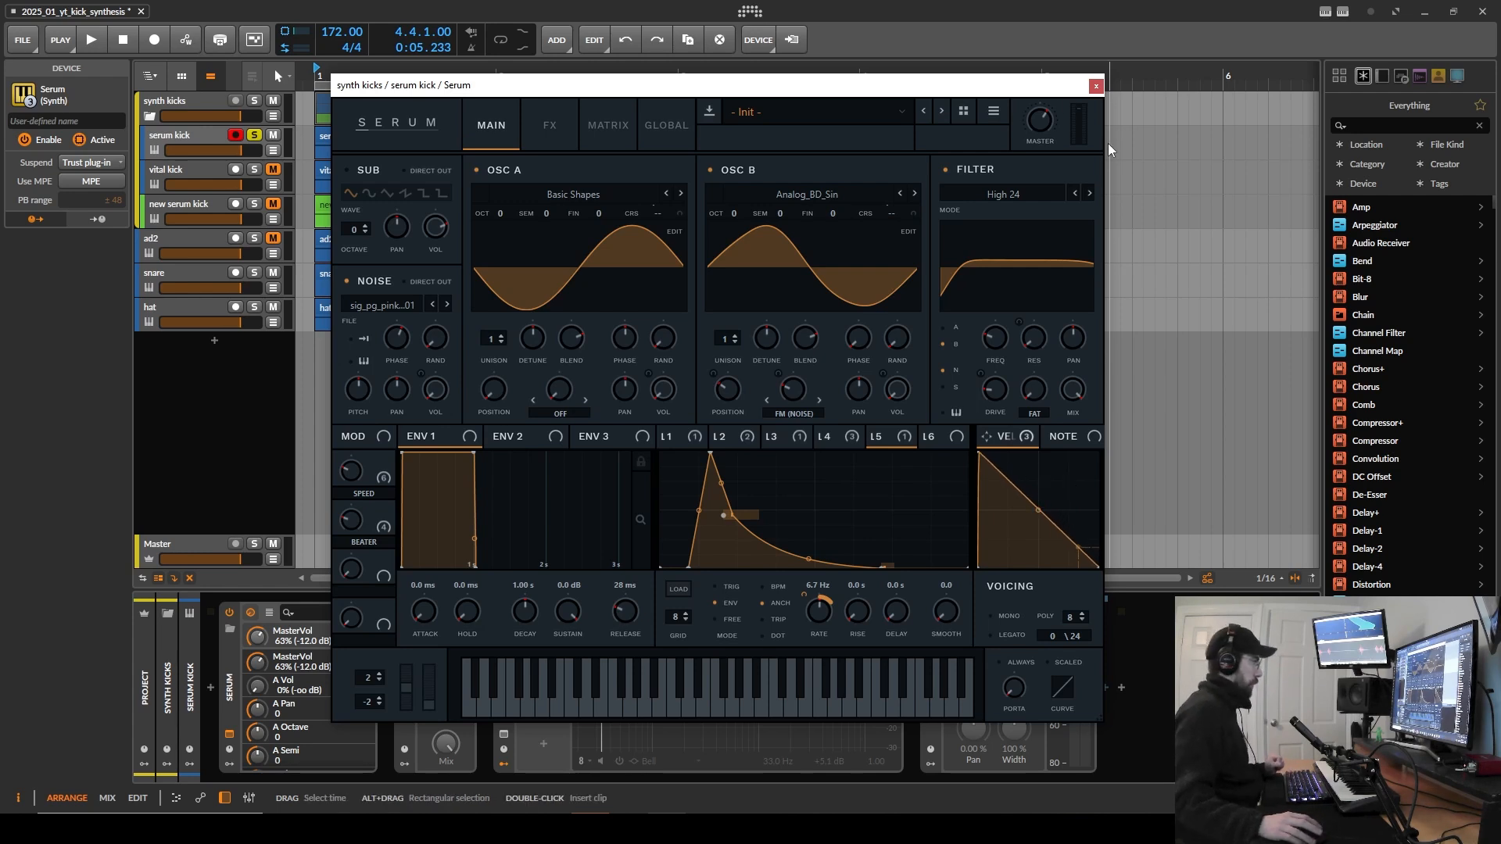
{"action": "left_click", "coordinate": [1096, 85]}
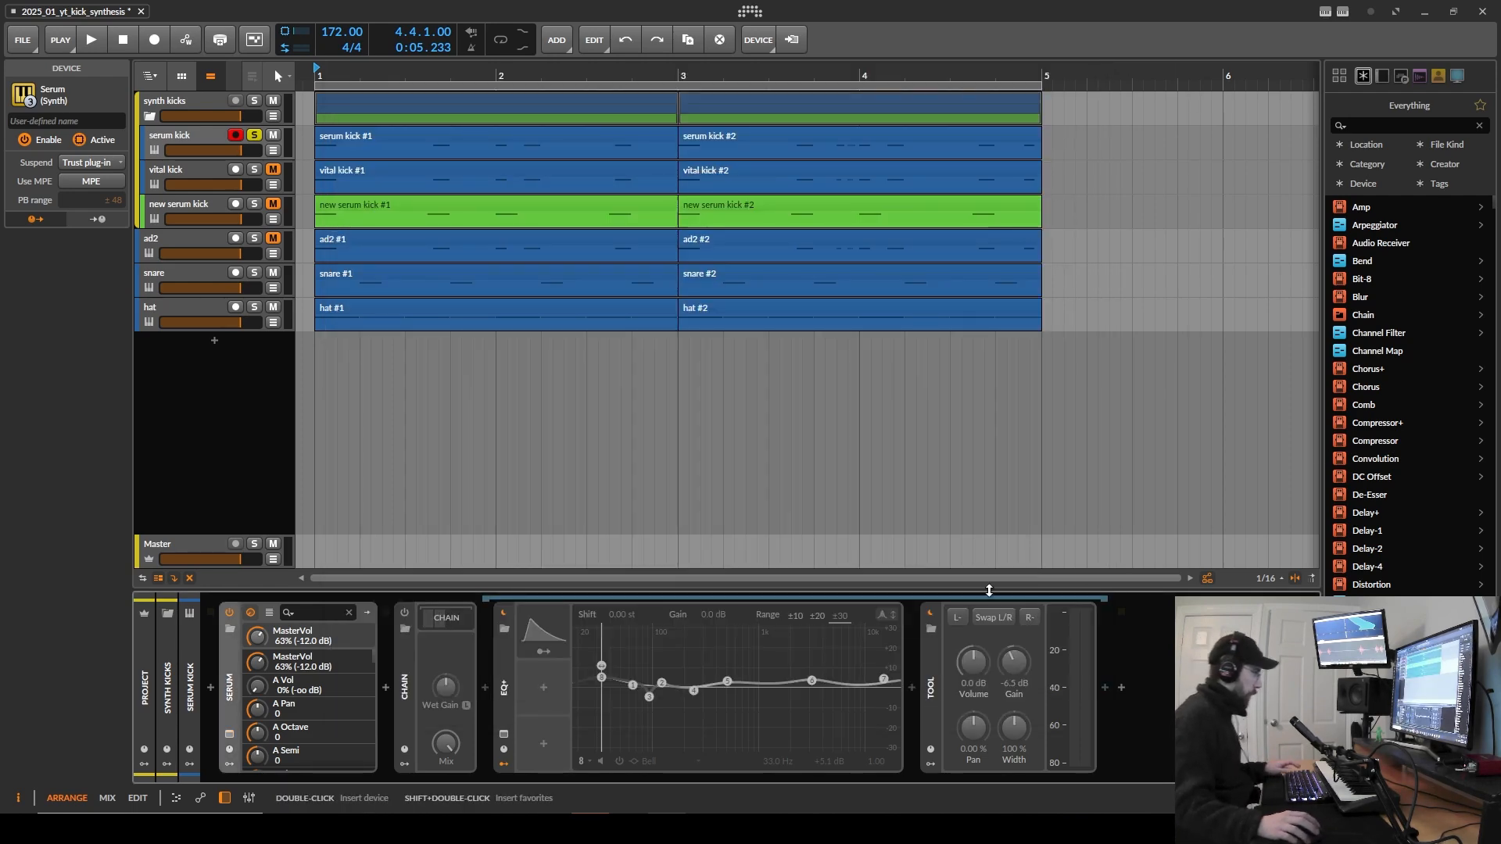
Step: Enable the serum kick's effects Chain and audition it with the EQ+ Segments modulator expanded and the large EQ+ view open
{"action": "left_click", "coordinate": [404, 615]}
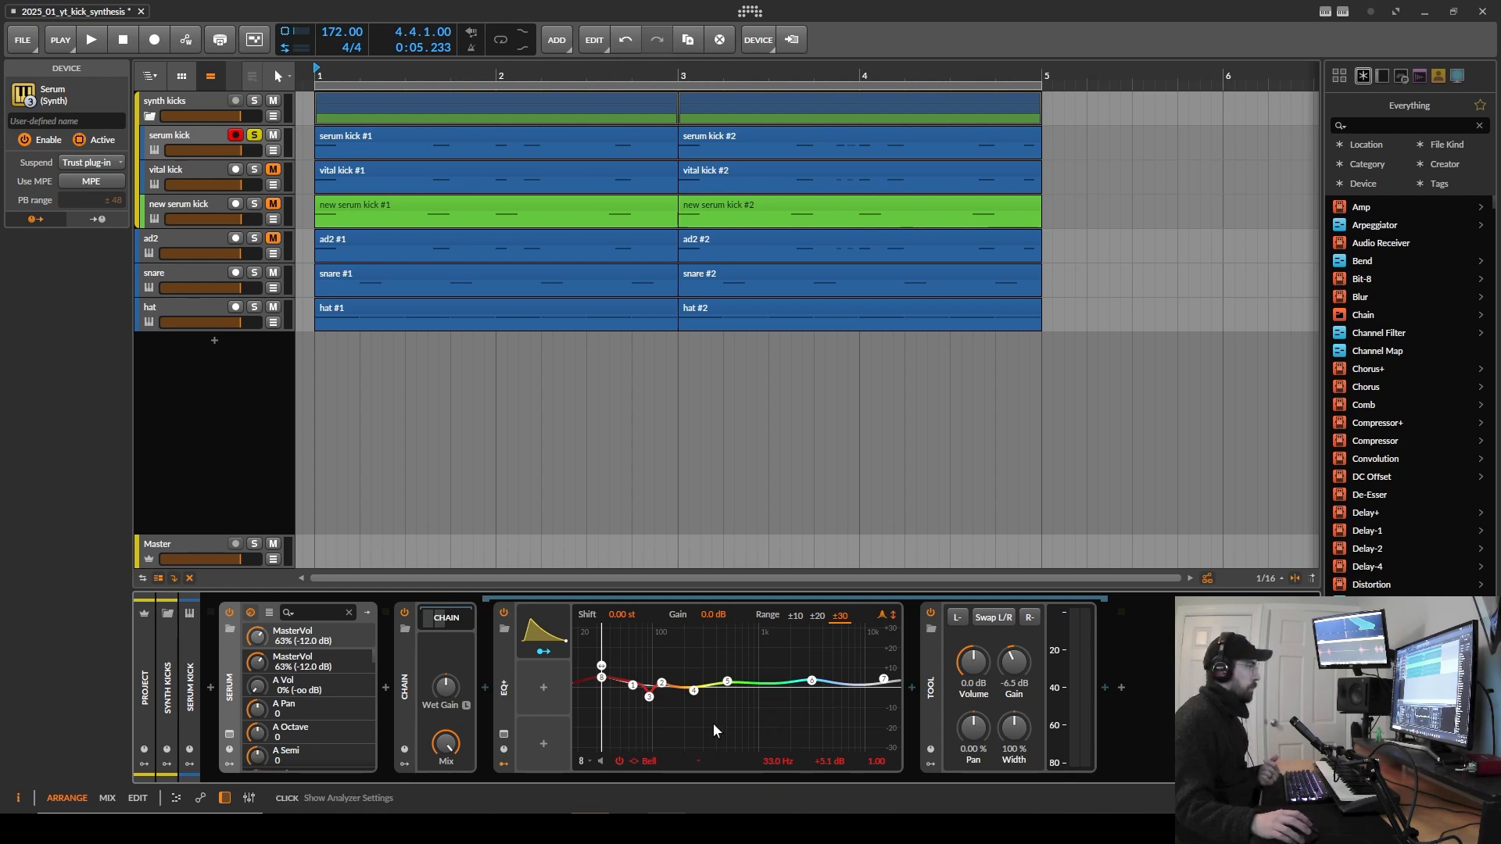
{"action": "left_click", "coordinate": [548, 628]}
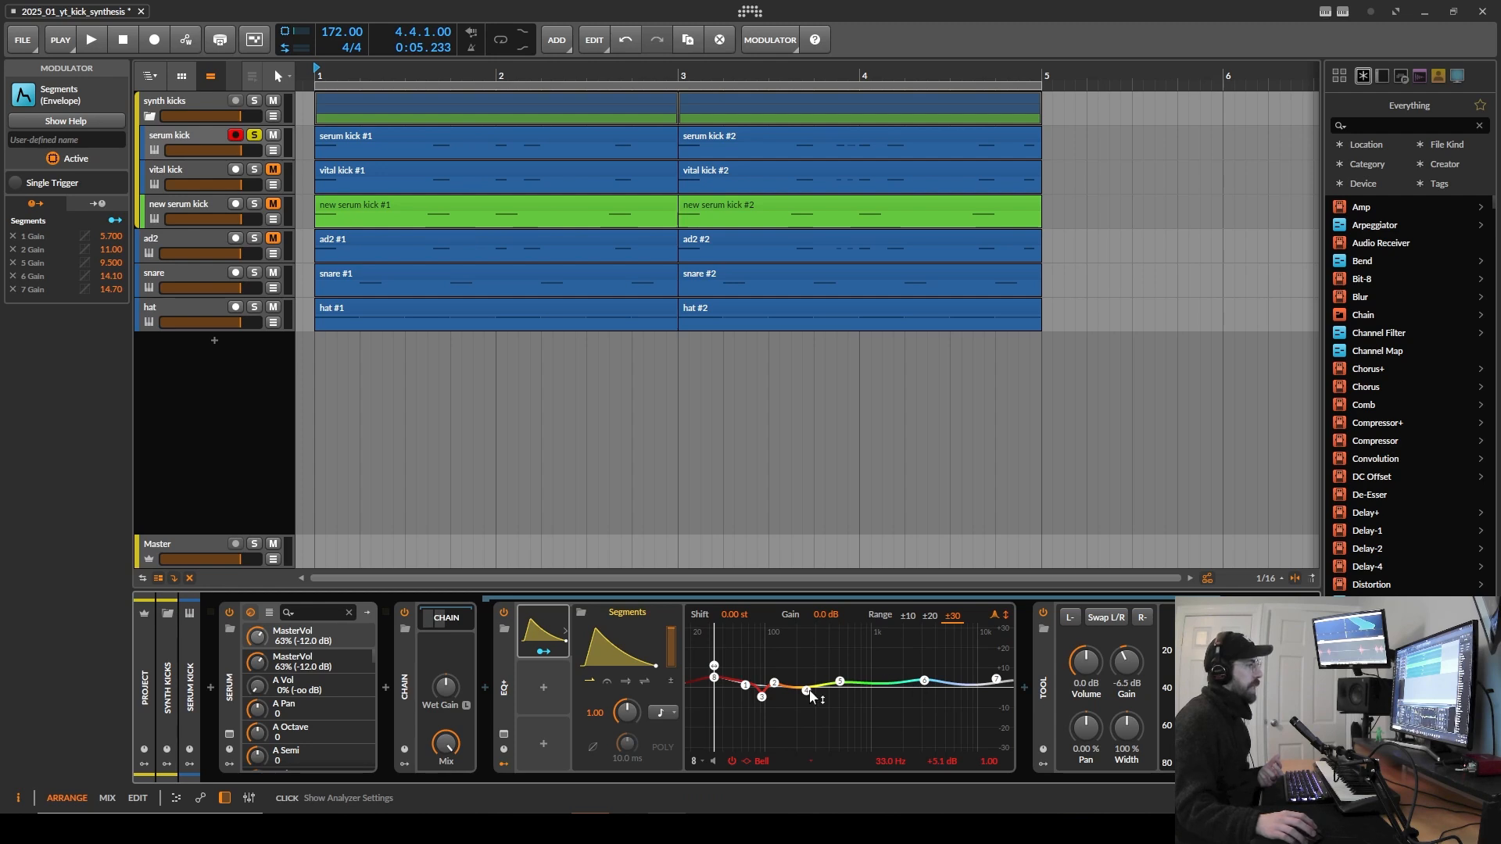
{"action": "left_click", "coordinate": [504, 735]}
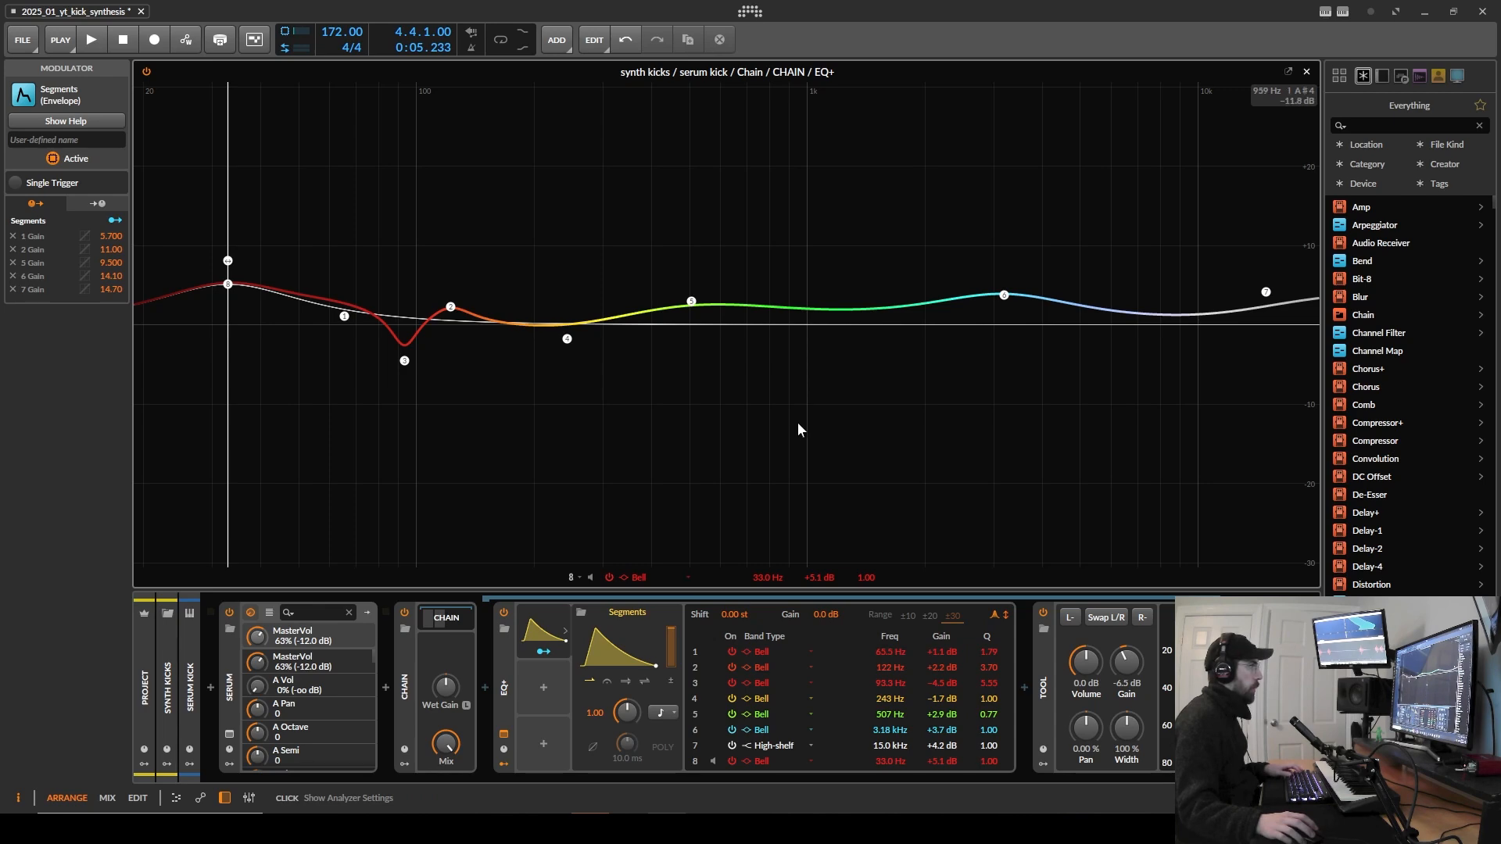
{"action": "key", "text": "space"}
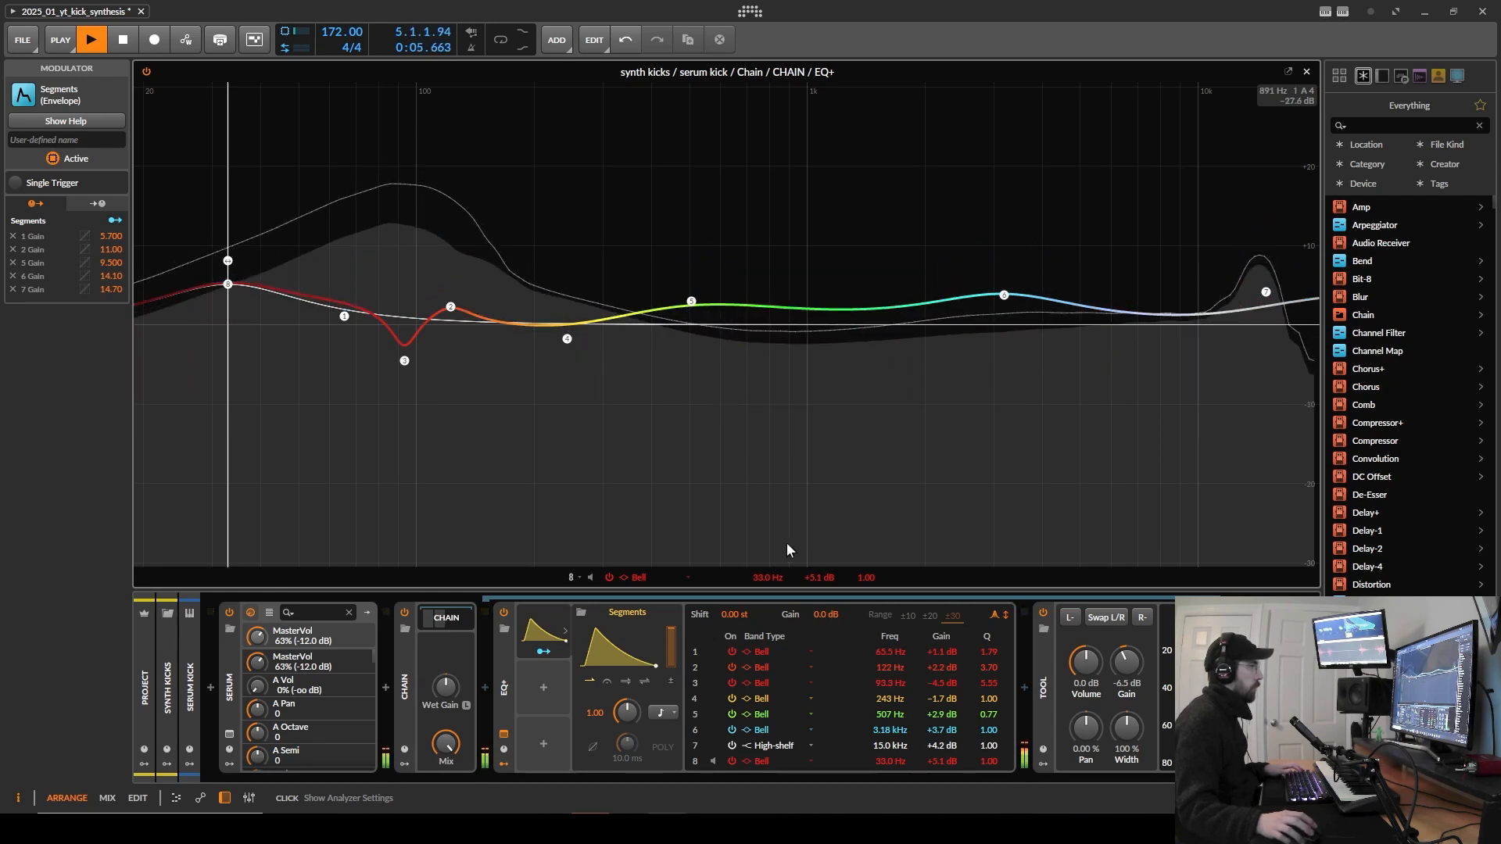
{"action": "key", "text": "space"}
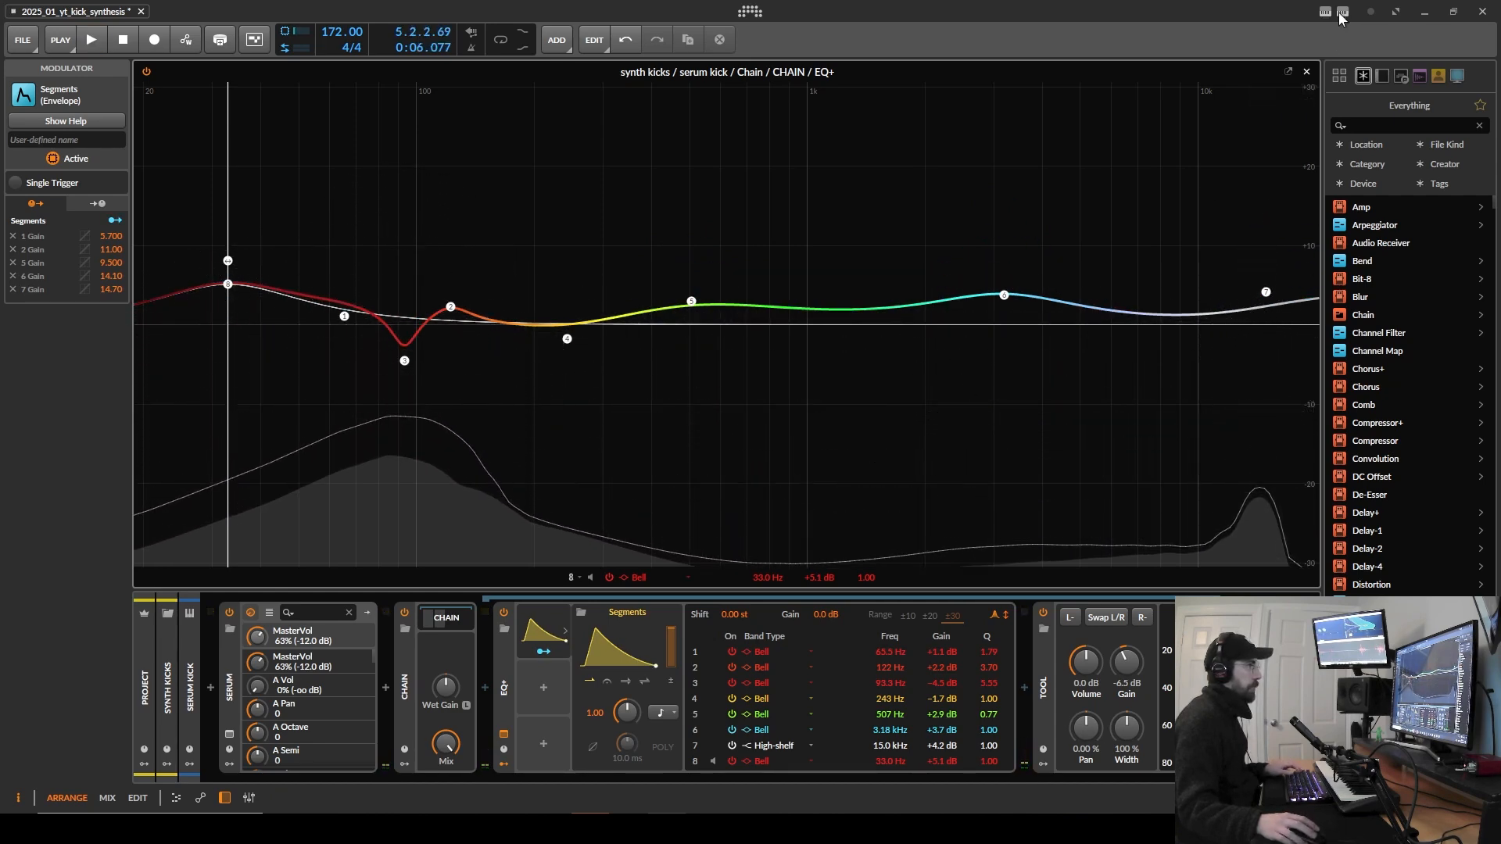
{"action": "left_click", "coordinate": [1307, 72]}
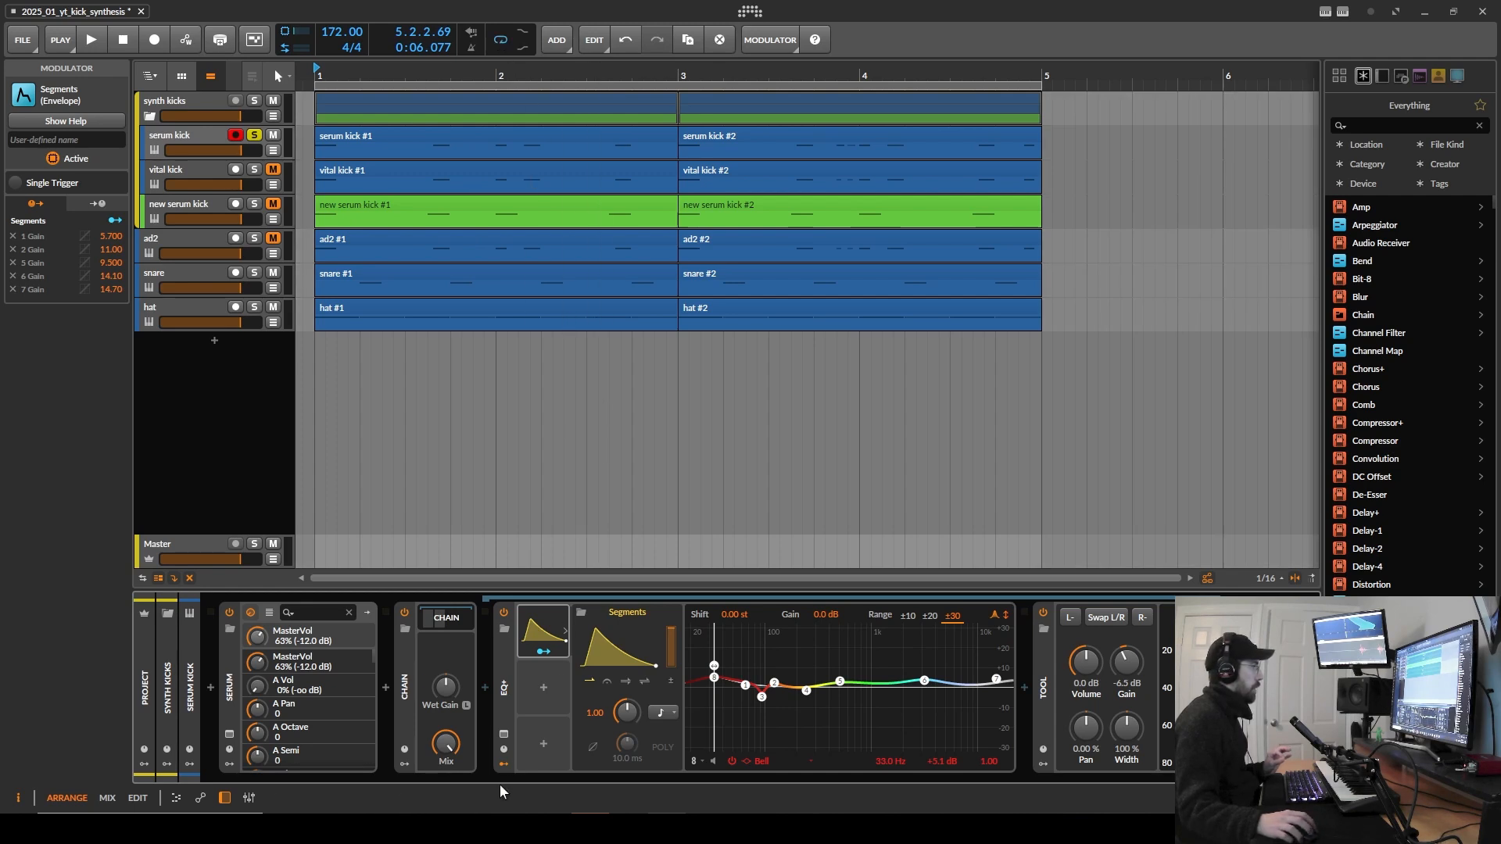
Step: Compare the serum kick with the Chain bypassed and enabled in the enlarged EQ+ view, and review the EQ curve again
{"action": "left_click", "coordinate": [505, 734]}
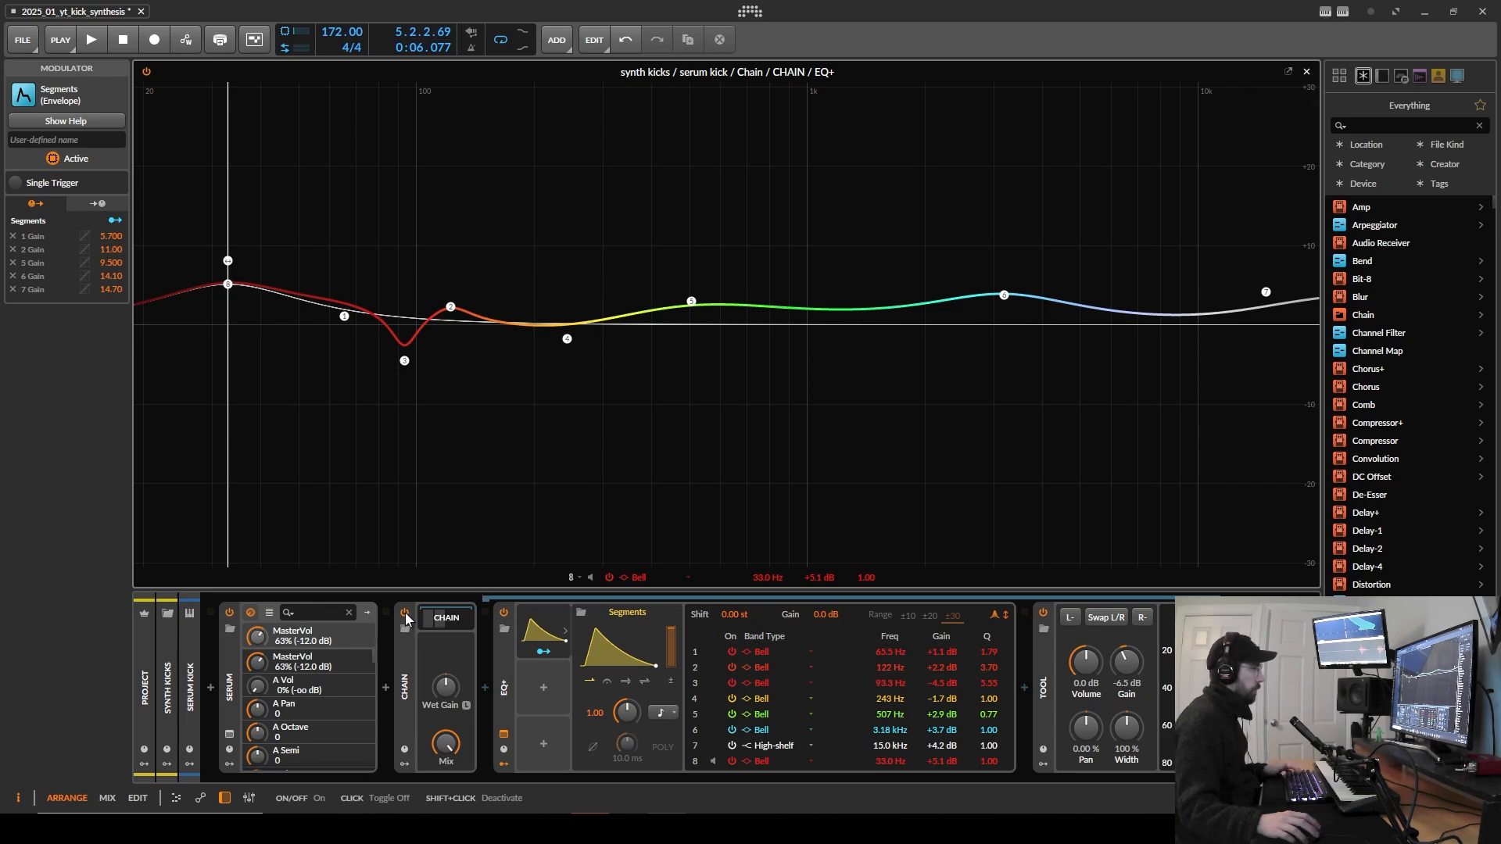
{"action": "key", "text": "space"}
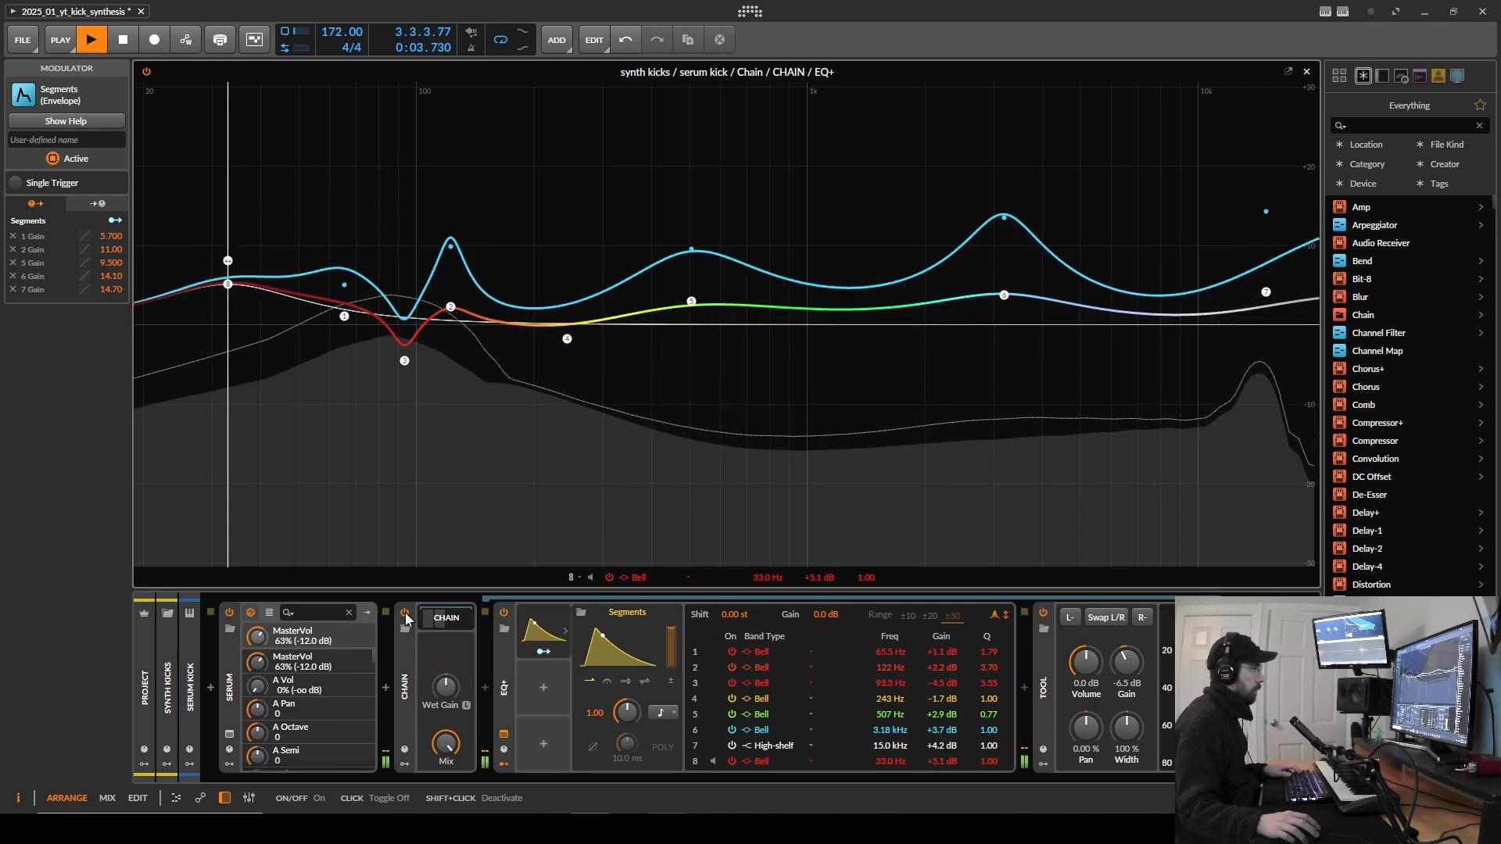
{"action": "left_click", "coordinate": [406, 619]}
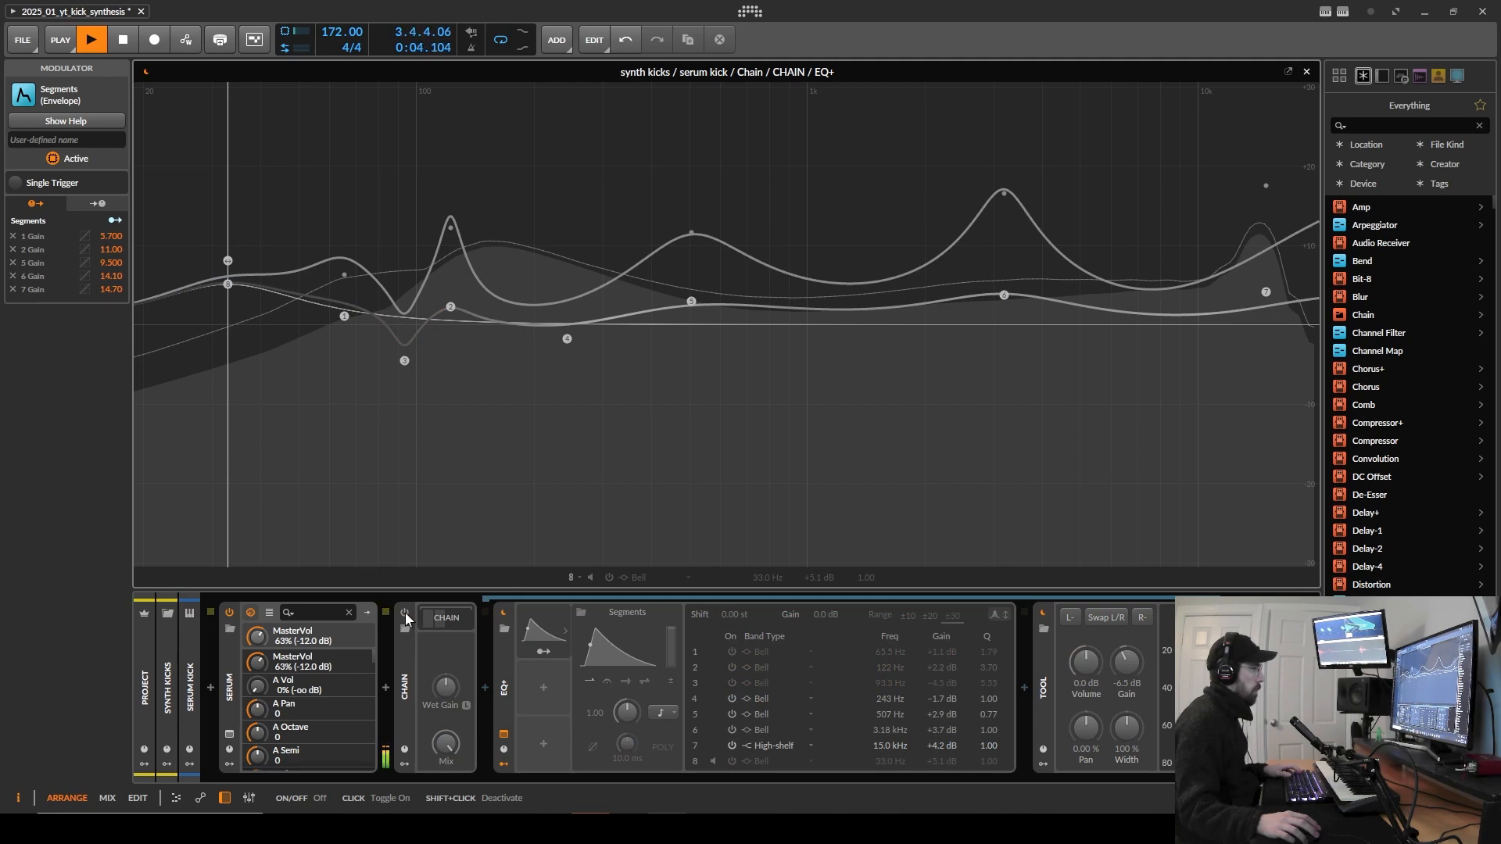
{"action": "left_click", "coordinate": [405, 613]}
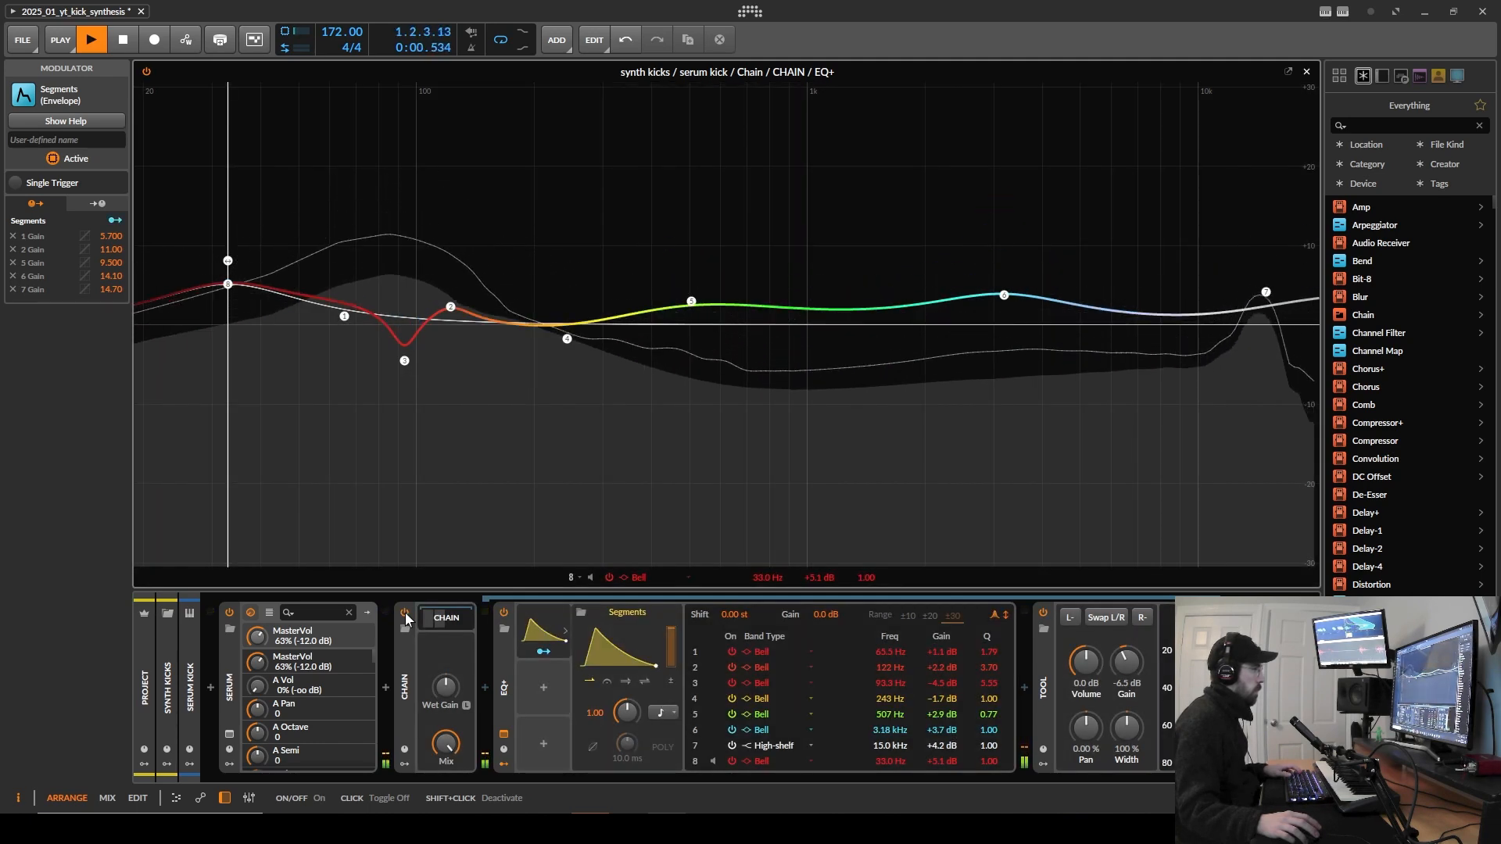
{"action": "key", "text": "space"}
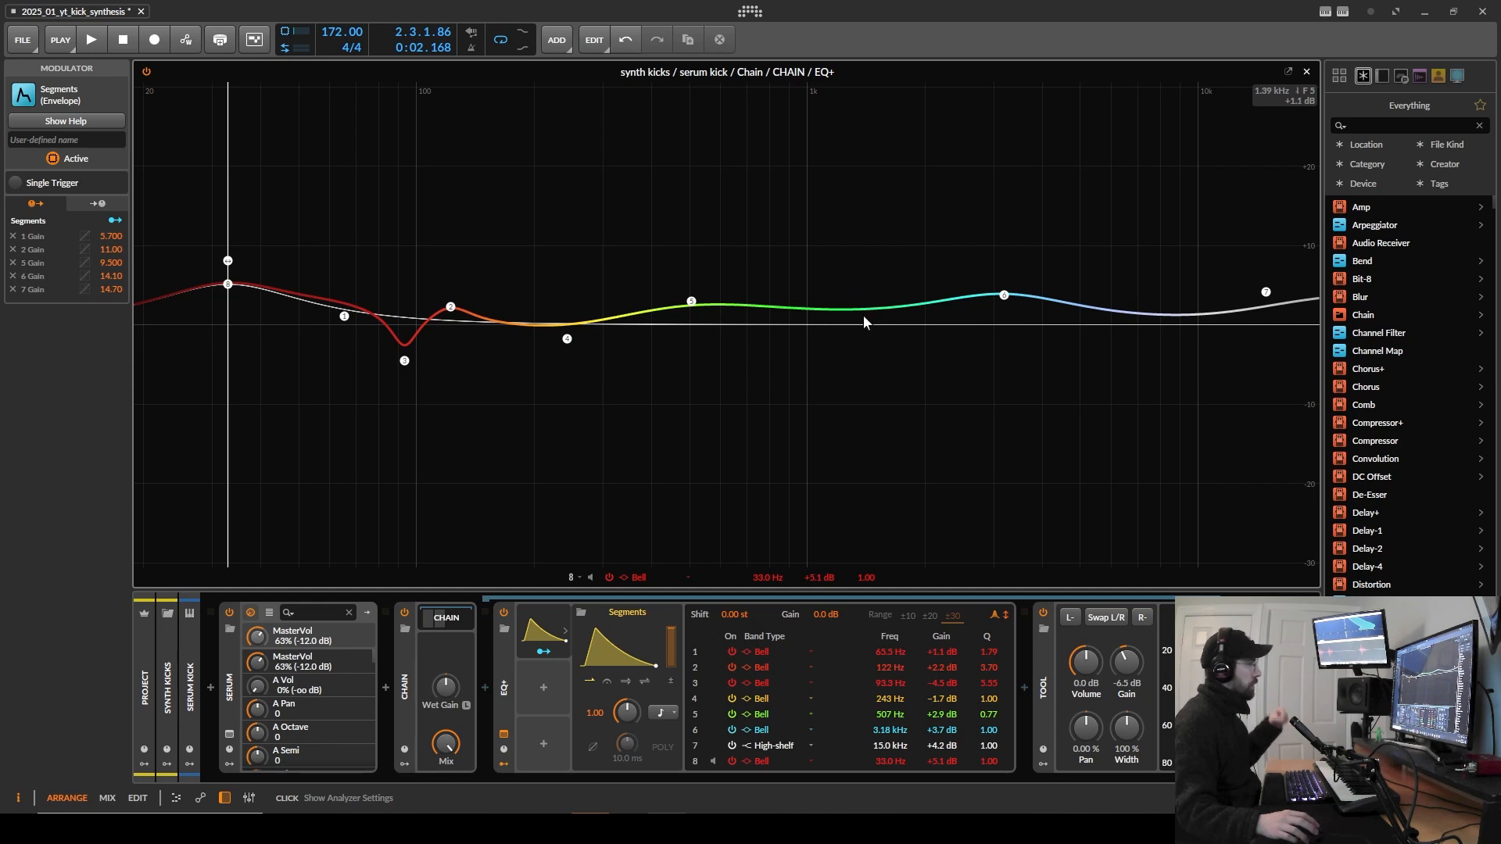
{"action": "left_click", "coordinate": [1308, 72]}
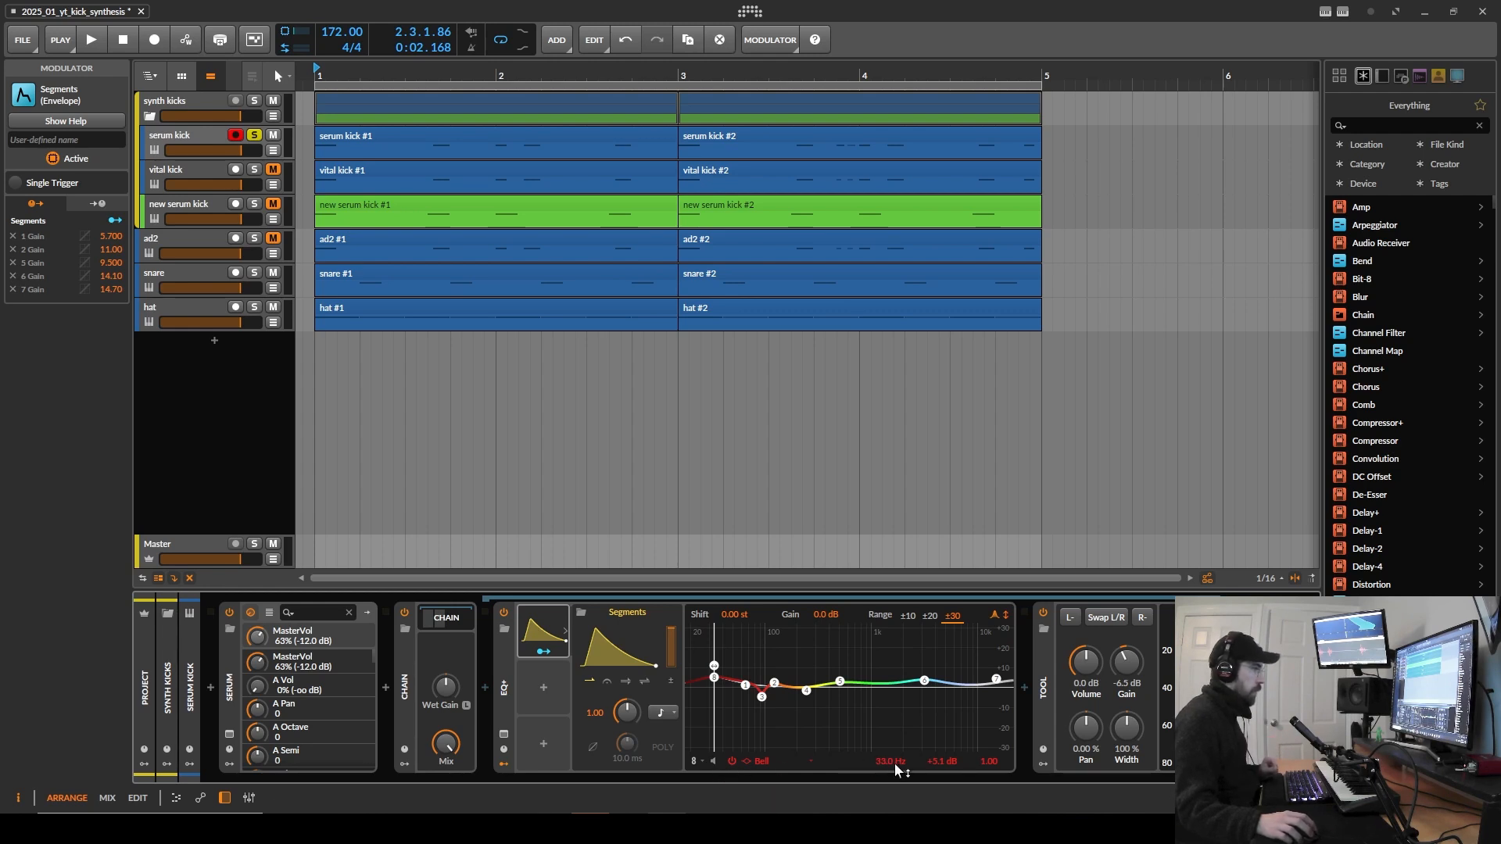
{"action": "left_click", "coordinate": [504, 734]}
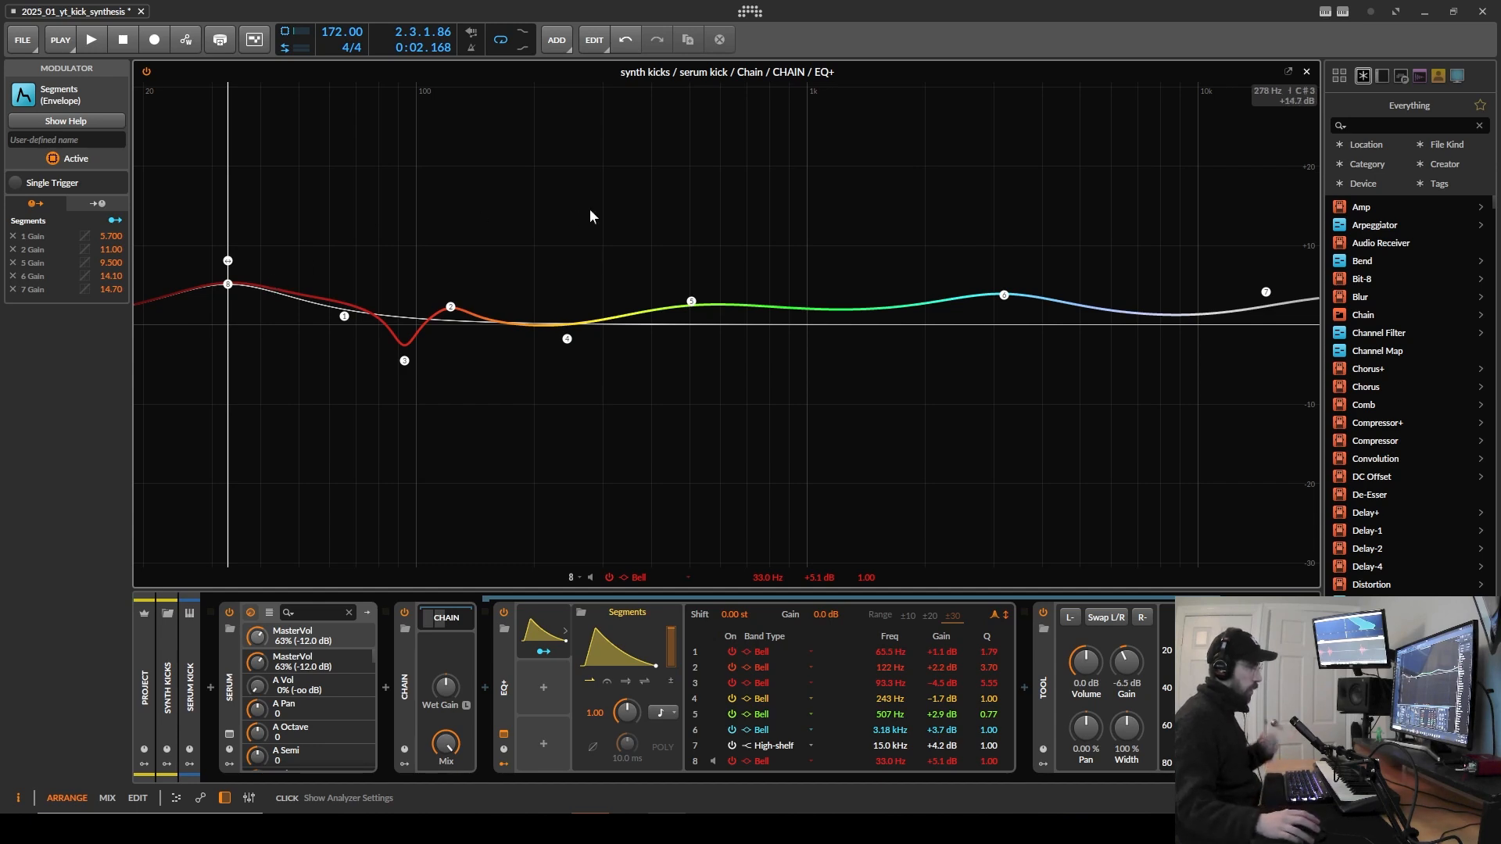
{"action": "left_click", "coordinate": [1307, 71]}
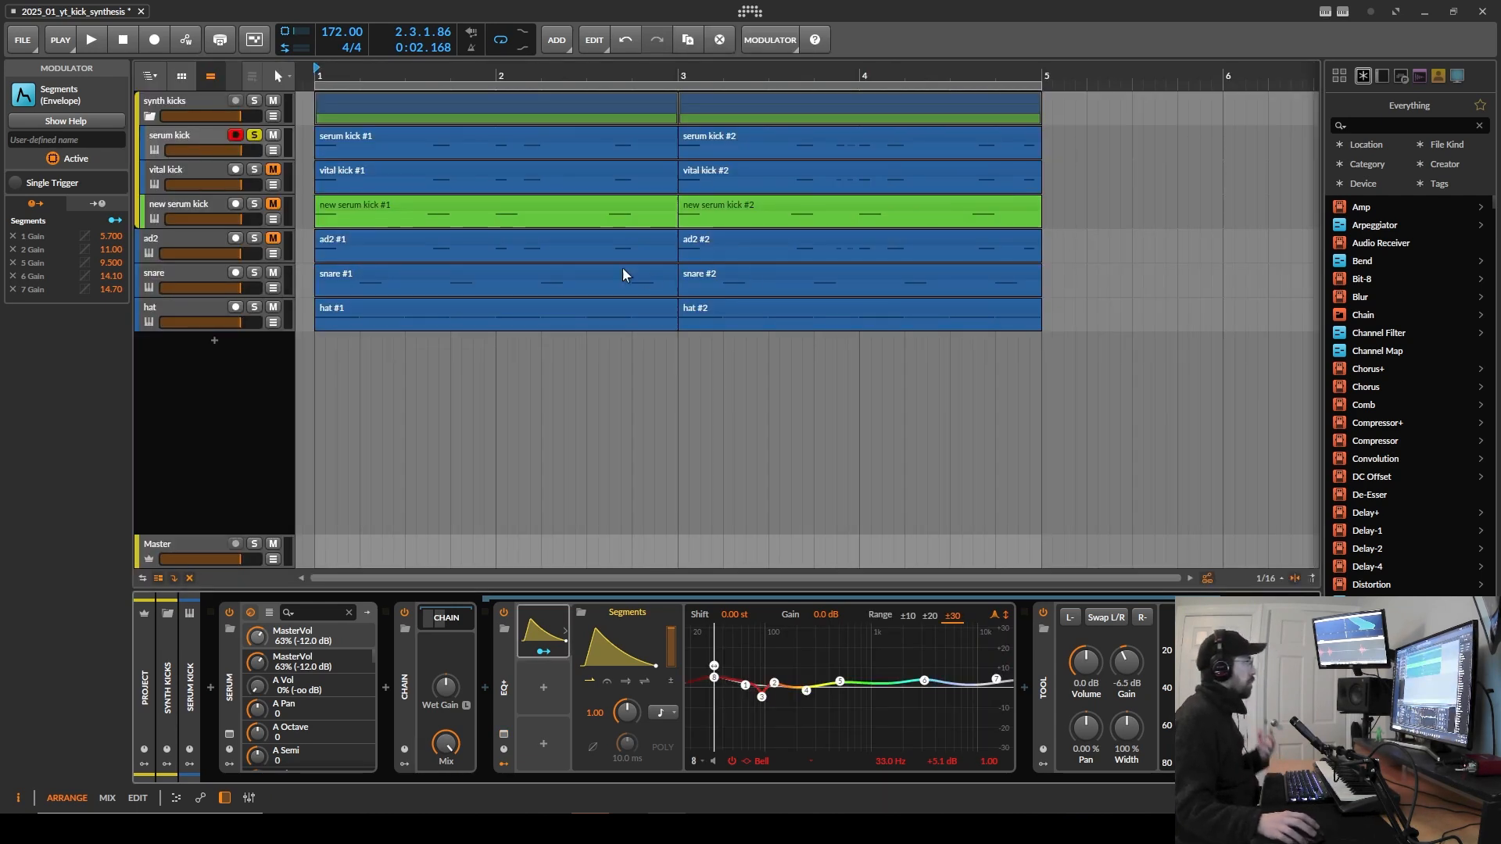
Step: Return the playhead to the start of the arrangement and inspect the devices on the vital kick and snare tracks
{"action": "left_click", "coordinate": [324, 72]}
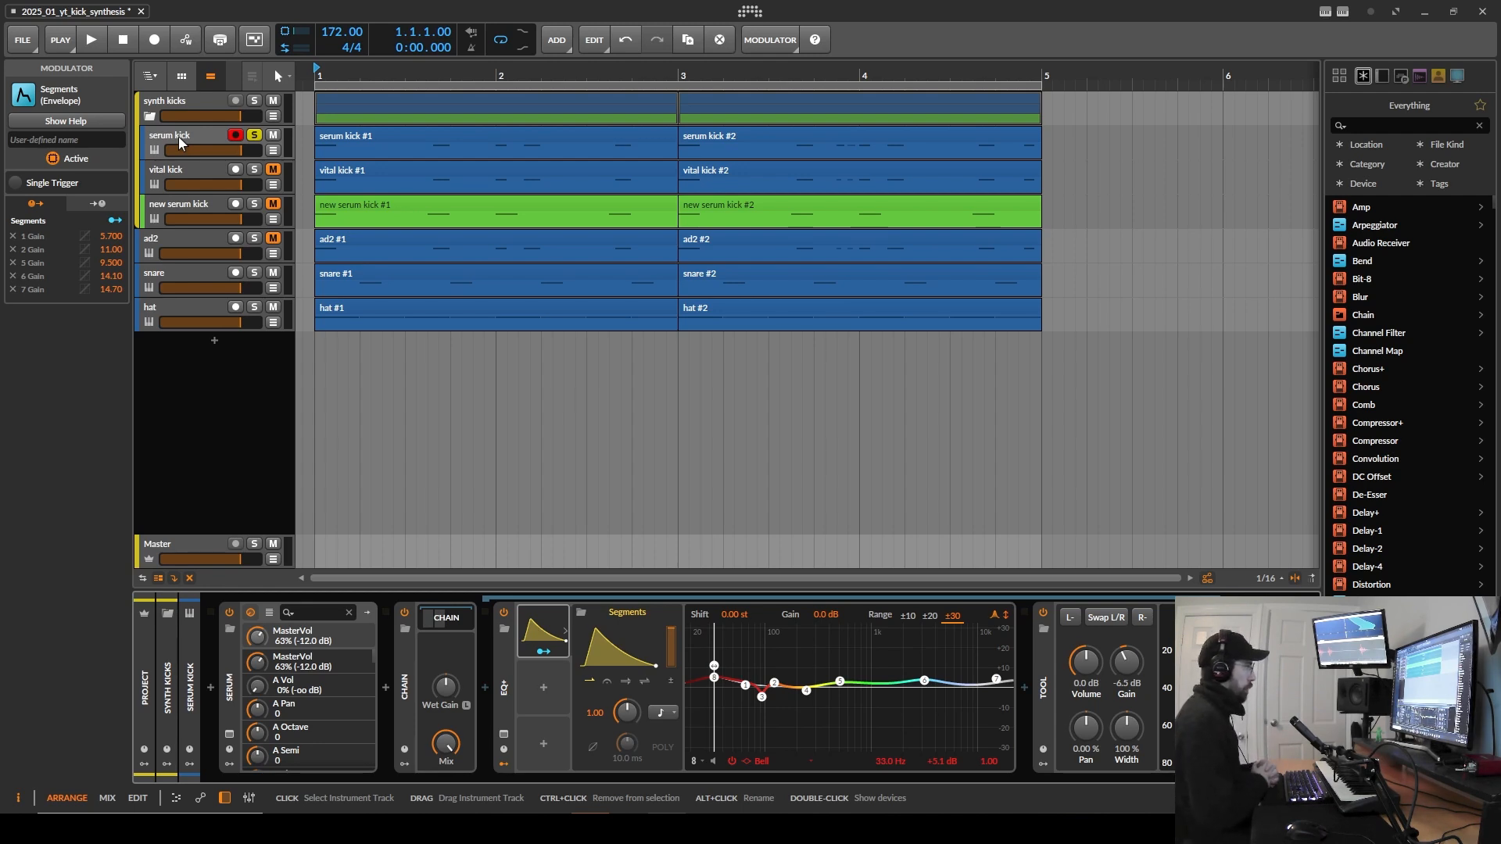
{"action": "left_click", "coordinate": [185, 172]}
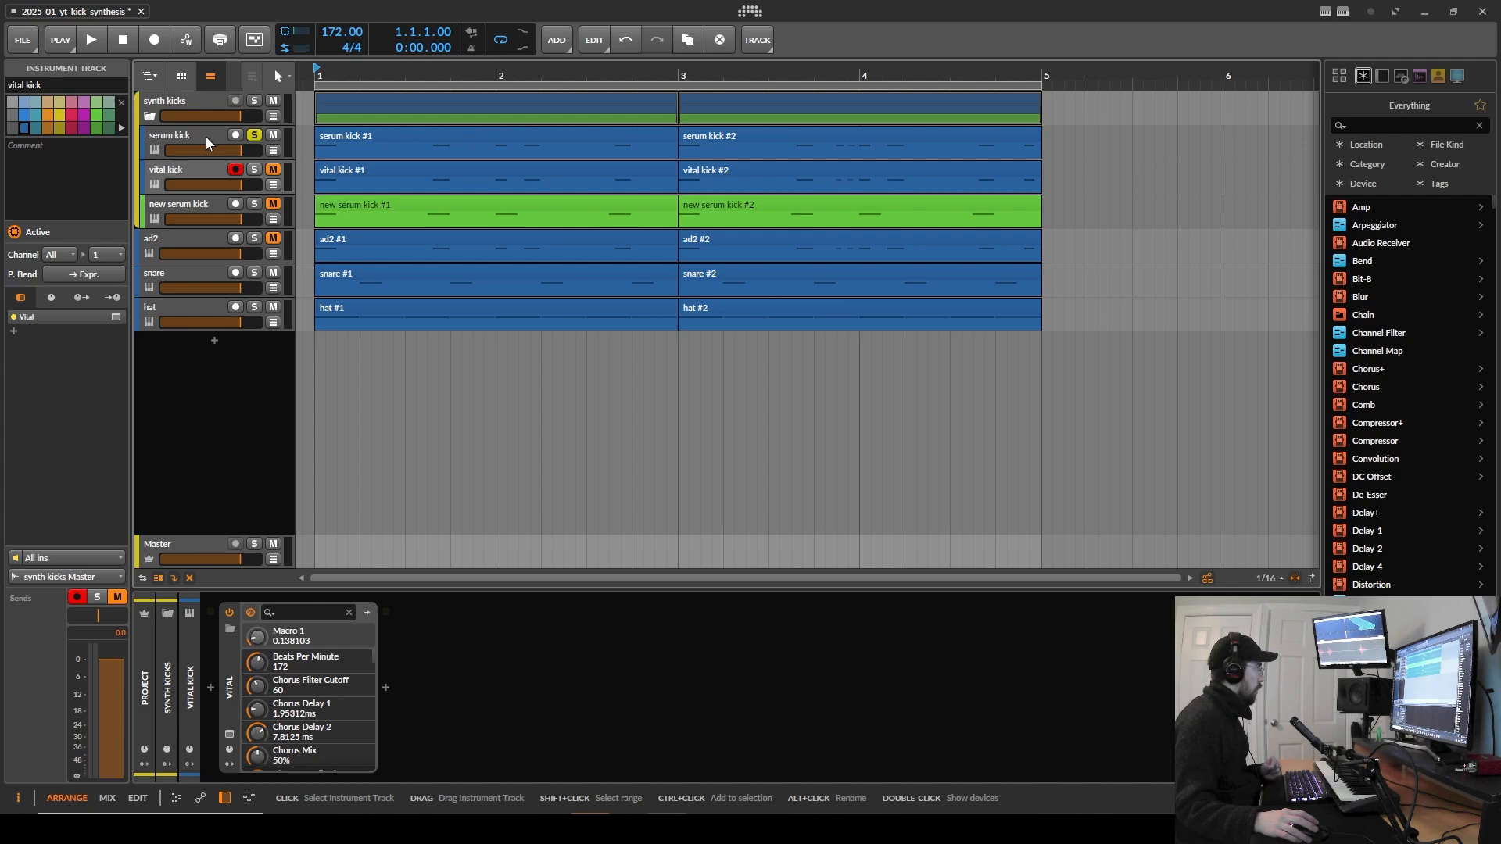
{"action": "left_click", "coordinate": [198, 277]}
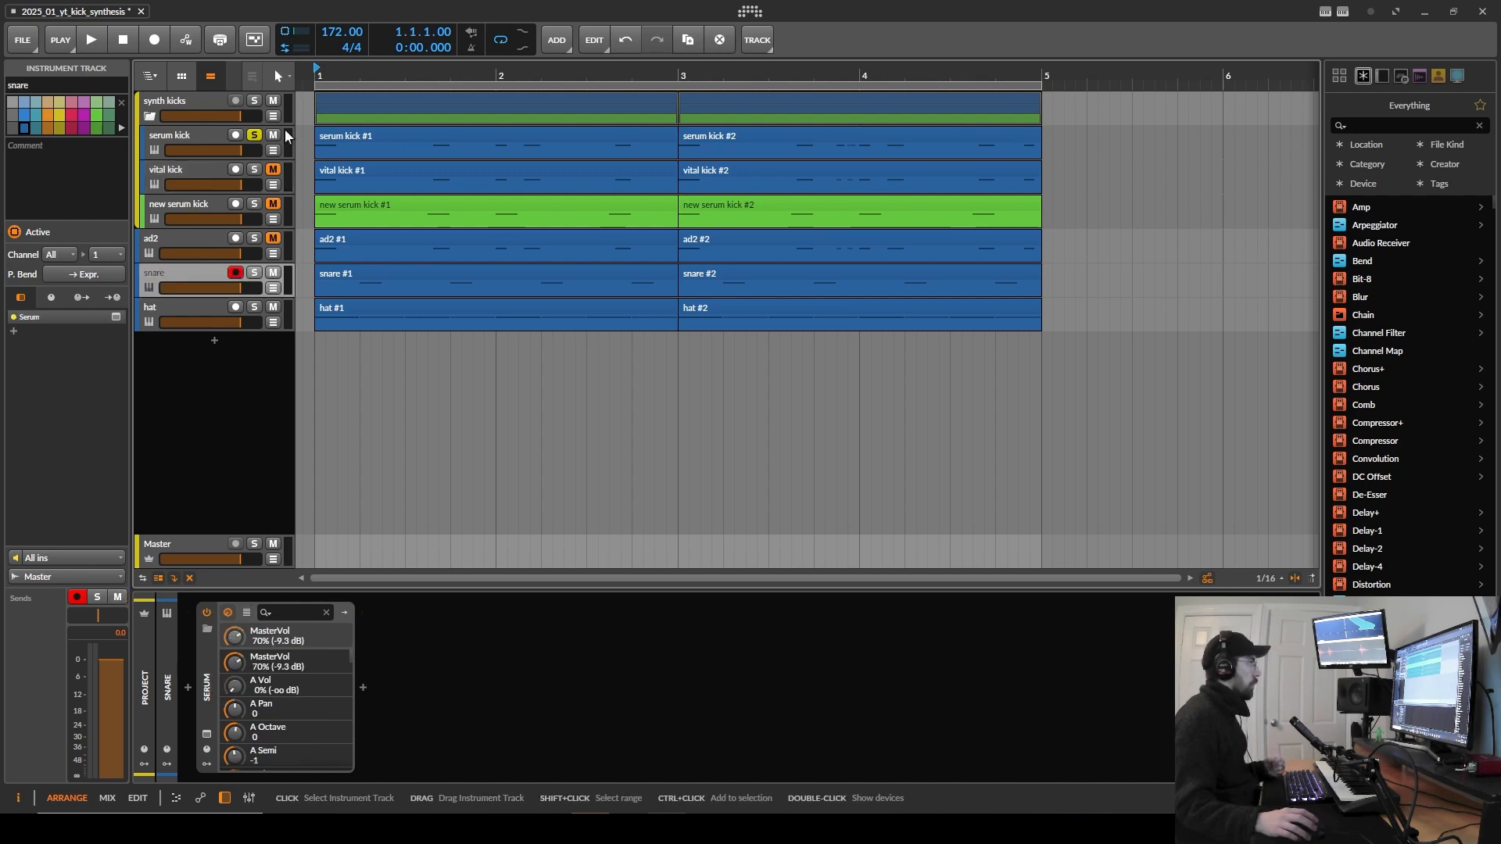